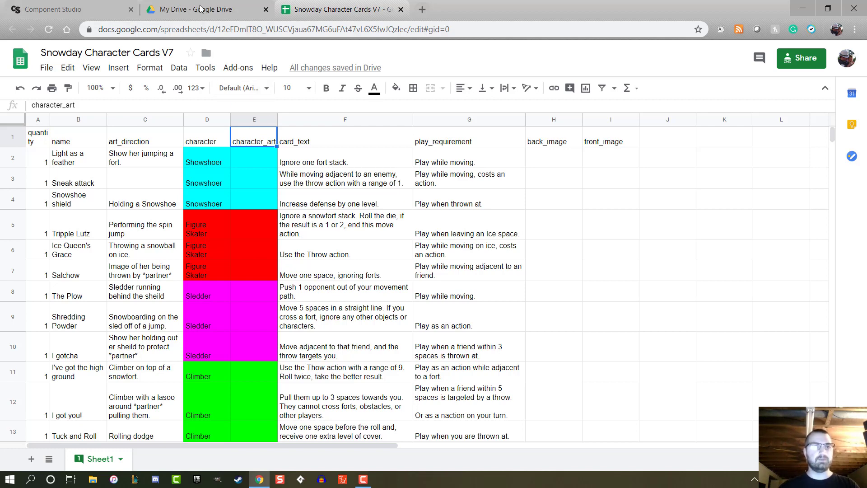
Switch to Component Studio and show the designs belonging to the Snow Day project.
left_click(99, 6)
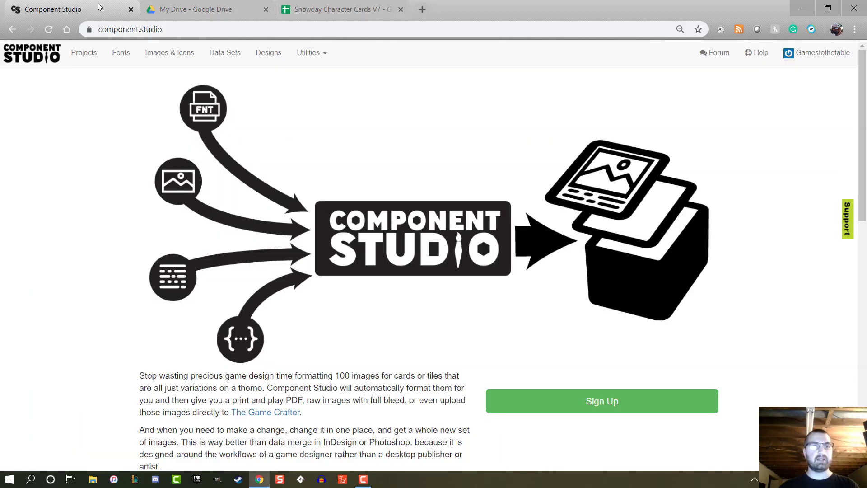
left_click(279, 55)
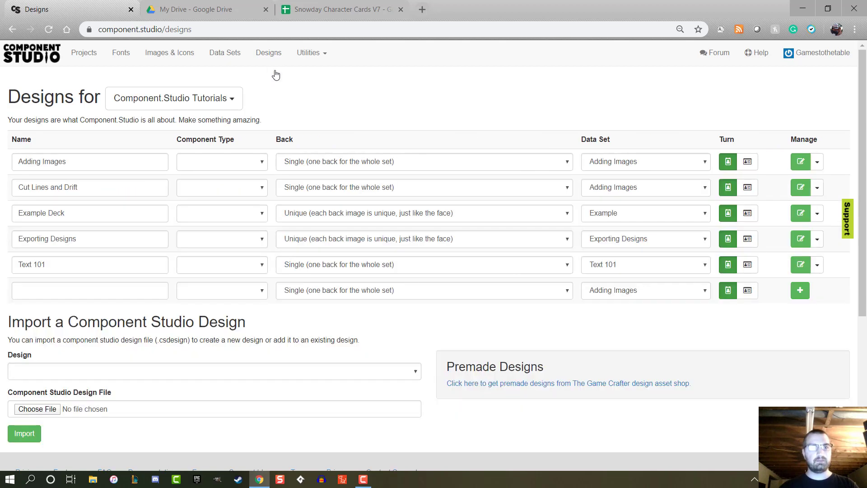
left_click(236, 99)
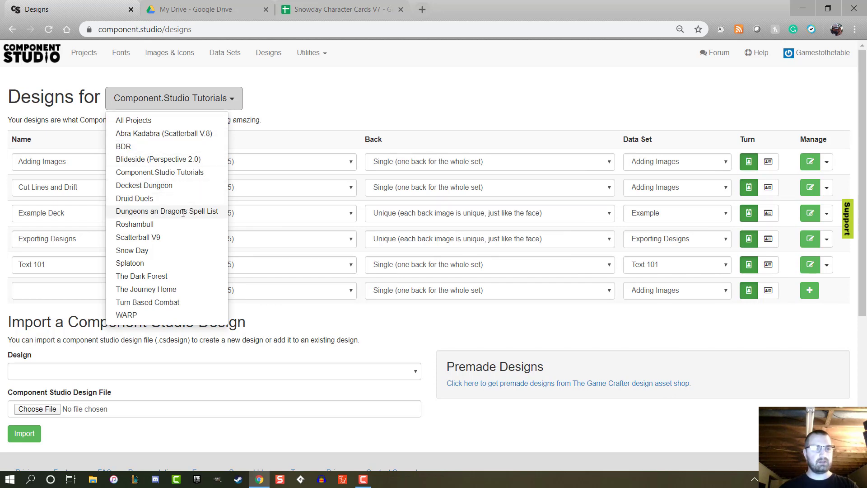
left_click(184, 251)
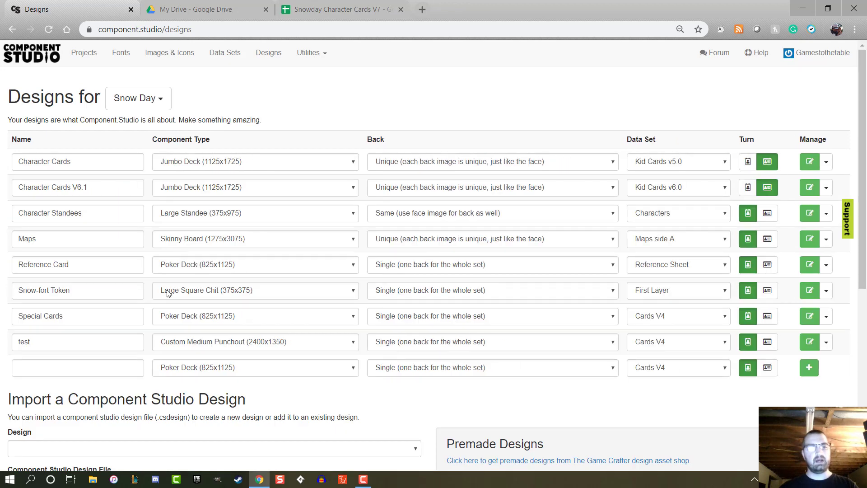
Enter "Character Ability Cards" as the name of a new Poker Deck design.
left_click(82, 373)
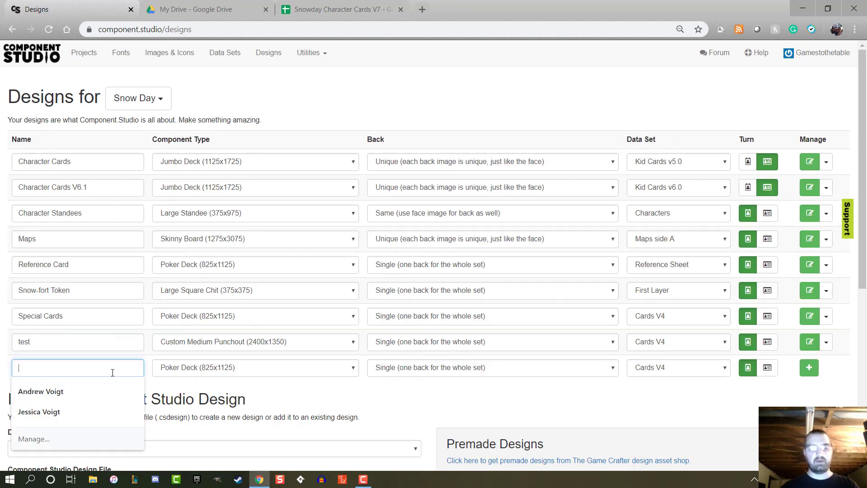
type("Abili")
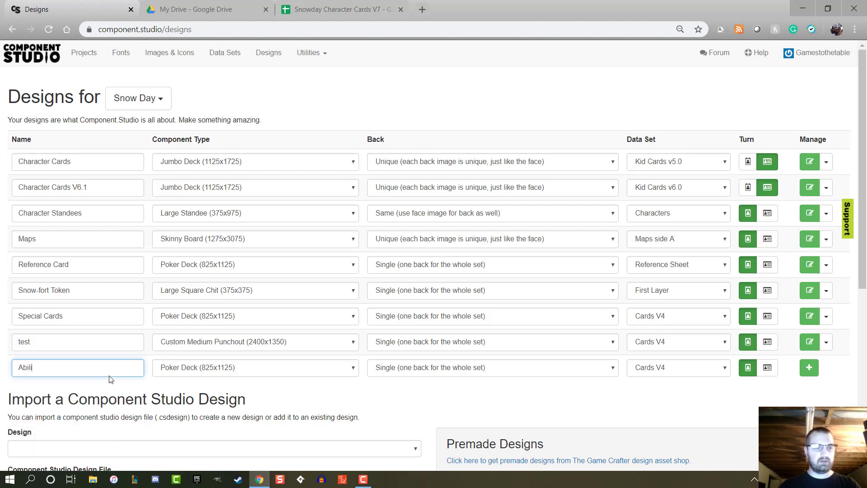
type("l")
key("BackSpace")
key("BackSpace")
key("BackSpace")
key("BackSpace")
type("Charac")
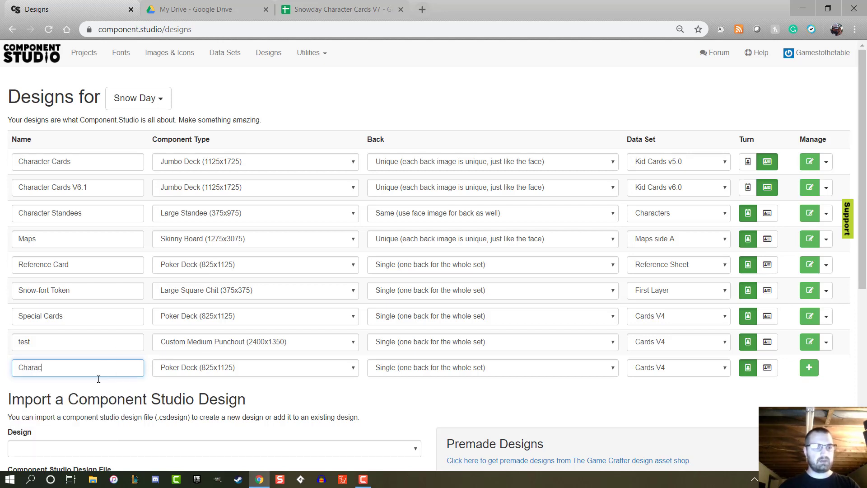
type("ter Ability Ca")
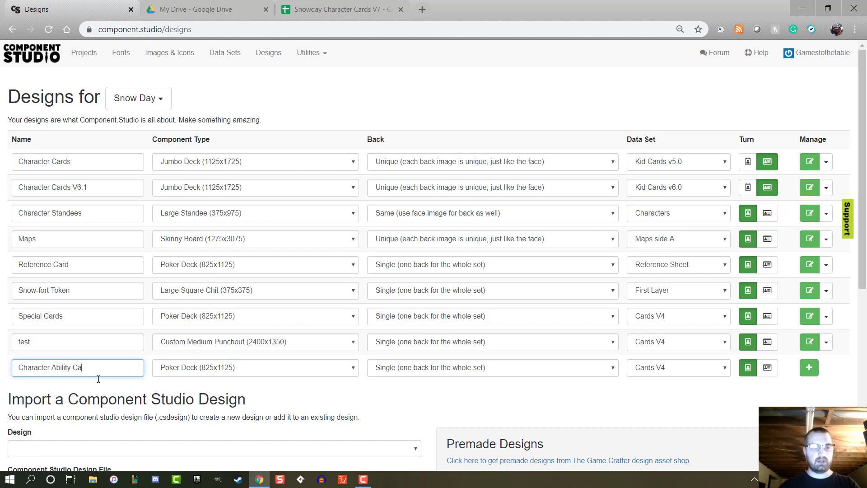
type("rds")
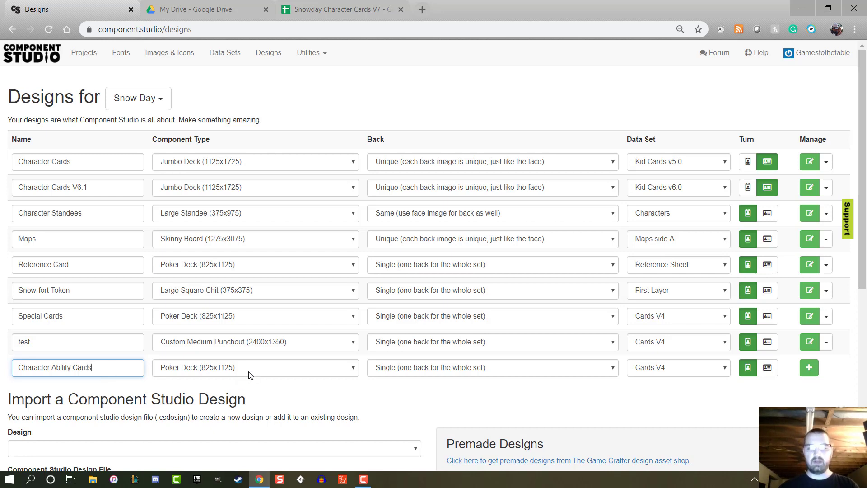
Give the new design a unique back image for each card and create it with the Cards V4 data set.
left_click(548, 370)
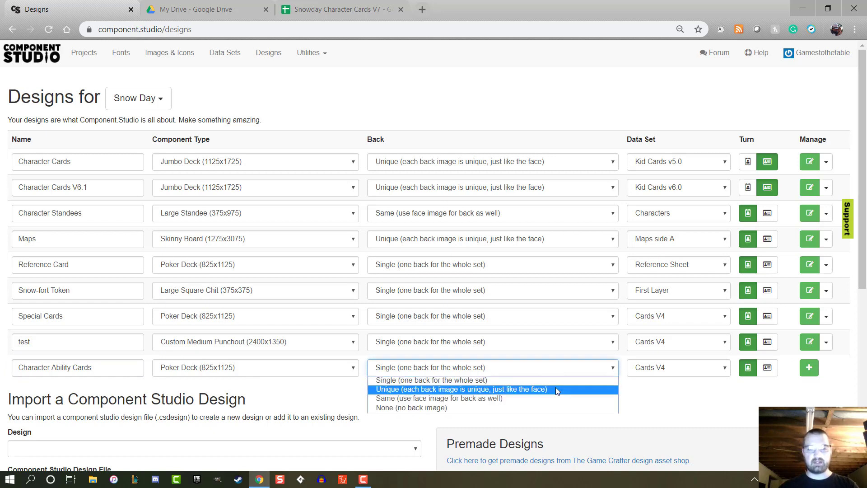
left_click(557, 389)
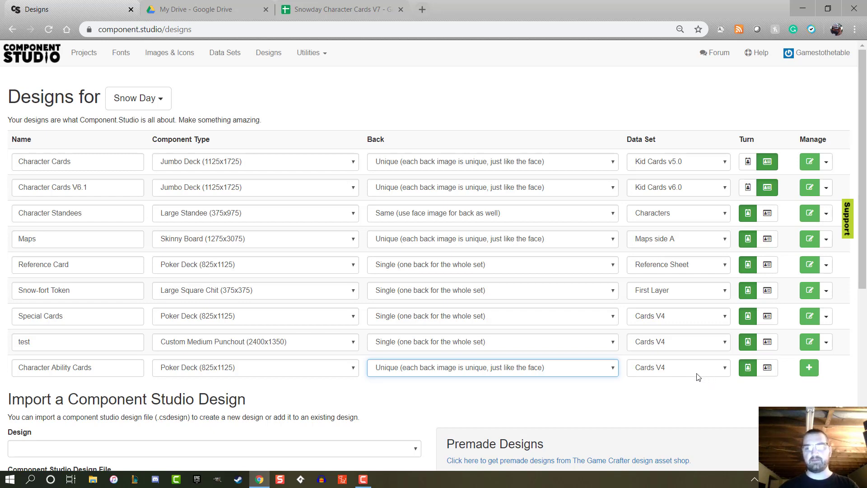
left_click(808, 374)
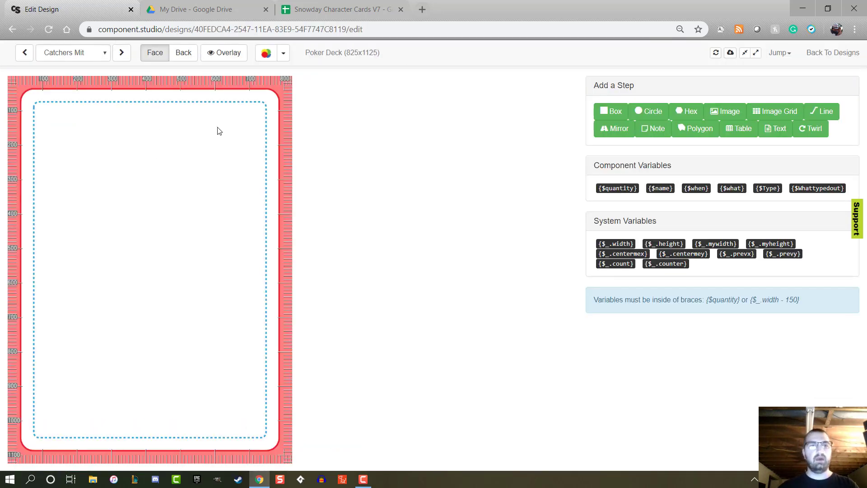
Add an image step to the card back and set its X position to {$_.centermex}.
left_click(189, 60)
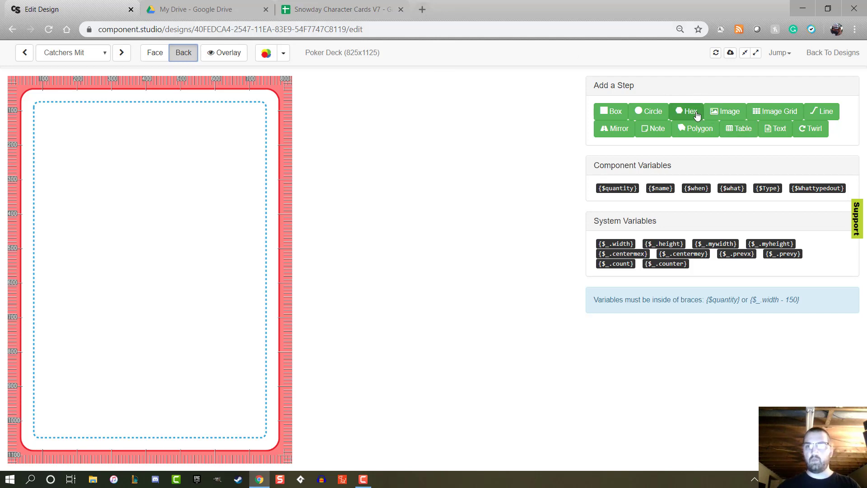
left_click(730, 112)
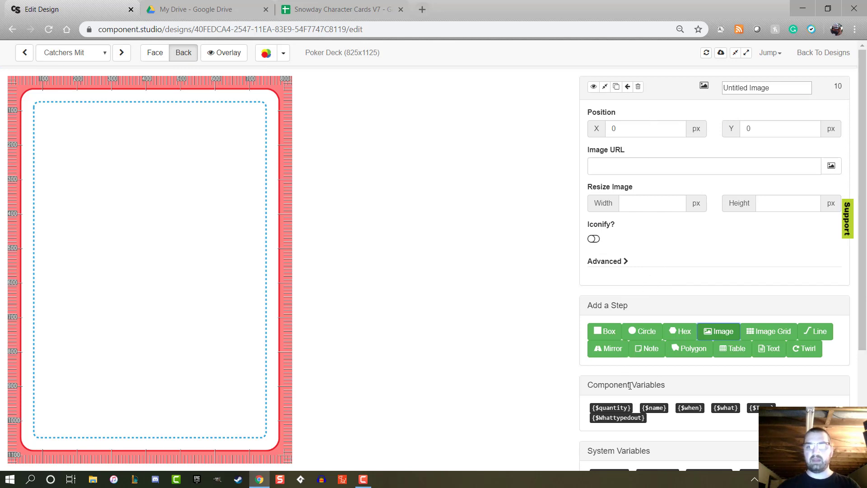
scroll(628, 386, "down", 1)
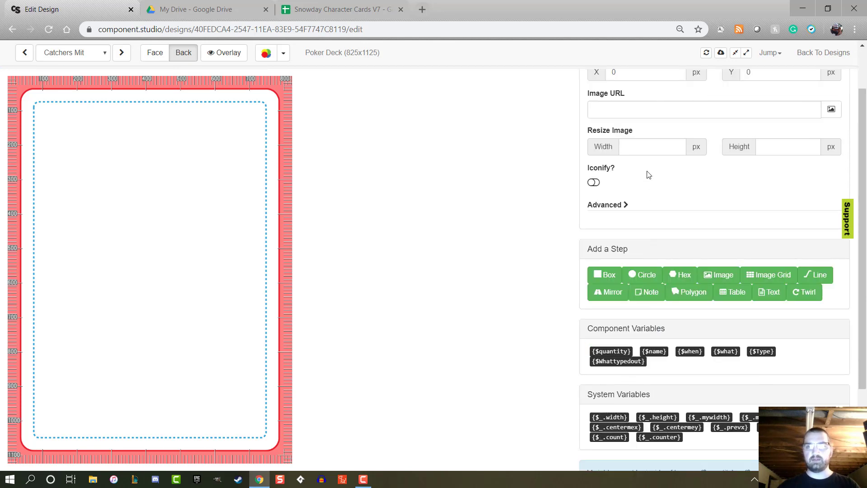
scroll(646, 174, "up", 1)
left_click(631, 128)
right_click(631, 128)
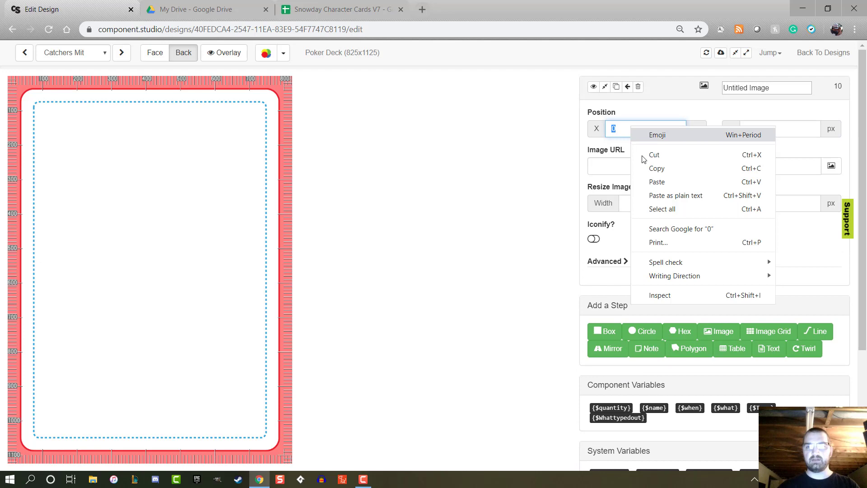
left_click(673, 193)
Set the back image's Y position to the {$_.centermey} system variable.
scroll(694, 284, "down", 3)
left_click(688, 325)
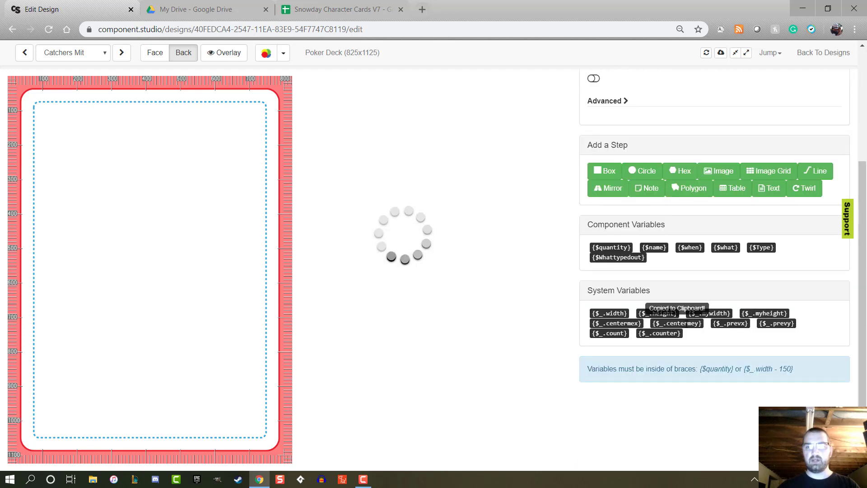
scroll(698, 306, "up", 3)
left_click(750, 129)
right_click(751, 129)
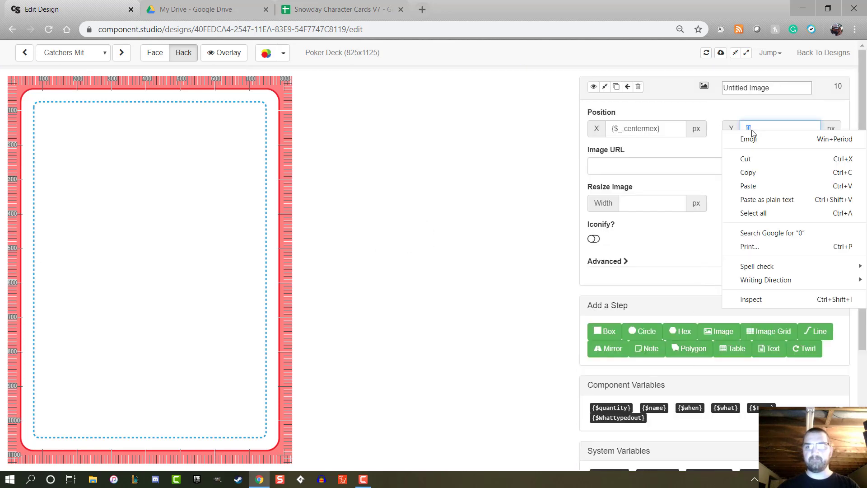
left_click(770, 194)
Look through the Snow day folder for a card back image and close the image chooser without picking one.
left_click(828, 172)
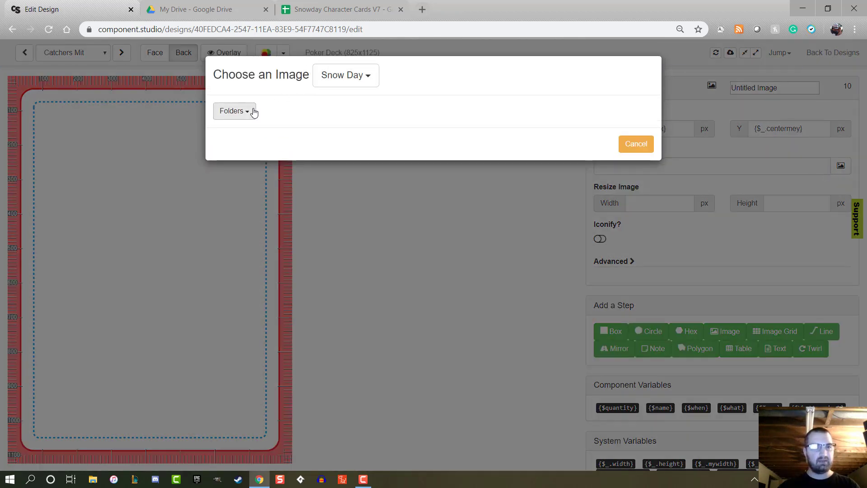
left_click(251, 111)
left_click(239, 130)
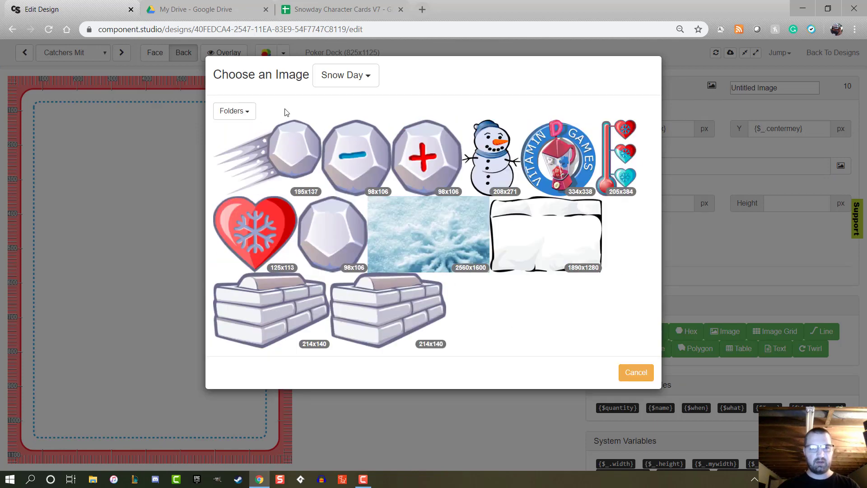
left_click(243, 111)
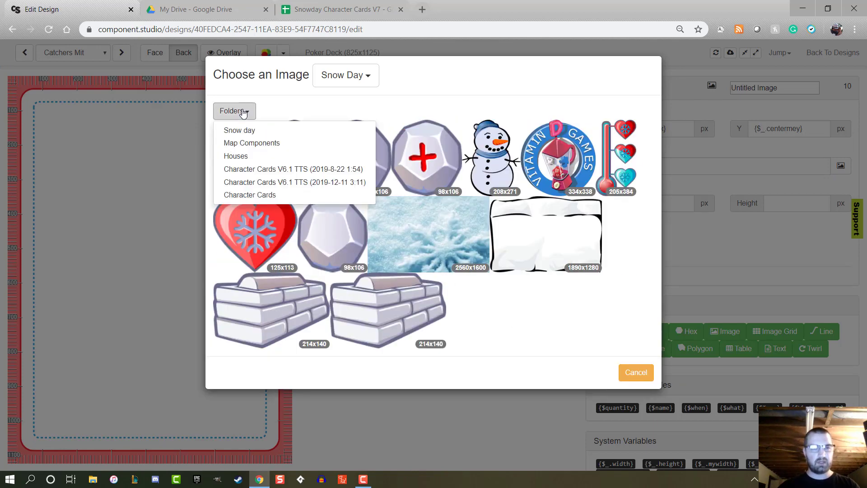
left_click(648, 375)
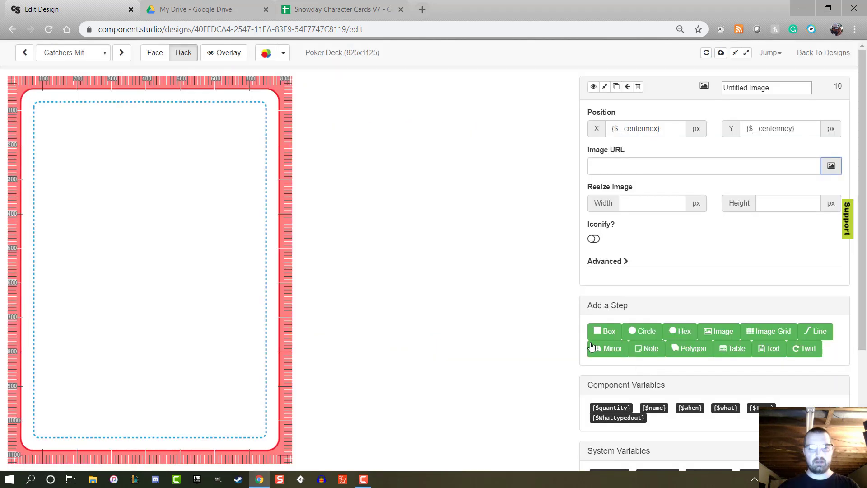
Open the Snow Day project's "Snow day" image folder for editing in a separate browser tab.
right_click(824, 54)
left_click(822, 57)
left_click(204, 12)
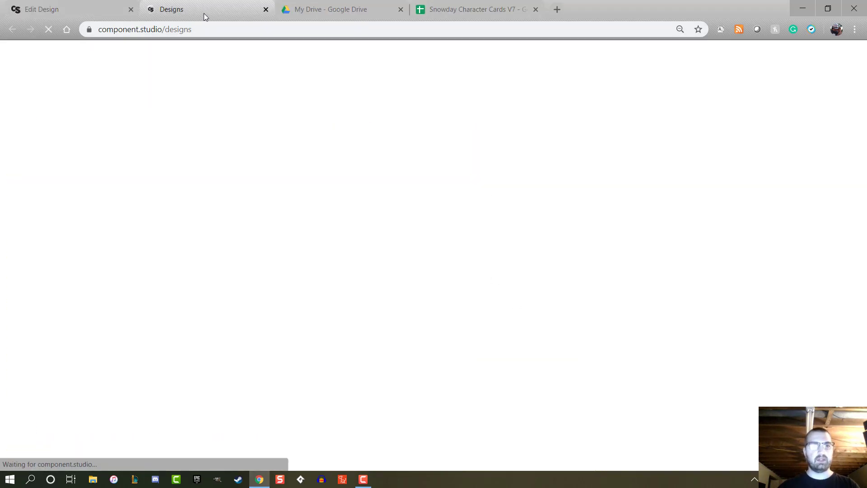
left_click(169, 57)
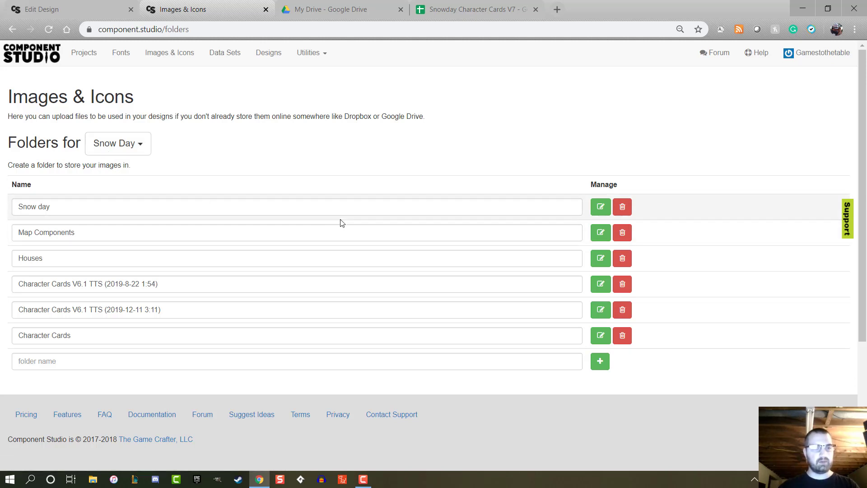
left_click(599, 206)
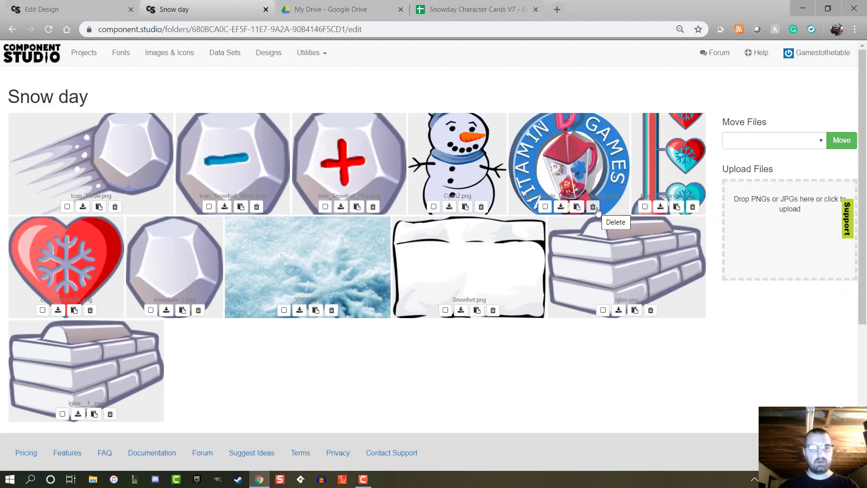
Upload logo_Snowday_nobackground from the local Art Assets Logo_Snowday folder into the Snow day image folder.
left_click(93, 480)
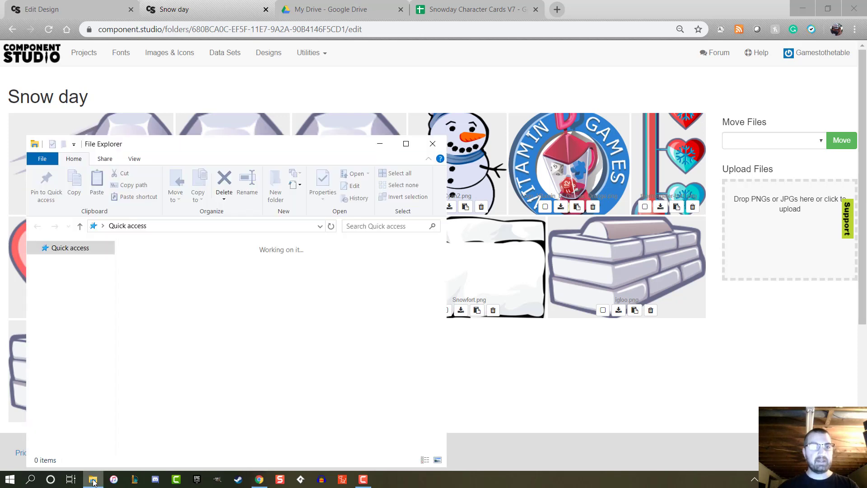
left_click_drag(259, 150, 260, 62)
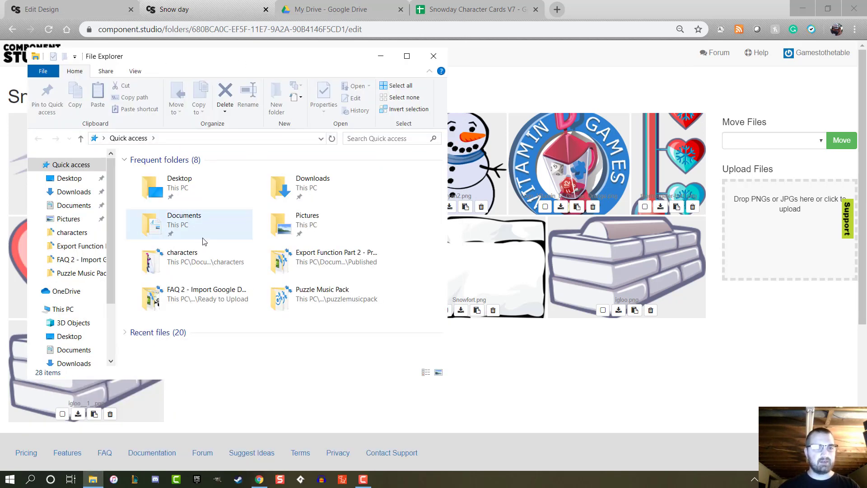
left_click(210, 268)
double_click(210, 269)
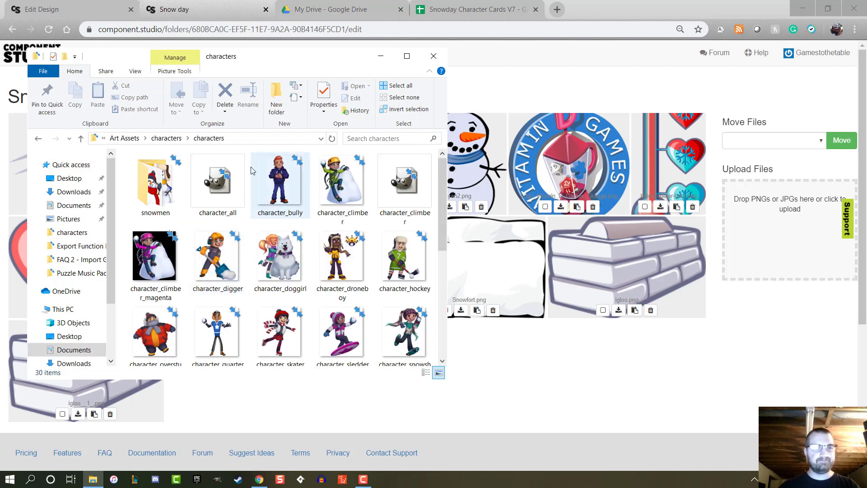
left_click(127, 140)
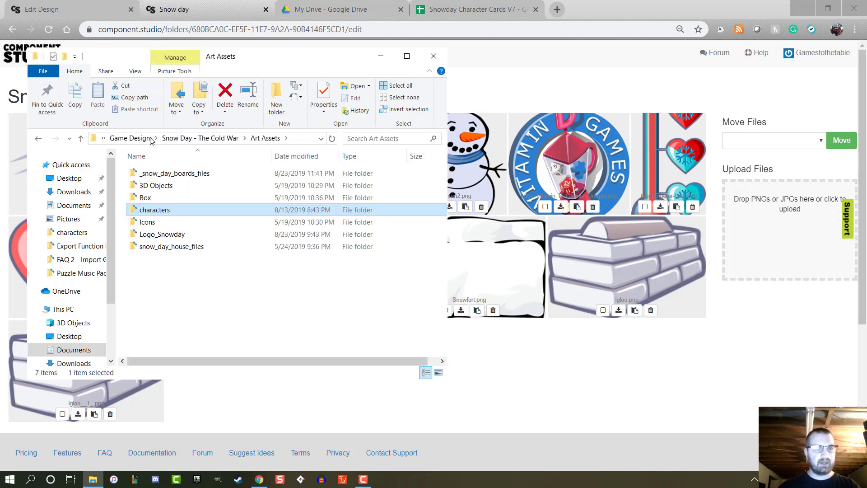
double_click(188, 234)
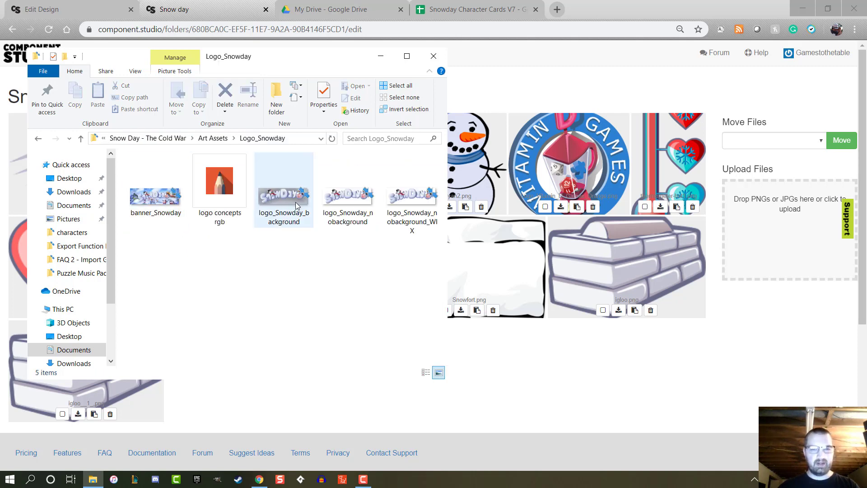
left_click_drag(333, 210, 774, 239)
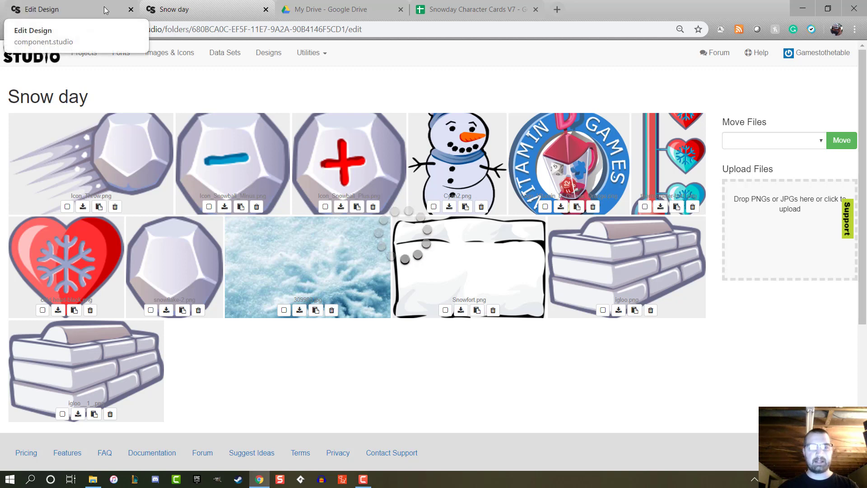
Check the design's image chooser and the Snow day folder for the uploaded logo, and close the chooser.
left_click(68, 9)
left_click(238, 130)
left_click(154, 6)
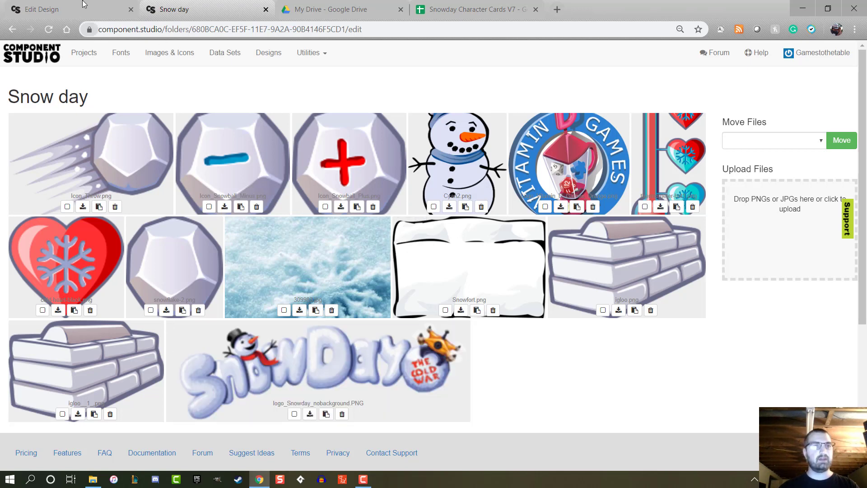
left_click(45, 9)
left_click(641, 375)
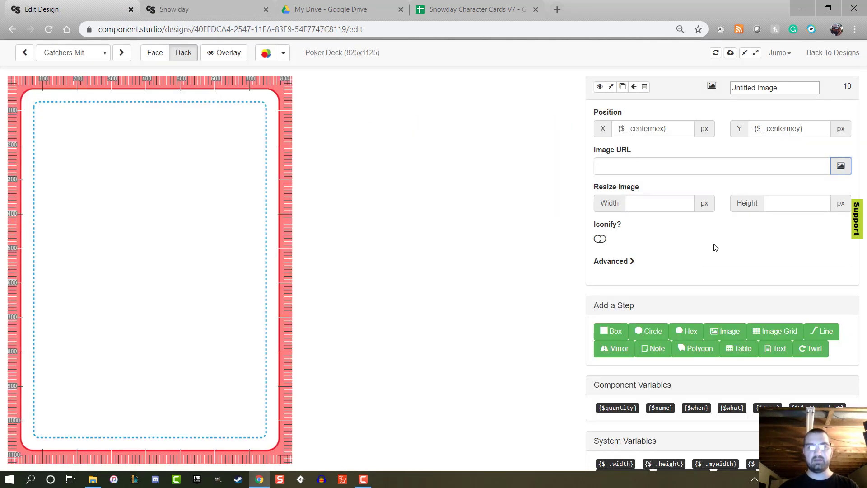
Use the SnowDay: The Cold War logo from the Snow day folder as the card back's image.
left_click(833, 171)
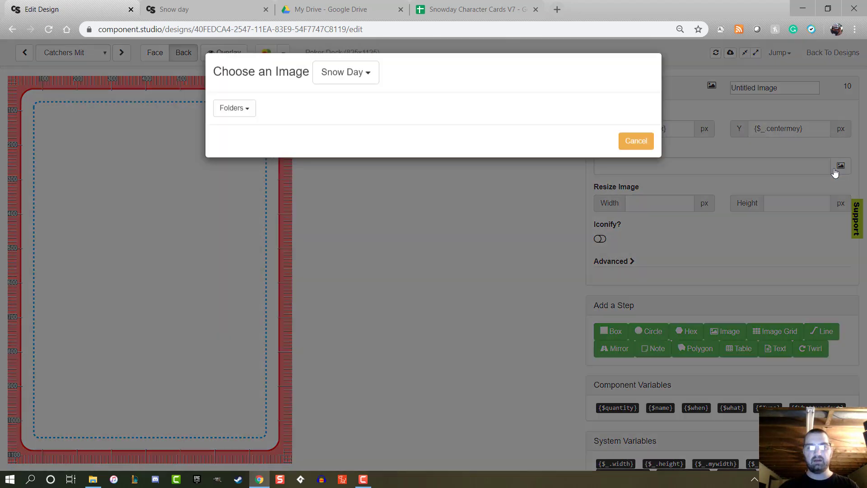
left_click(241, 113)
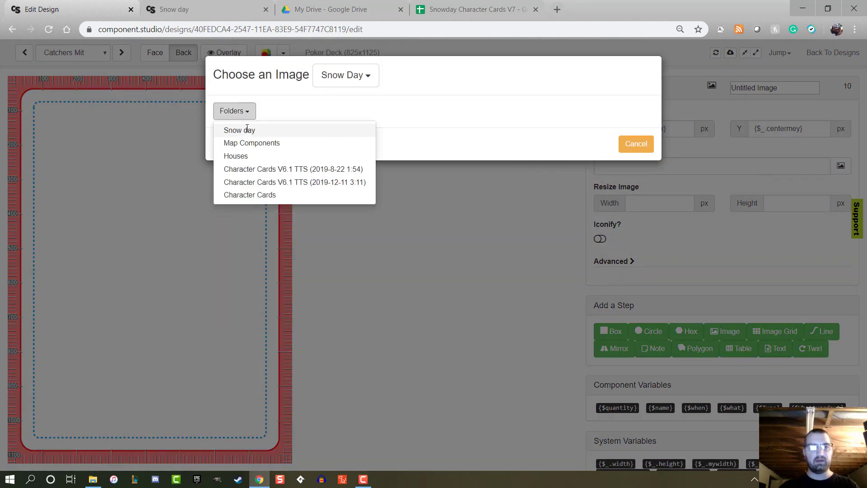
left_click(246, 129)
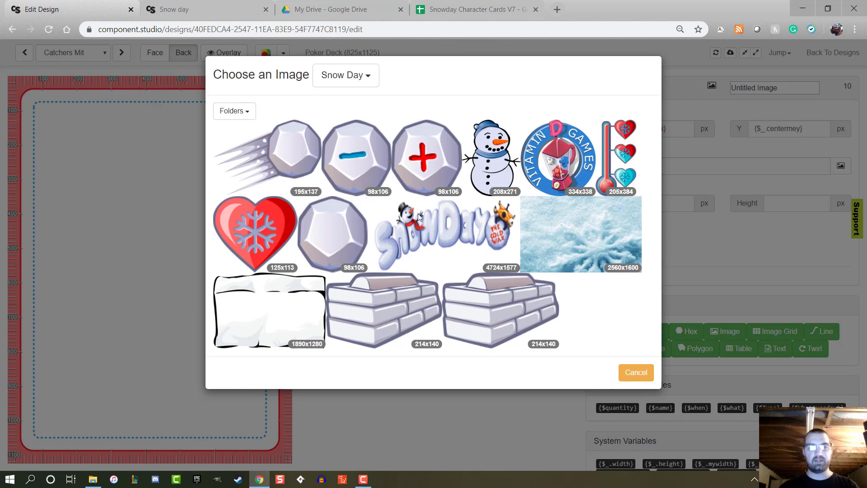
left_click(454, 234)
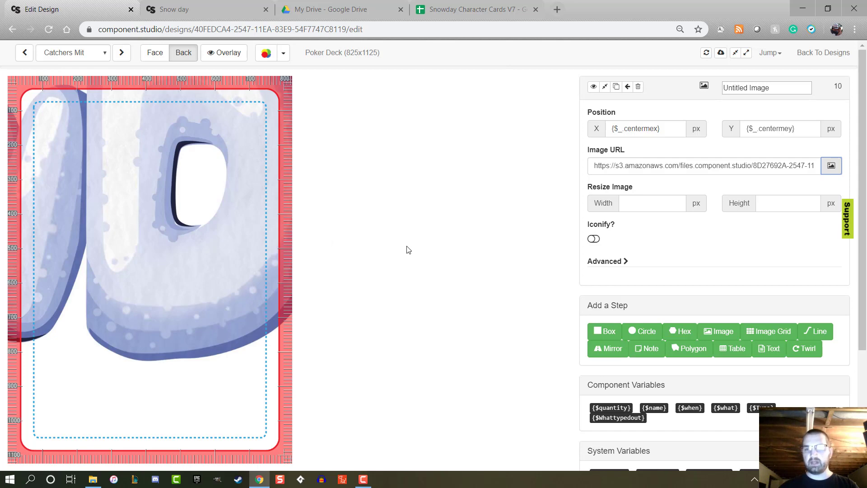
Set the logo's resize width to the card width variable {$_.width}.
scroll(433, 253, "down", 3)
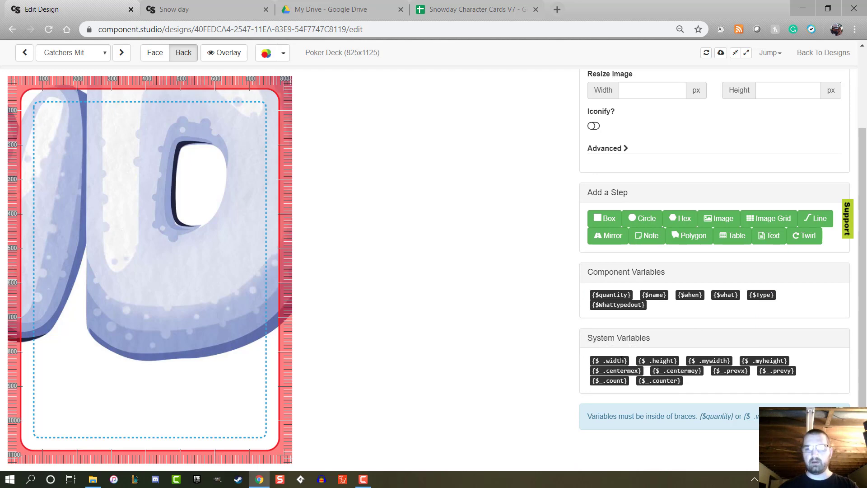
scroll(622, 360, "up", 3)
left_click(646, 204)
right_click(640, 206)
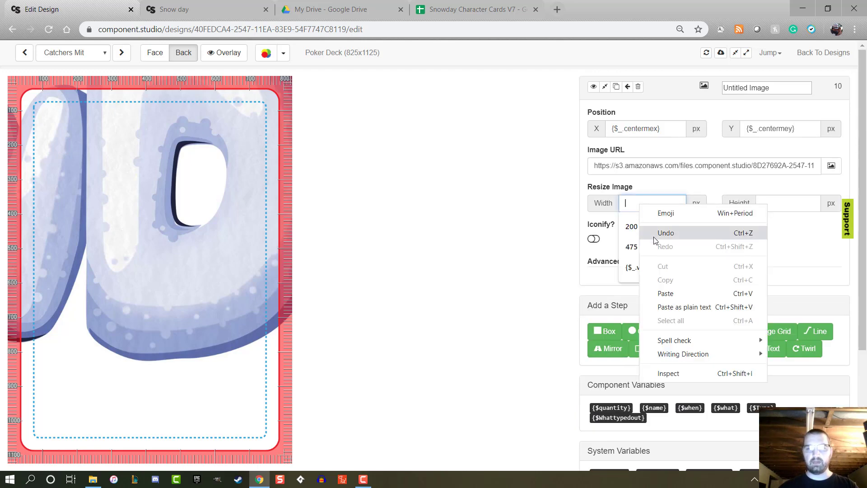
left_click(669, 293)
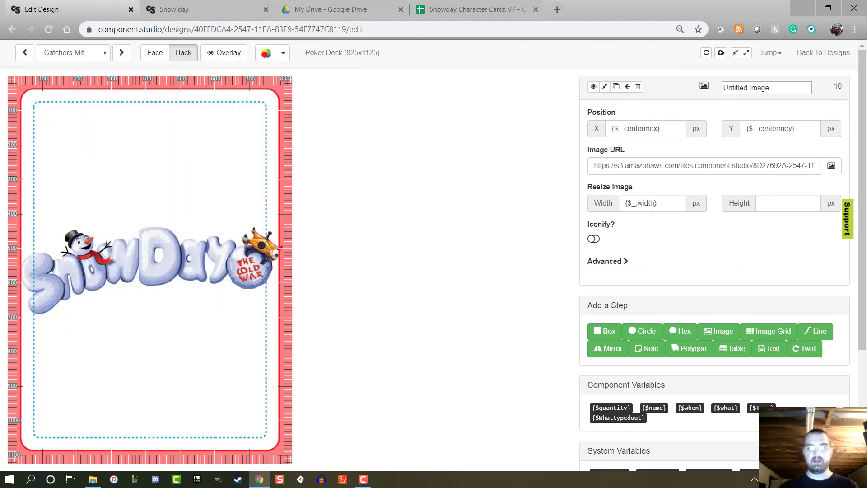
Reduce the logo's width to {$_.width-120}, trying smaller and larger offsets, and collapse its settings.
left_click(654, 207)
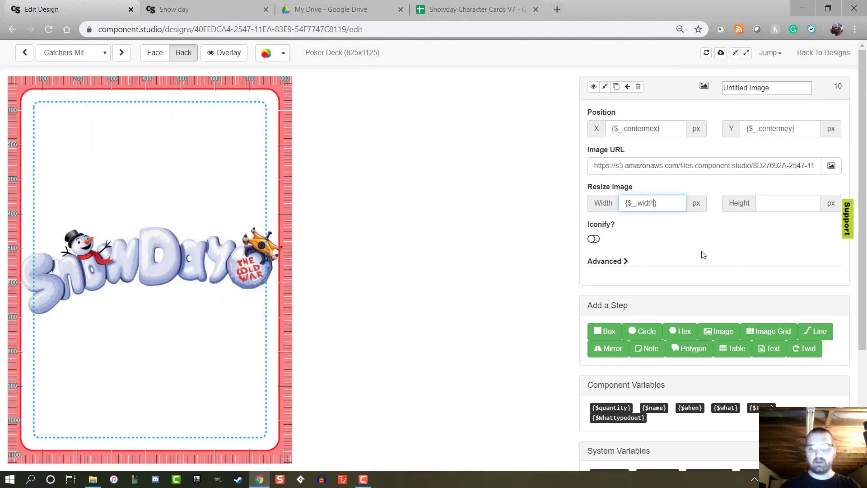
type("-75")
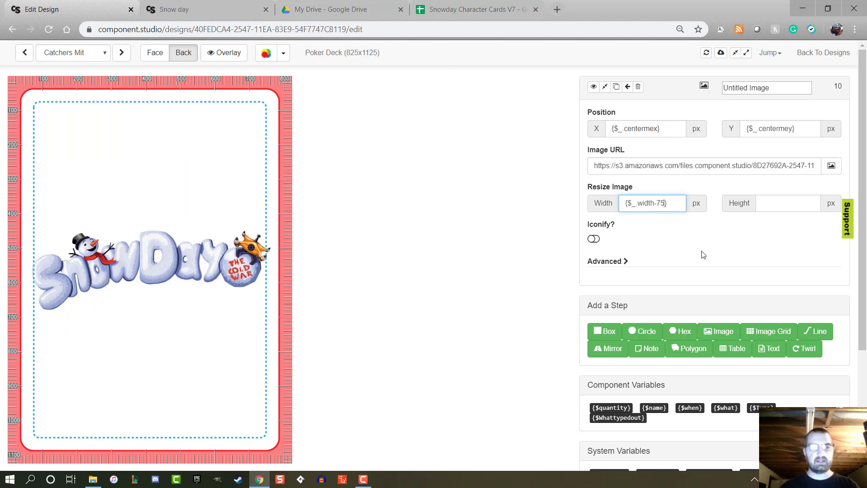
key("BackSpace")
key("BackSpace")
type("150")
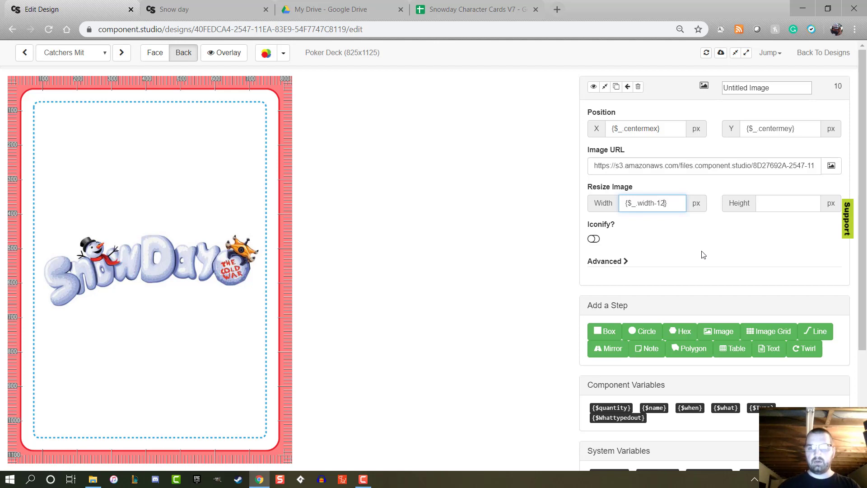
type("0")
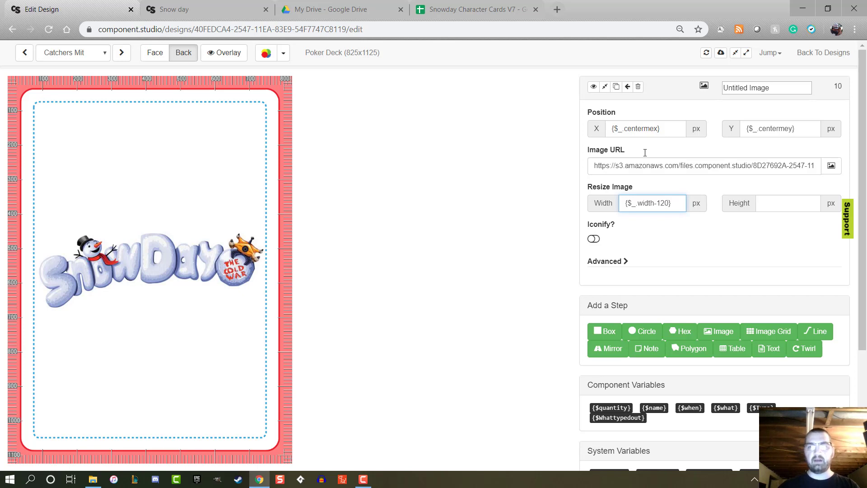
left_click(605, 88)
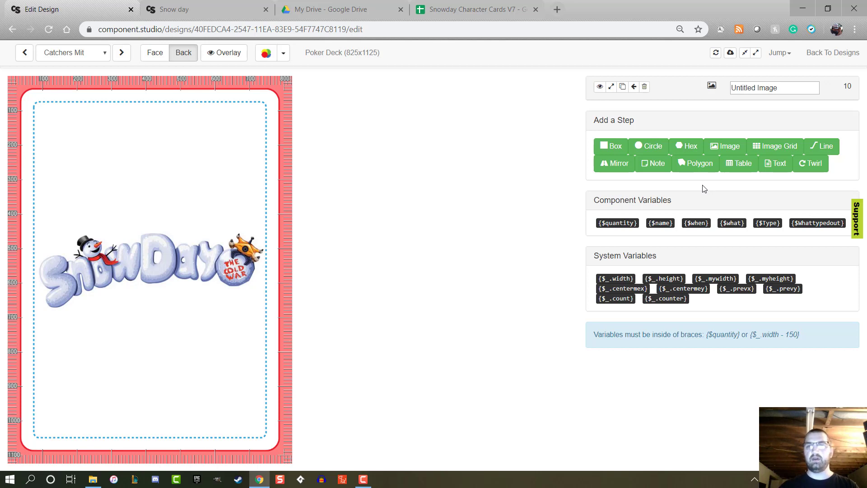
Add a second image step to the card back and name it Character.
left_click(724, 146)
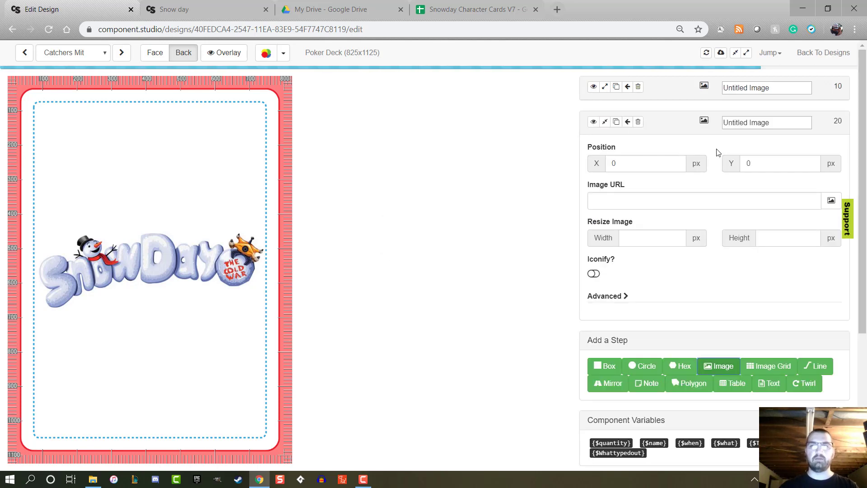
left_click(753, 122)
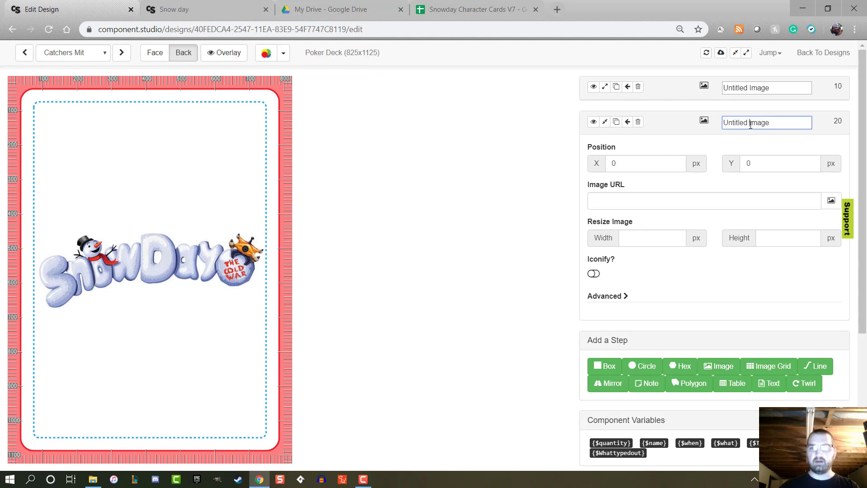
double_click(756, 122)
key("BackSpace")
double_click(753, 122)
key("BackSpace")
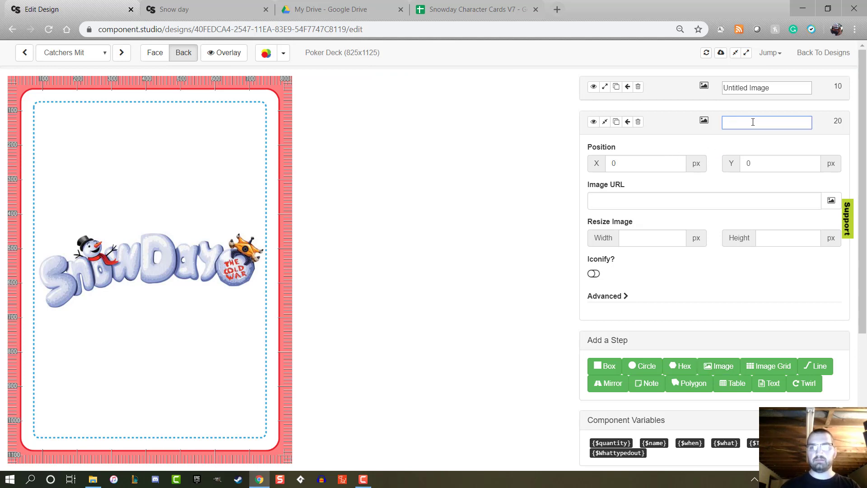
type("Characty")
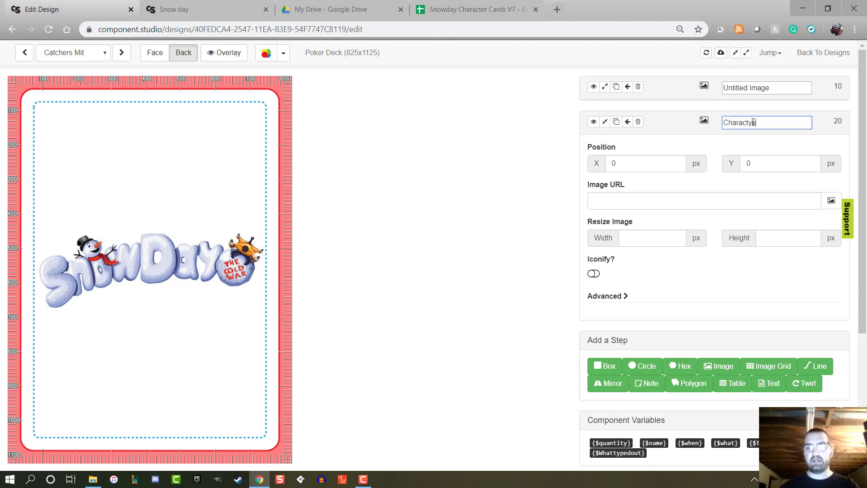
key("BackSpace")
type("er")
Rename the first image step as Snowday Logo.
left_click(760, 88)
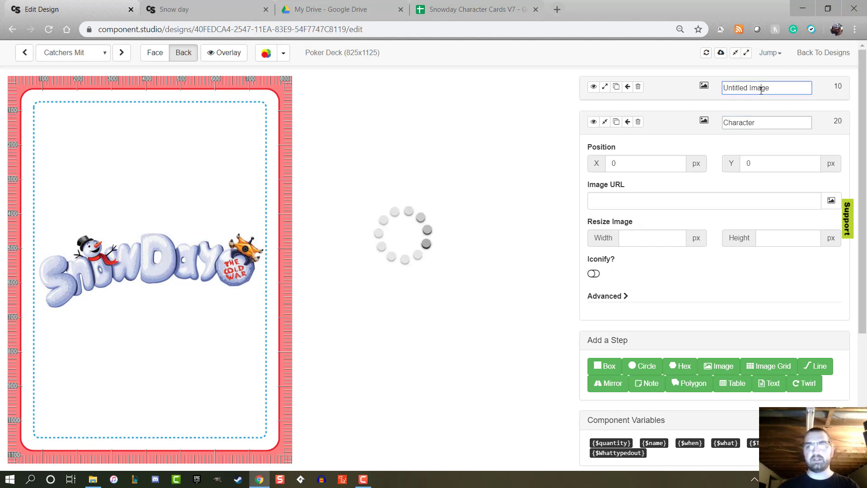
triple_click(761, 90)
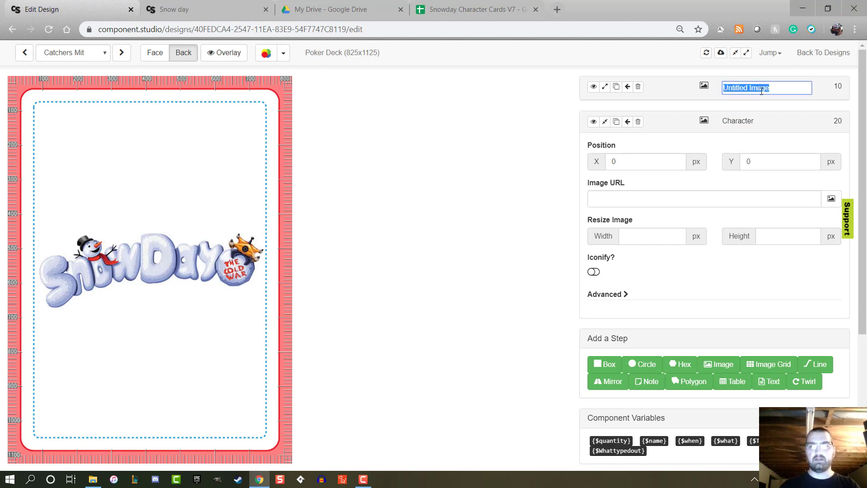
type("Snowday Logo")
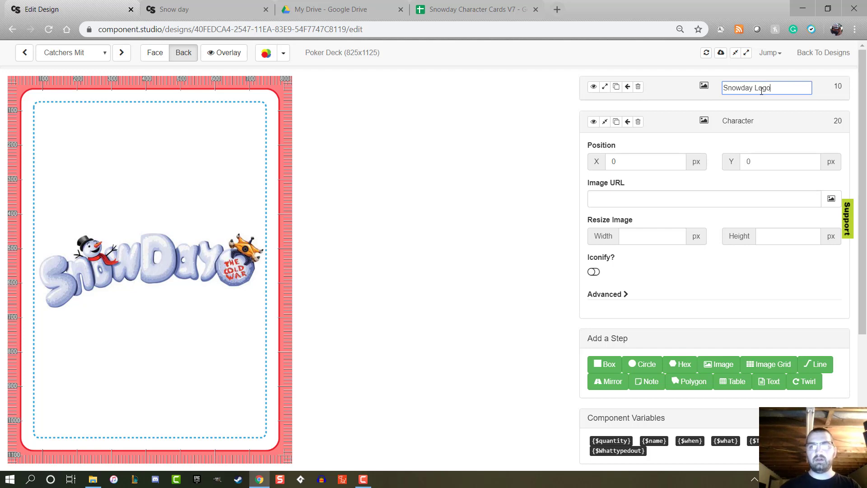
left_click(538, 128)
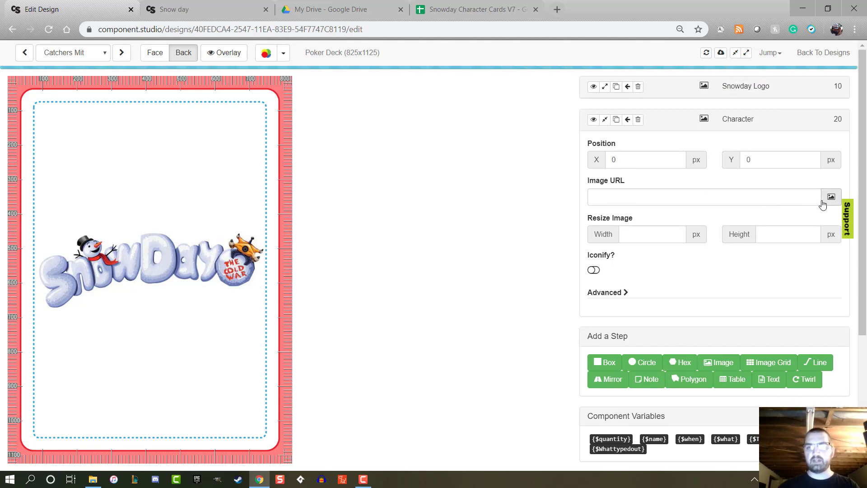
Give the Character step the picture of the teal-jacketed girl with pigtails from the Character Cards folder.
left_click(824, 199)
left_click(232, 112)
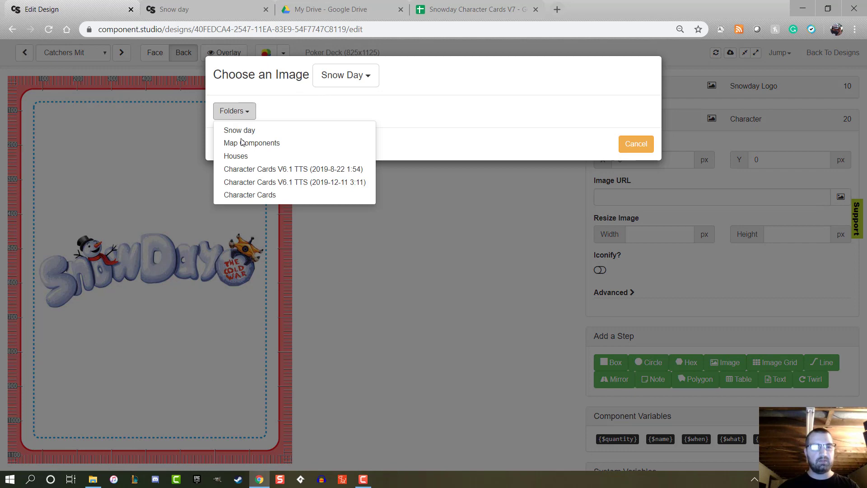
left_click(261, 196)
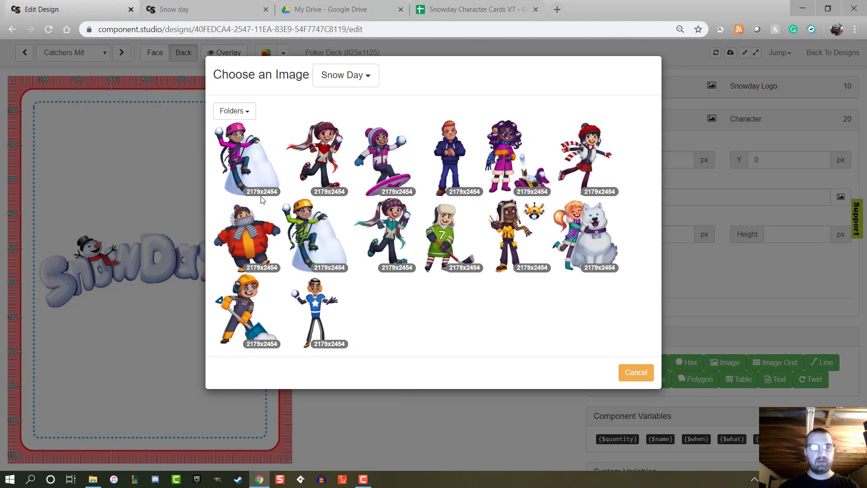
left_click(389, 215)
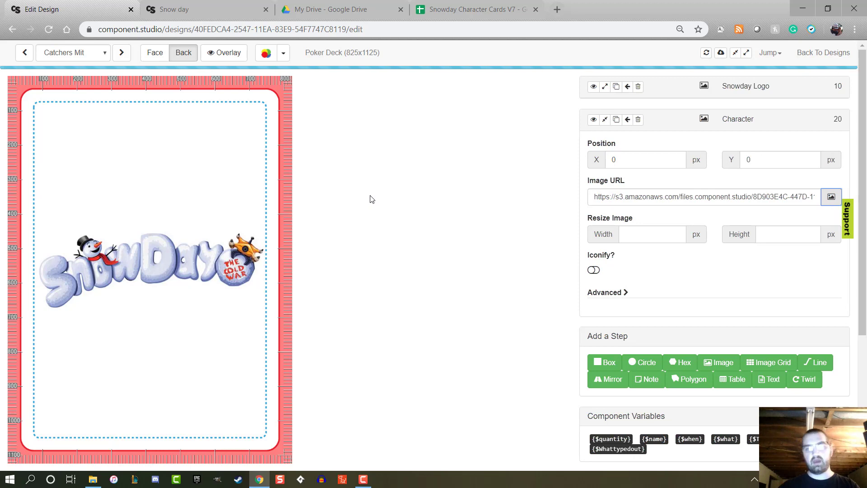
Centre the Character image on the card by setting X to {$_.centermex} and Y to {$_.centermey}.
scroll(565, 285, "down", 4)
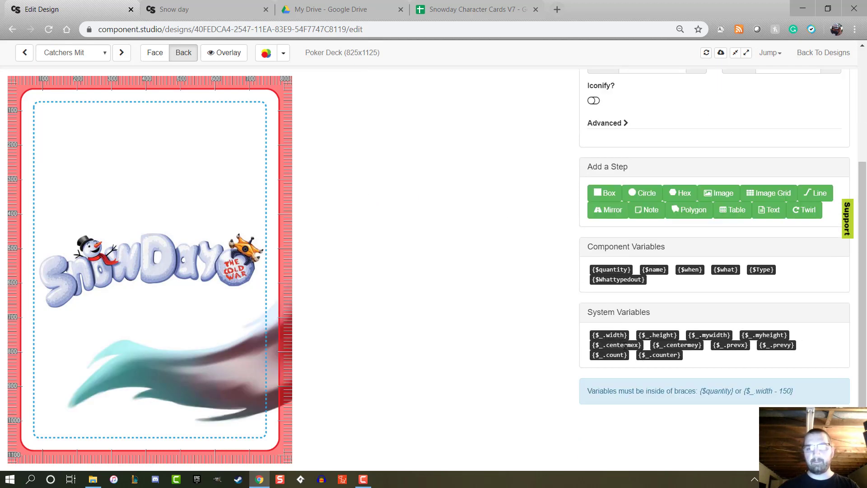
scroll(625, 189, "up", 4)
double_click(626, 159)
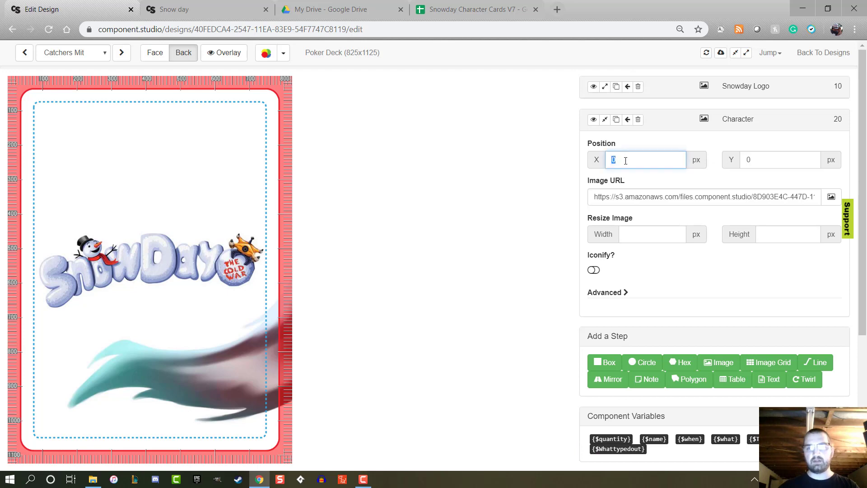
right_click(626, 161)
left_click(649, 228)
double_click(747, 161)
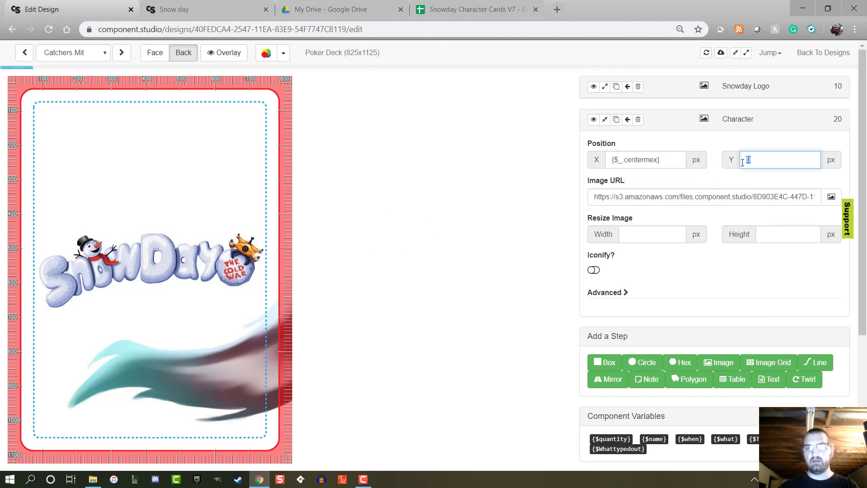
right_click(747, 161)
left_click(767, 229)
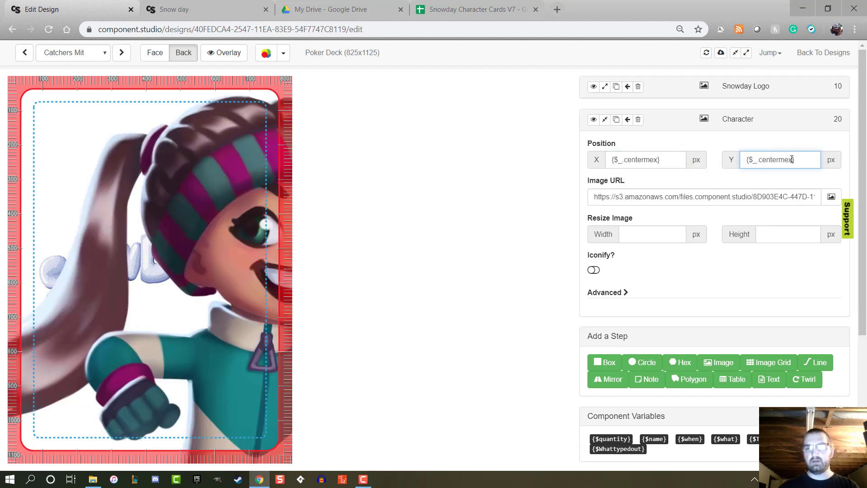
left_click(791, 160)
key("BackSpace")
type("y")
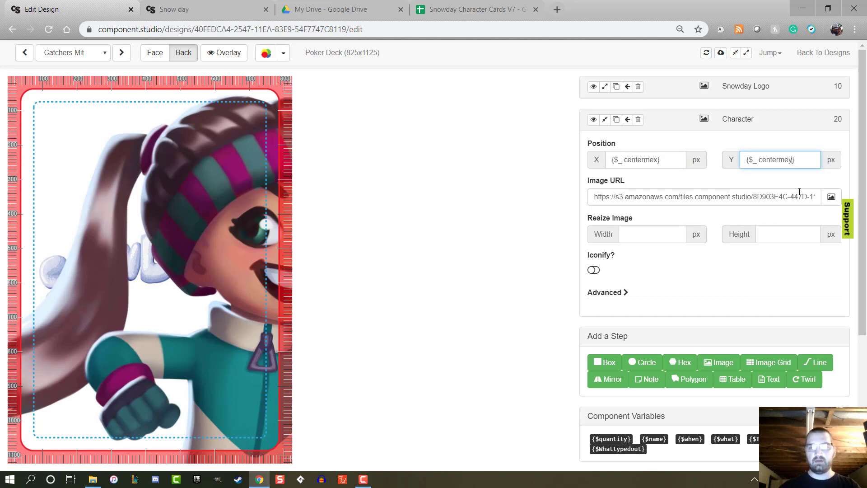
left_click(544, 300)
Set the Character image's resize width to {$_.width-150}.
scroll(543, 299, "down", 4)
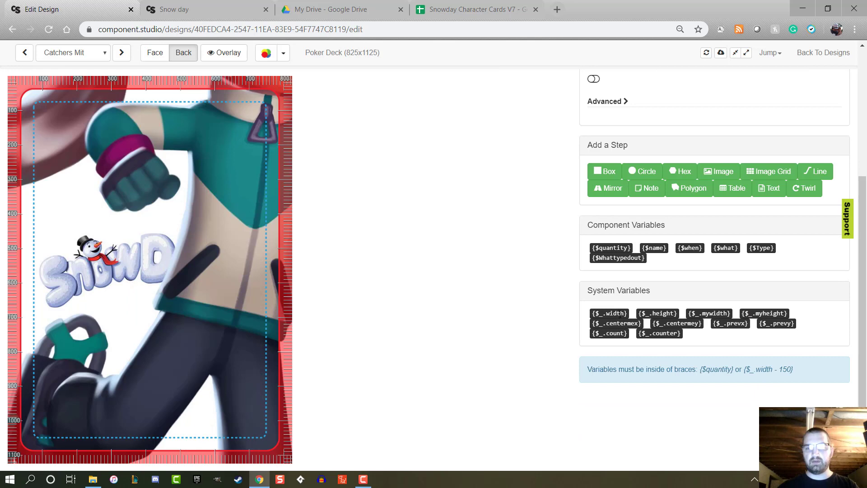
scroll(628, 271, "up", 4)
left_click(634, 234)
right_click(633, 234)
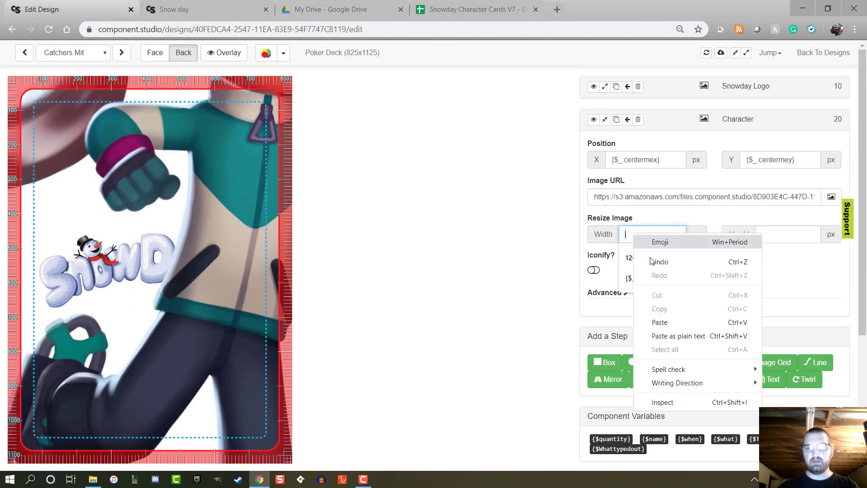
left_click(679, 336)
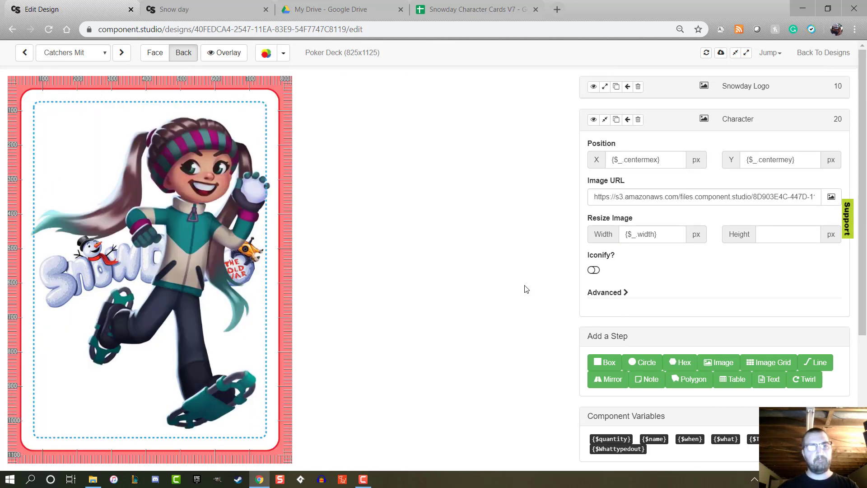
left_click(654, 235)
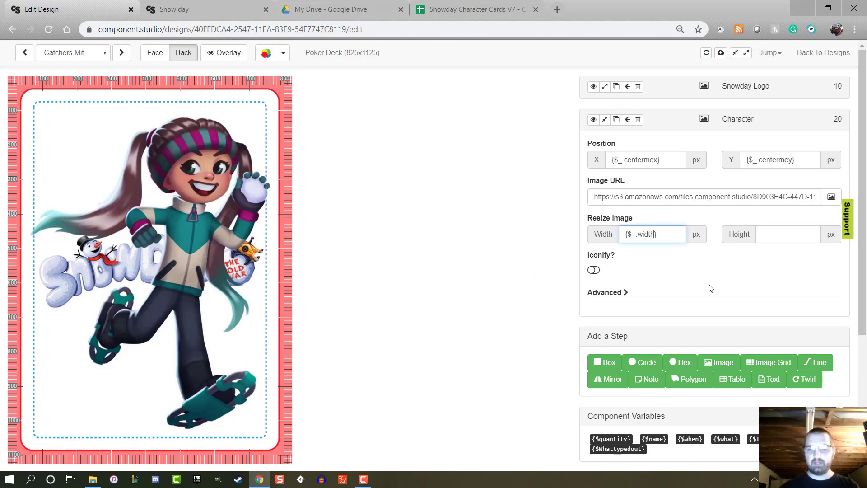
type("-150")
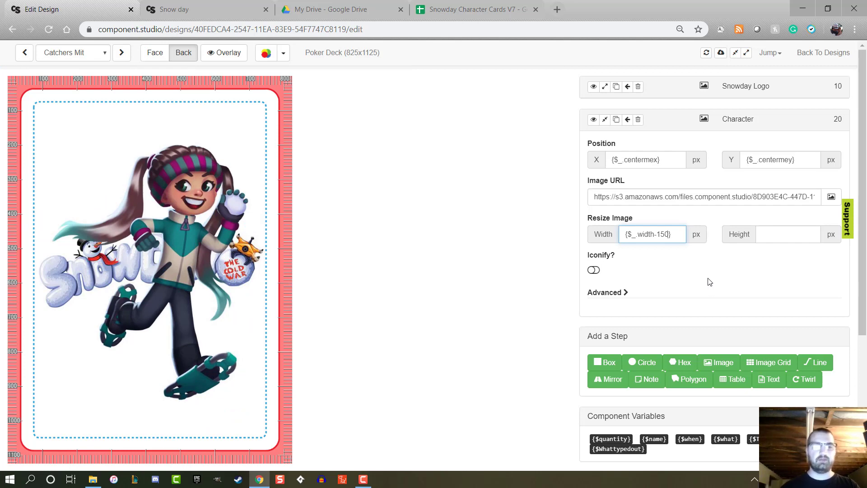
Set the Character step's order number to 5 so it is layered behind the Snowday Logo.
double_click(837, 119)
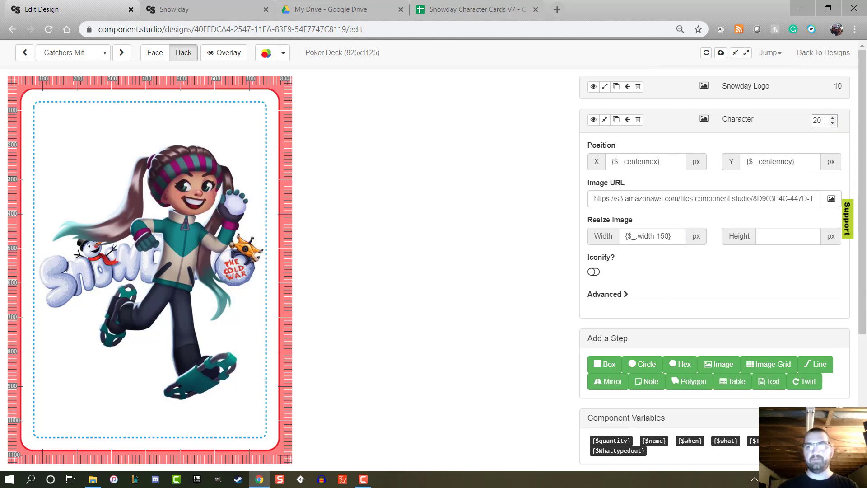
left_click(825, 120)
left_click_drag(821, 121, 807, 122)
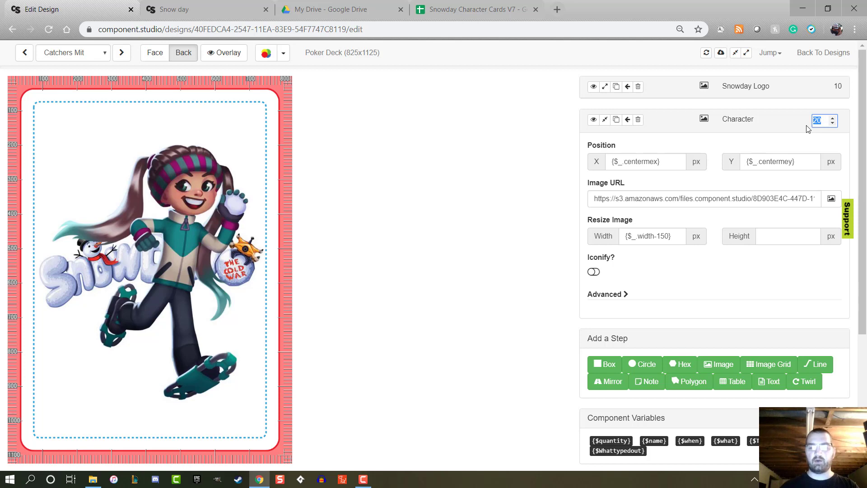
type("5")
key("Return")
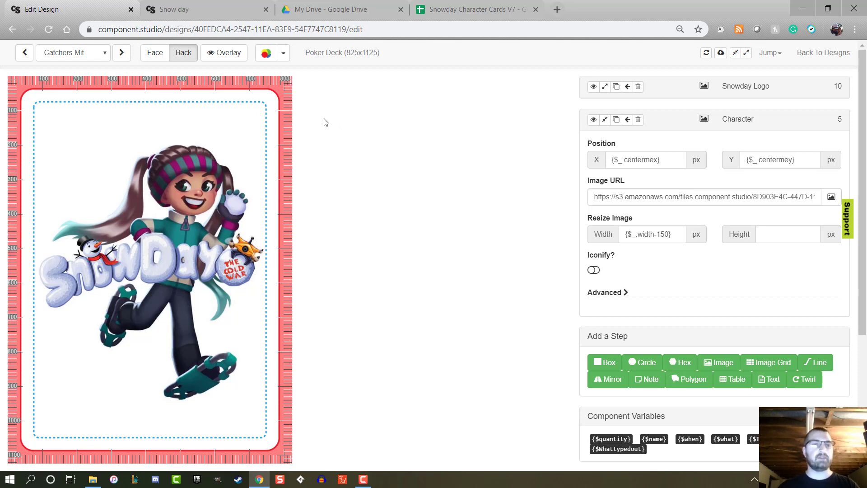
Add a text step to the card's face and align its text horizontally to the centre.
left_click(162, 57)
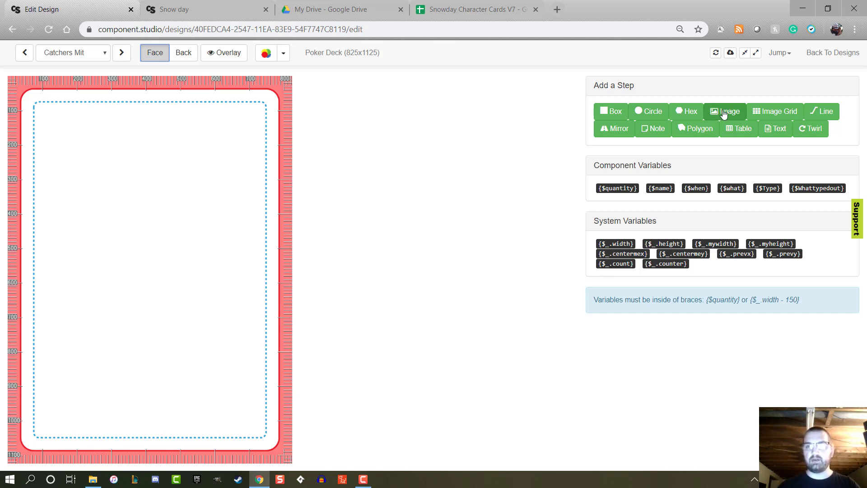
left_click(772, 128)
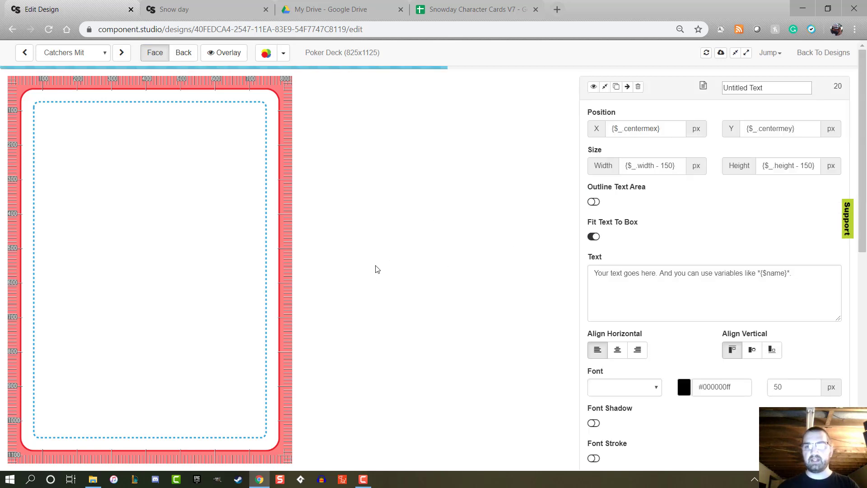
scroll(555, 309, "down", 3)
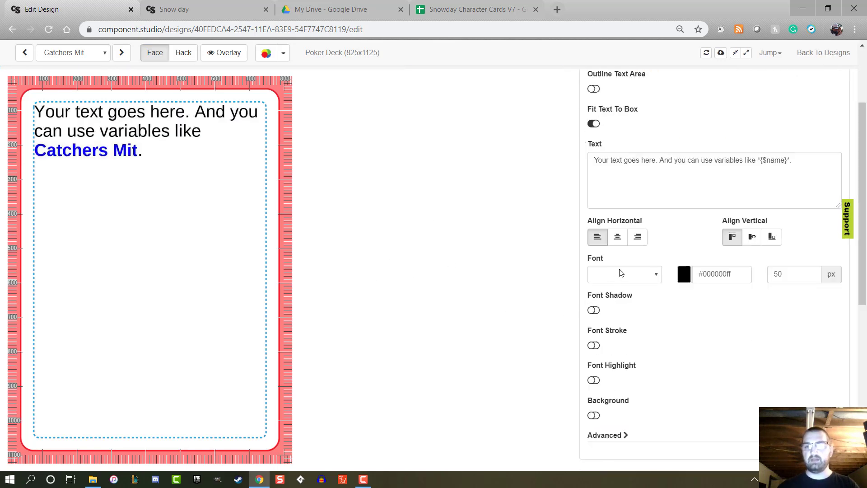
left_click(617, 237)
scroll(723, 253, "up", 3)
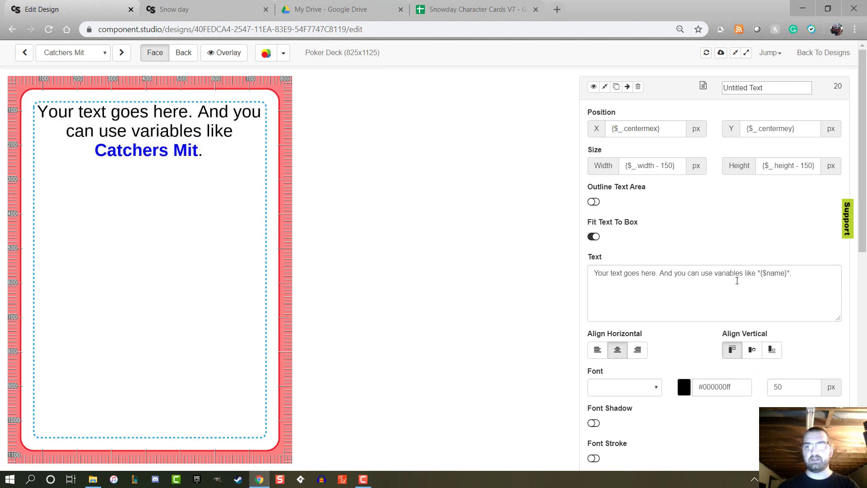
Reduce the new text step's placeholder text to just the variable {$name}, without the bold asterisks.
left_click_drag(759, 273, 320, 281)
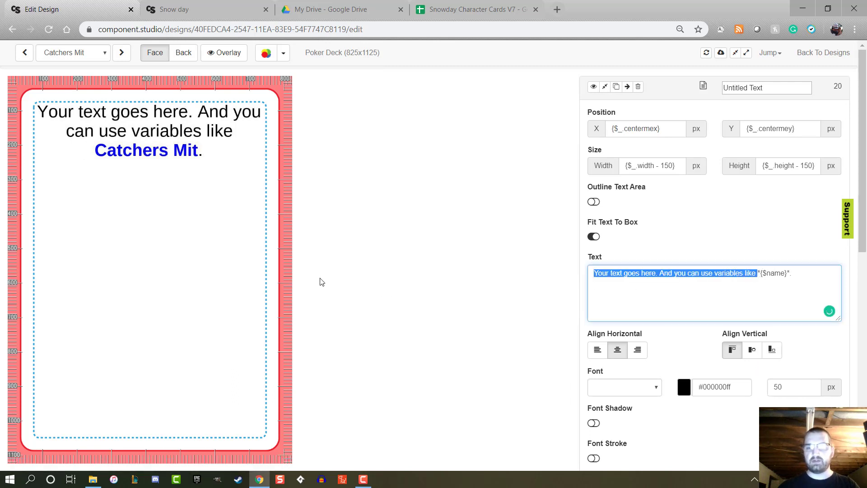
key("BackSpace")
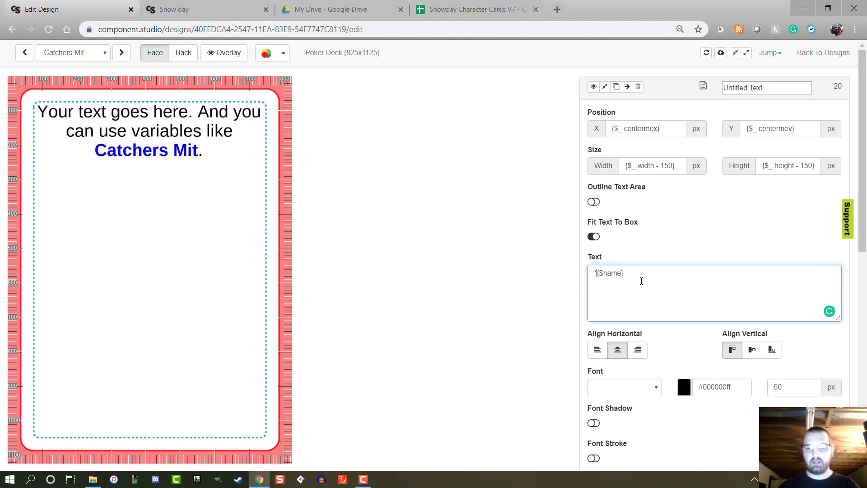
key("BackSpace")
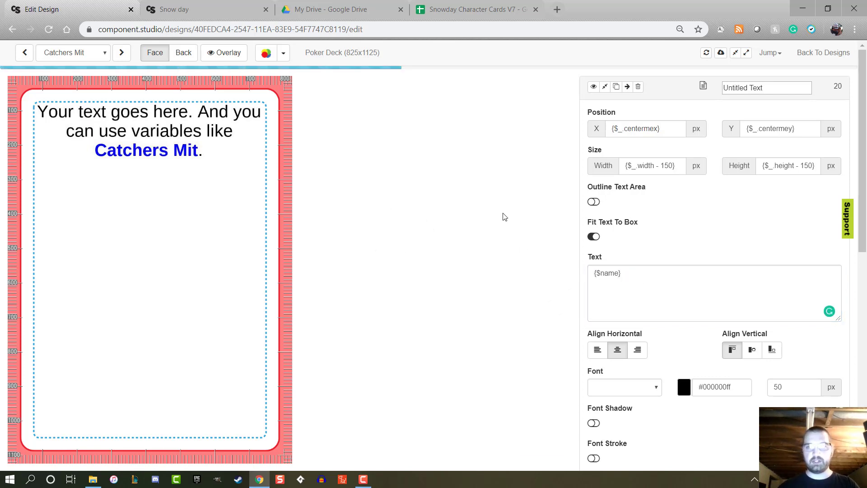
Rename the untitled text step as Card Title and collapse it.
left_click(769, 89)
double_click(769, 90)
left_click_drag(772, 91, 592, 91)
type("Card")
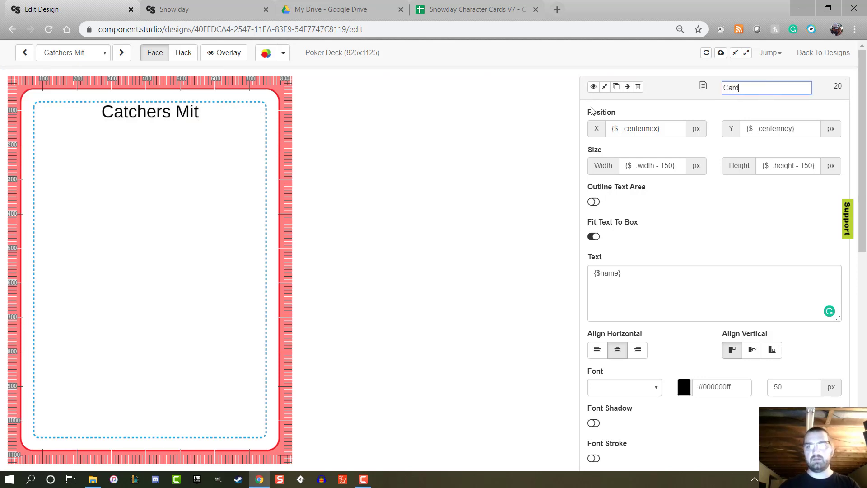
type(" Title")
key("Return")
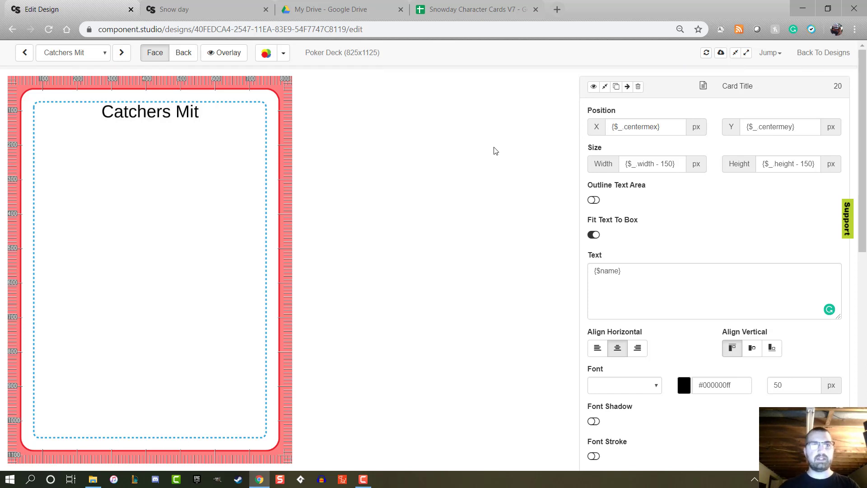
left_click(606, 86)
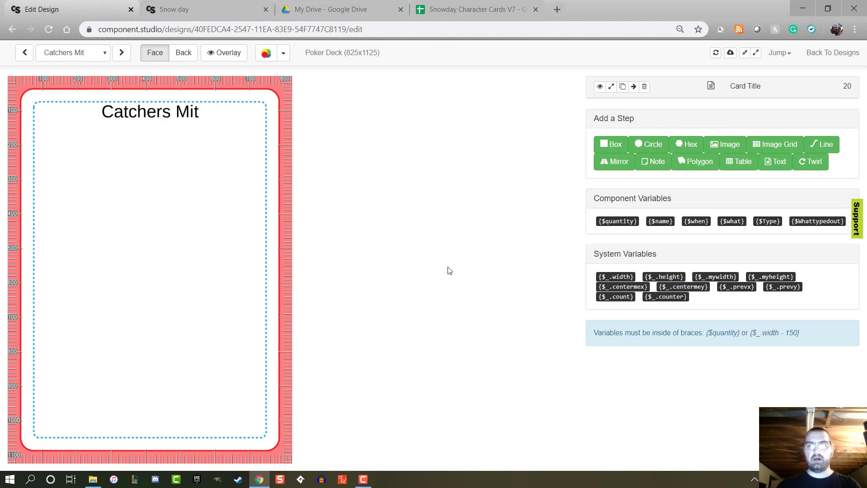
Add a second text step to the card face and name it Play Conditions.
left_click(776, 165)
double_click(750, 120)
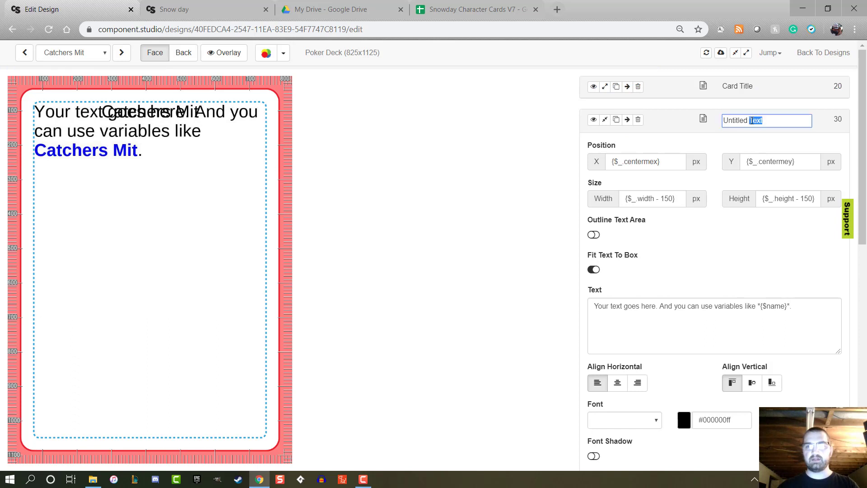
triple_click(751, 120)
type("Play Conditions")
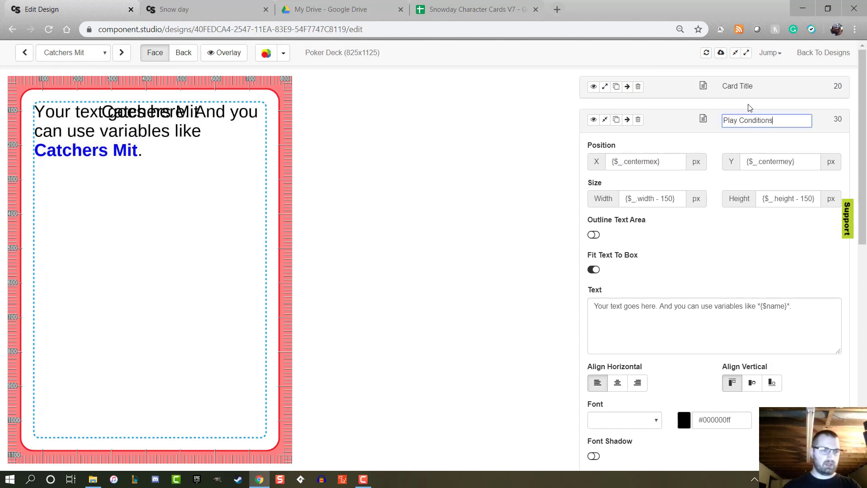
left_click(395, 224)
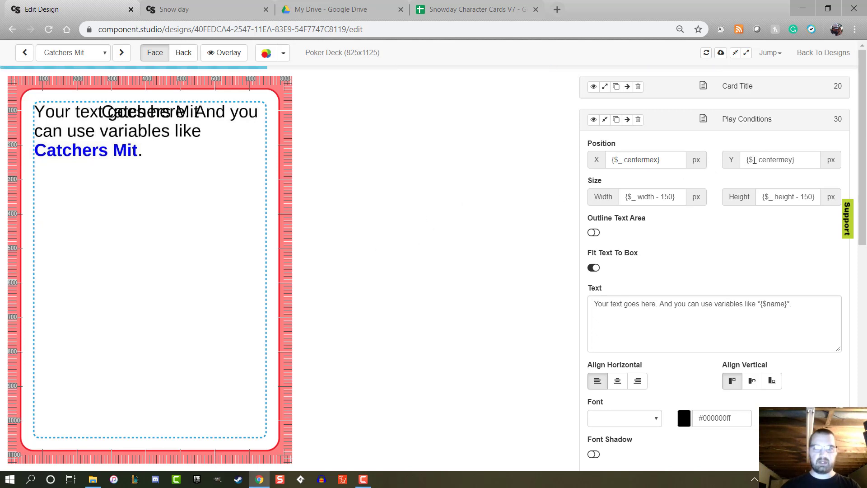
Set the Play Conditions text's Y position to 600 px and its height to 200 px.
triple_click(800, 161)
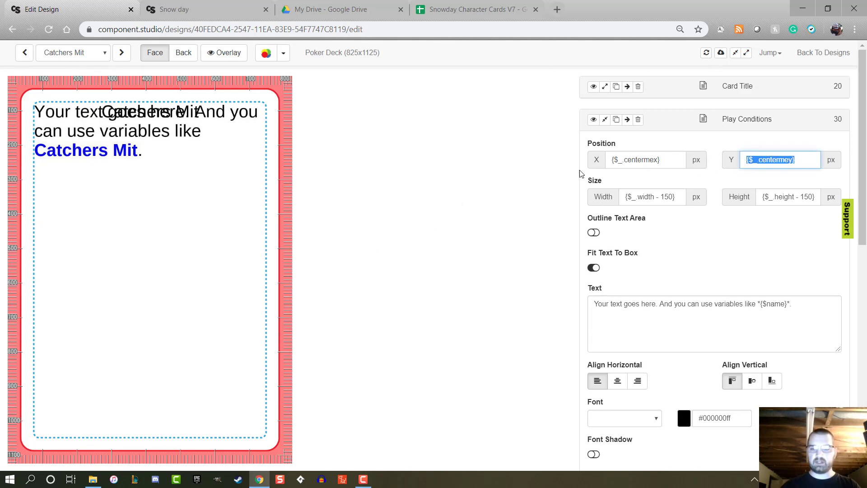
type("600")
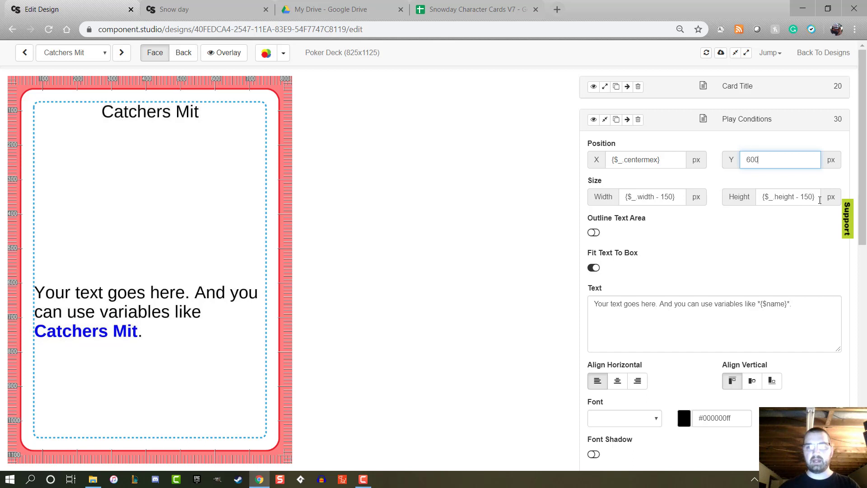
left_click_drag(819, 200, 654, 198)
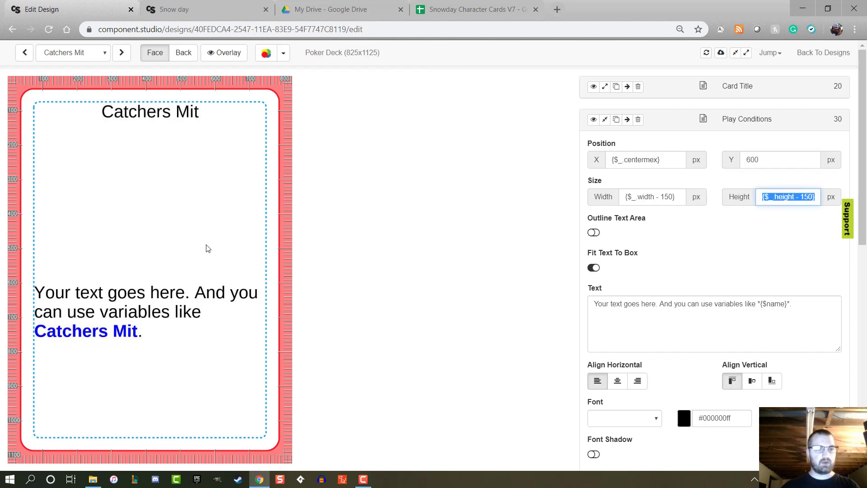
type("800")
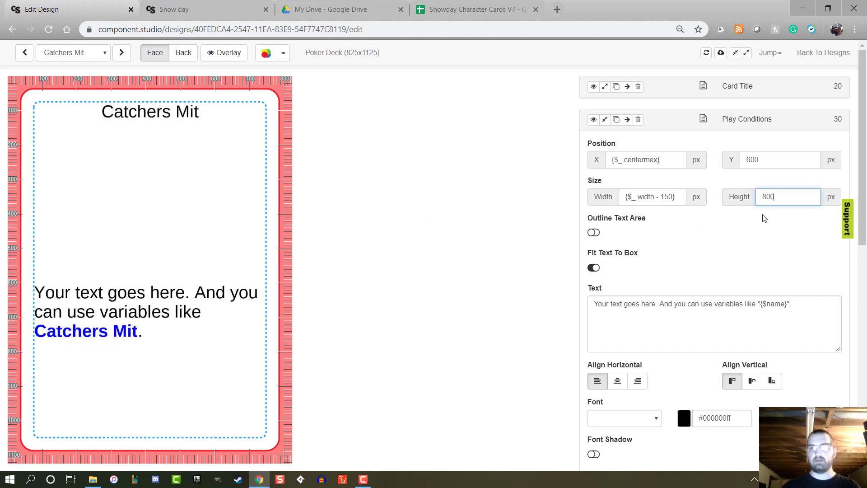
key("ctrl+a")
type("200")
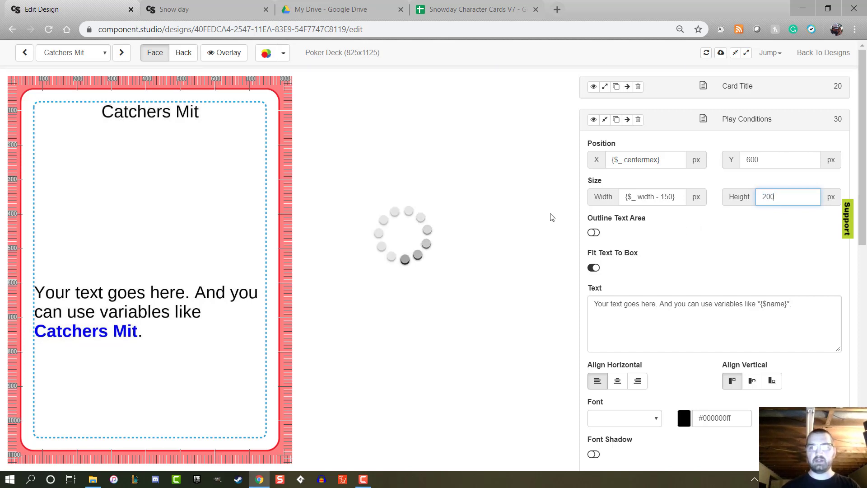
Replace the Play Conditions placeholder text with "Play condition" followed by a line break, and collapse the step.
left_click(792, 306)
key("ctrl+a")
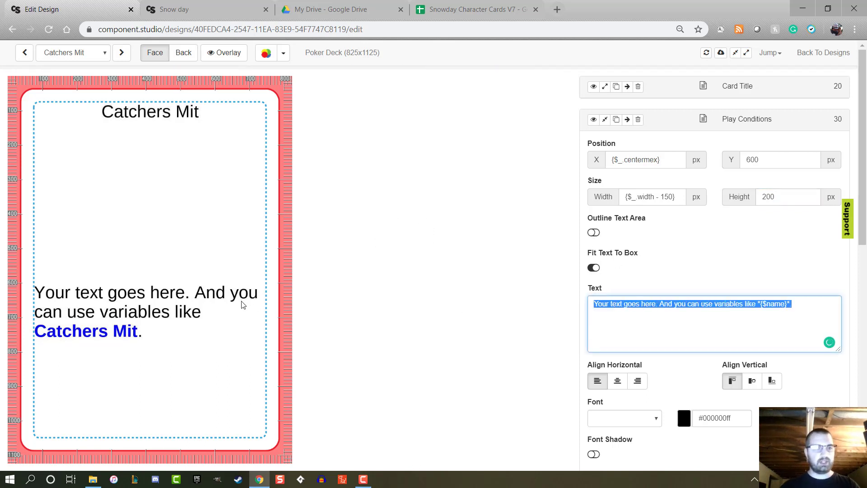
type("Play condition")
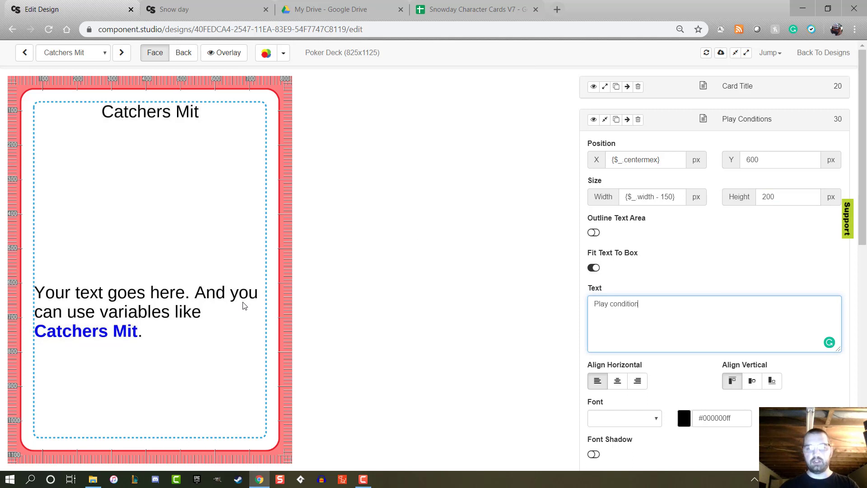
key("Return")
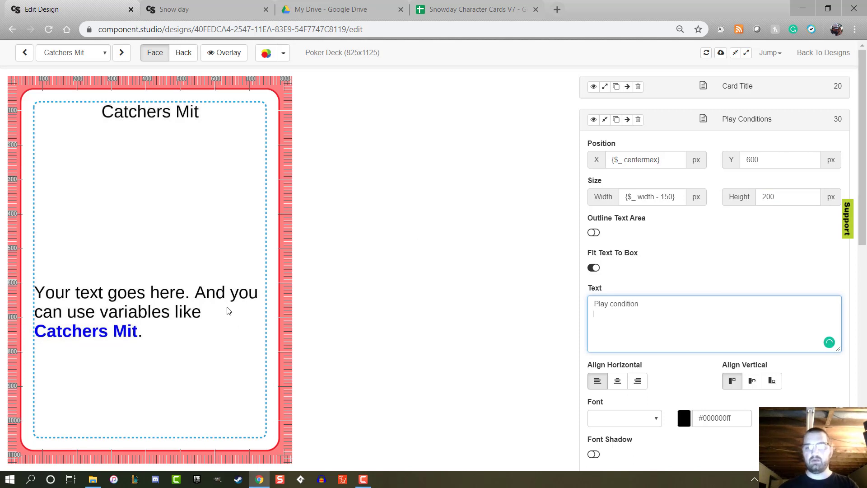
left_click(520, 253)
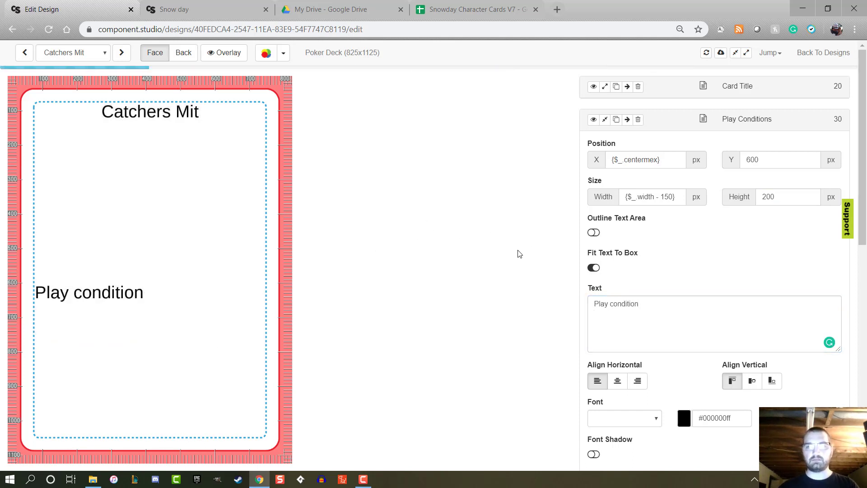
left_click(603, 120)
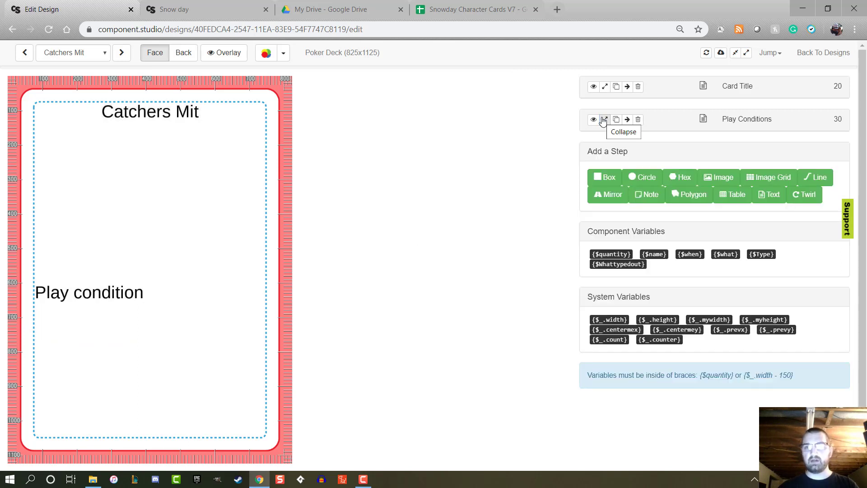
Add a third text step to the card face and name it Card Text.
left_click(757, 199)
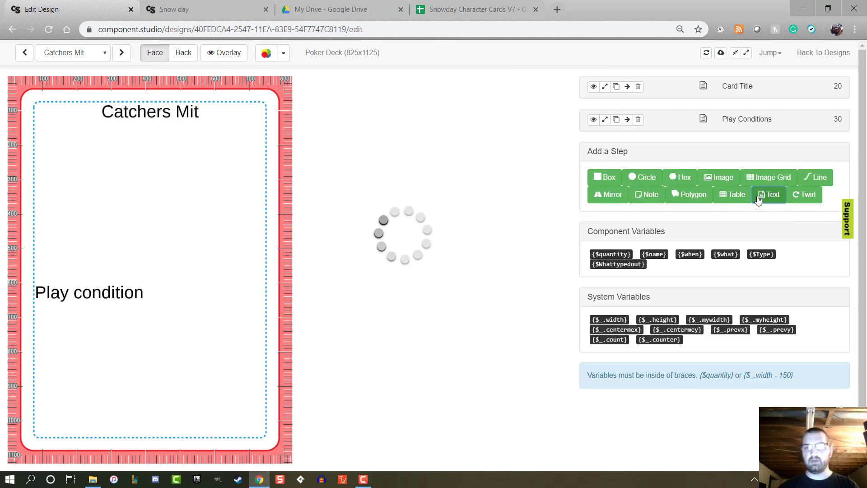
triple_click(754, 154)
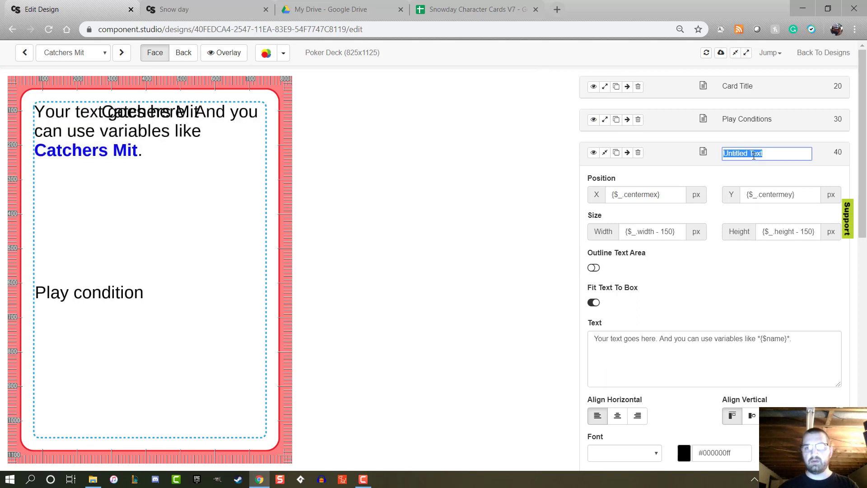
type("Card Te")
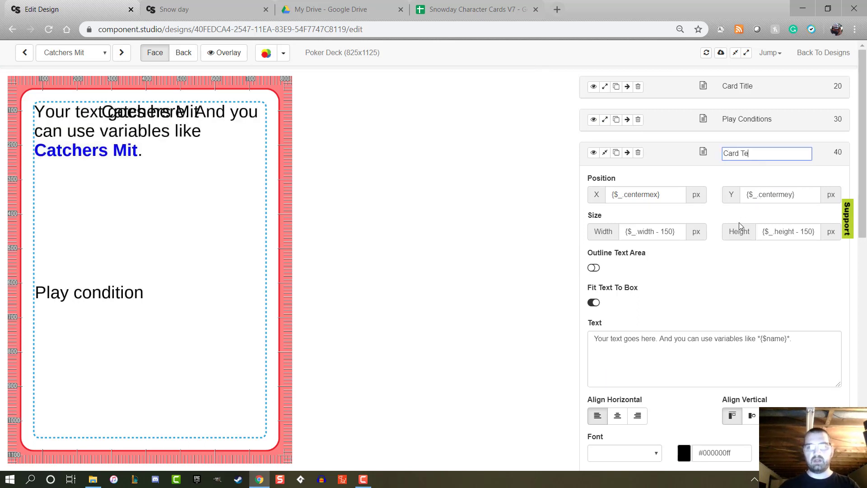
type("st")
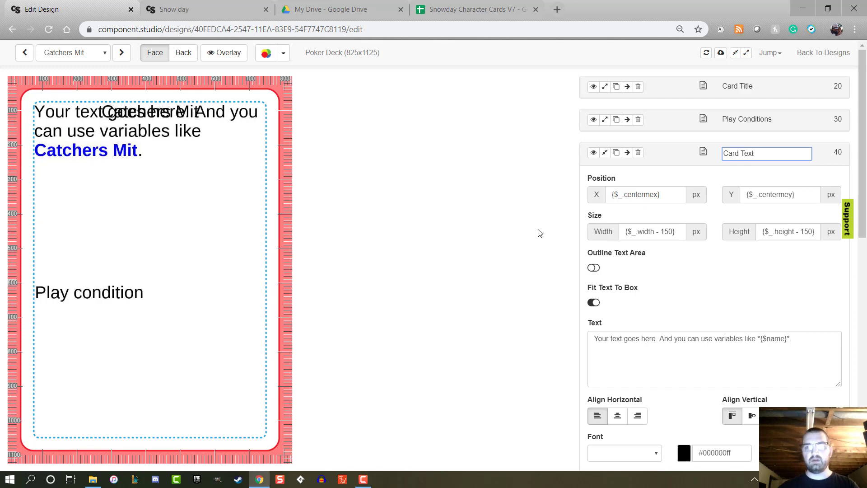
left_click(531, 223)
Set the Card Text's Y position to the system variable {$_.prevy} so it follows the previous text.
scroll(656, 255, "down", 8)
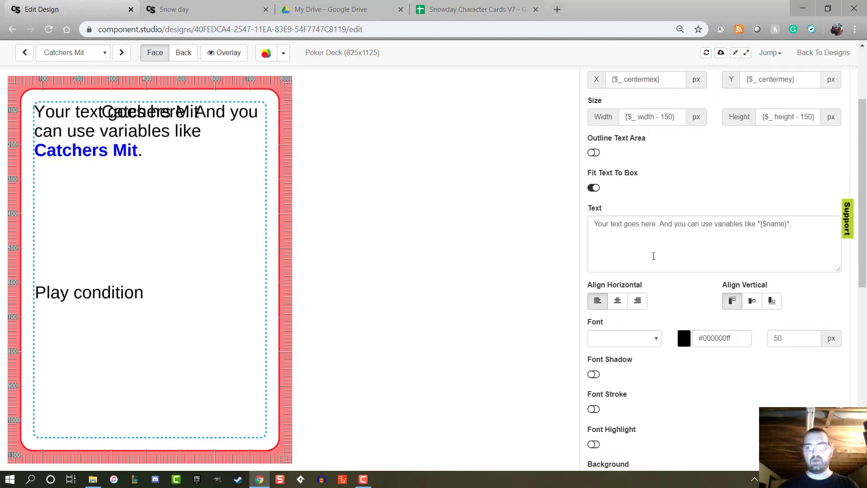
scroll(735, 332, "down", 3)
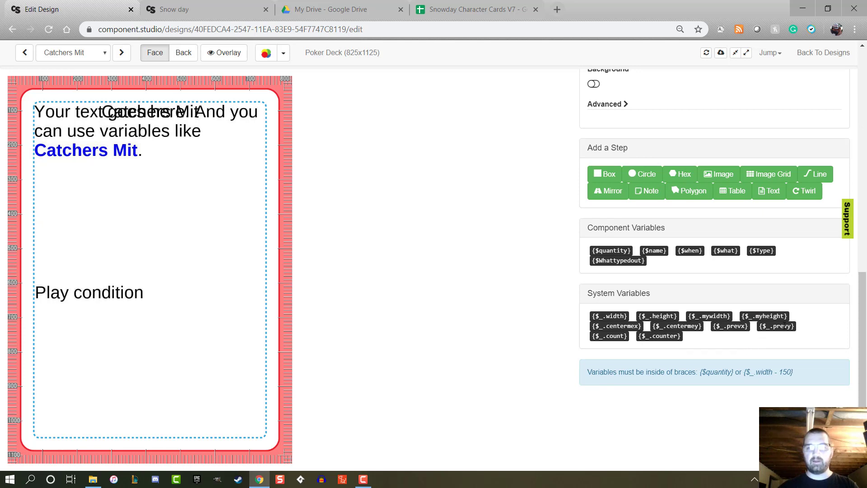
scroll(784, 329, "up", 6)
scroll(784, 329, "up", 5)
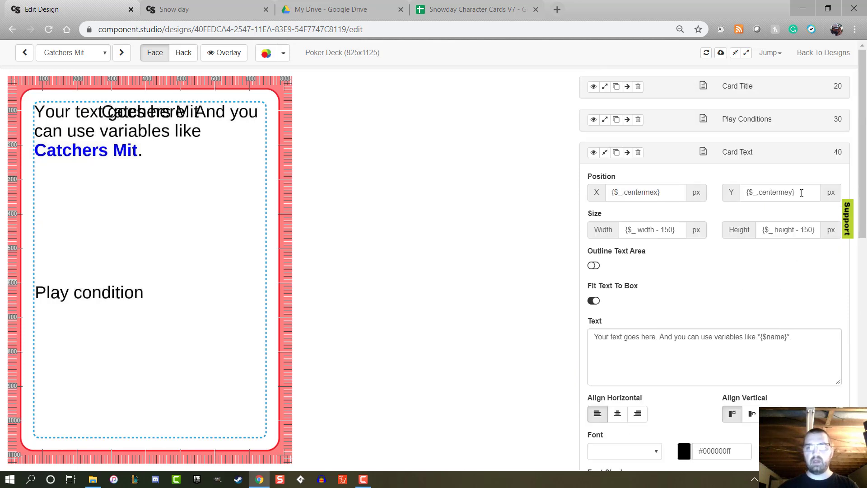
triple_click(764, 191)
right_click(765, 192)
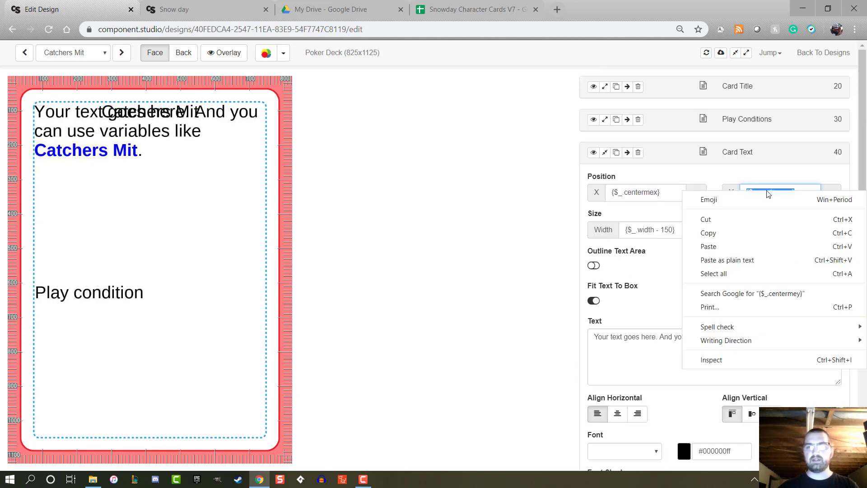
left_click(759, 246)
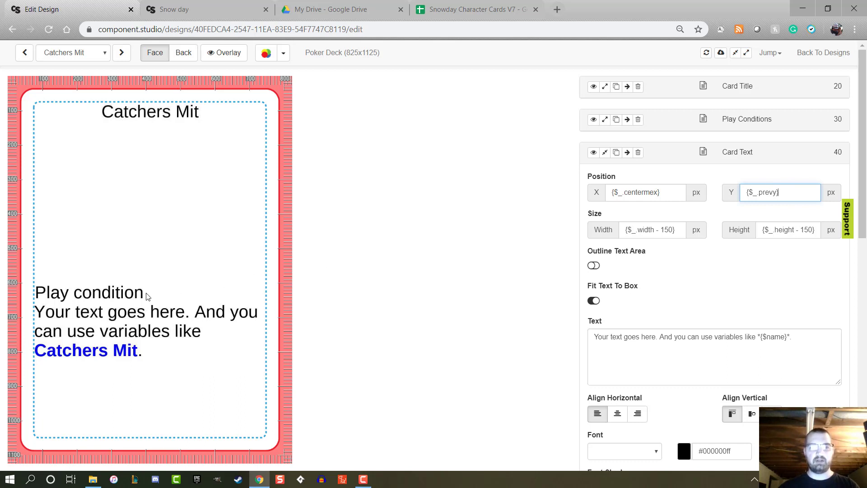
Replace the Card Text step's placeholder text with "Card Text" and refresh the card preview.
left_click_drag(806, 335, 315, 373)
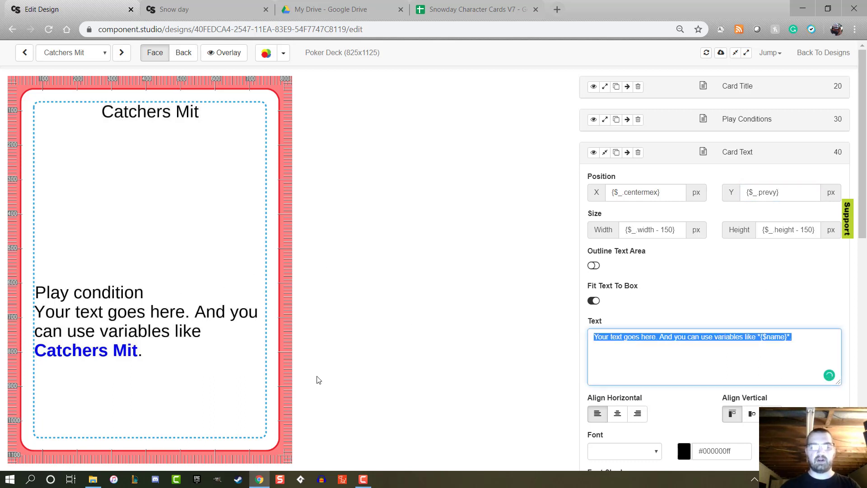
type("Card Text")
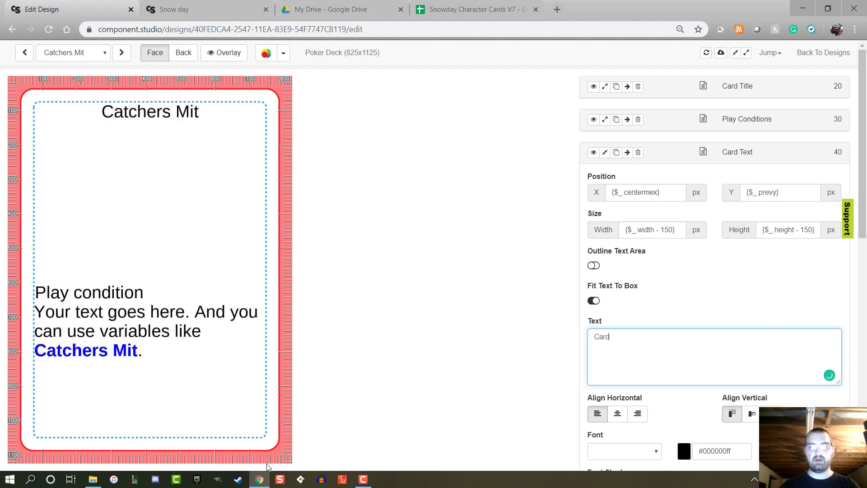
key("Return")
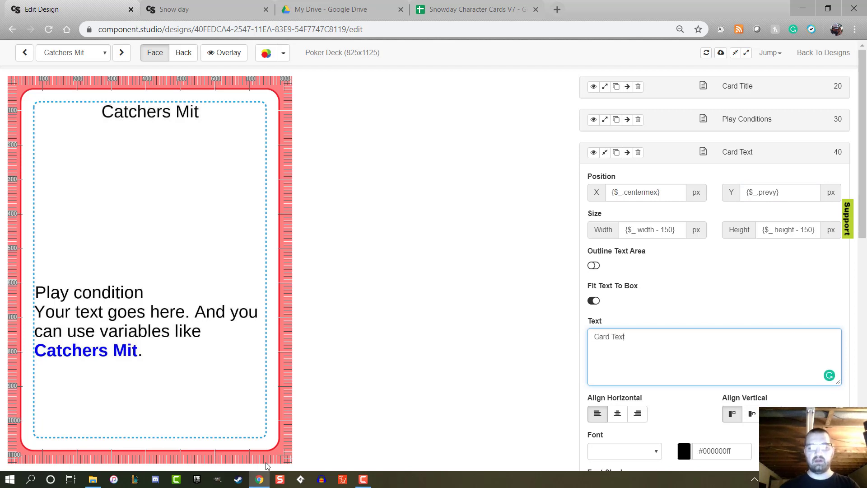
left_click(302, 404)
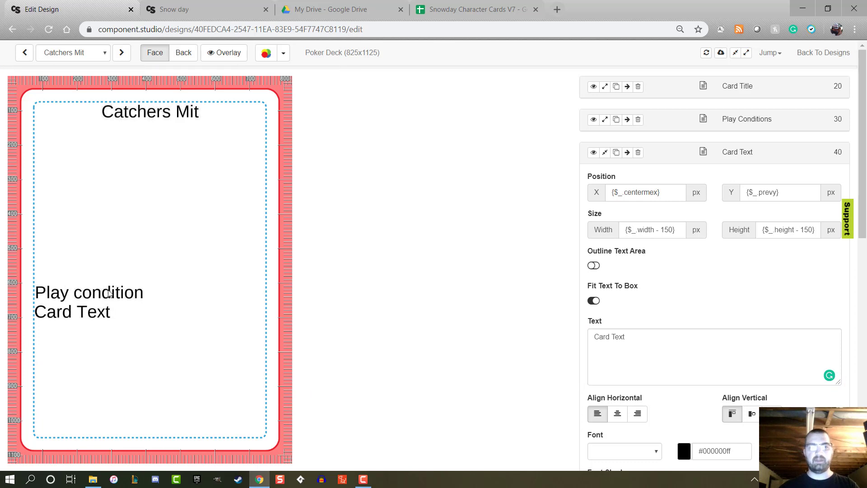
Briefly hide and reshow Play Conditions, and extend its text with "was really long and toop lace over mulpile lines" as a wrapping test.
left_click(595, 120)
left_click(594, 120)
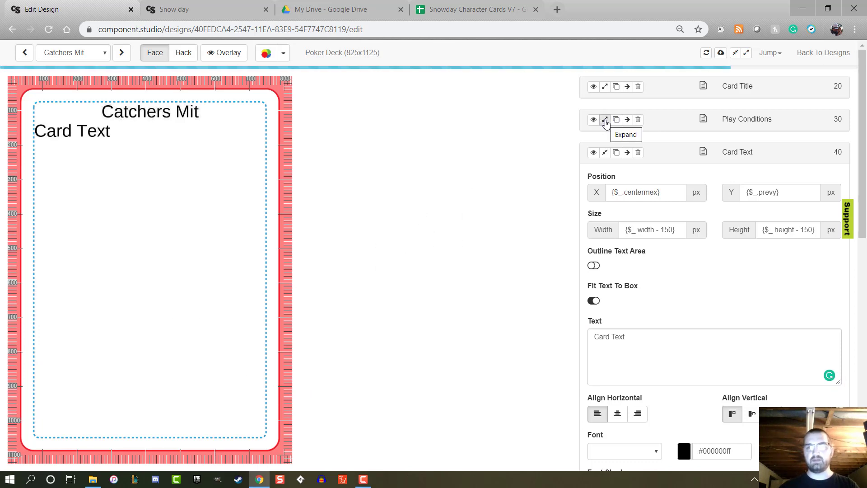
left_click(605, 120)
left_click(714, 310)
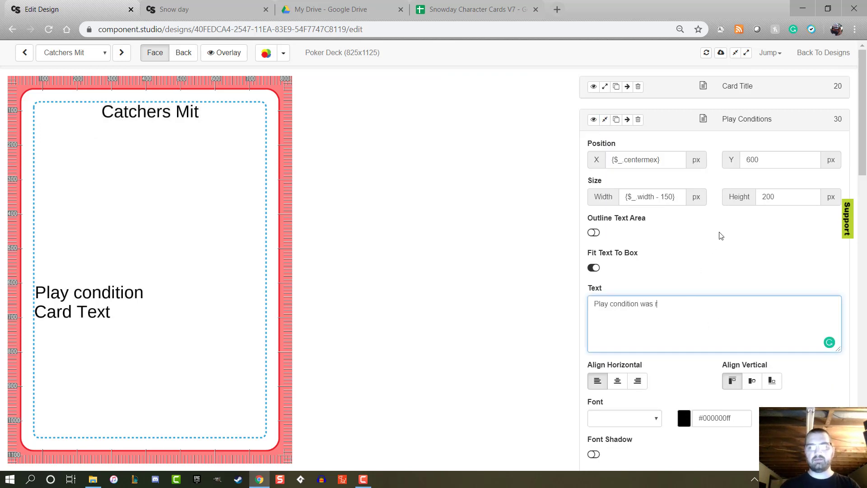
type("was really long and to")
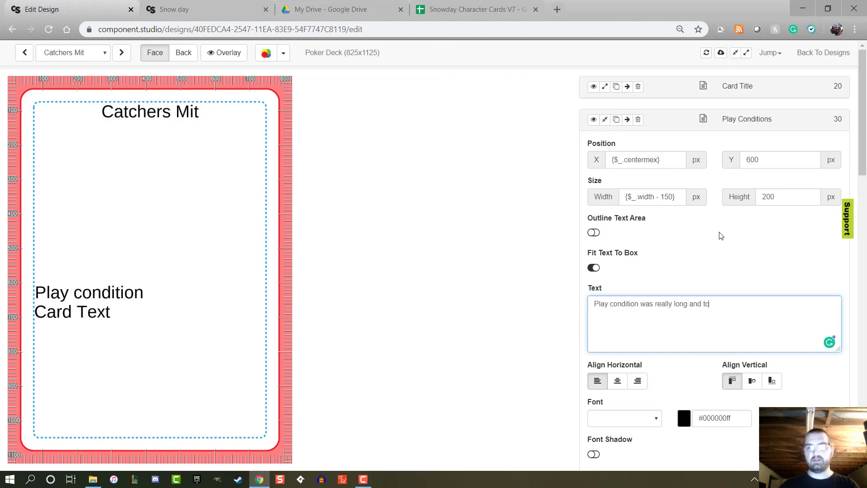
type("op lace over mulpile")
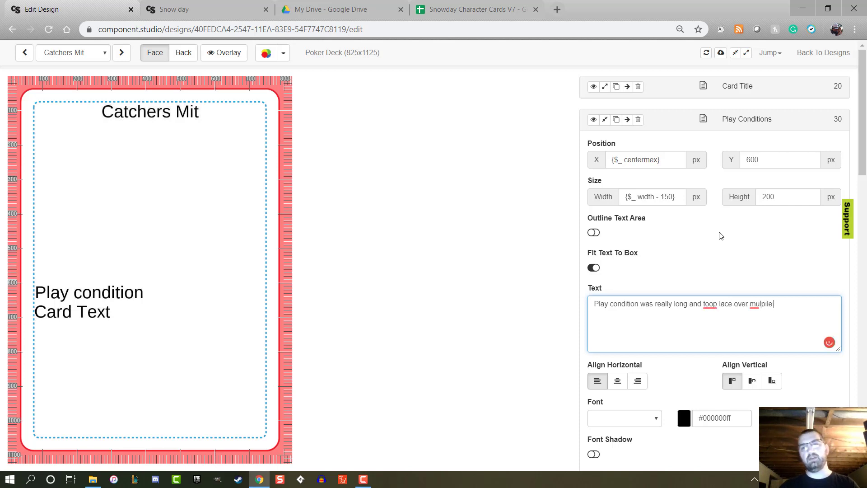
type(" lines")
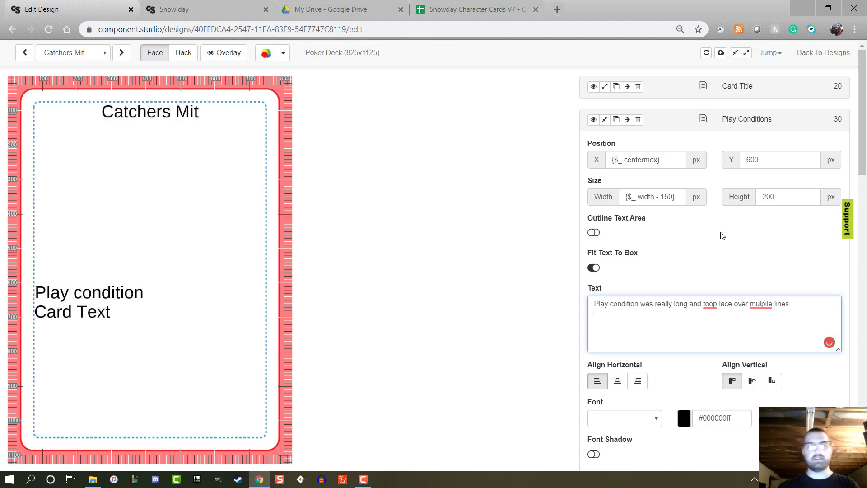
left_click(479, 225)
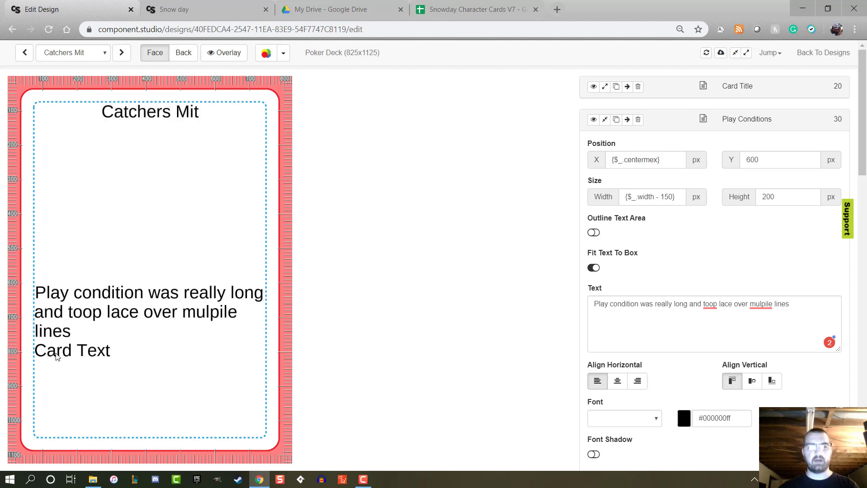
Remove the test wording so the Play Conditions text is "Play condition" again, and collapse the step.
left_click(750, 304)
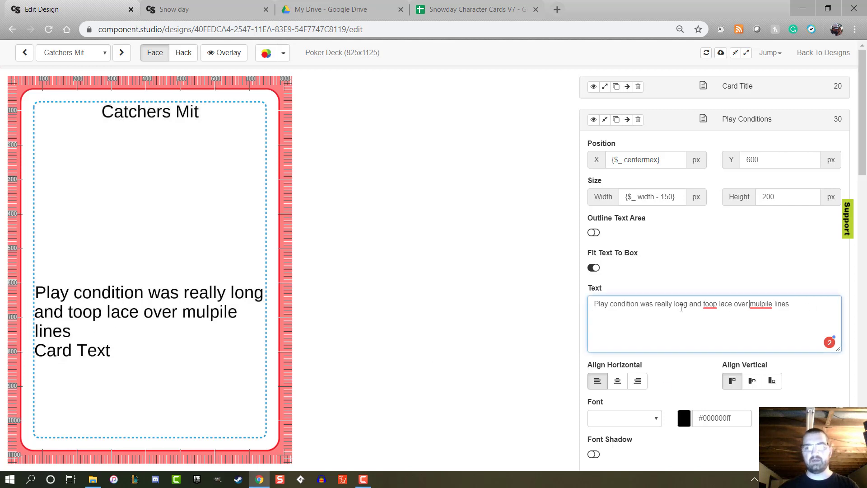
left_click_drag(643, 303, 827, 314)
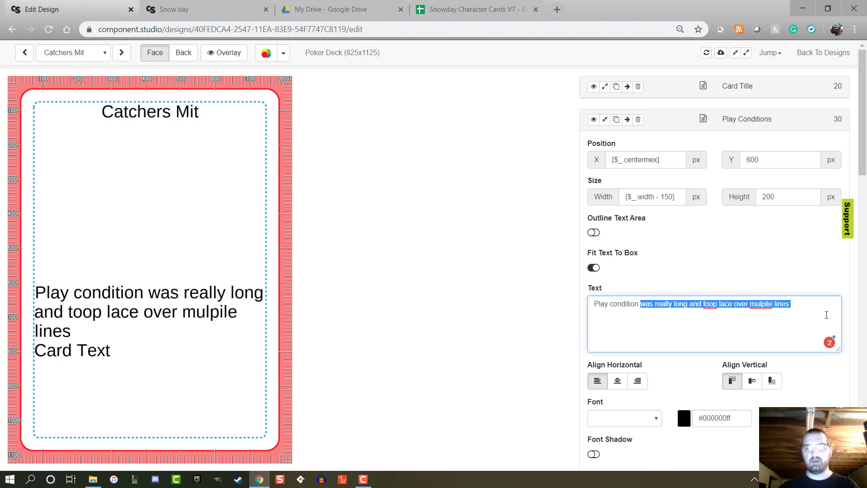
key("BackSpace")
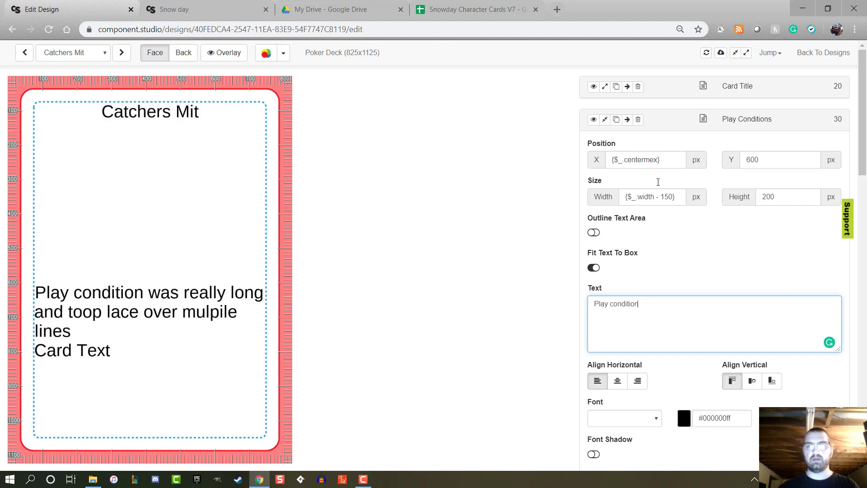
left_click(605, 120)
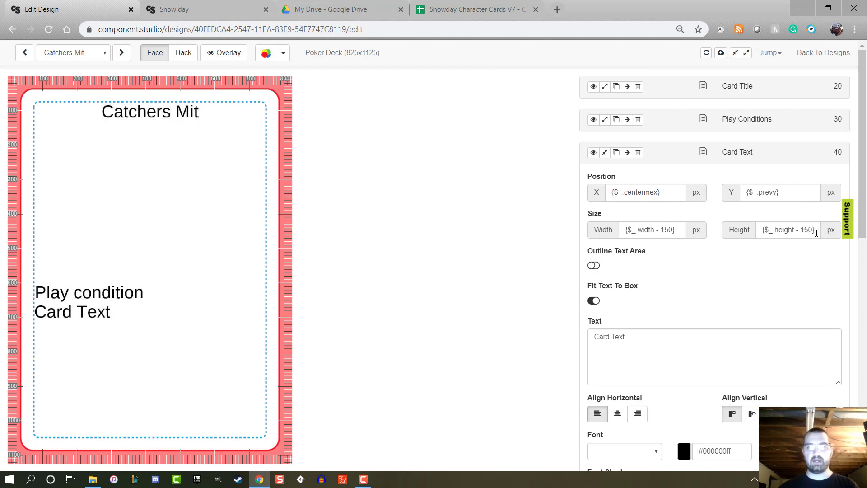
Set the Card Text's height to the formula {$_.height - $_.prevy - 150} and refresh the card preview.
left_click_drag(818, 232, 652, 222)
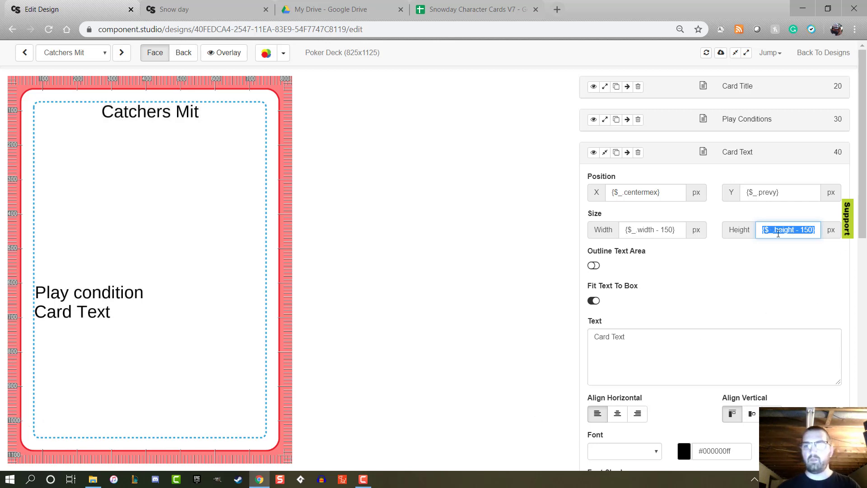
left_click(801, 230)
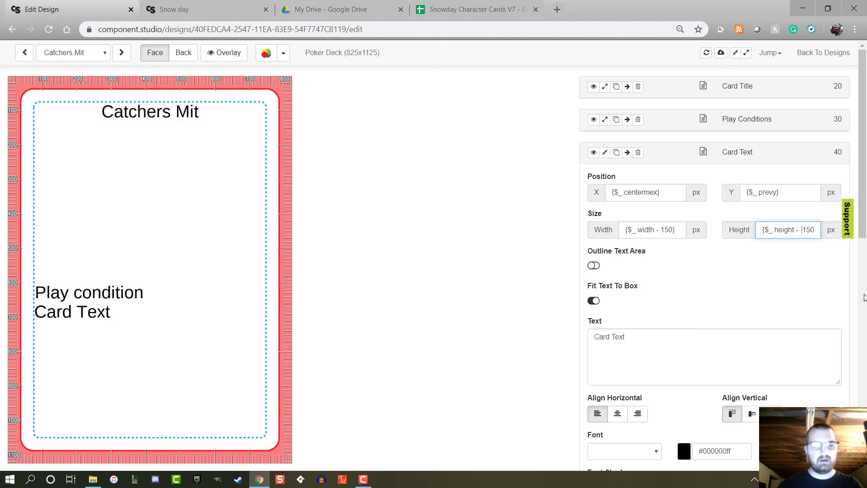
type("$")
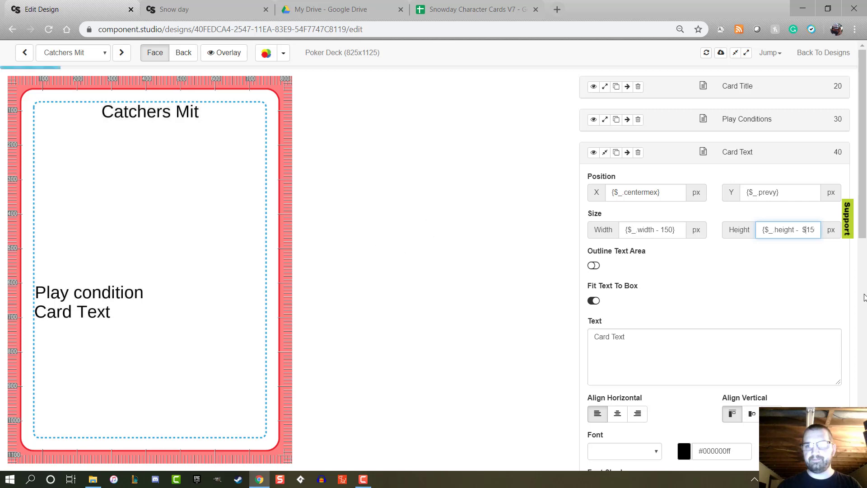
type("_")
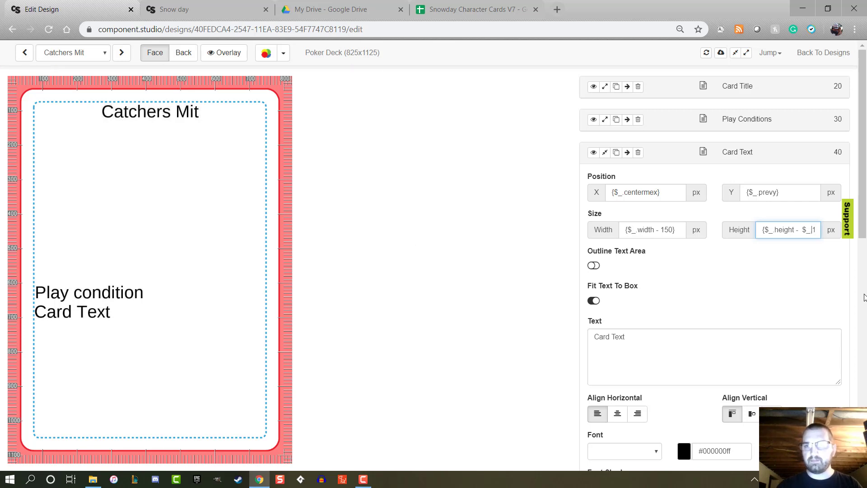
type("prev")
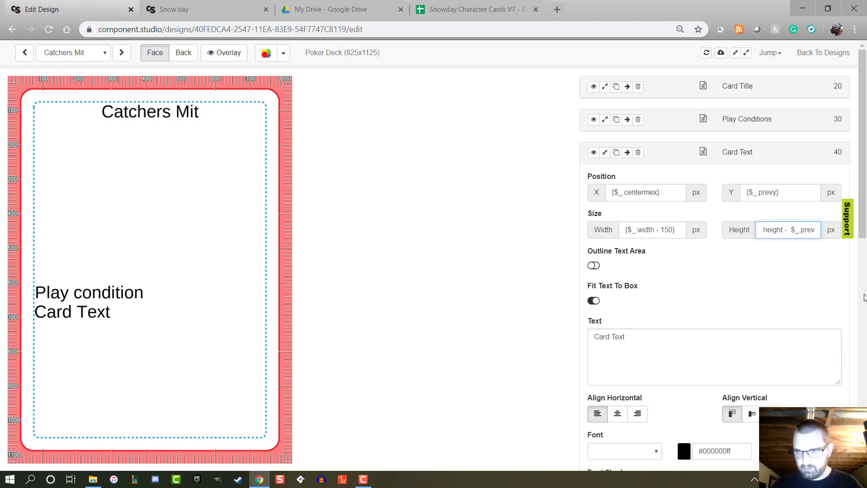
type("y")
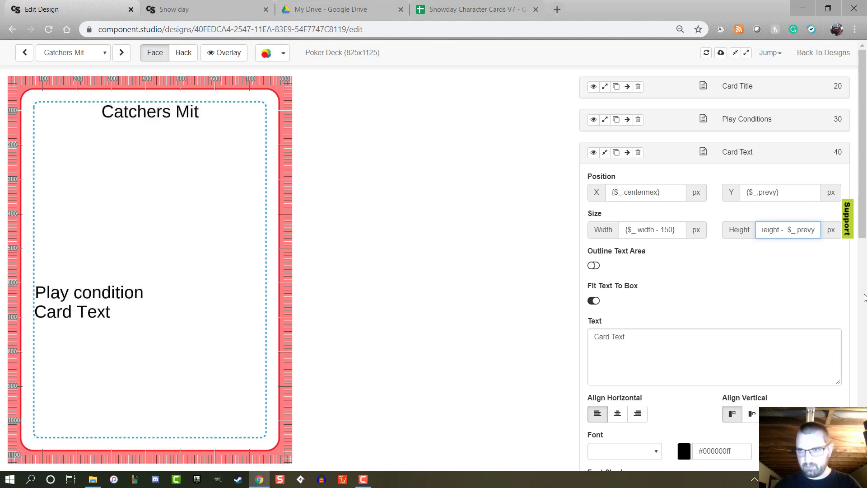
key("Right")
key("Right")
key("Right")
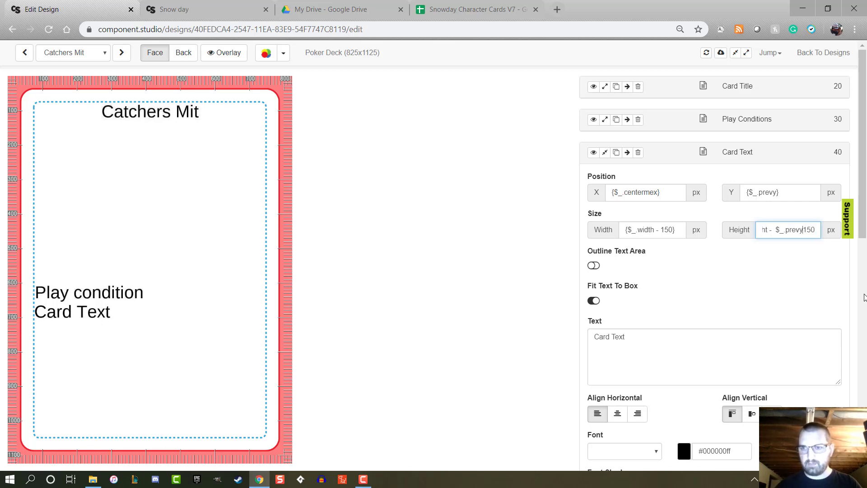
type("-")
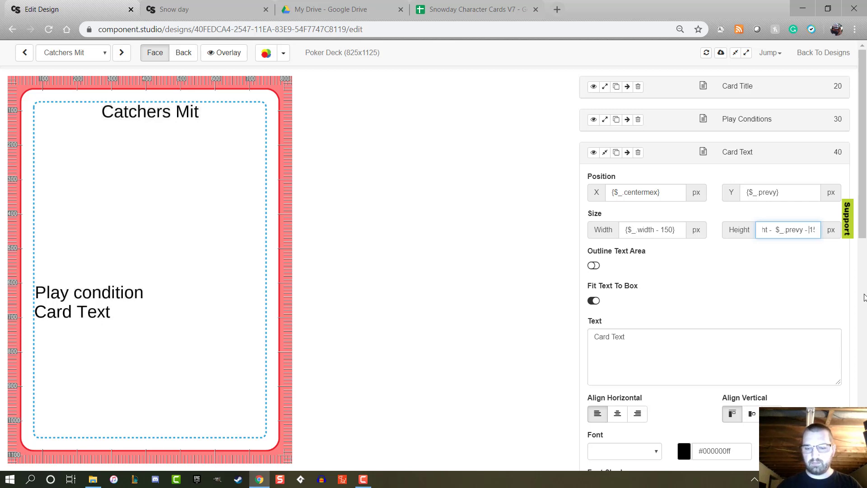
key("Home")
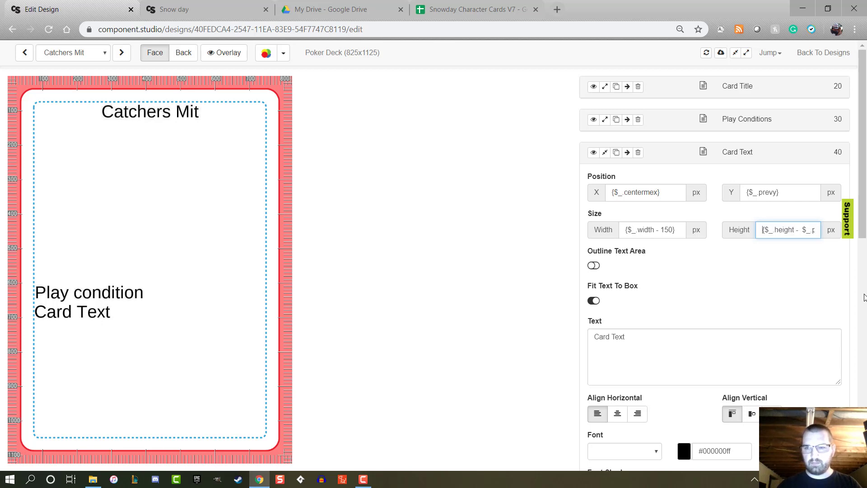
left_click(388, 296)
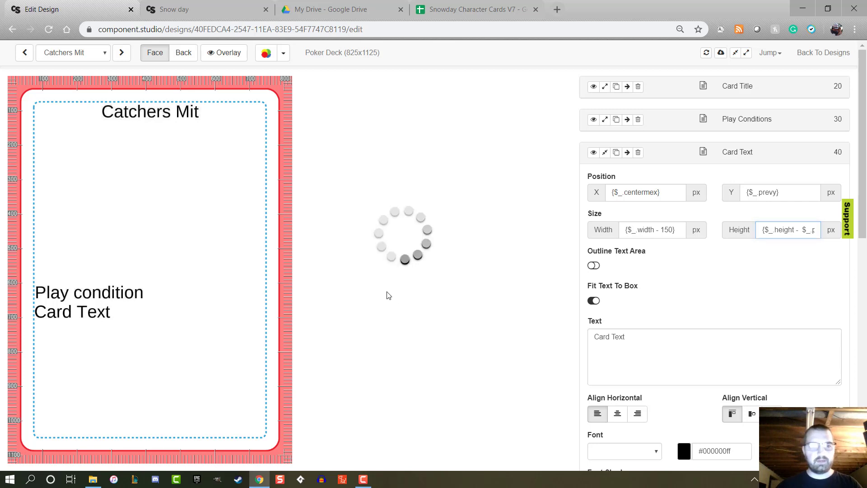
Append many short lines of random filler characters to the Card Text content to test fitting it to the box.
left_click(691, 343)
type("k;lllllhjasdfljha")
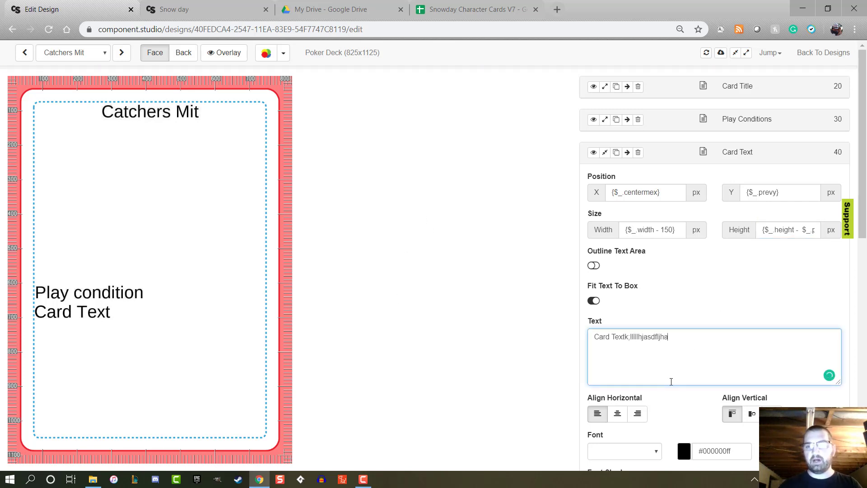
type("skdjghas;lgh;alshg;lasjsd;lkfja;lkdjf;laksjdfl;kajsdf;j")
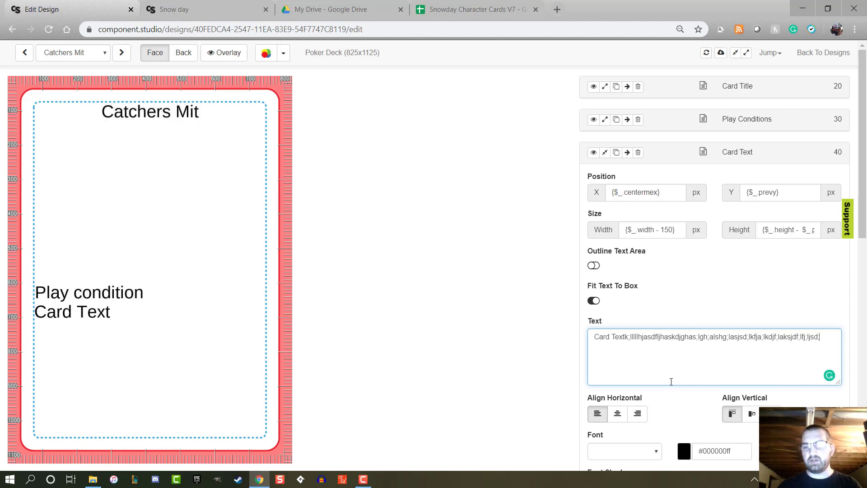
key("Return")
type("asdfjd")
key("Return")
type("fja djf asjd fja")
key("Return")
type("dj aj fdj asjd fjas djfa")
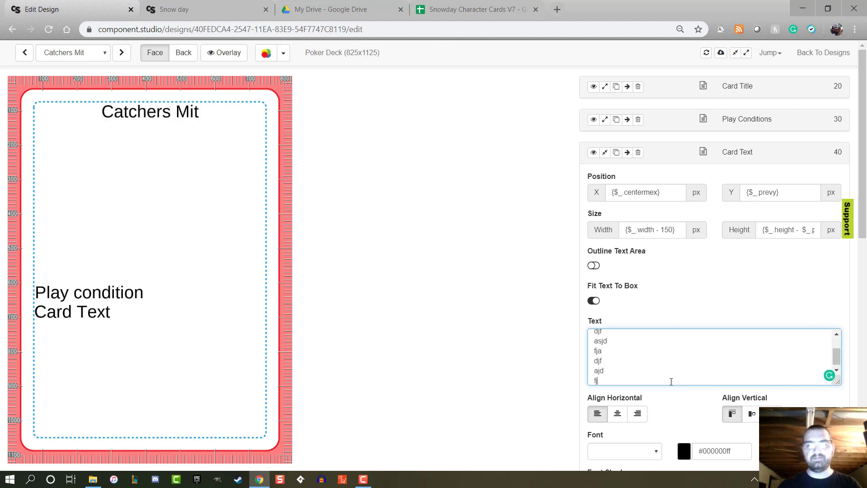
left_click(428, 219)
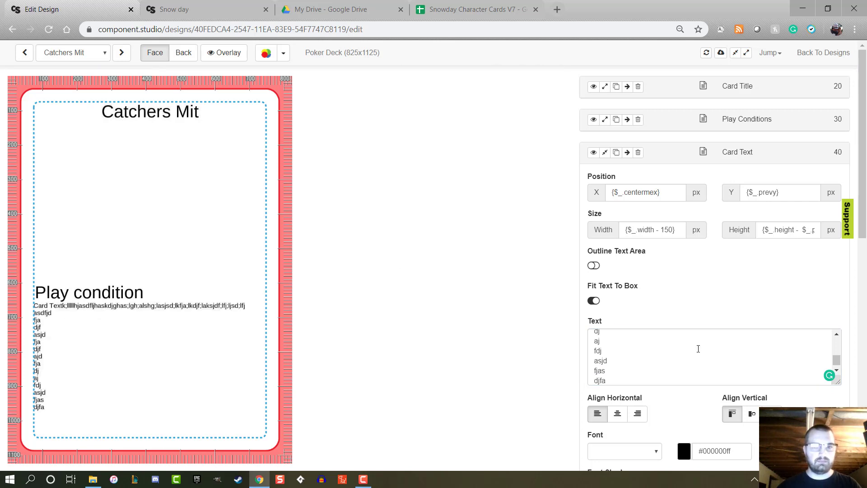
Lengthen the last filler line of the Card Text with more random characters, ending with a line break.
left_click(627, 377)
type("jsdf,al")
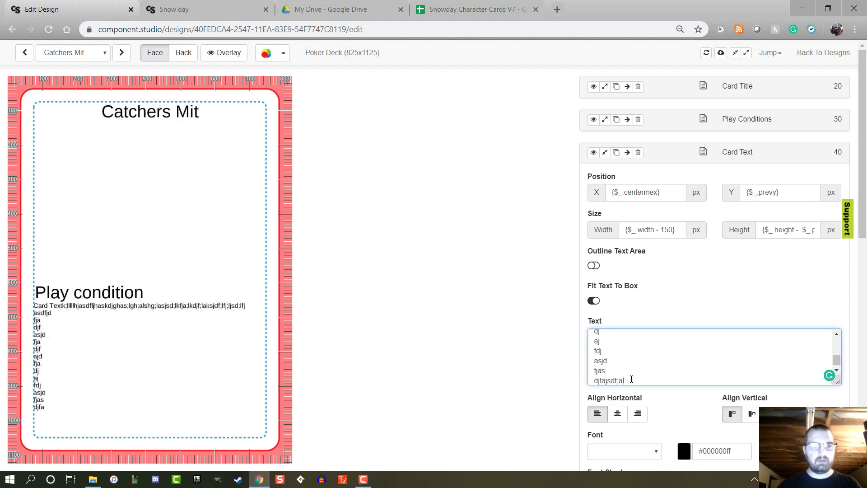
type("kkdddddddddddddddddd")
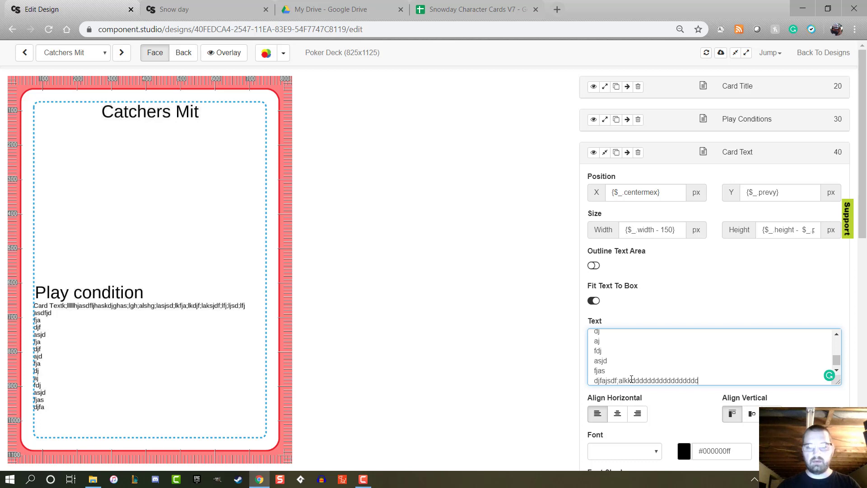
key("Return")
left_click(516, 309)
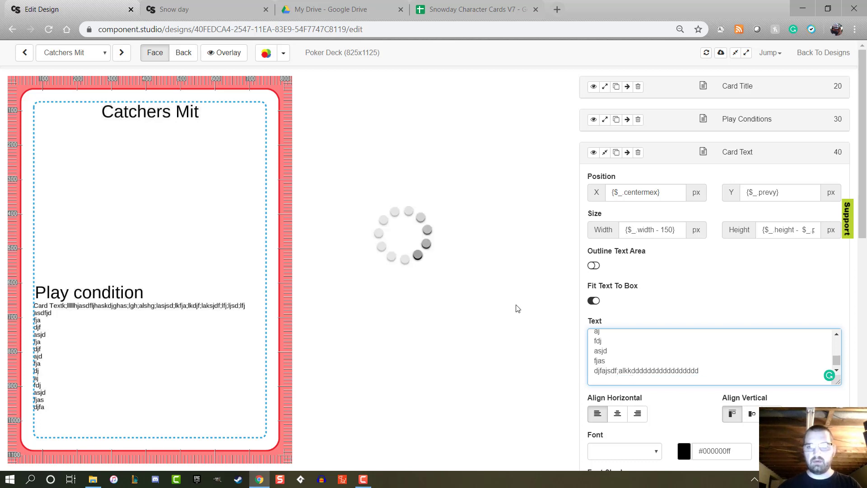
Change the margin subtracted in the Card Text's height formula to 75, giving {$_.height - $_.prevy - 75}.
left_click_drag(759, 235, 812, 230)
left_click(808, 231)
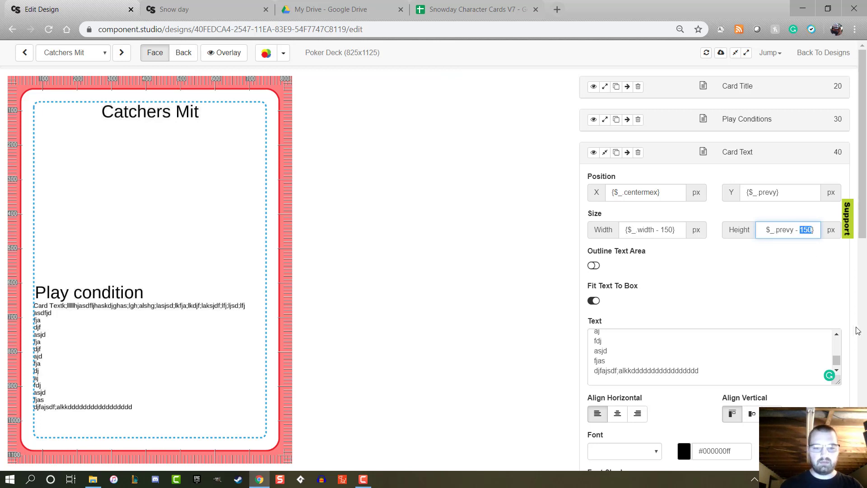
type("75")
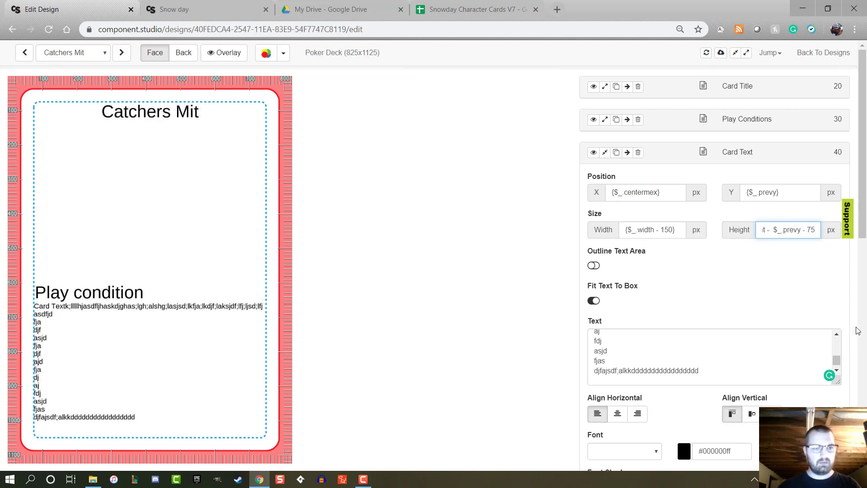
Try the Card Text's height formula without the 75 px margin, and put the "- 75" back.
key("BackSpace")
key("BackSpace")
key("BackSpace")
key("BackSpace")
key("BackSpace")
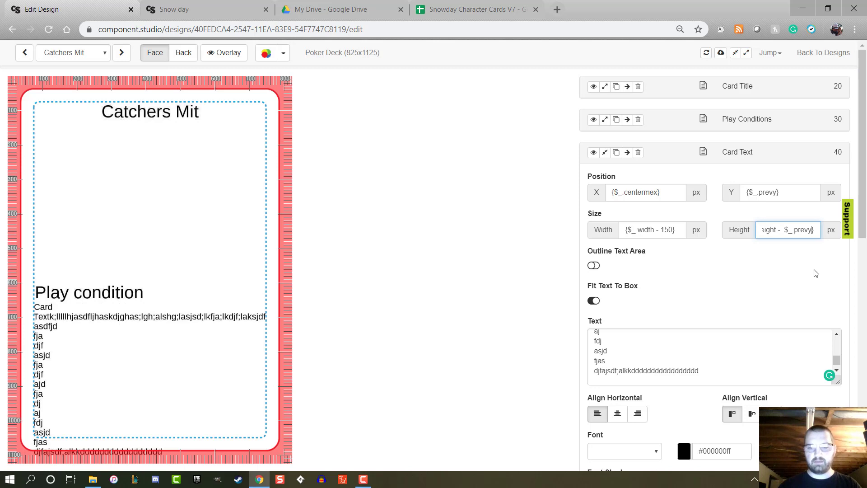
type("75")
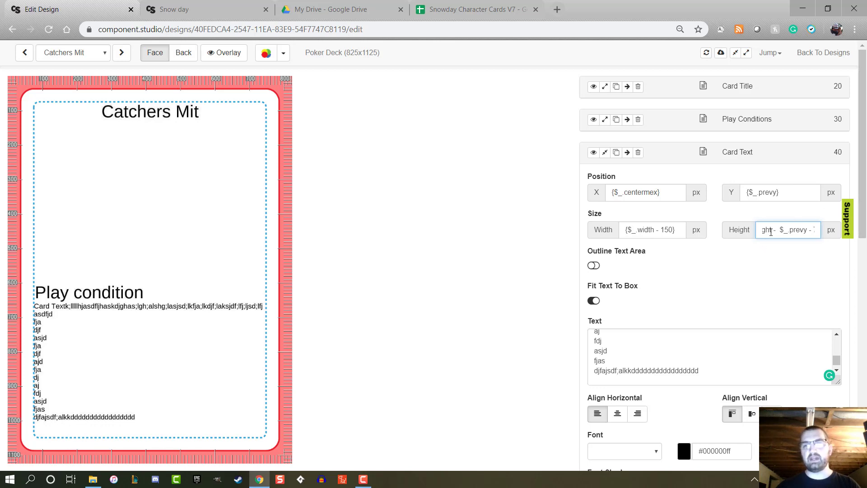
Review the Card Text's full height formula from start to end.
left_click_drag(771, 231, 608, 232)
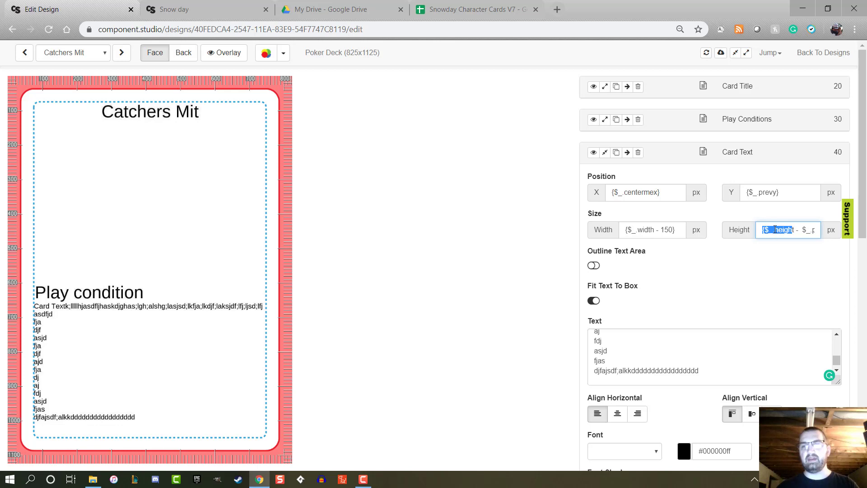
left_click_drag(815, 234, 866, 243)
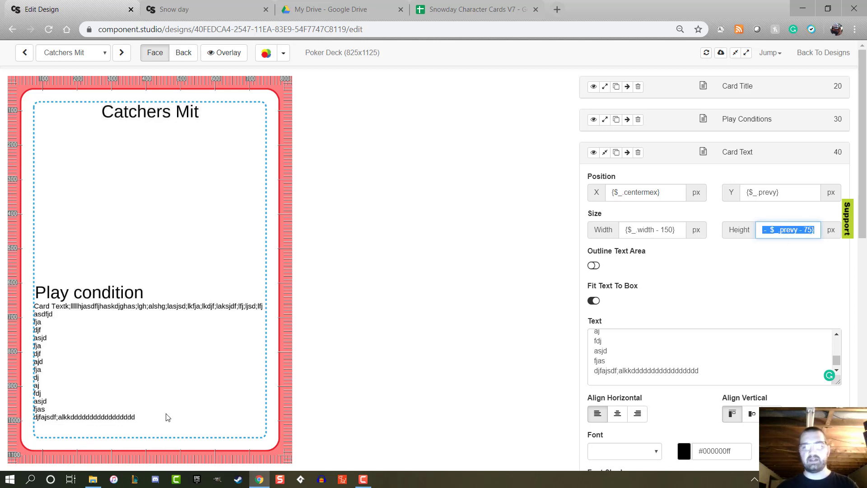
left_click(567, 273)
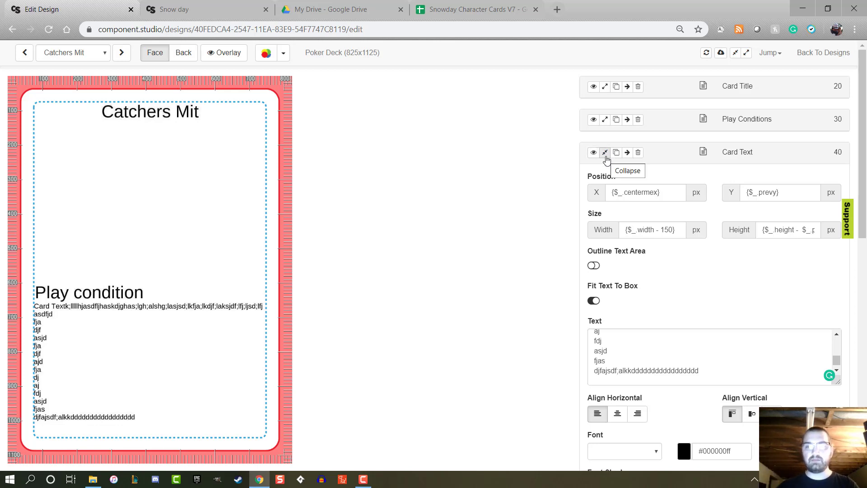
Centre the Card Text horizontally and delete its filler characters so the content reads "Card Text".
left_click(617, 414)
left_click_drag(504, 327, 626, 336)
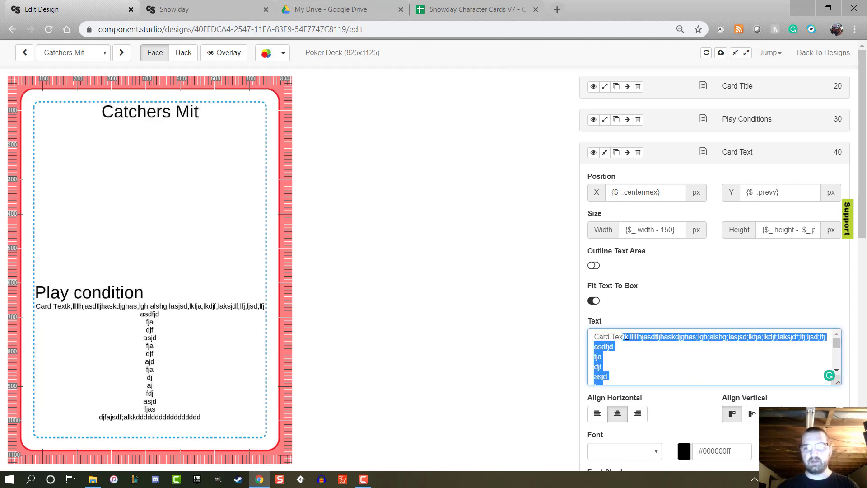
key("BackSpace")
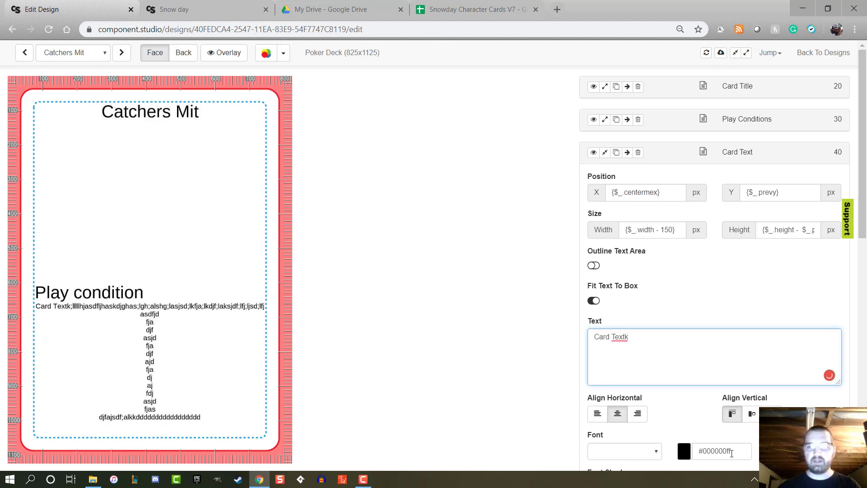
key("BackSpace")
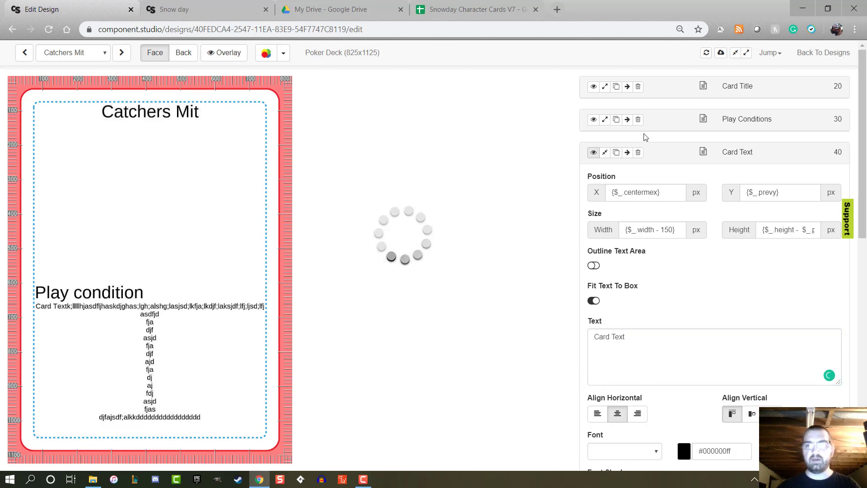
left_click(492, 196)
left_click(608, 154)
Centre the Play Conditions text horizontally.
left_click(604, 119)
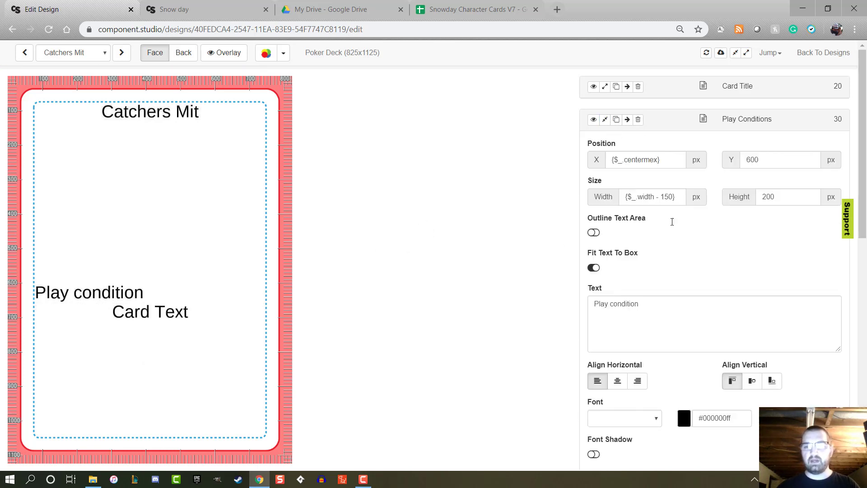
left_click(615, 380)
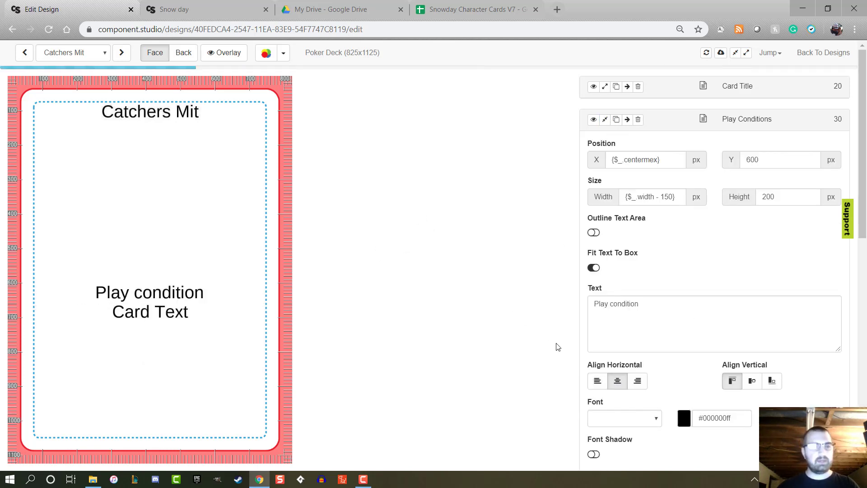
left_click(604, 119)
Add an image step using the snowball-throwing girl artwork from the Snow Day project's Character Cards folder.
left_click(719, 209)
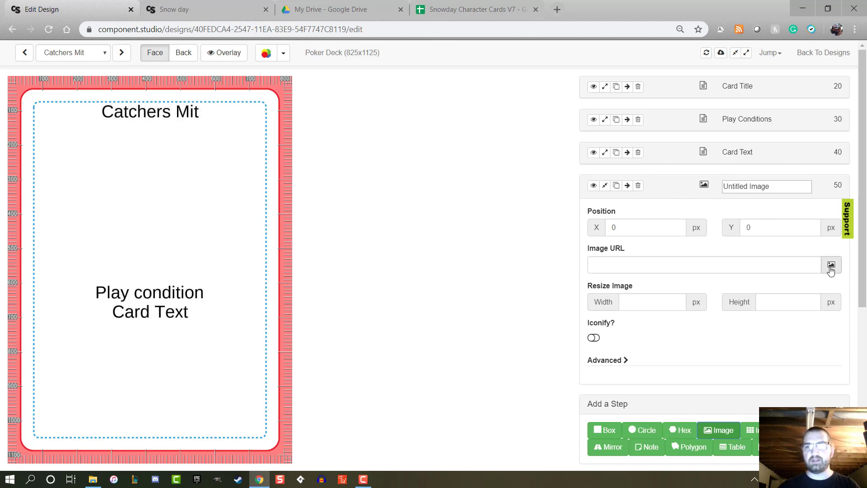
left_click(831, 265)
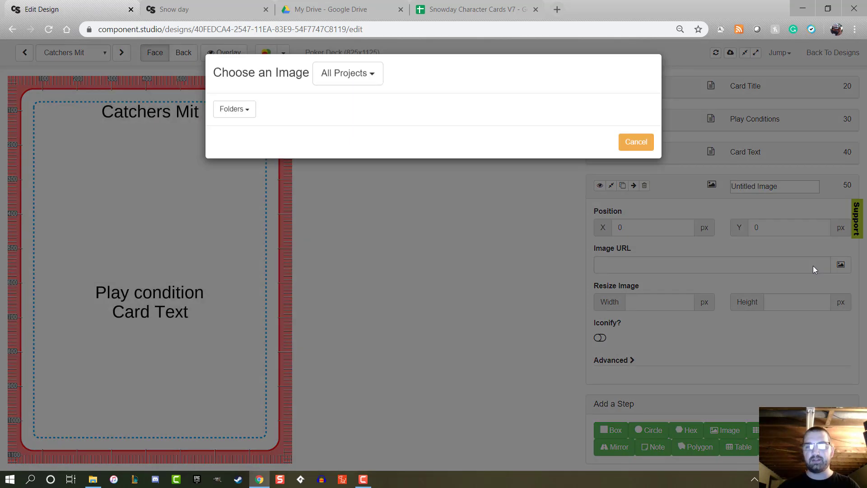
left_click(249, 111)
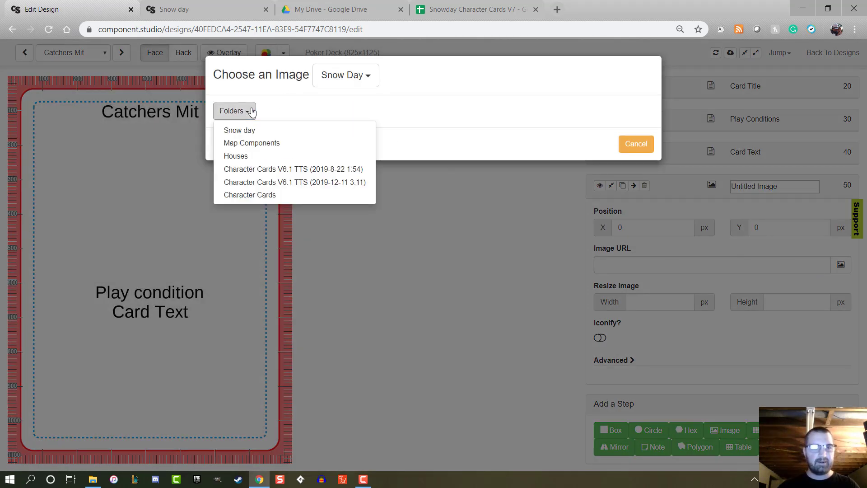
left_click(254, 195)
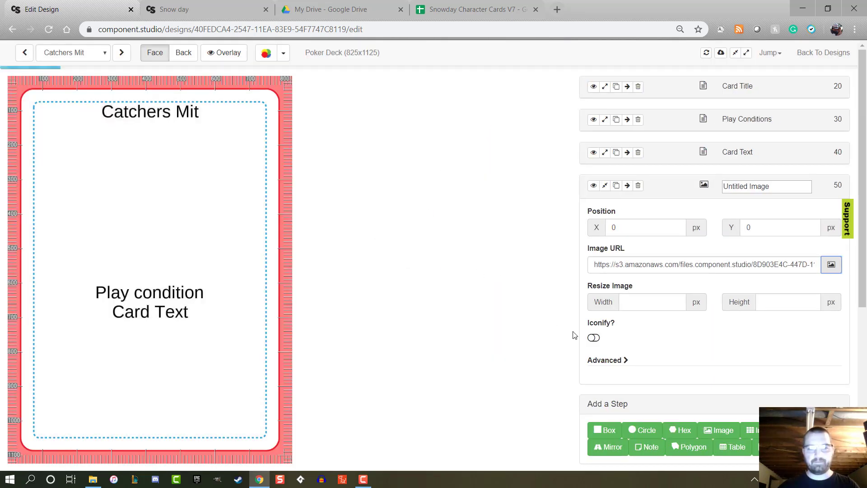
left_click(396, 235)
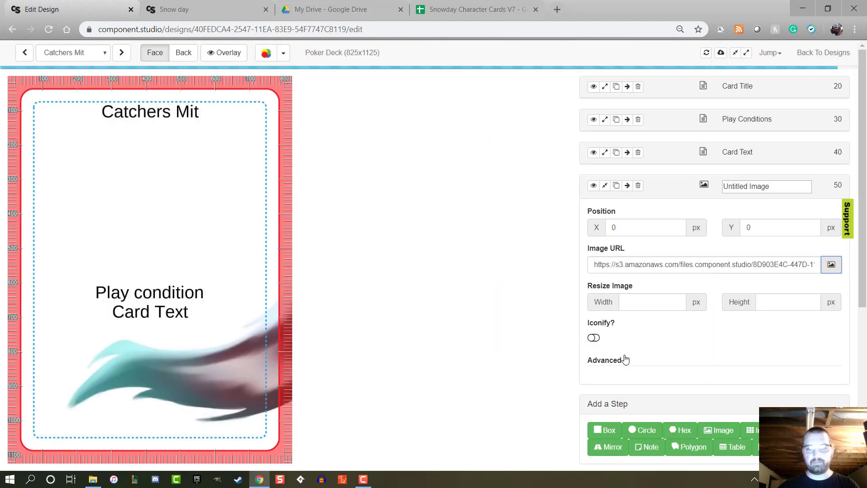
Resize the character image by setting its width to {$_.width - 150}.
scroll(679, 348, "down", 5)
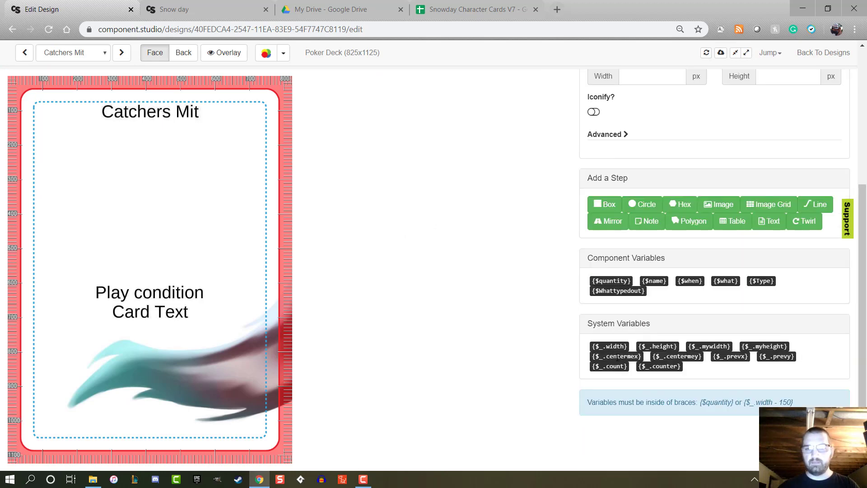
scroll(627, 216, "up", 3)
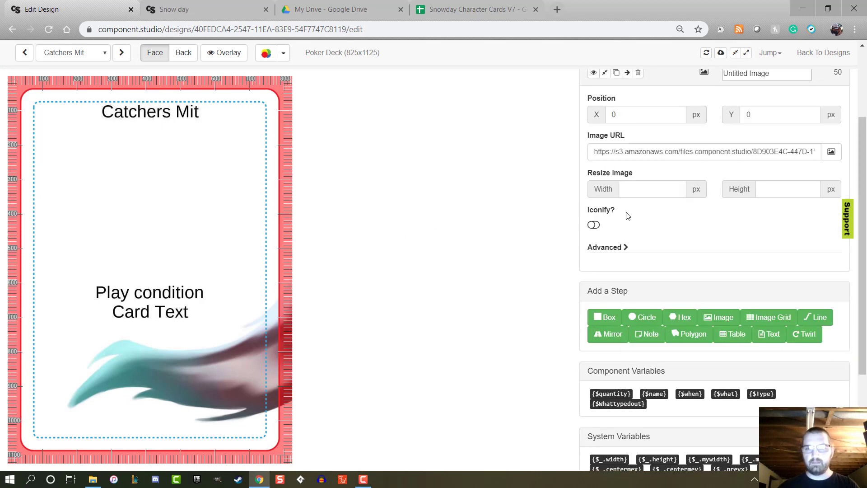
right_click(636, 188)
left_click(670, 277)
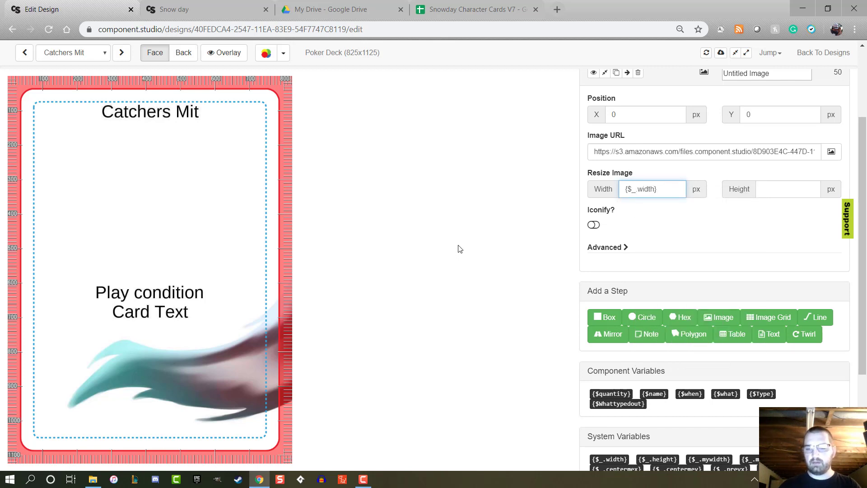
type("- 150")
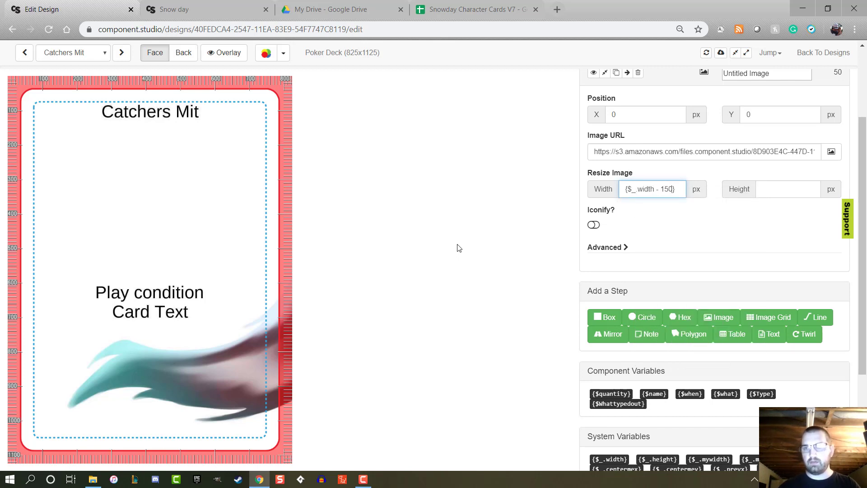
scroll(696, 273, "down", 3)
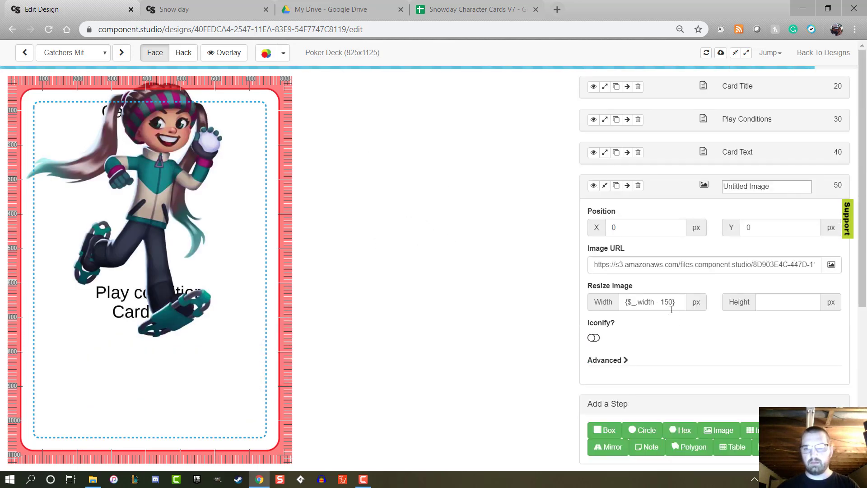
Centre the character image on the card with X {$_.centermex} and Y {$_.centermey}.
left_click(645, 227)
right_click(646, 226)
left_click(622, 228)
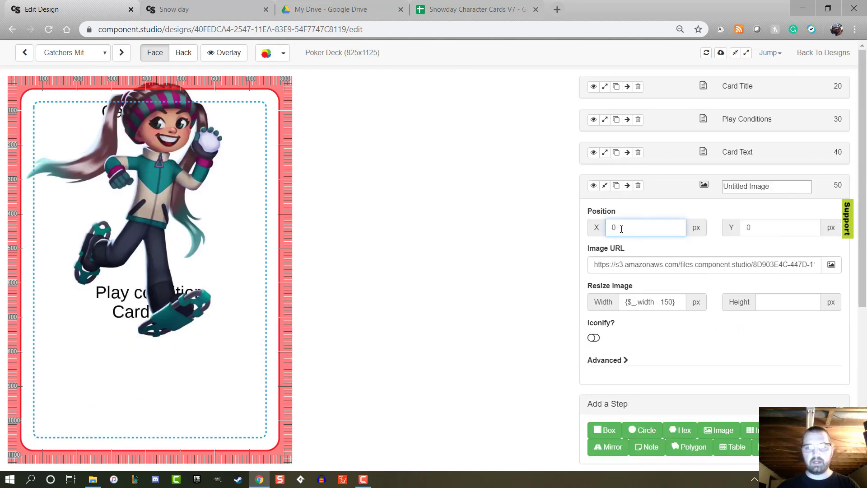
left_click_drag(621, 228, 576, 231)
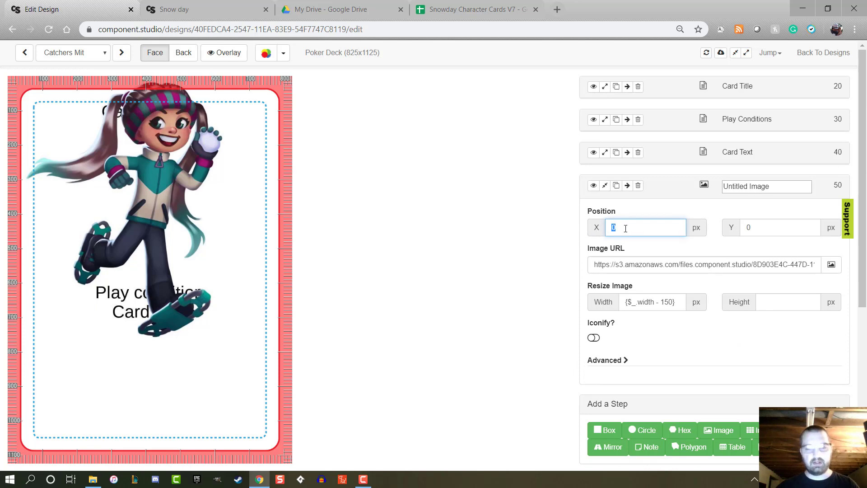
type("{$_.centermex}")
double_click(794, 223)
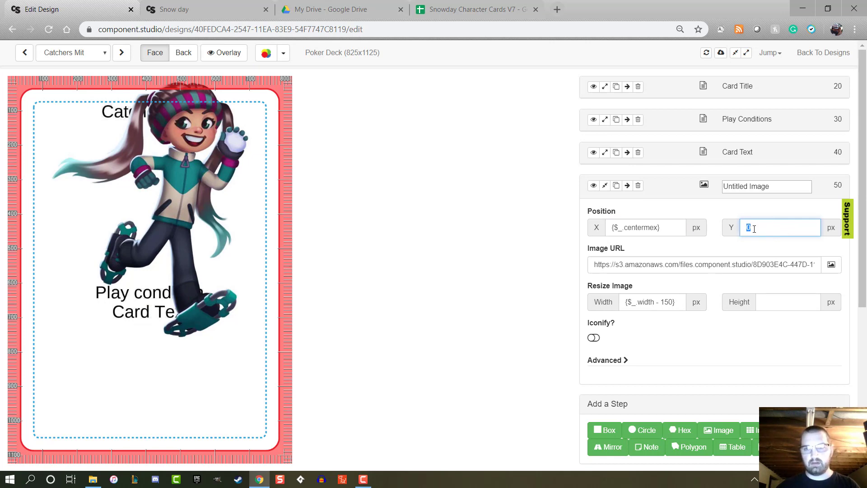
type("{$_.centermex}")
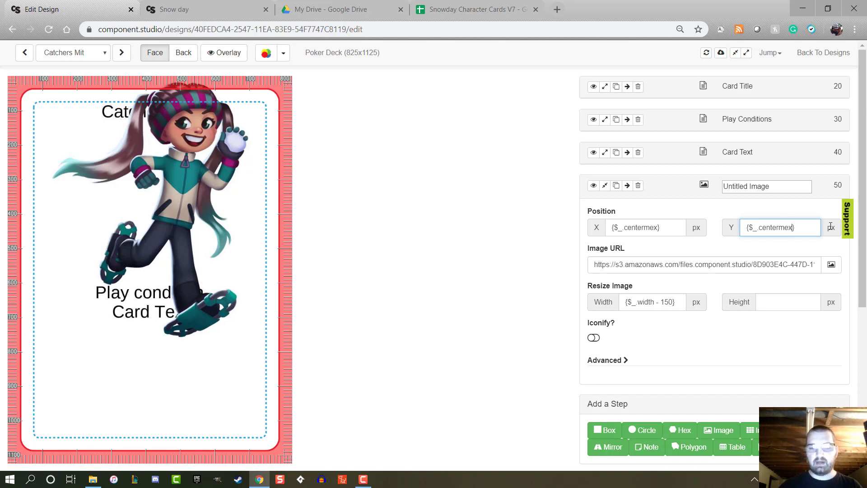
left_click(540, 221)
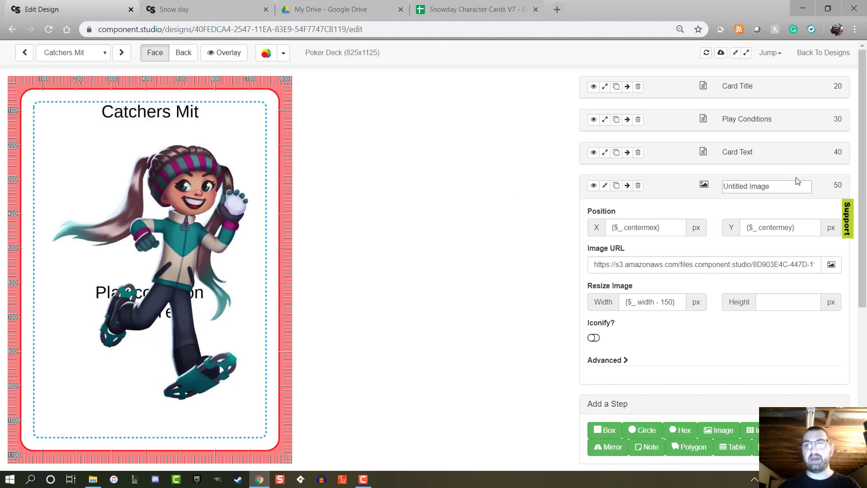
Set the image step's sequence number to 5 so it is drawn behind the text.
left_click(840, 185)
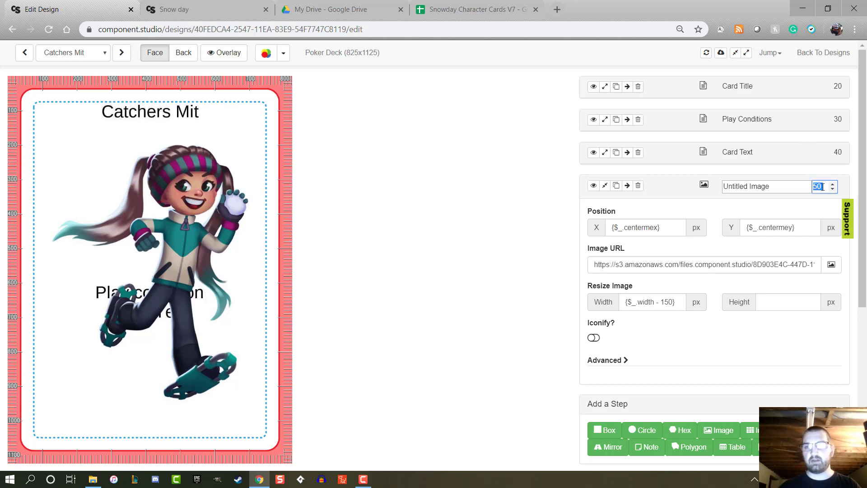
type("5")
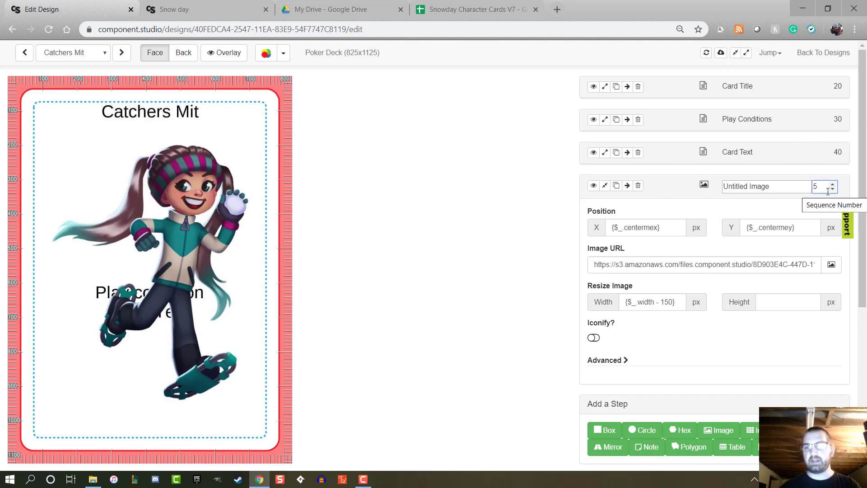
key("Return")
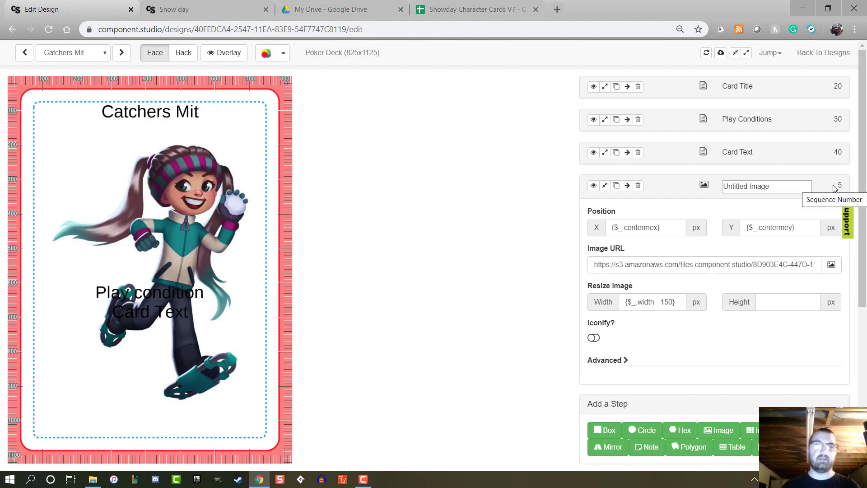
Rename the untitled image step as Character Image and collapse its settings.
left_click_drag(763, 186, 511, 191)
key("BackSpace")
key("Delete")
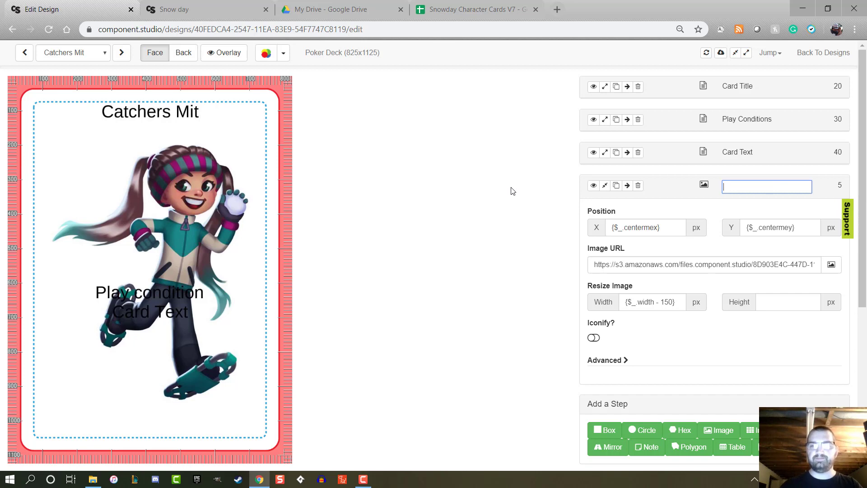
type("Characte")
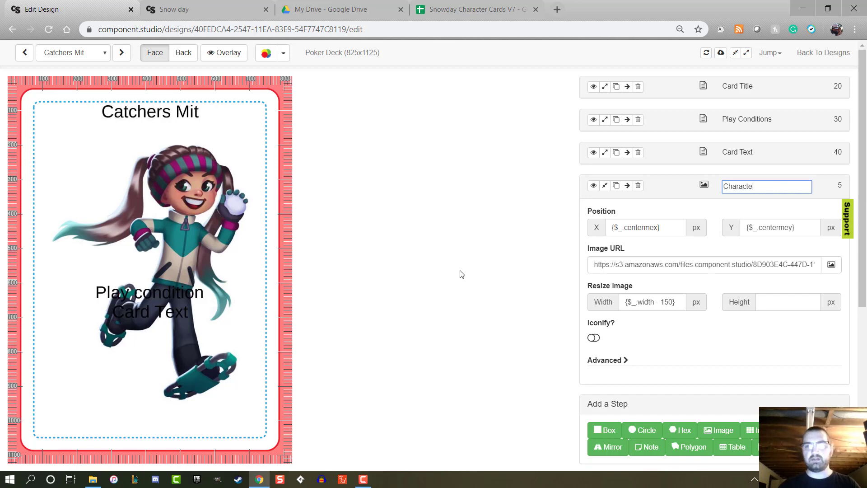
type("r Image")
left_click(462, 274)
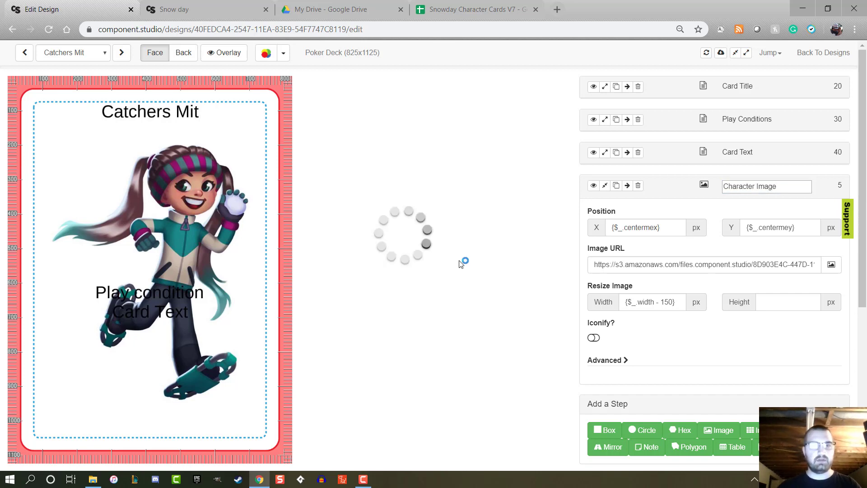
left_click(604, 185)
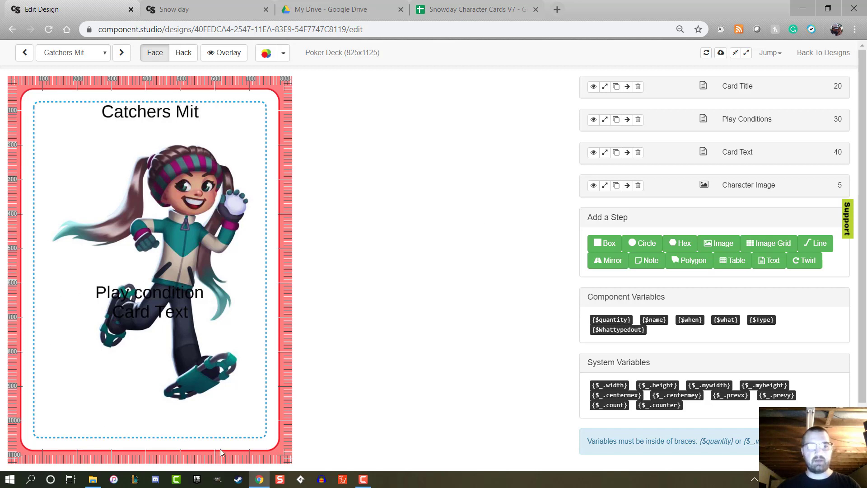
Add a box step and set its Y position to 600, matching the Play Conditions text.
left_click(606, 245)
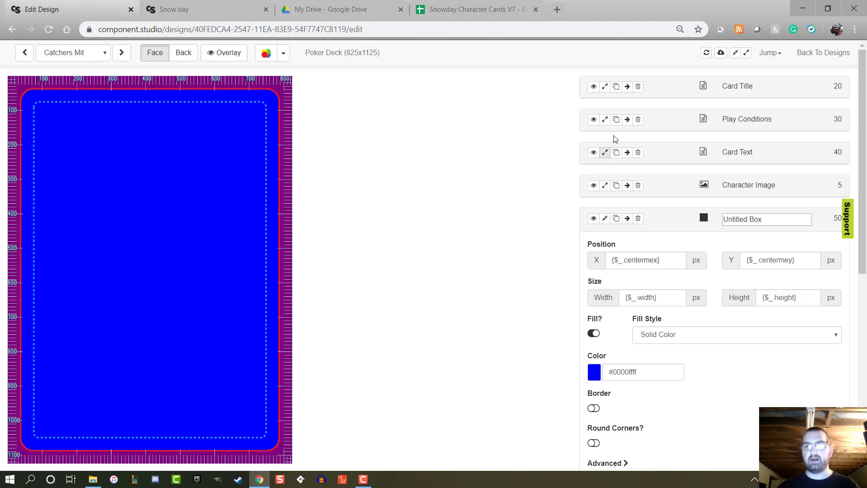
left_click(605, 120)
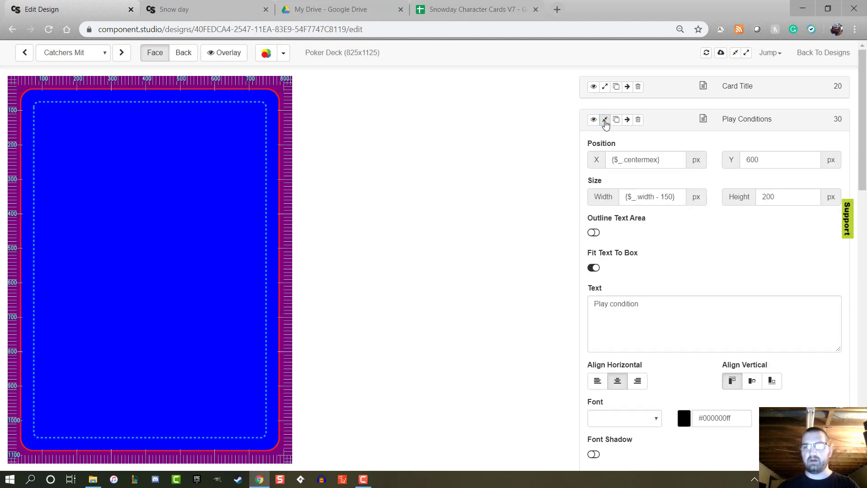
left_click(605, 121)
triple_click(757, 260)
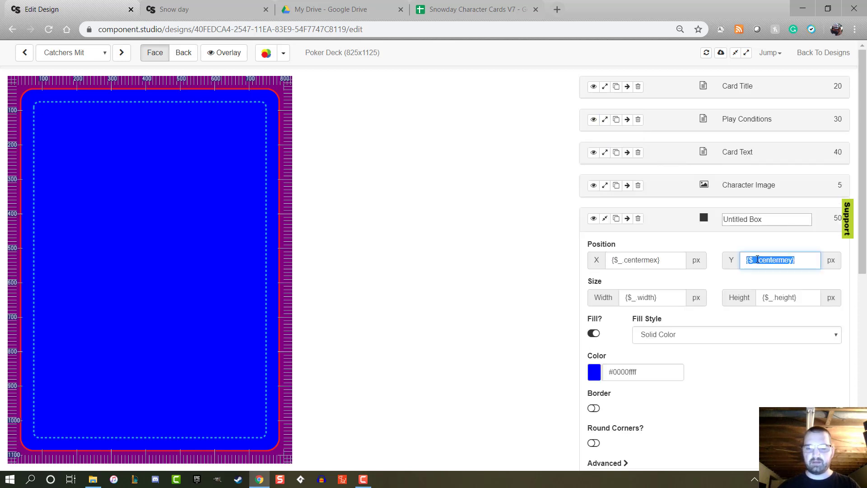
type("600")
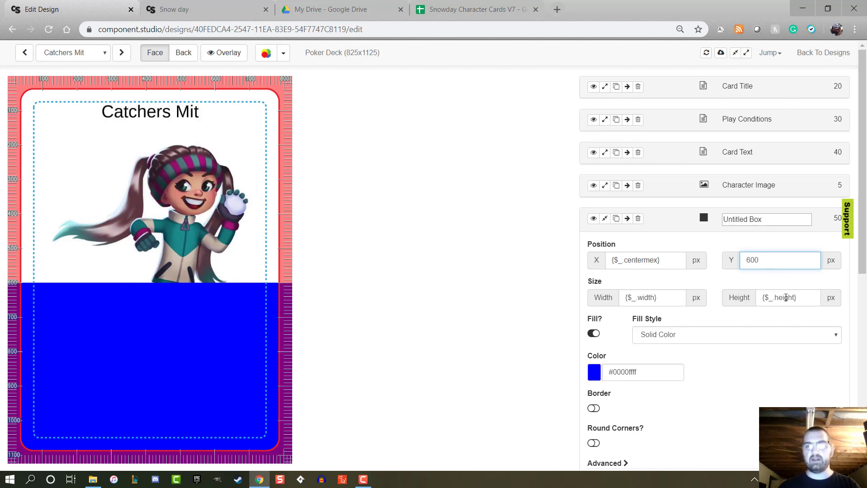
scroll(281, 306, "down", 1)
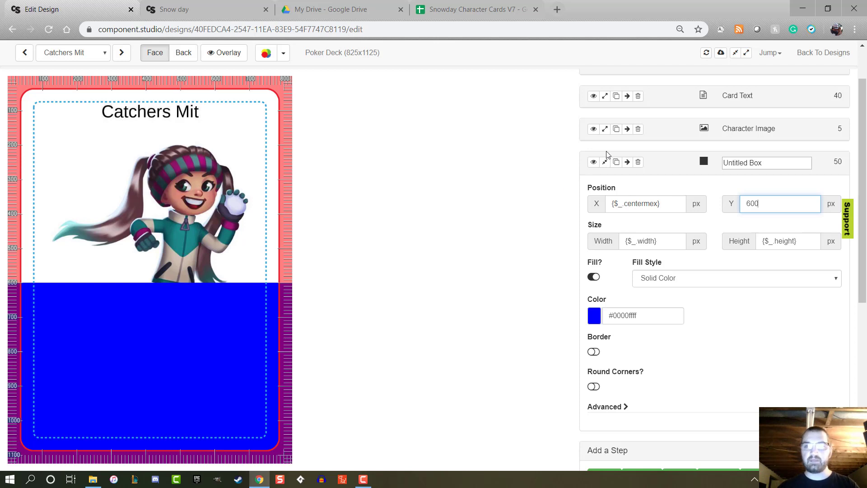
Set the untitled box step's sequence number to 10 so it is drawn behind the card texts.
scroll(740, 145, "up", 2)
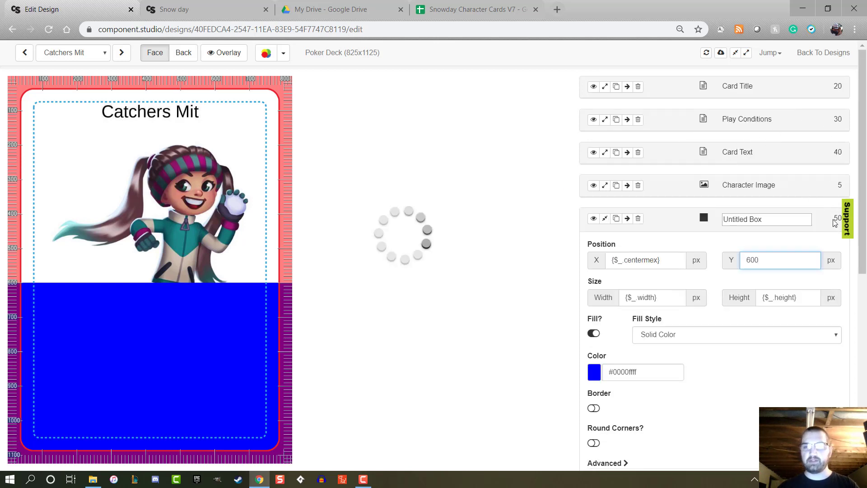
left_click(824, 220)
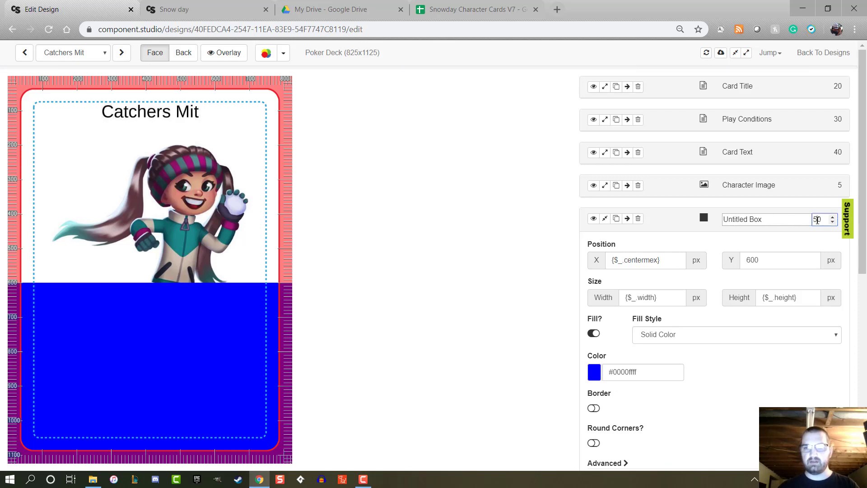
type("1")
key("Return")
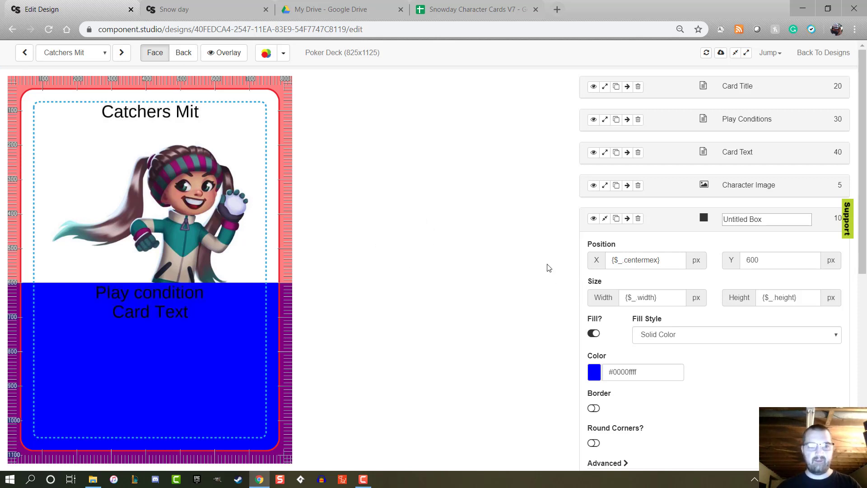
Rename the untitled box step as White layer.
left_click(721, 221)
left_click_drag(771, 221, 619, 231)
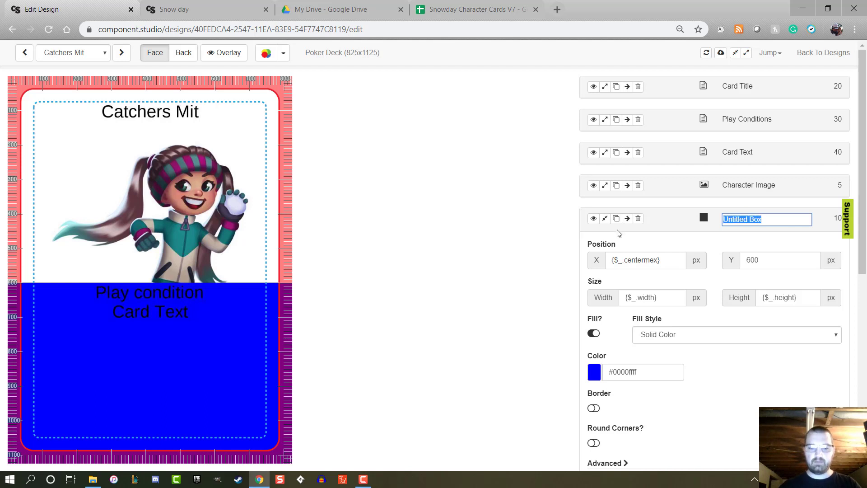
type("Wht")
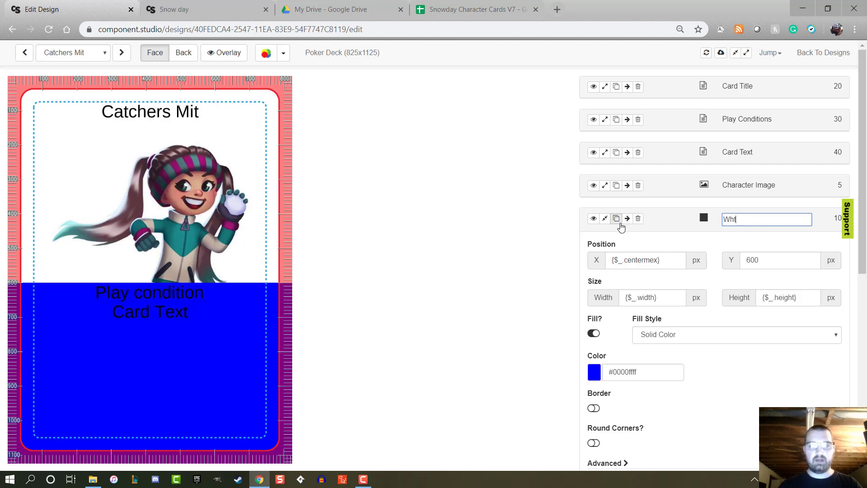
key("BackSpace")
type("ite layer")
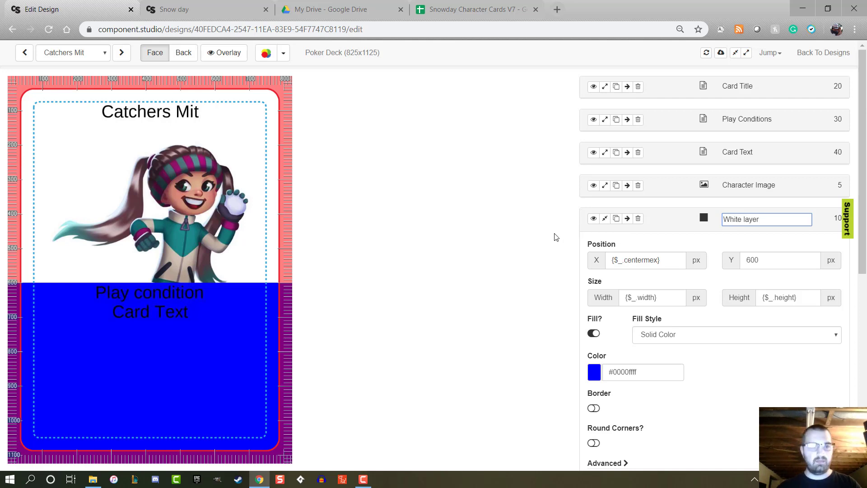
left_click(484, 246)
Change the White layer's fill to a half-transparent light grey, #EBEBEB80, so the character image shows through.
scroll(487, 244, "down", 3)
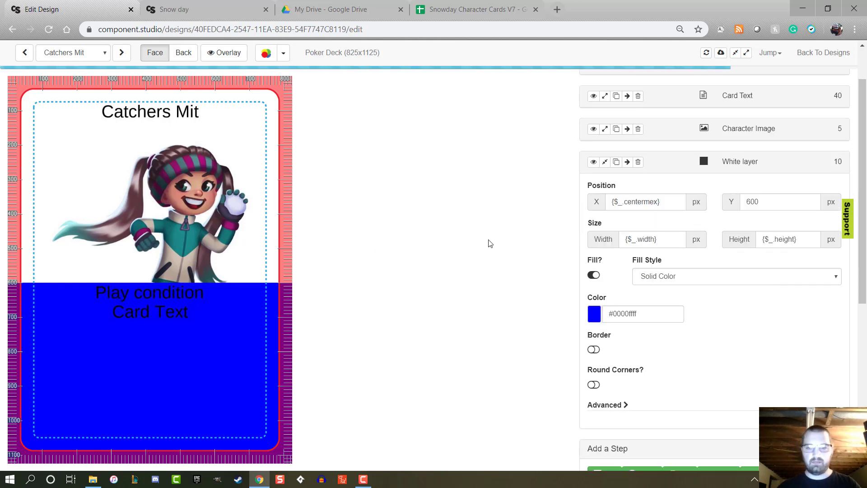
left_click(594, 260)
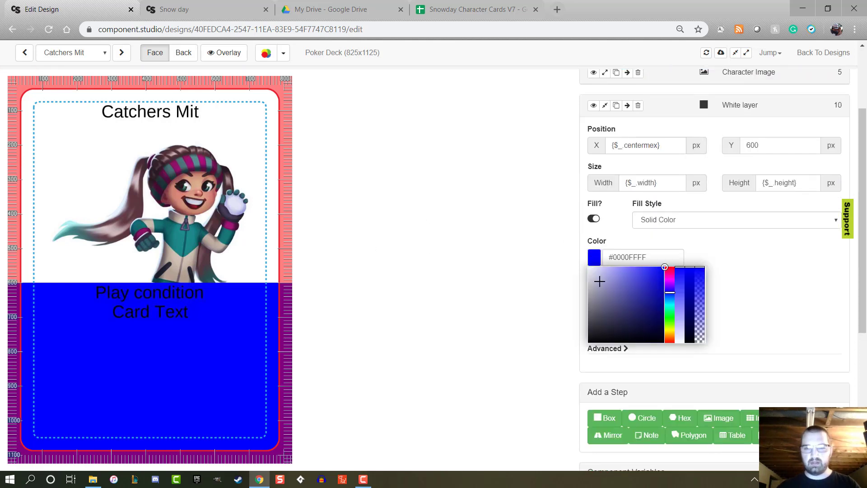
left_click_drag(600, 281, 539, 252)
left_click(691, 284)
left_click_drag(691, 284, 689, 271)
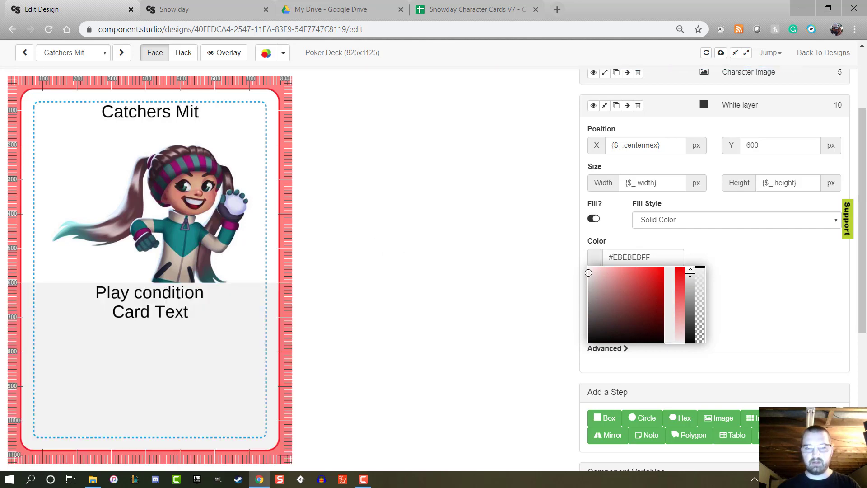
left_click(699, 278)
left_click_drag(699, 277, 700, 305)
left_click(750, 300)
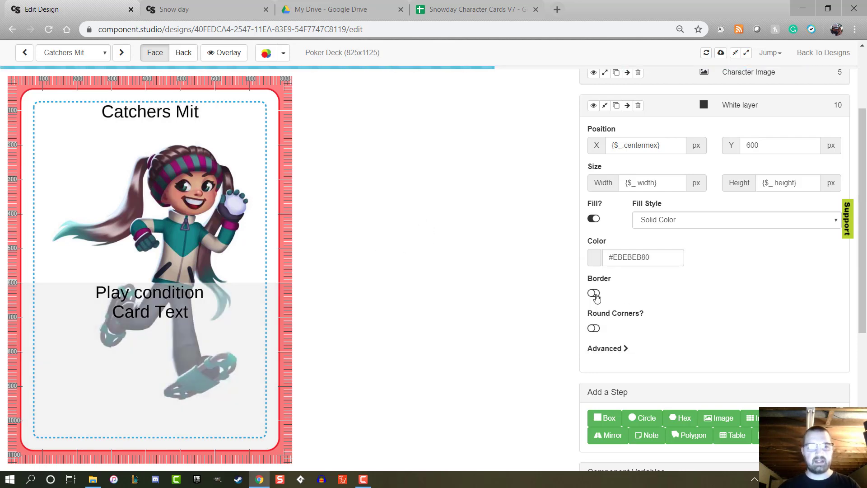
Turn on the White layer's border, keeping its style as Solid Color.
left_click(594, 293)
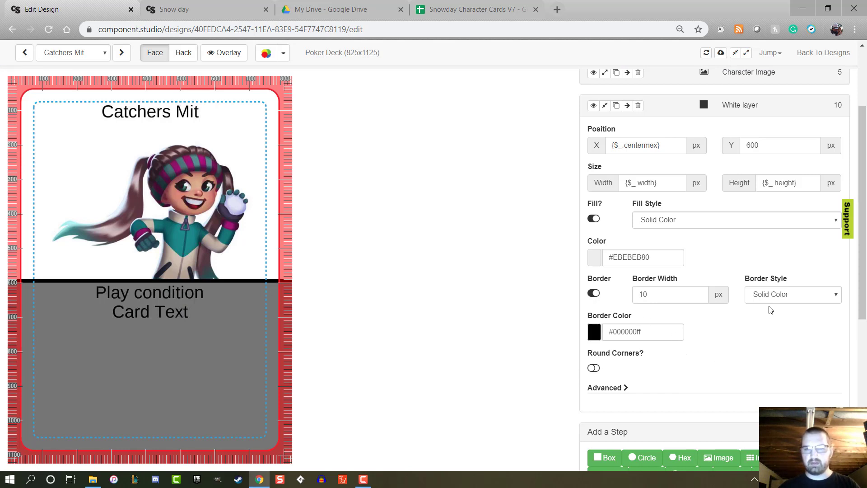
left_click(774, 293)
left_click(774, 294)
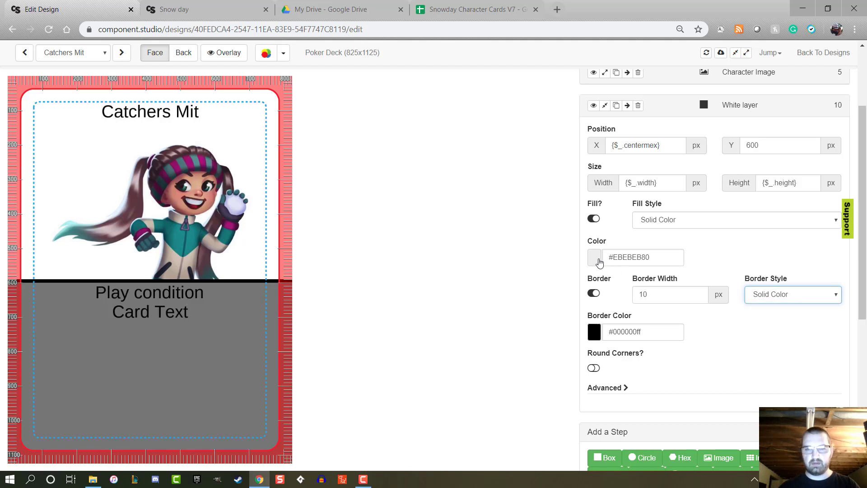
Set the White layer's fill to semi-transparent white, #FFFFFF78, and keep the border colour black.
left_click(595, 260)
mouse_move(692, 274)
left_mouse_down()
mouse_move(693, 259)
mouse_move(704, 263)
mouse_move(689, 266)
left_mouse_up()
left_click(595, 258)
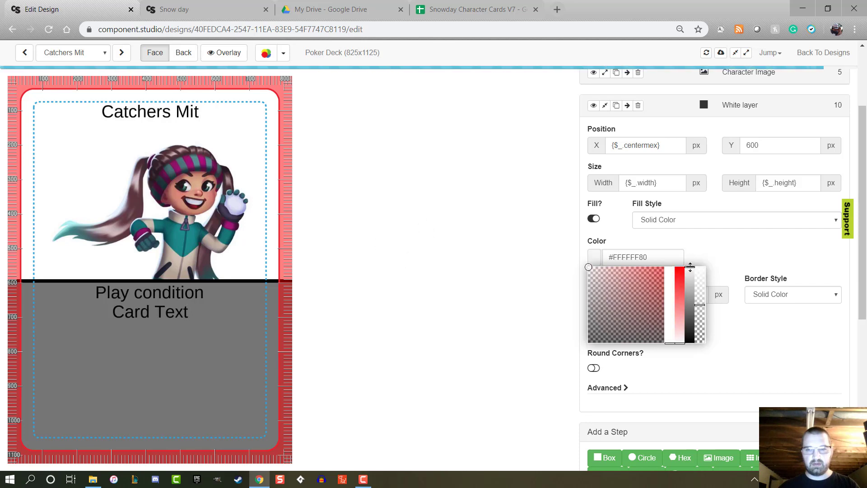
left_click(723, 251)
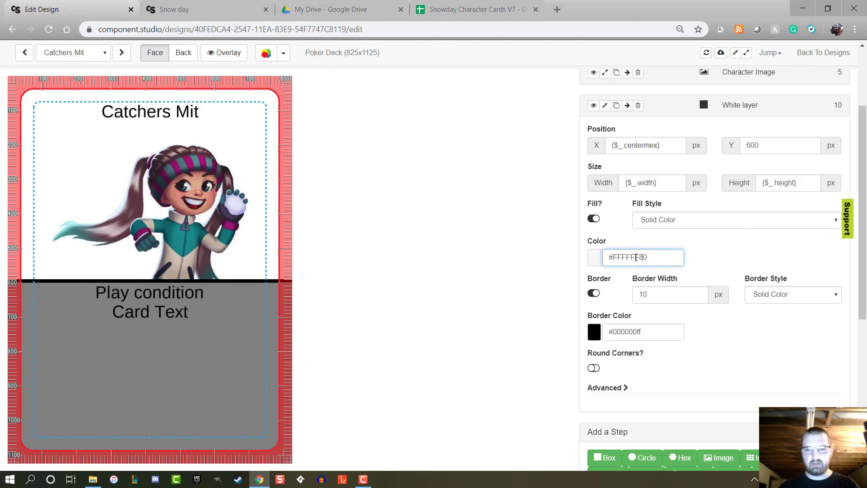
left_click(592, 257)
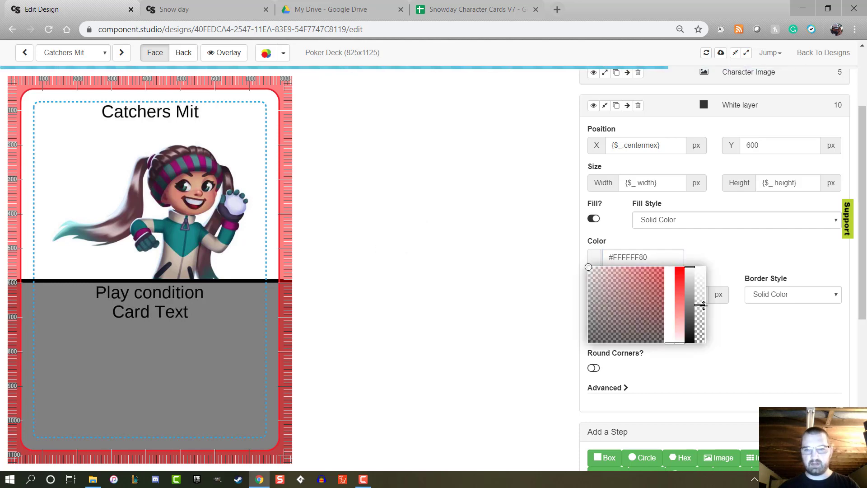
left_click(701, 307)
left_click(744, 268)
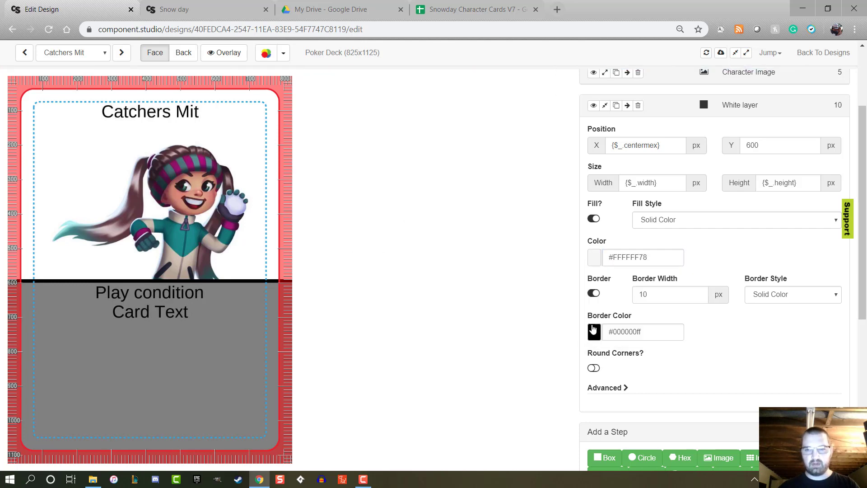
left_click(594, 333)
left_click(727, 333)
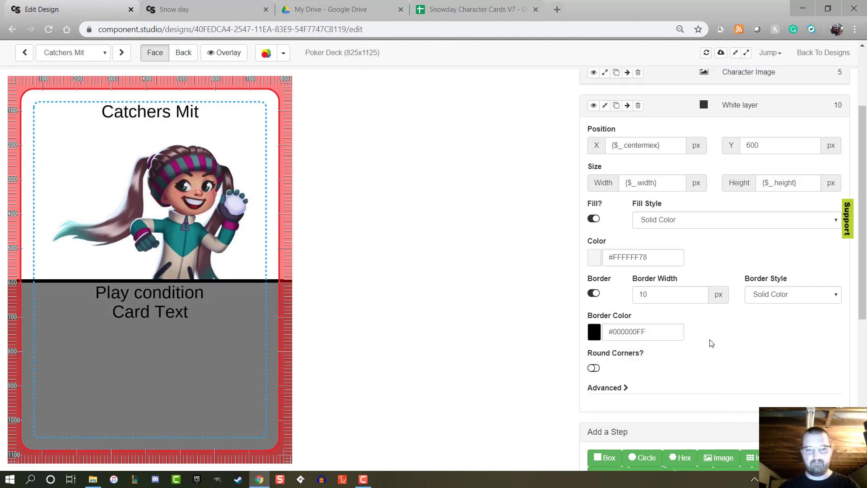
Expand the White layer's advanced settings and set its opacity to 50%.
scroll(706, 342, "down", 3)
double_click(622, 274)
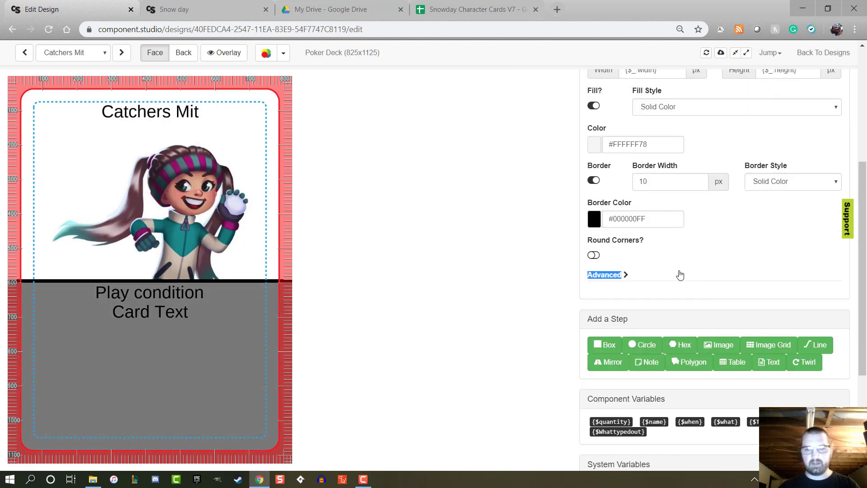
left_click(624, 275)
scroll(672, 277, "down", 3)
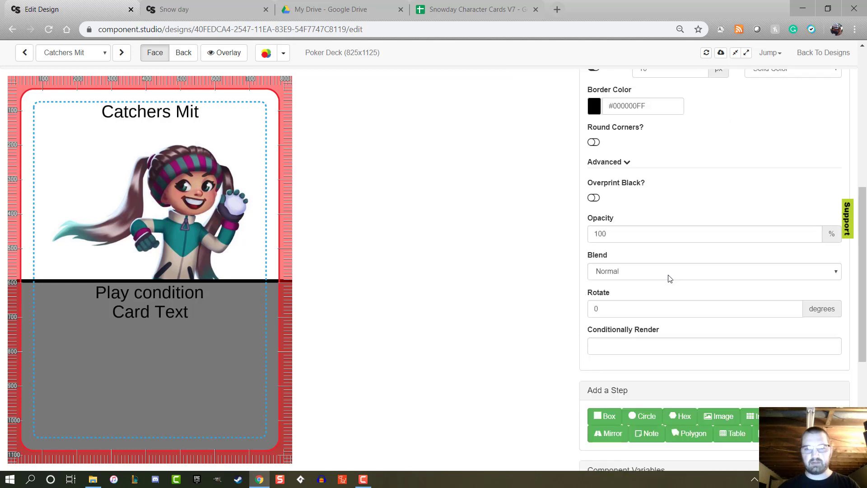
double_click(606, 235)
type("50")
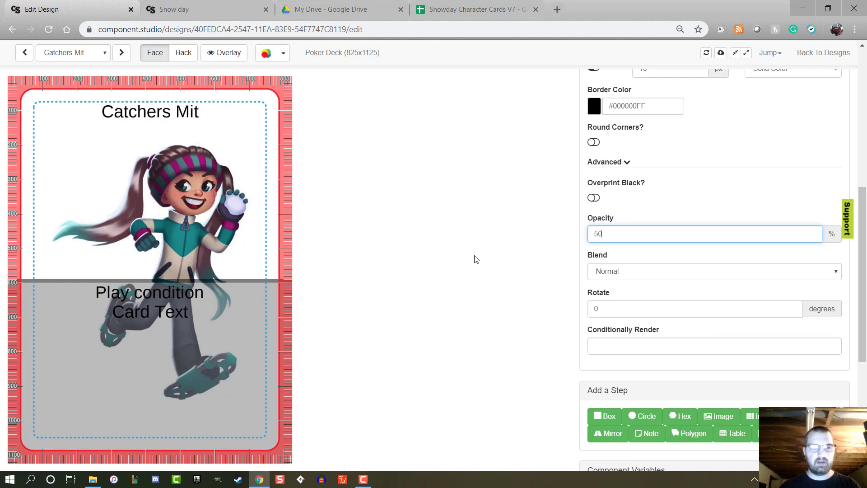
scroll(474, 259, "up", 1)
left_click(474, 260)
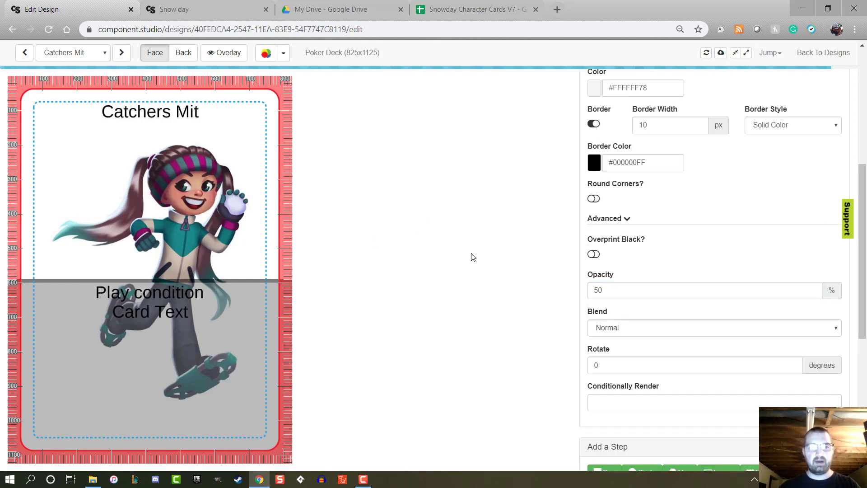
Check the White layer's fill style options, keep Solid Color, and collapse the step's settings.
scroll(722, 223, "up", 1)
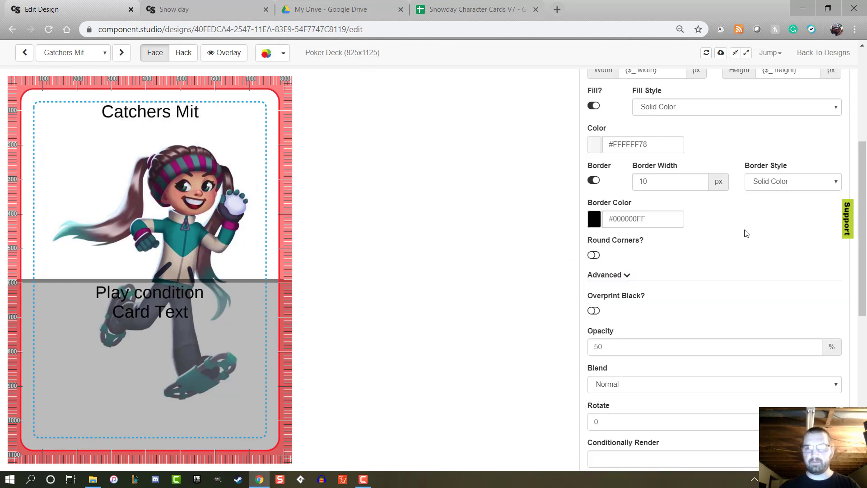
scroll(745, 232, "up", 1)
scroll(714, 287, "up", 1)
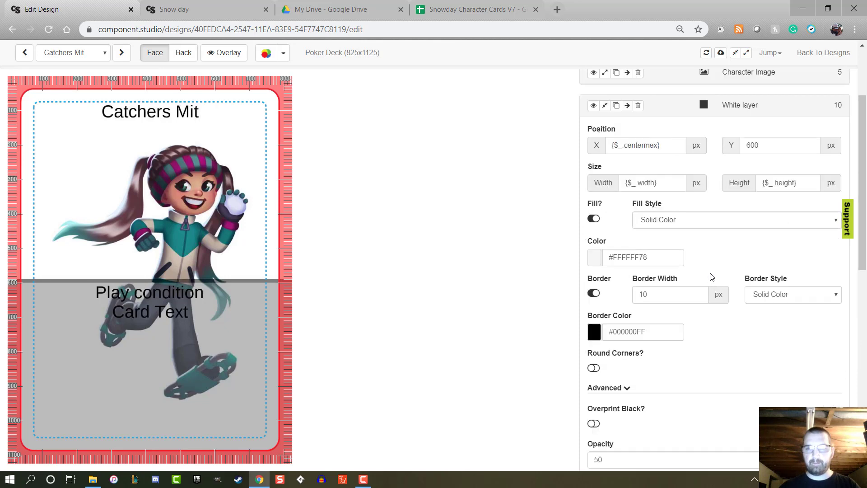
left_click(666, 226)
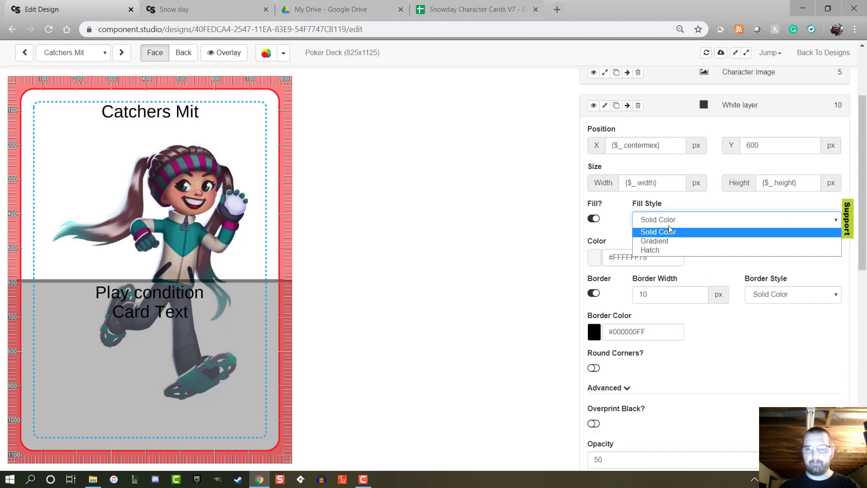
left_click(668, 232)
left_click(604, 105)
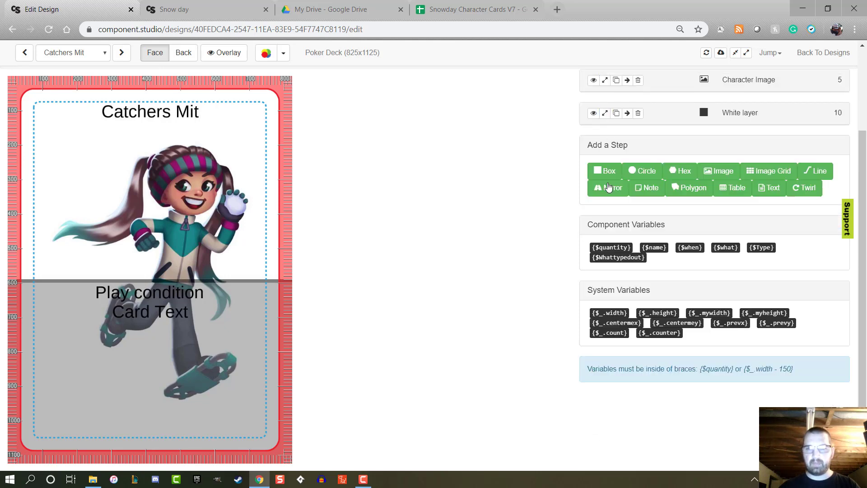
Review the settings of the White layer and Character Image steps and collapse both again.
scroll(561, 285, "up", 1)
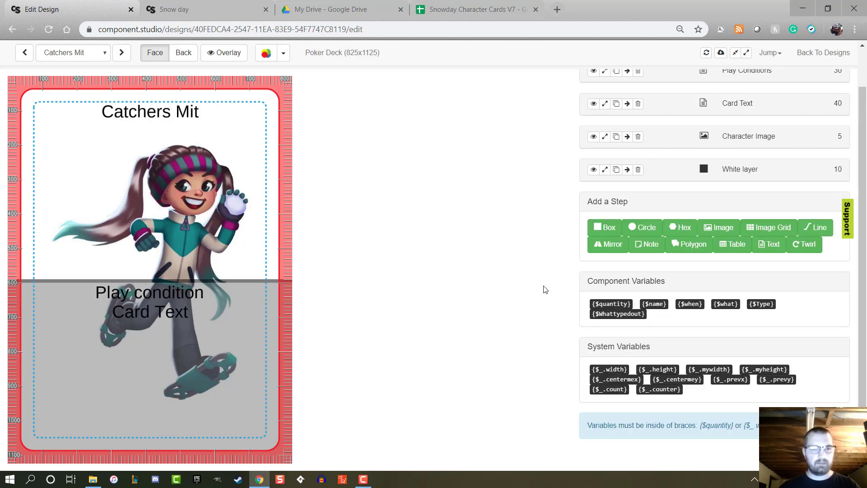
scroll(545, 290, "up", 1)
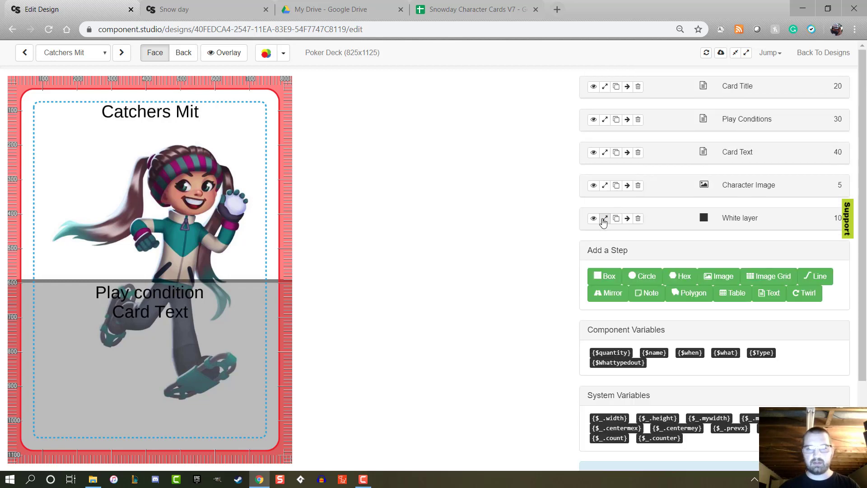
left_click(603, 219)
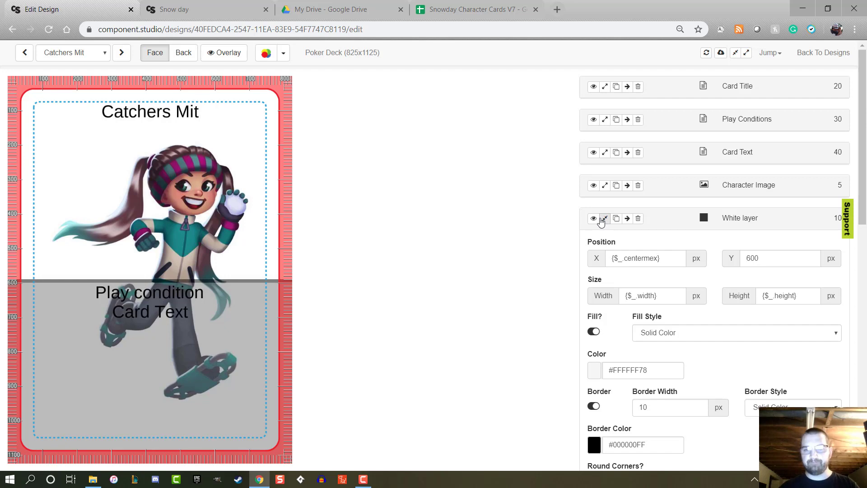
scroll(687, 304, "down", 2)
scroll(654, 255, "up", 2)
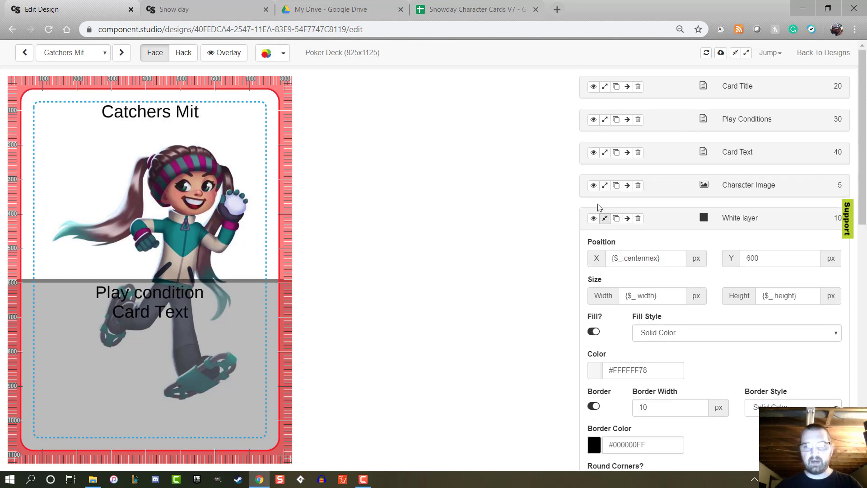
left_click(604, 185)
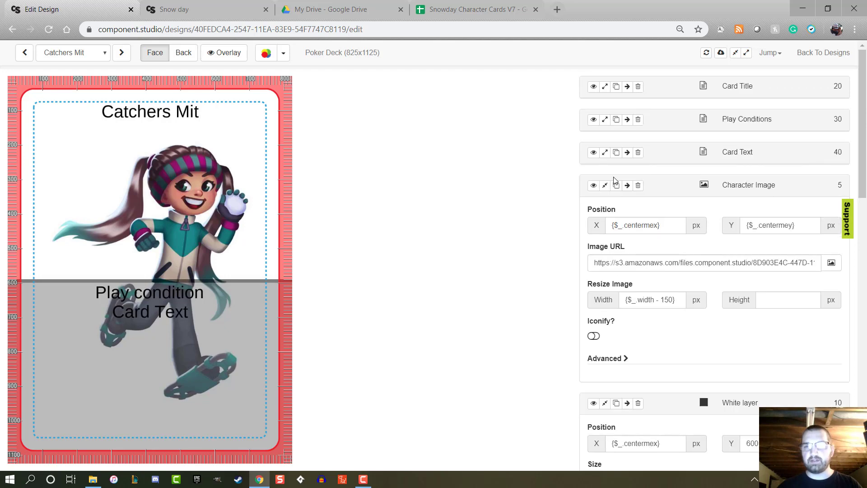
left_click(605, 185)
scroll(544, 232, "down", 3)
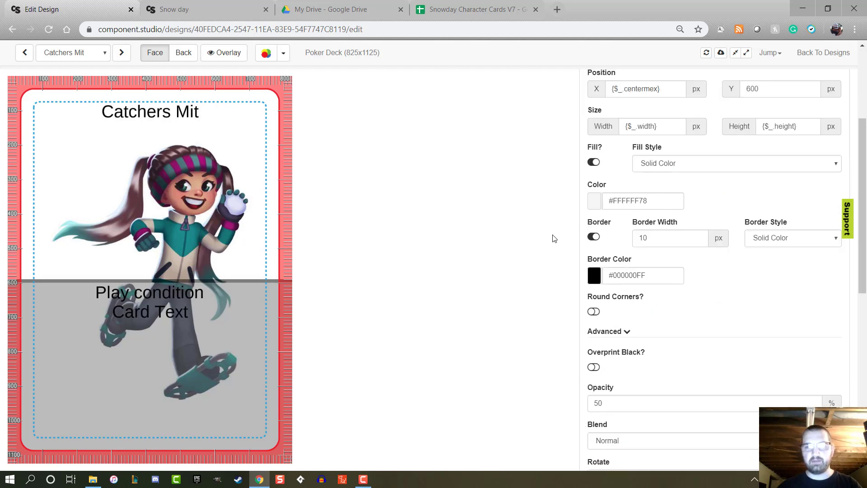
scroll(554, 238, "up", 3)
left_click(604, 218)
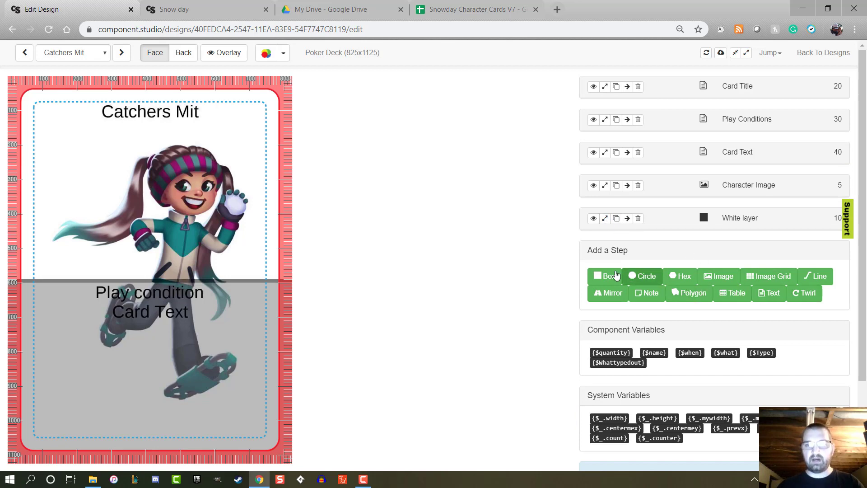
Add another box step and name it Title box.
left_click(619, 277)
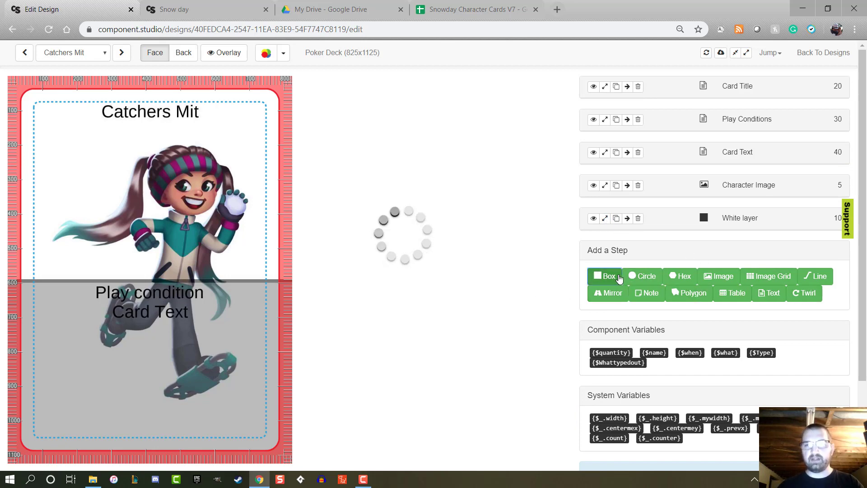
triple_click(747, 252)
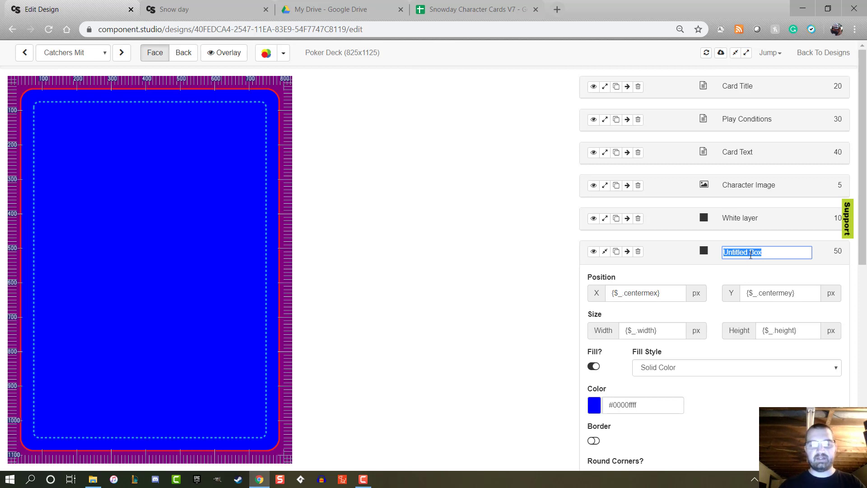
type("Title box")
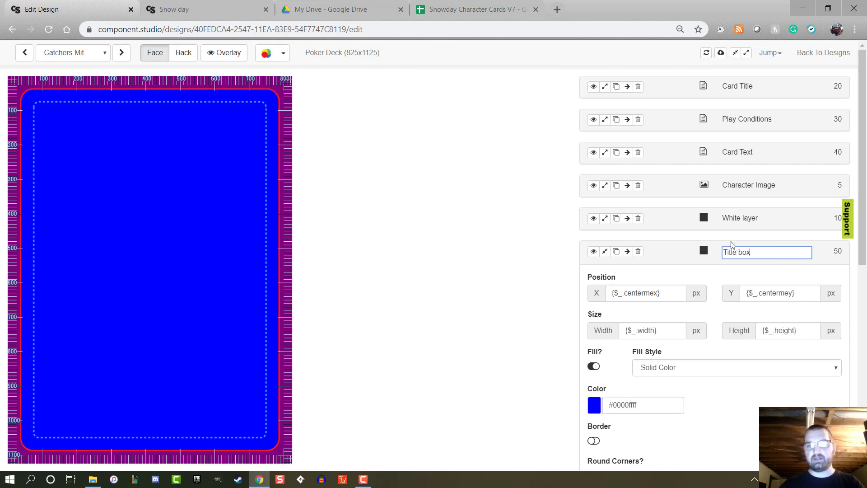
Set the Title box's height to 150 px and its Y position to 0.
left_click(493, 277)
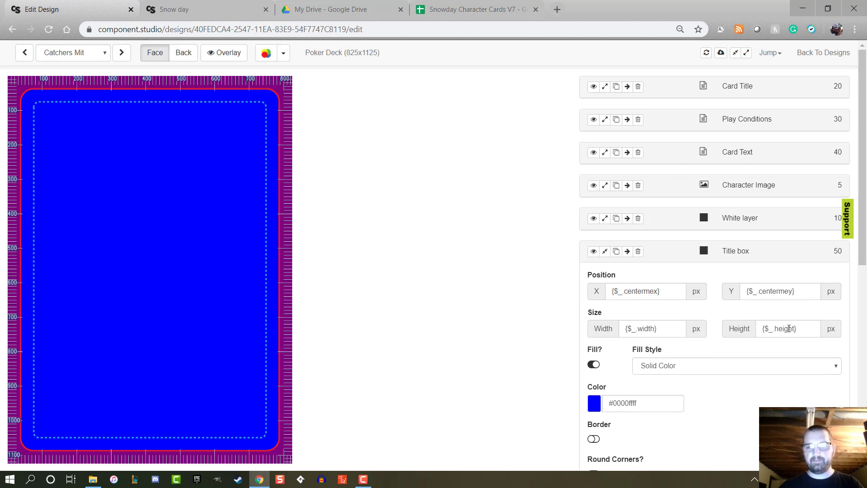
triple_click(802, 328)
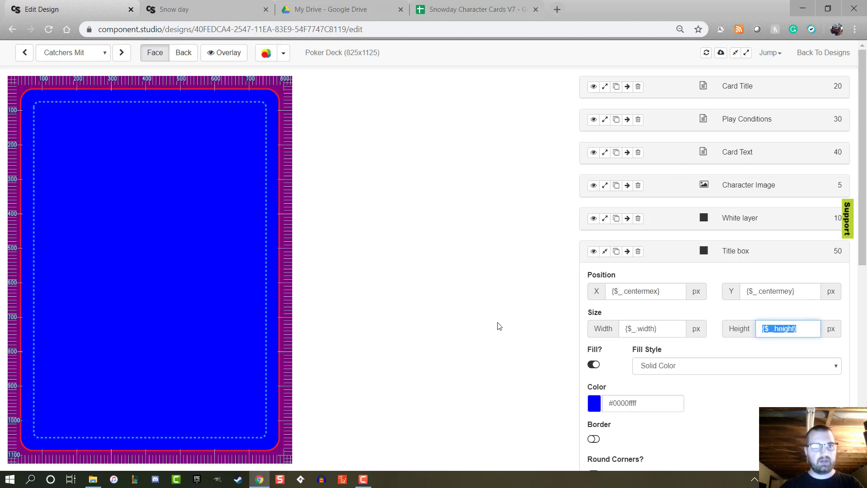
type("150")
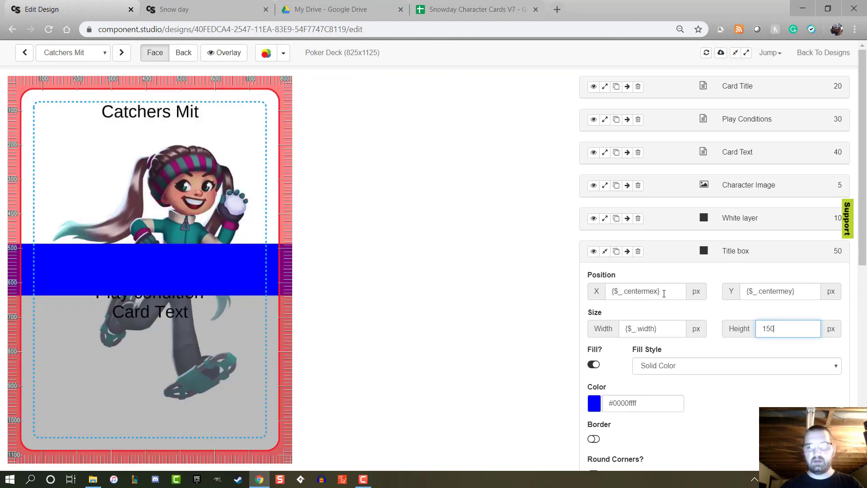
triple_click(815, 287)
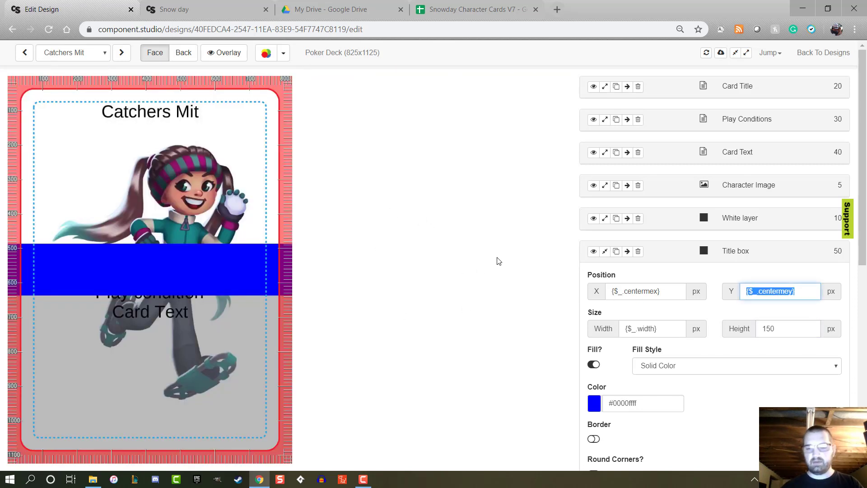
type("0")
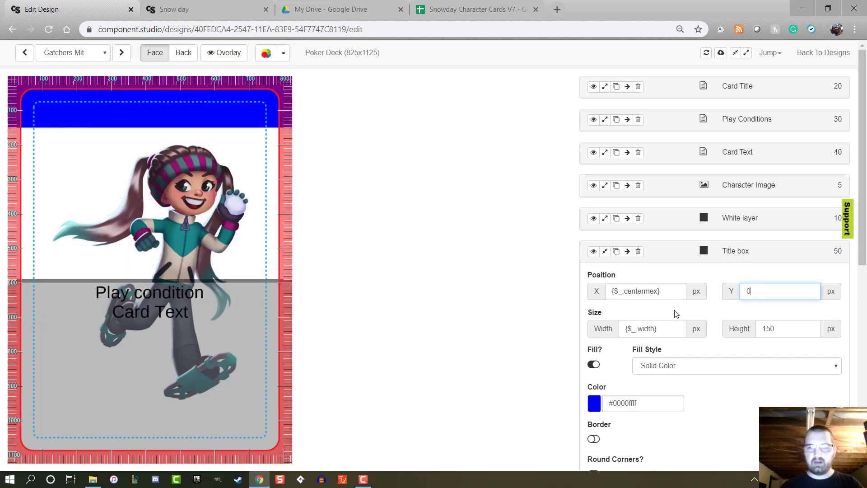
Try a Title box width of 400 px, and change it to 600 px.
triple_click(666, 329)
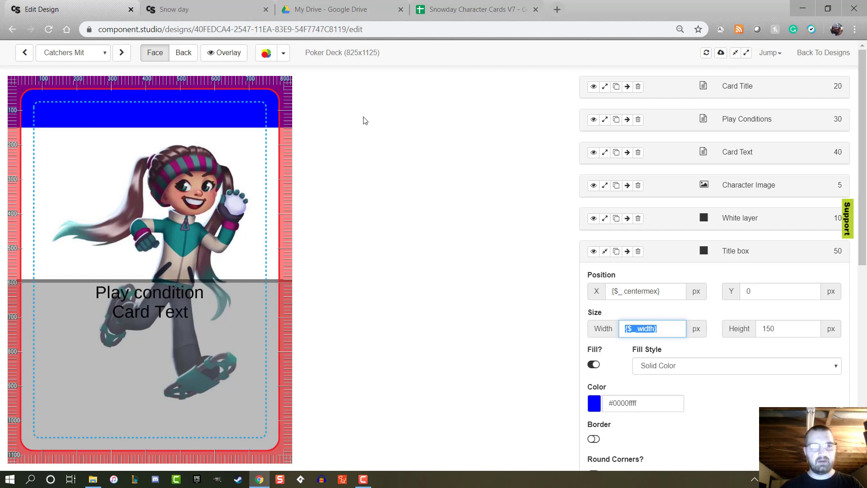
type("400")
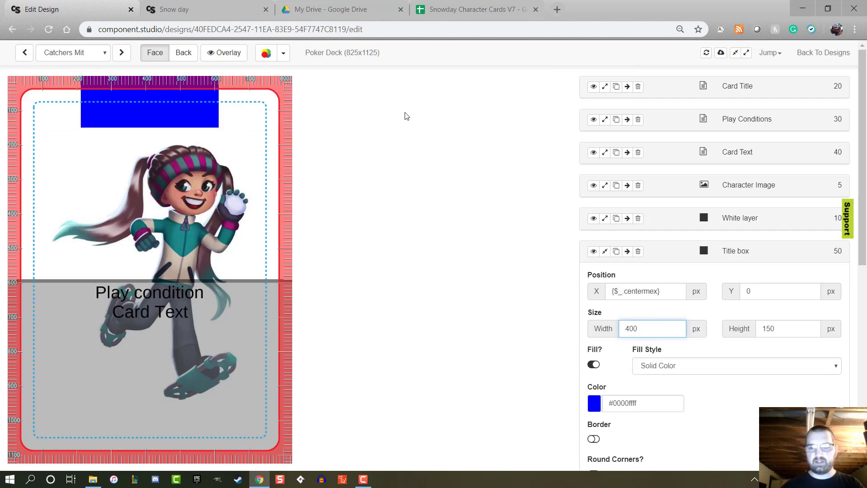
key("BackSpace")
key("BackSpace")
key("BackSpace")
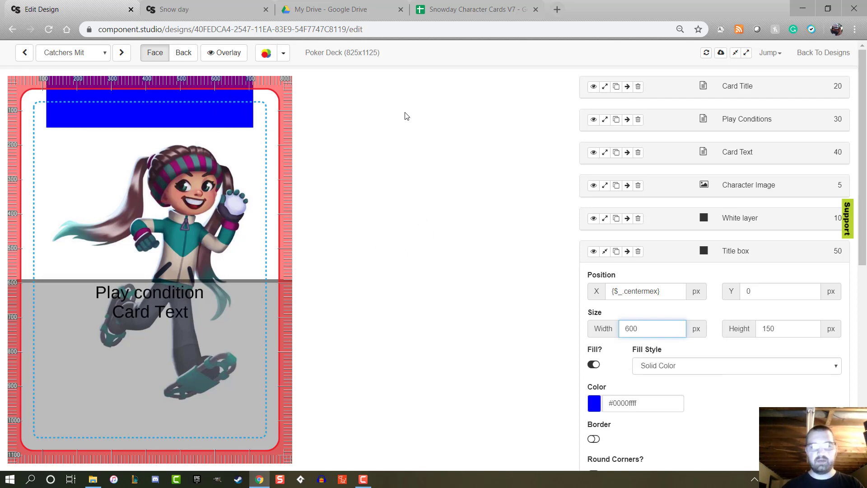
Fill the Title box with white (#FFFFFFFF) and turn on its border.
scroll(507, 209, "down", 4)
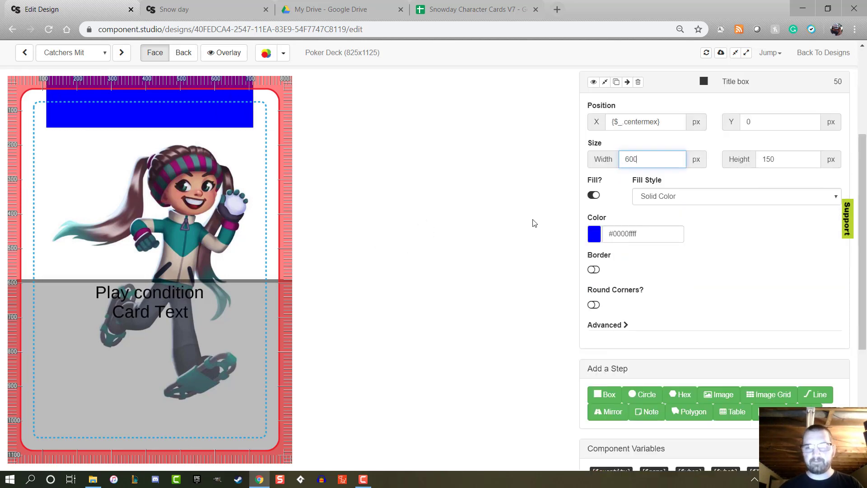
left_click(593, 235)
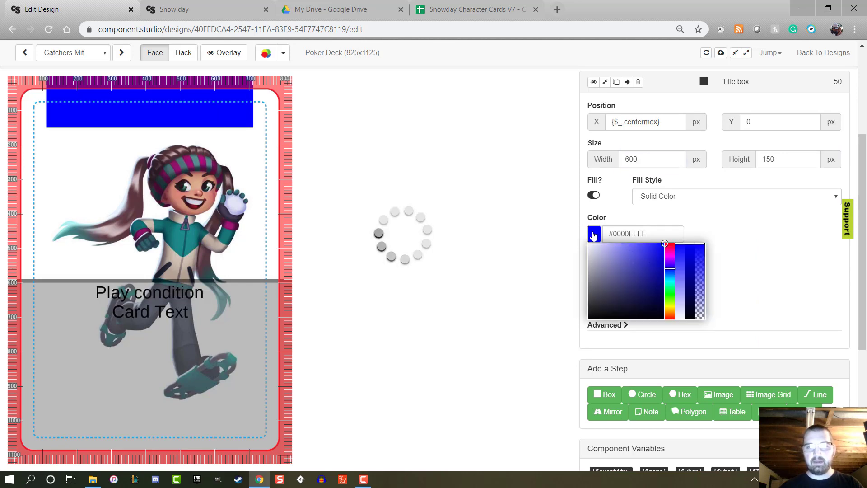
left_click_drag(623, 256, 526, 224)
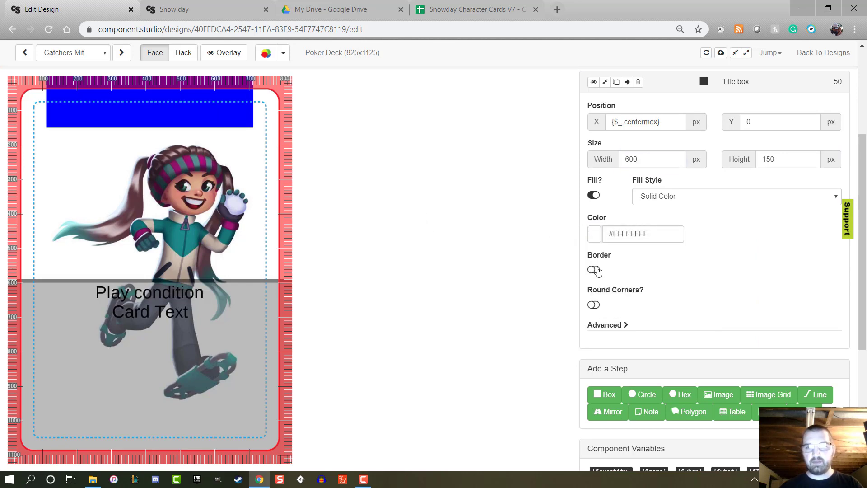
left_click(594, 270)
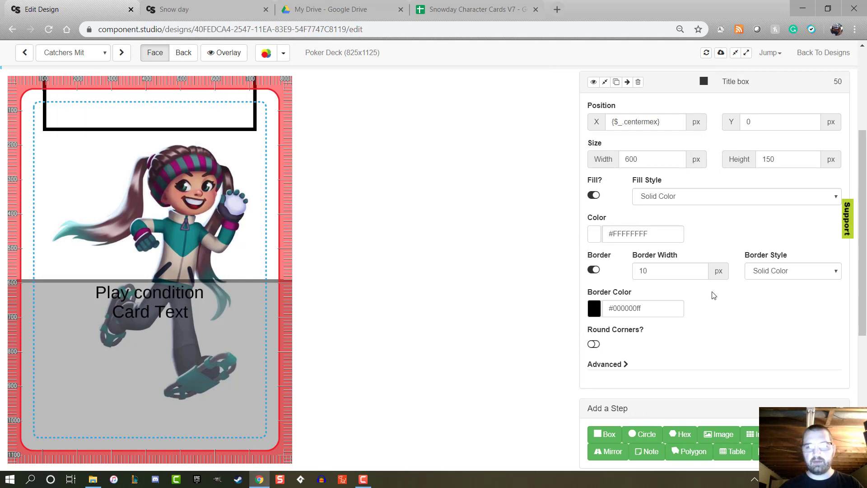
Turn on round corners for the Title box and set the corner radius to 30 px.
scroll(719, 299, "down", 1)
left_click(594, 287)
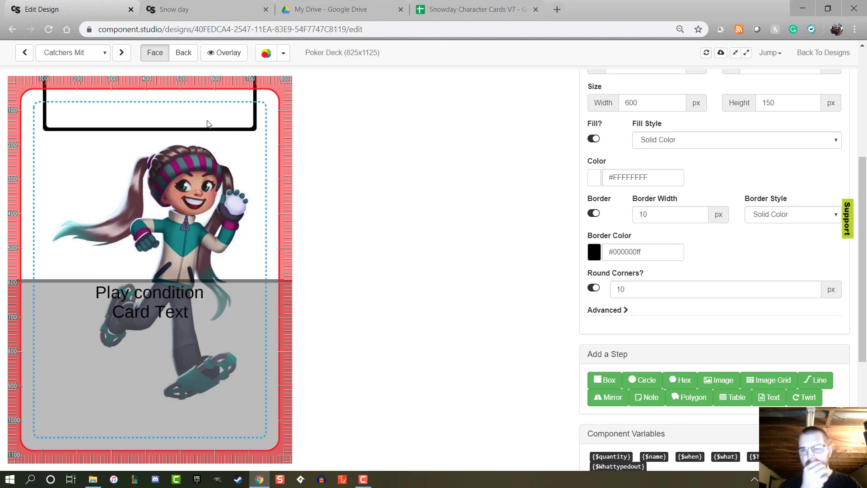
double_click(621, 289)
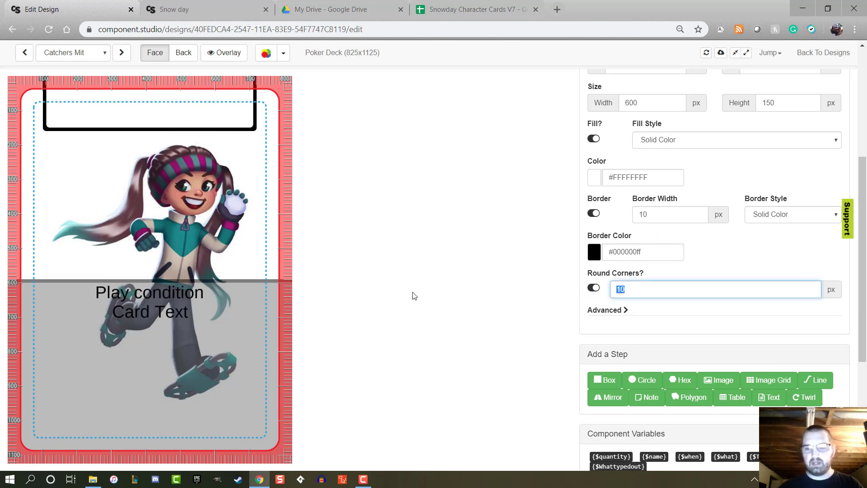
type("20")
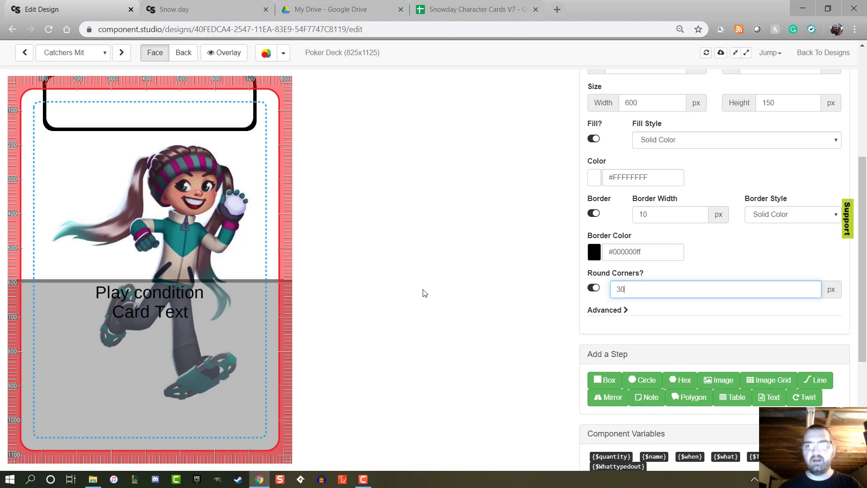
Try another Y position for the Title box and clear the value.
scroll(580, 242, "up", 3)
left_click_drag(792, 234, 482, 235)
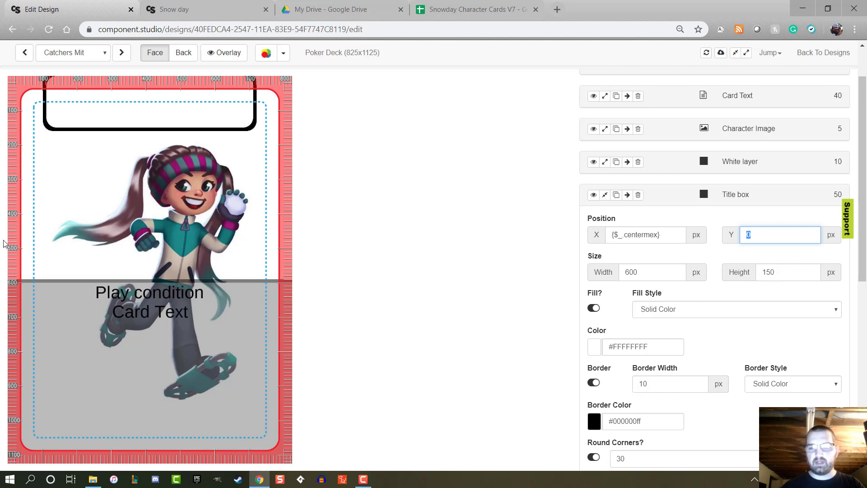
type("50")
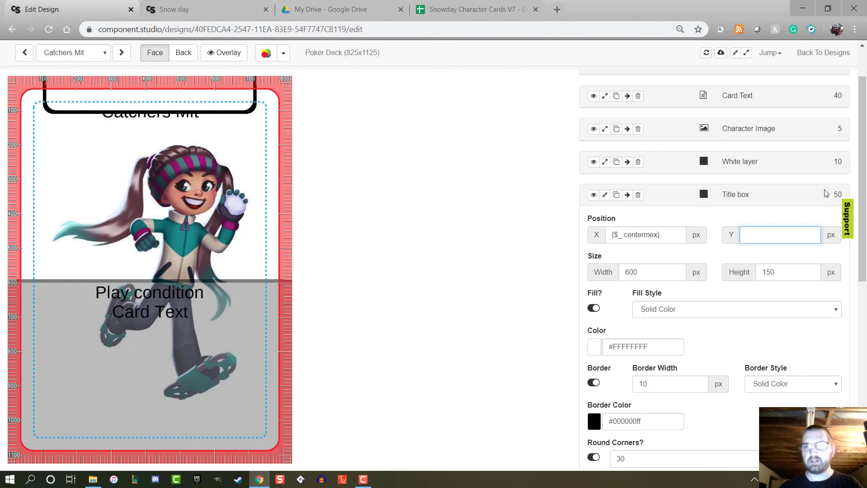
Set the Title box's order number to 35.
left_click(836, 197)
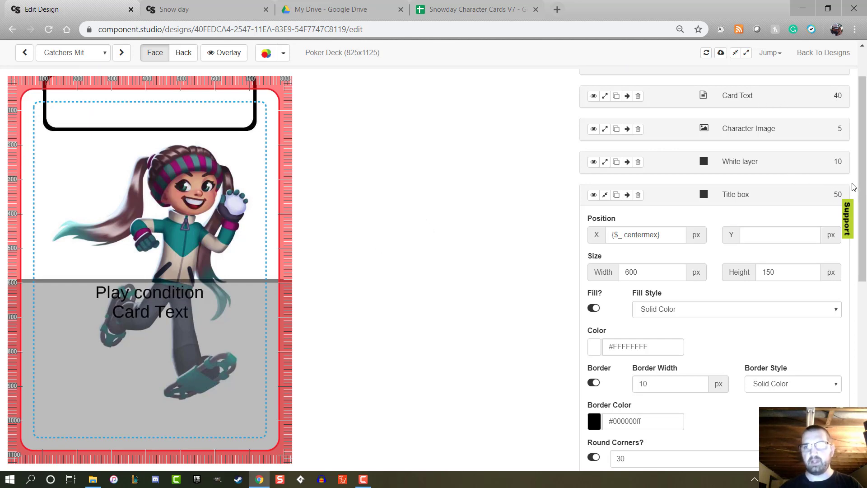
left_click(837, 194)
left_click(818, 196)
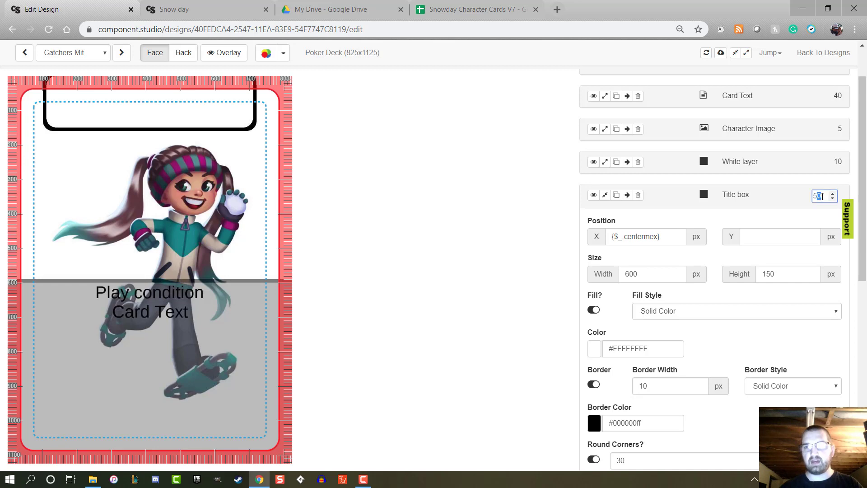
left_click_drag(820, 197, 791, 194)
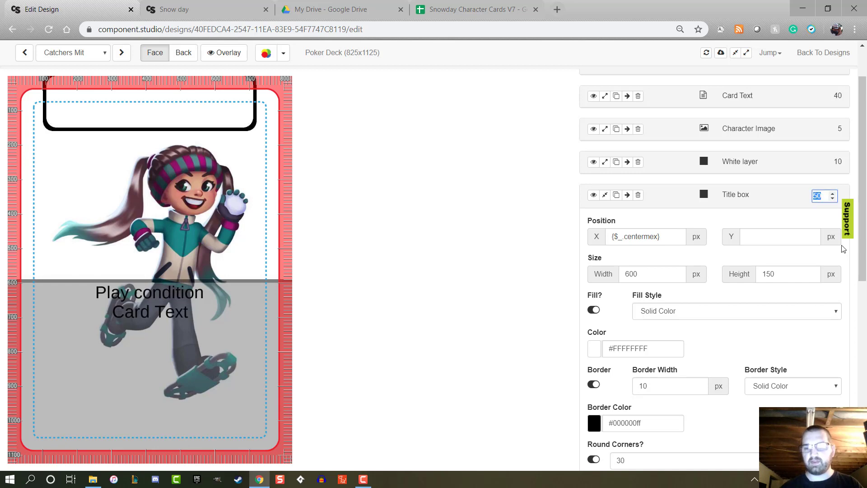
type("35")
key("Return")
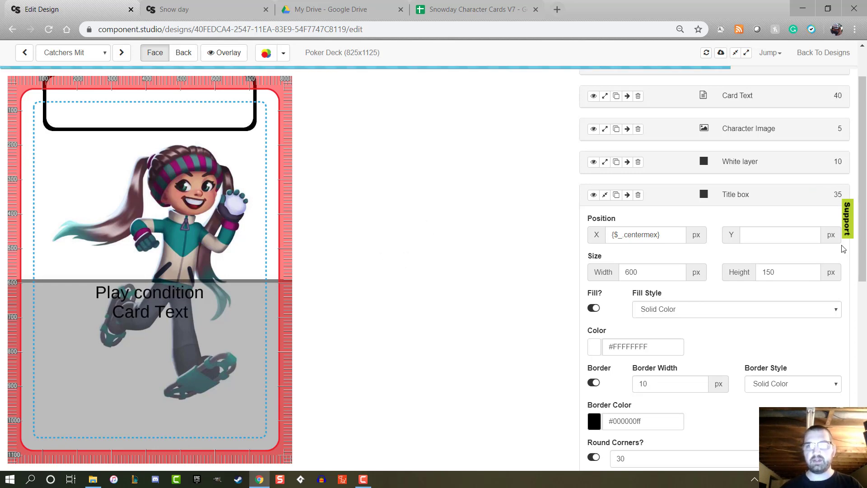
Set the Title box's order number to 15 so it sits beneath the Card Title text.
scroll(811, 278, "up", 1)
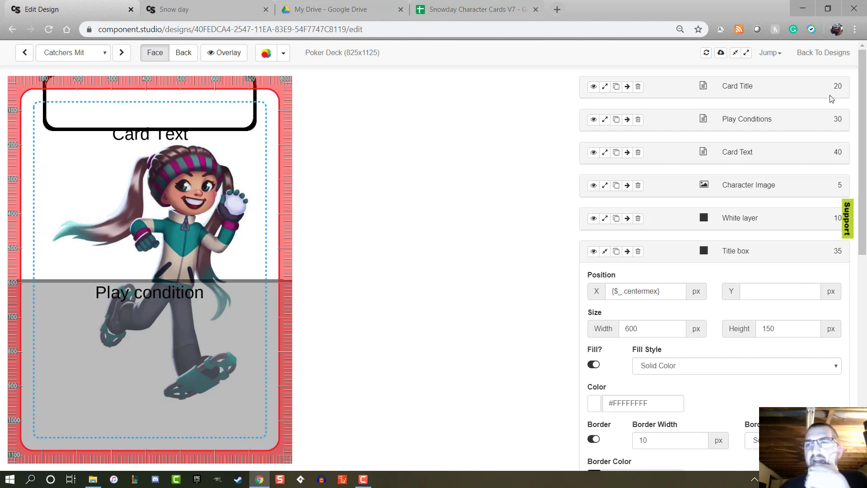
left_click(841, 251)
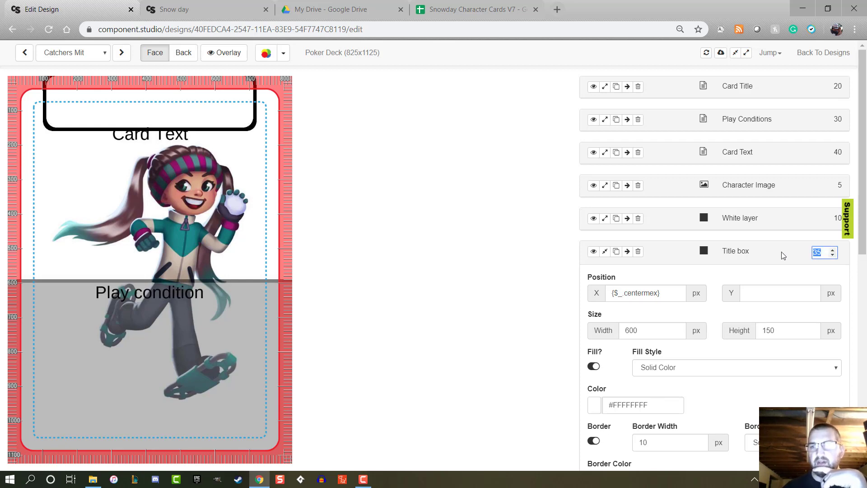
type("15")
key("Return")
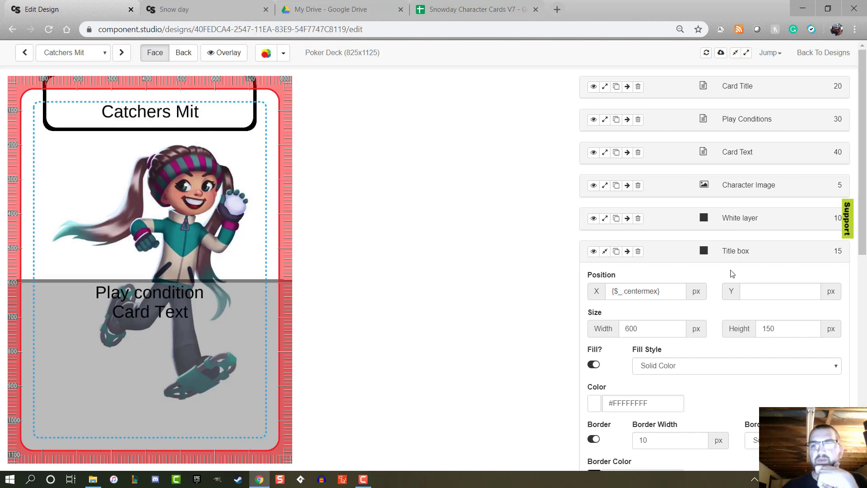
Leave the Title box's Y position empty and set its height to 130 px.
left_click(751, 291)
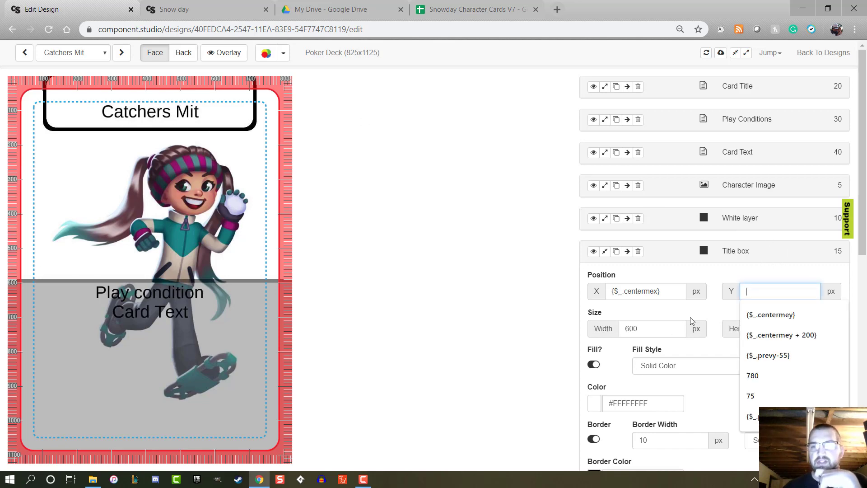
left_click(709, 313)
left_click_drag(794, 329, 743, 333)
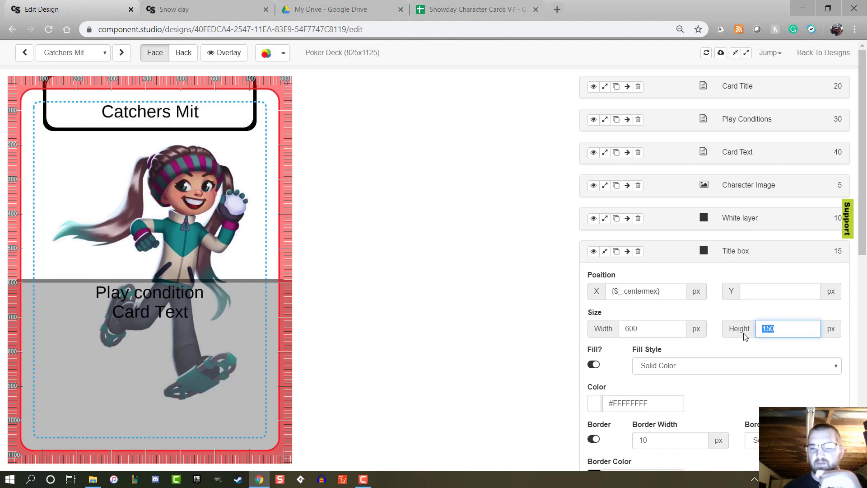
type("130")
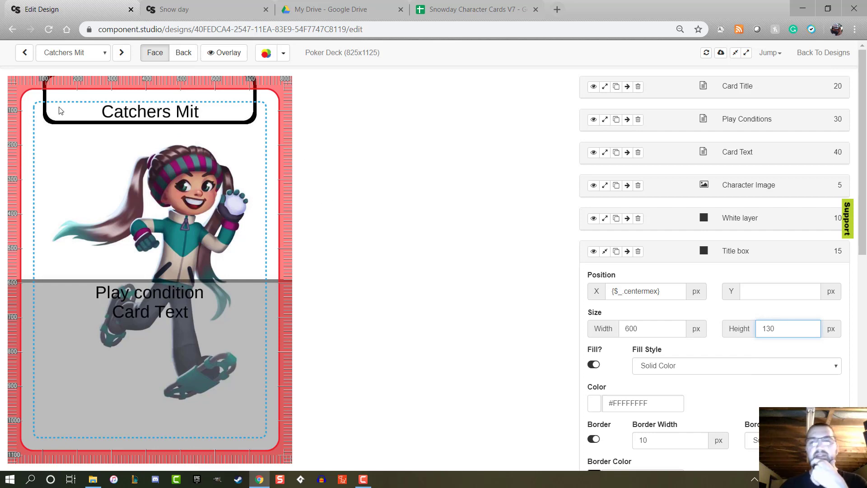
Open the White layer's settings, check its border styles, and turn its border off.
left_click(604, 219)
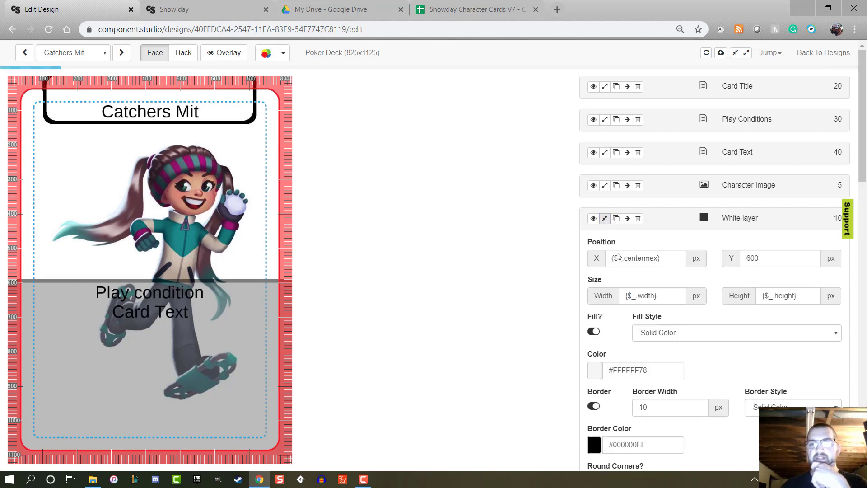
scroll(634, 302, "down", 2)
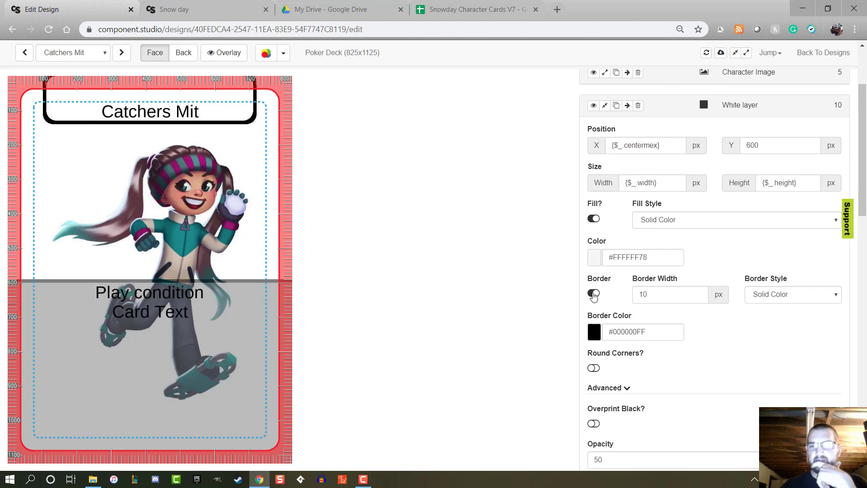
left_click(822, 293)
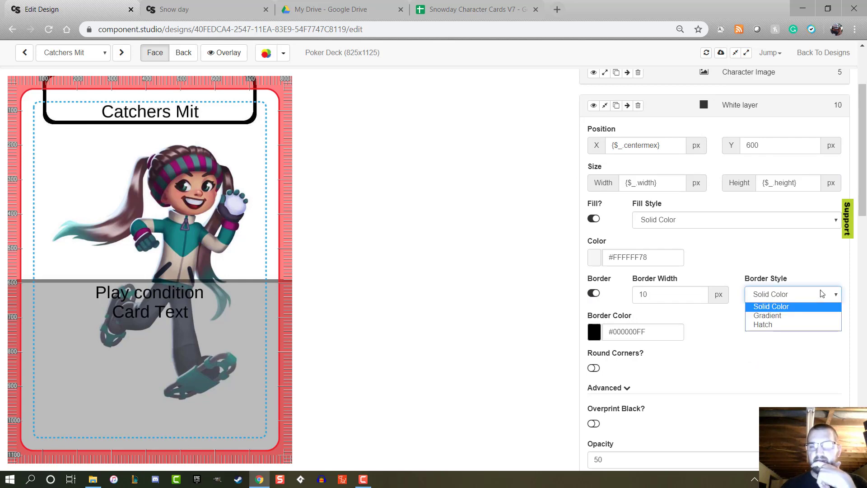
left_click(822, 293)
left_click(593, 294)
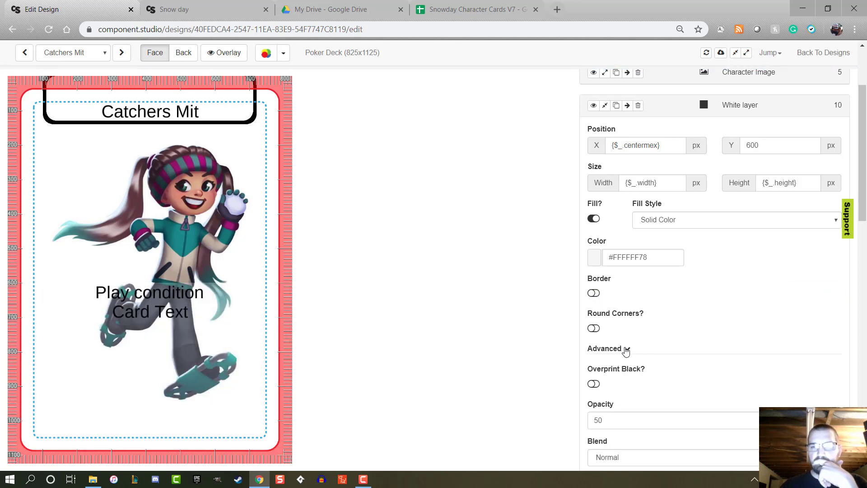
Collapse the White layer's settings and duplicate the White layer step.
left_click(626, 349)
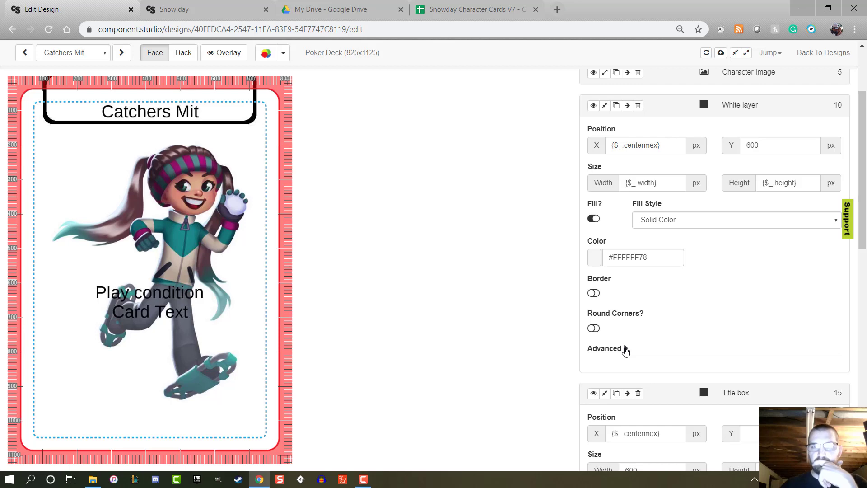
left_click(625, 349)
scroll(624, 273, "up", 1)
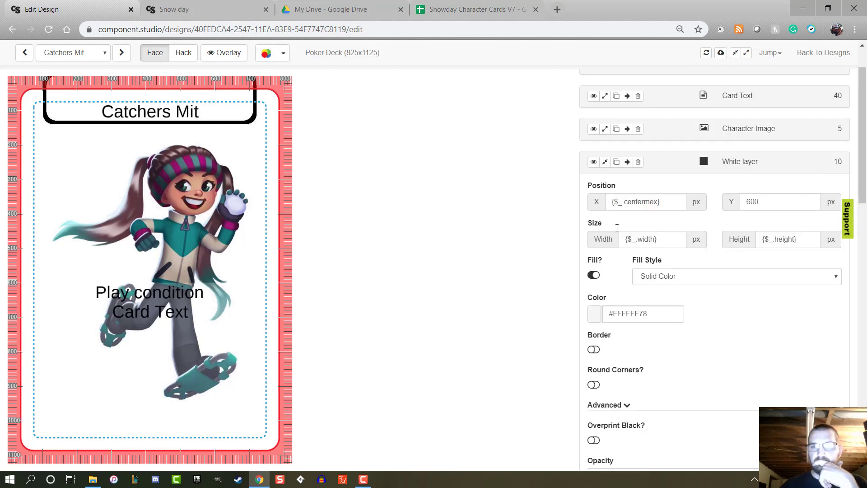
left_click(605, 163)
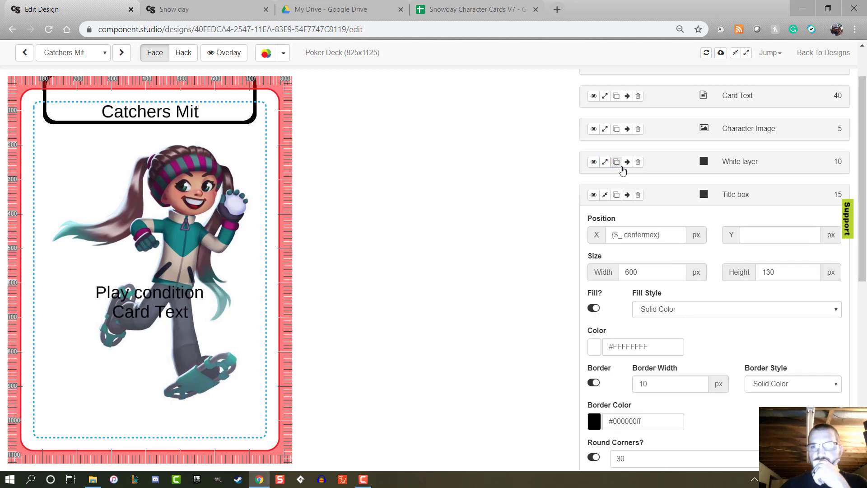
left_click(621, 168)
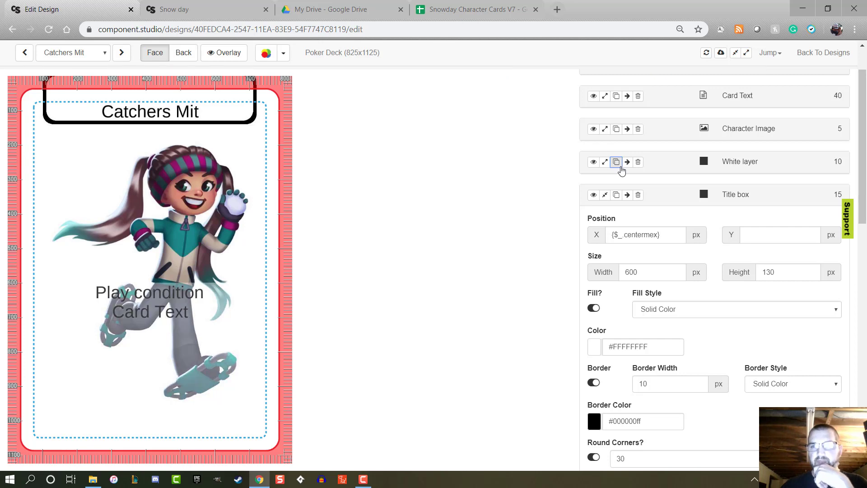
Collapse the Title box's settings and turn on the border of the duplicated White layer.
scroll(620, 173, "down", 1)
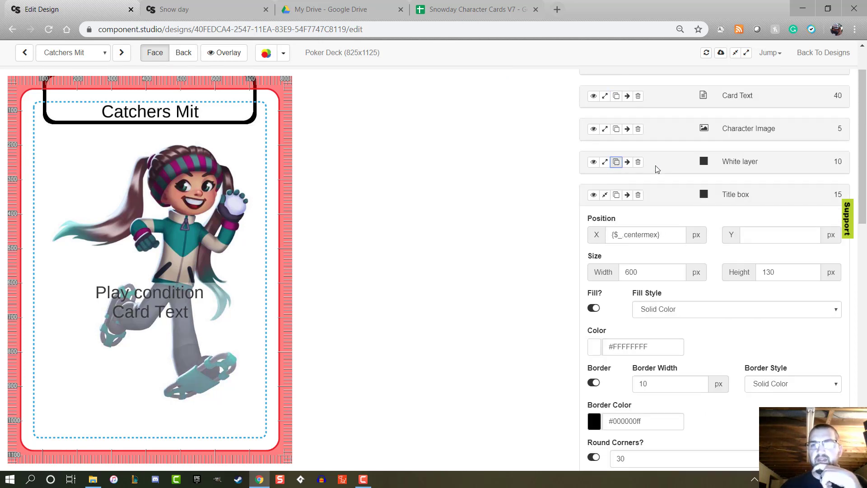
scroll(638, 345, "down", 5)
scroll(637, 353, "up", 6)
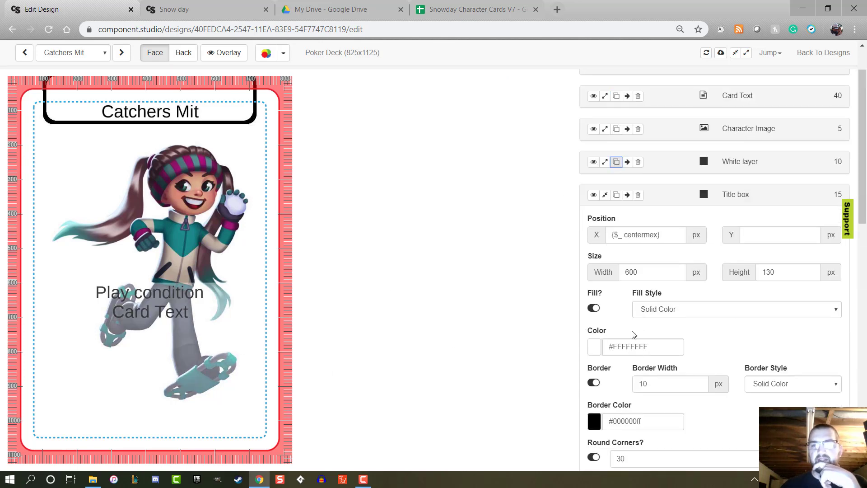
left_click(605, 195)
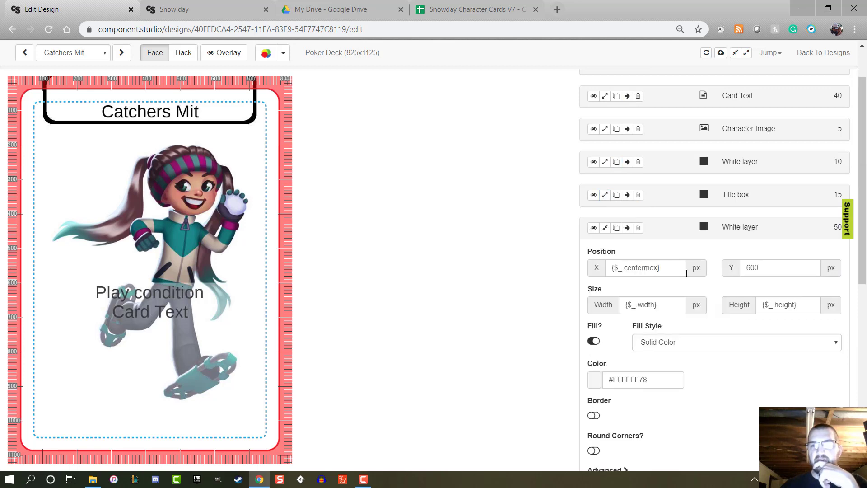
left_click(605, 228)
left_click(605, 228)
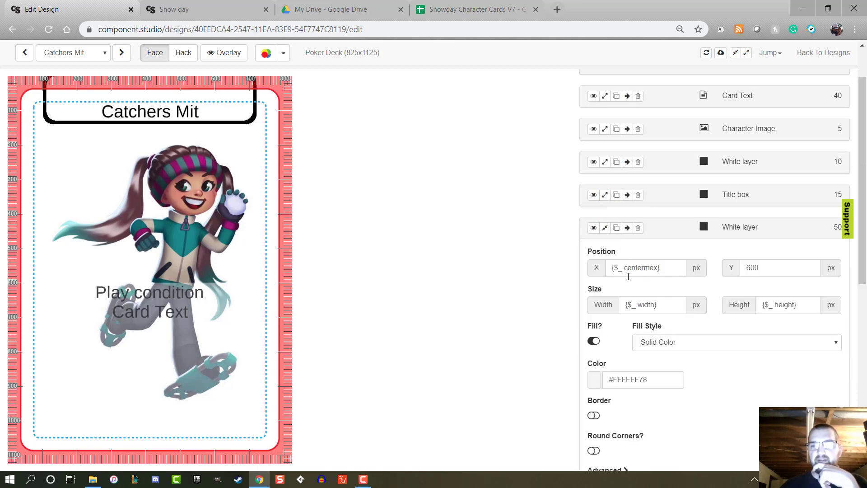
scroll(622, 284, "down", 1)
scroll(588, 339, "down", 2)
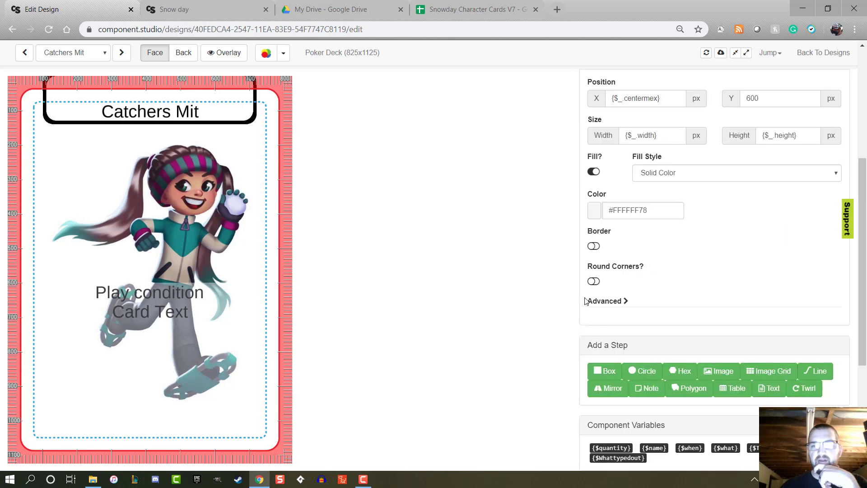
left_click(593, 246)
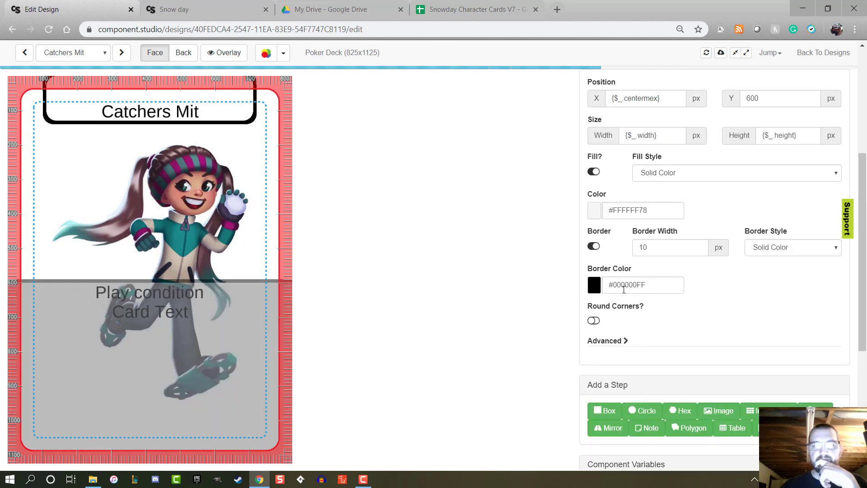
Make the duplicated White layer's fill colour fully transparent, #FFFFFF00.
left_click(594, 213)
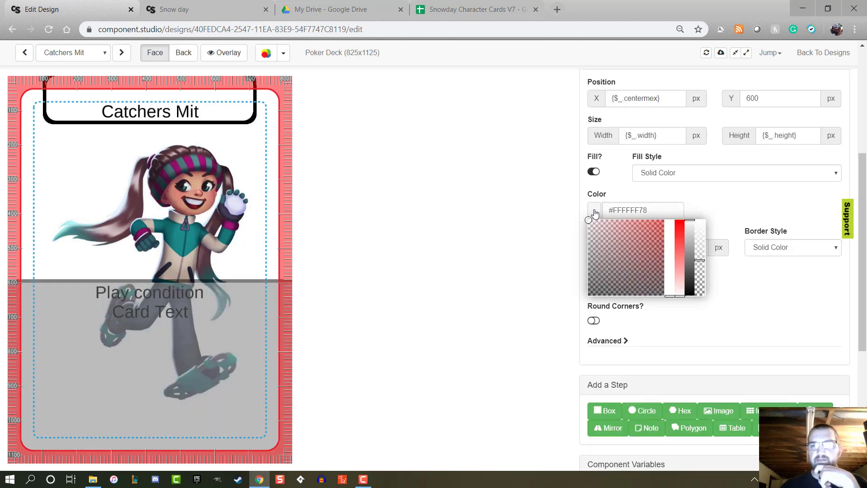
left_click_drag(699, 260, 700, 296)
left_click(727, 214)
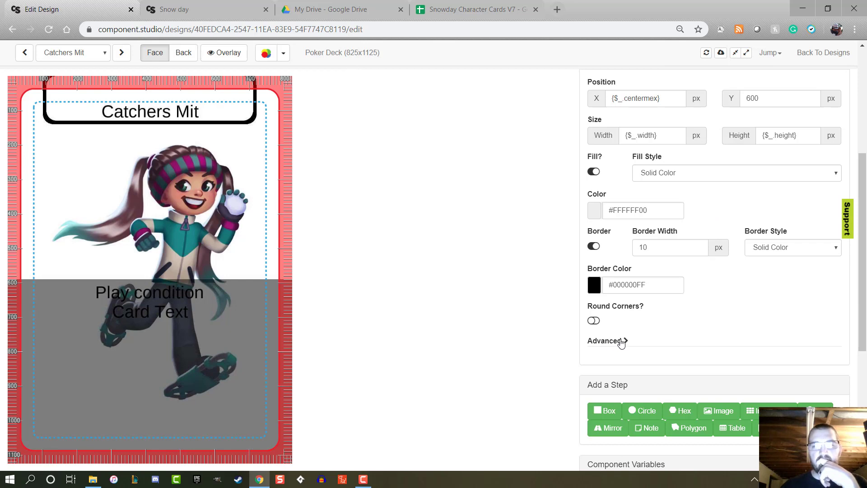
Show the duplicated White layer's advanced settings and set its opacity to 100%.
left_click(623, 341)
scroll(622, 341, "down", 3)
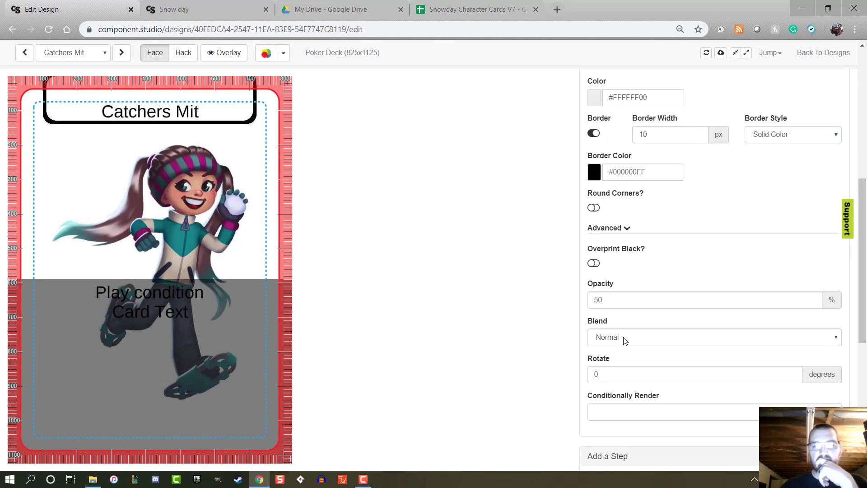
left_click(633, 304)
type("100")
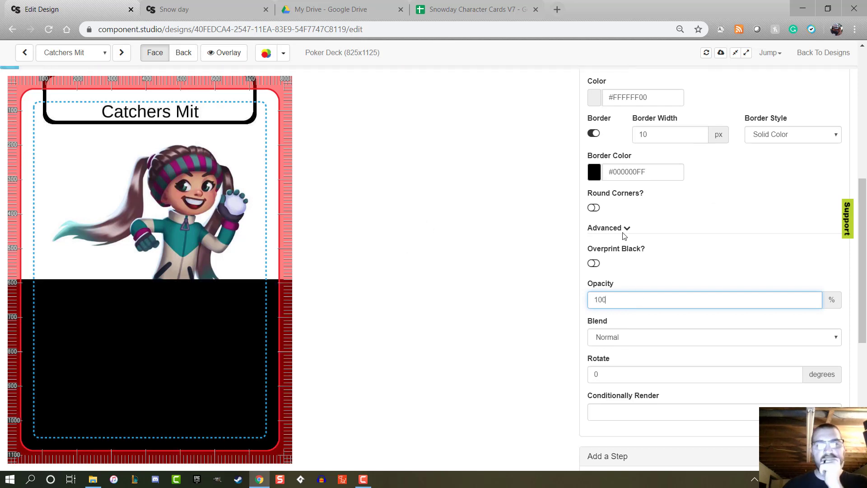
Change the duplicated White layer's fill colour to transparent black, #00000000.
scroll(624, 235, "up", 3)
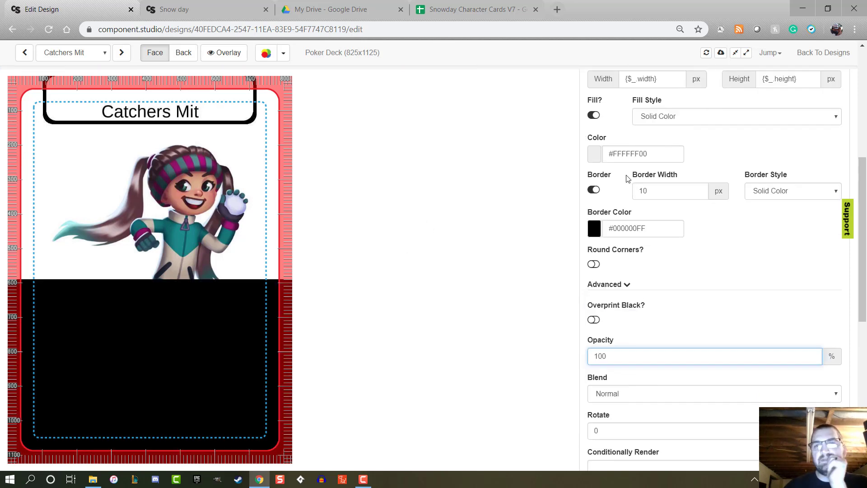
scroll(626, 180, "up", 2)
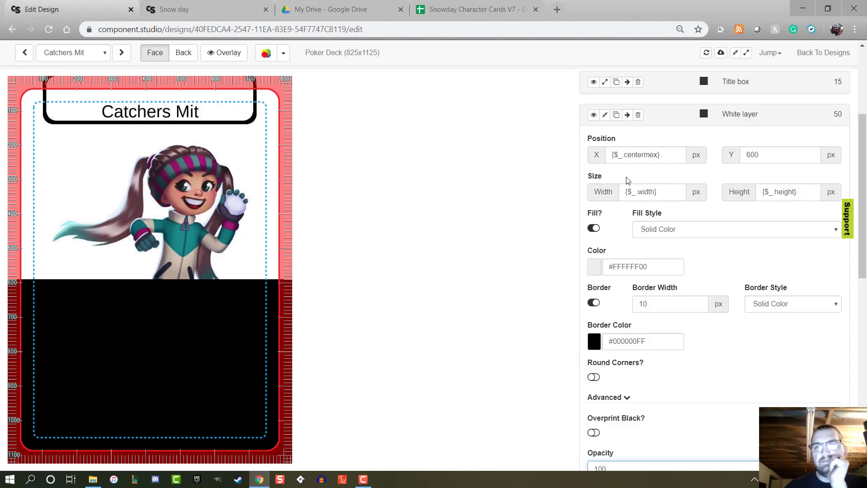
left_click(595, 267)
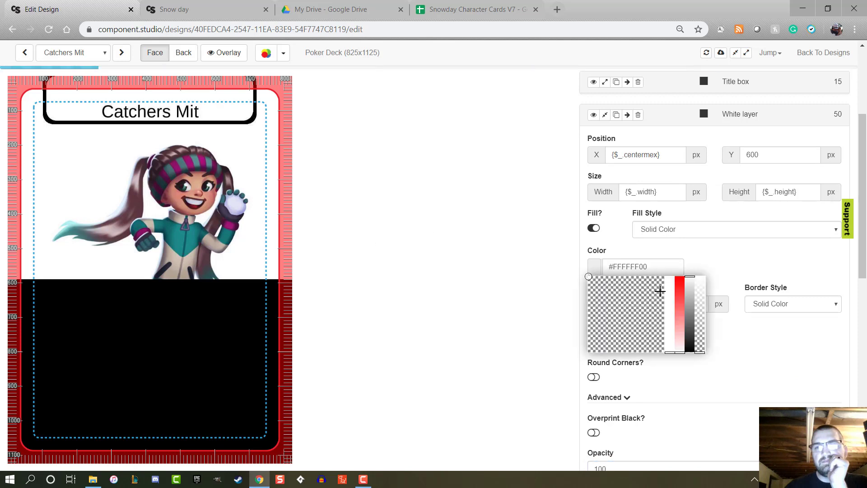
left_click_drag(690, 337, 693, 385)
left_click(693, 384)
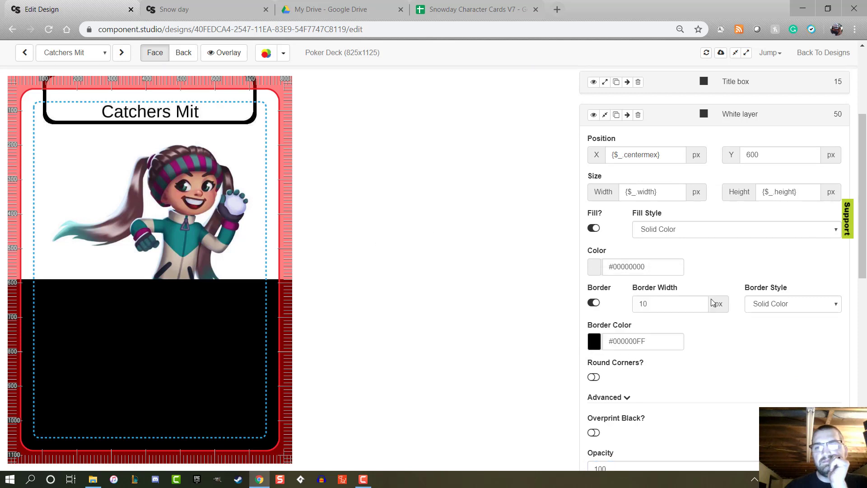
Turn off the duplicated White layer's fill, leaving its border on, and collapse its settings.
left_click(660, 232)
left_click(645, 215)
left_click(593, 228)
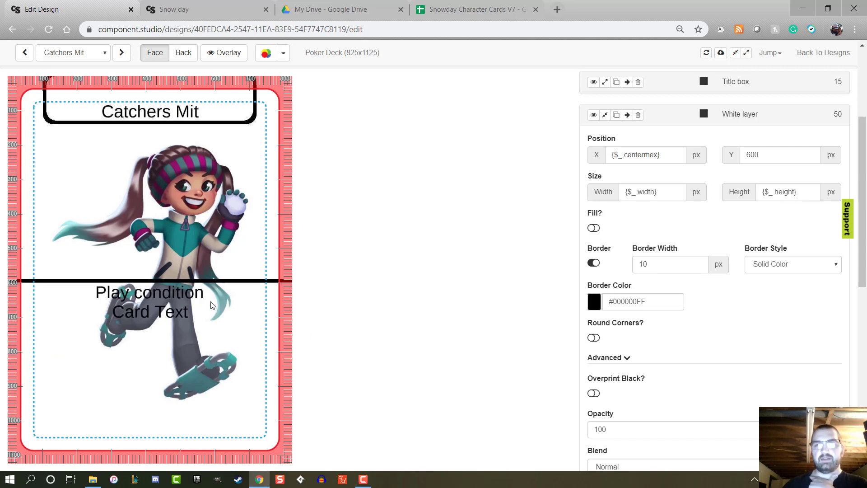
left_click(605, 115)
scroll(459, 160, "up", 3)
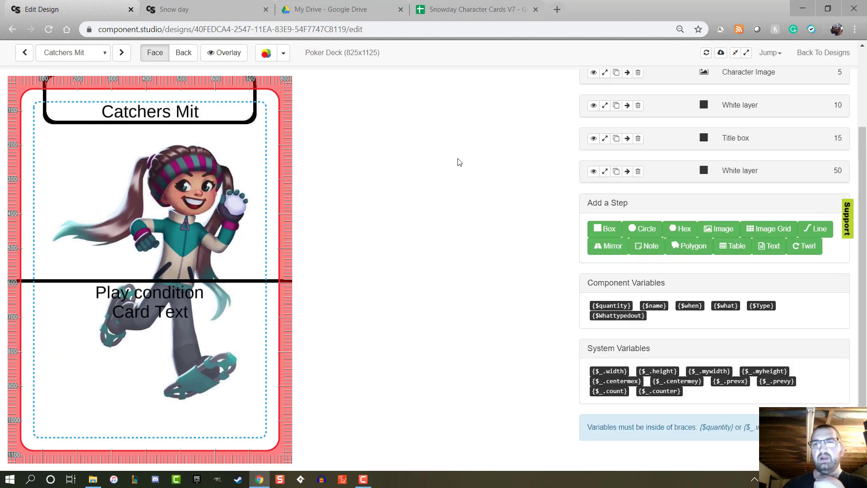
Refresh the card preview, reload the design page and look over the list of steps.
left_click(706, 53)
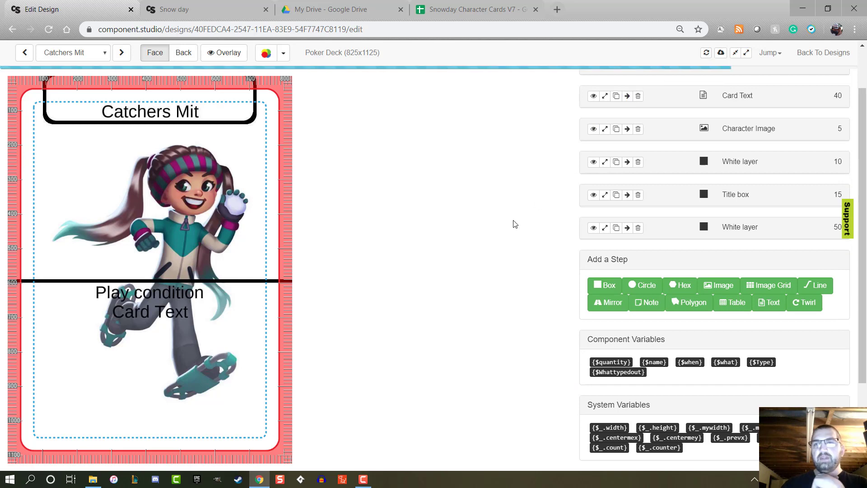
left_click(49, 30)
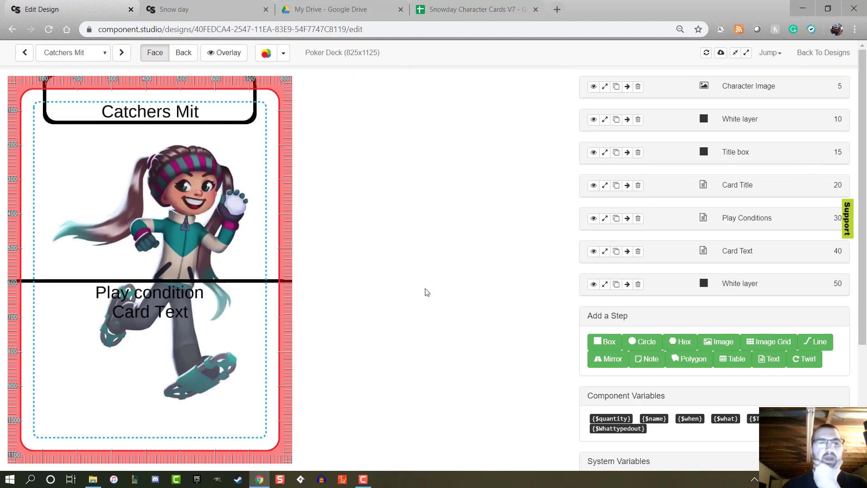
scroll(425, 292, "down", 1)
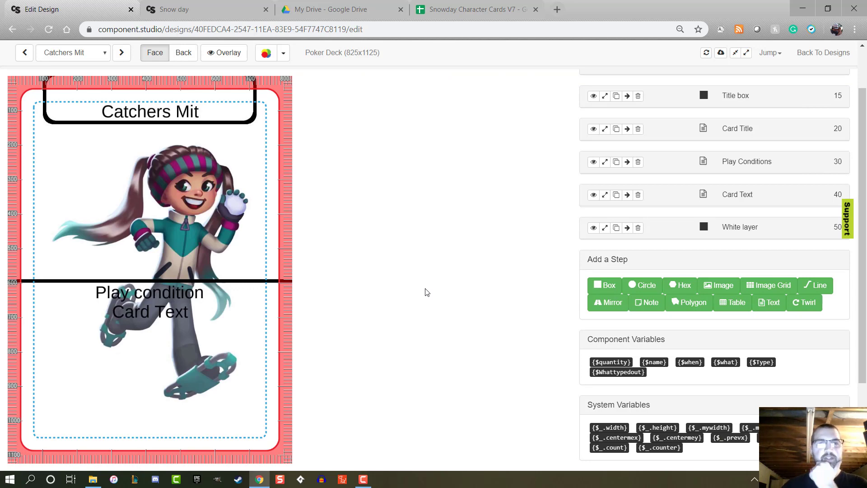
scroll(425, 292, "up", 1)
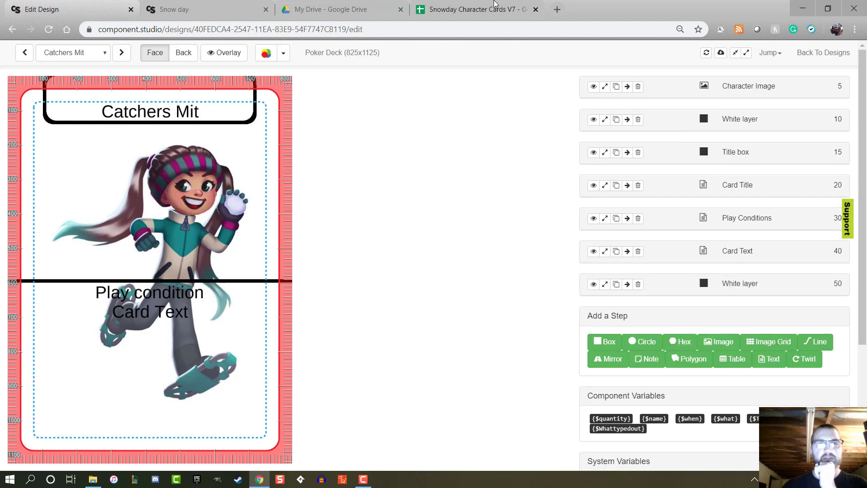
Place the Snowday Character Cards V7 spreadsheet in its own window side by side with the Component.Studio Snow day image folder.
left_click(496, 4)
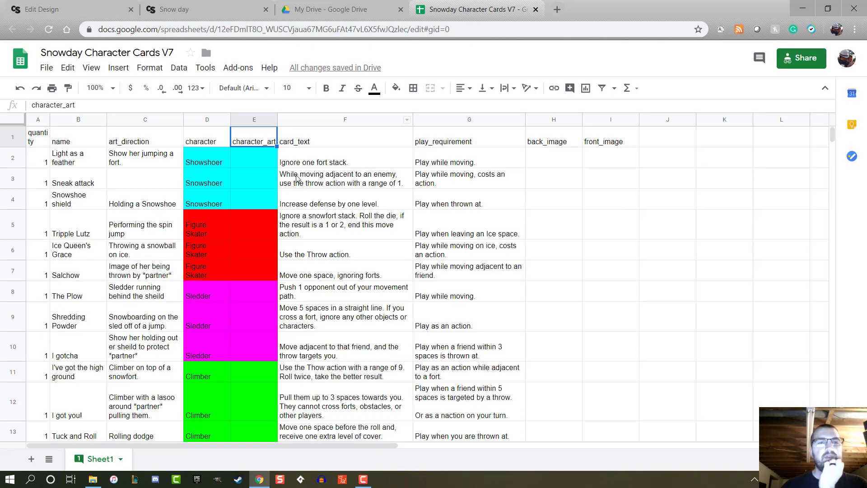
left_click_drag(254, 166, 240, 339)
left_click_drag(461, 11, 866, 18)
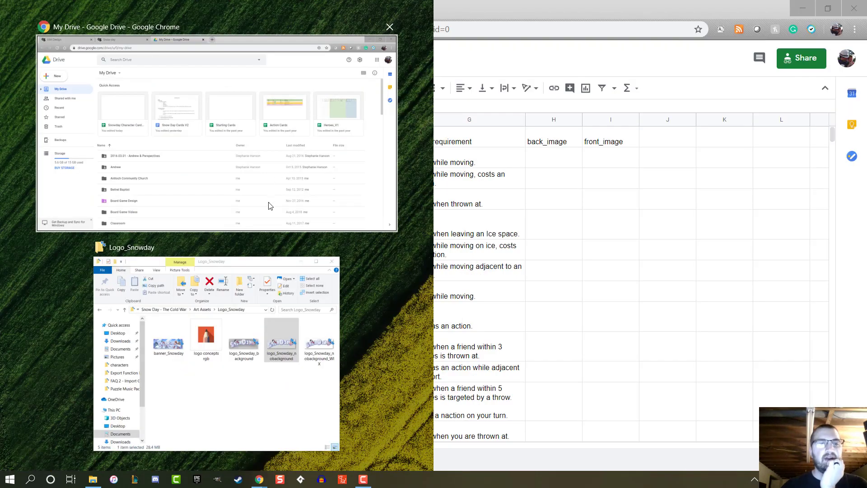
left_click(305, 213)
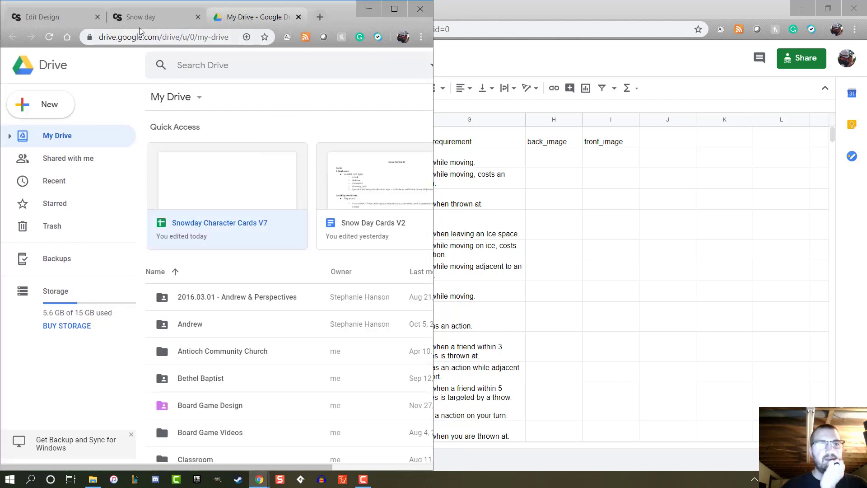
left_click(140, 17)
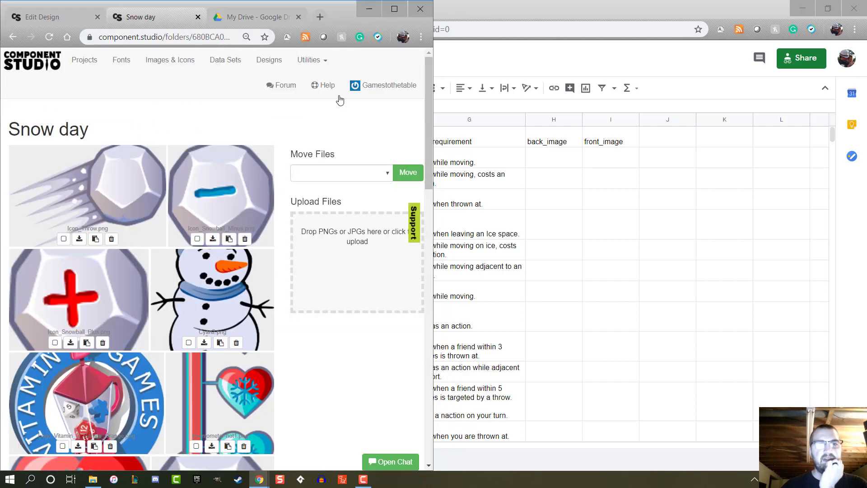
left_click(636, 402)
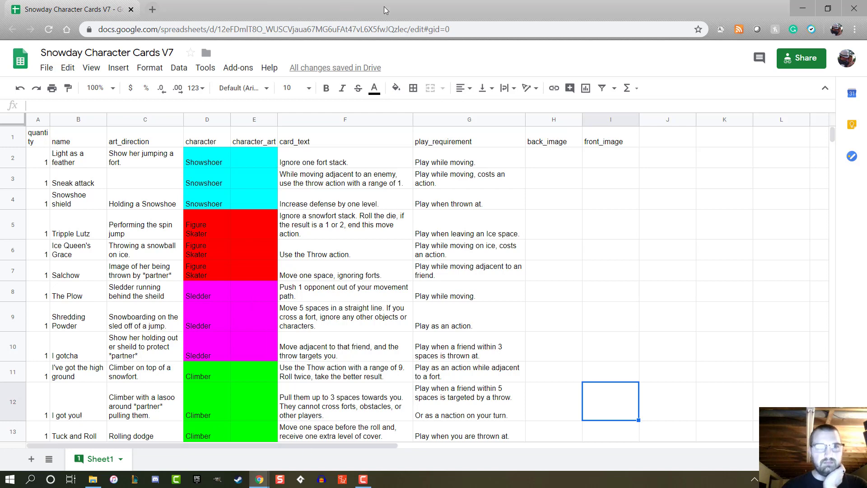
left_click_drag(386, 10, 854, 67)
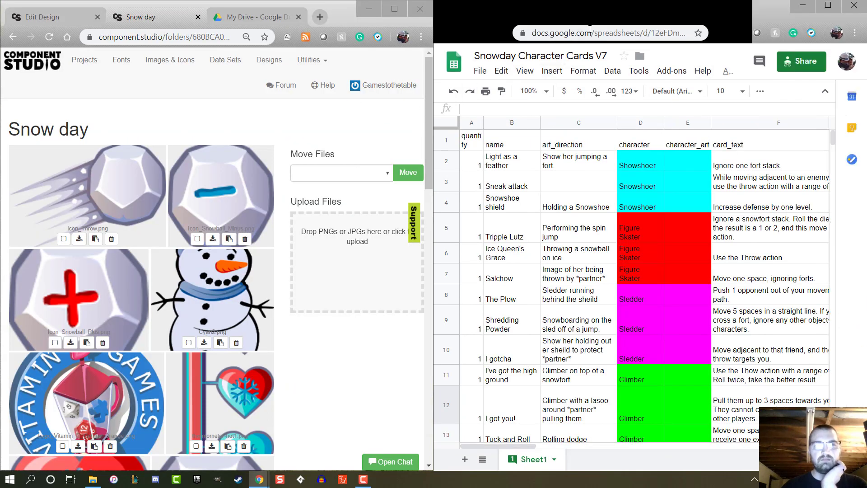
Look through the Snow day folder's images and select the character_art cell of the first card in the spreadsheet.
scroll(206, 190, "down", 3)
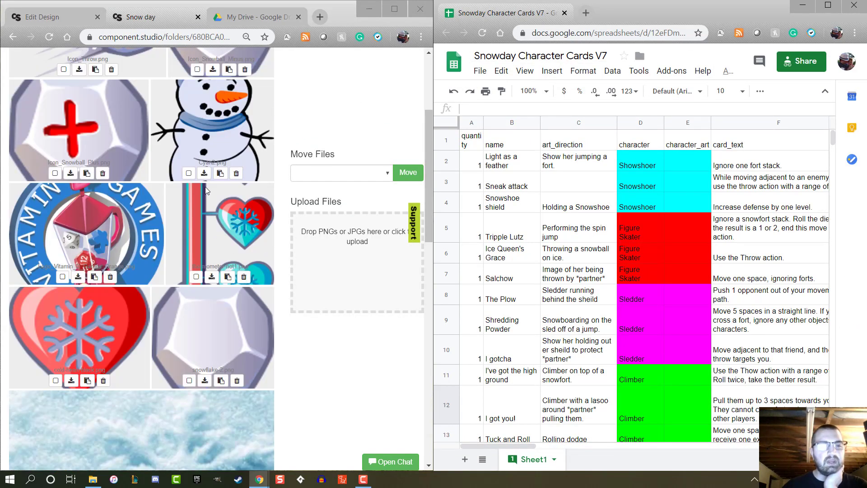
scroll(206, 190, "down", 5)
scroll(216, 190, "up", 15)
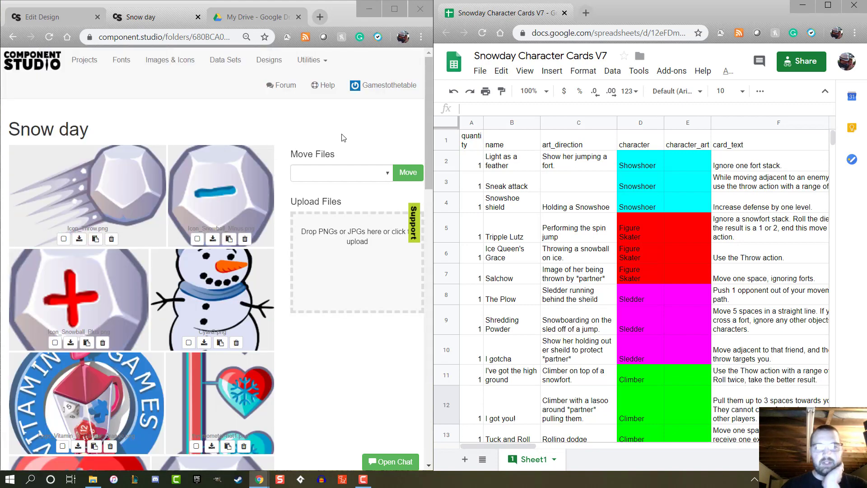
left_click(691, 276)
left_click(690, 166)
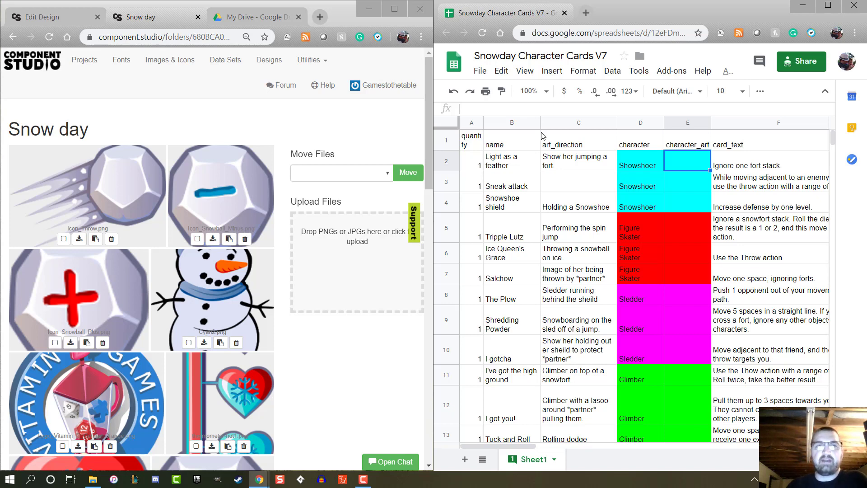
View the back face of the card design and return to the Snow day image folder.
left_click(68, 19)
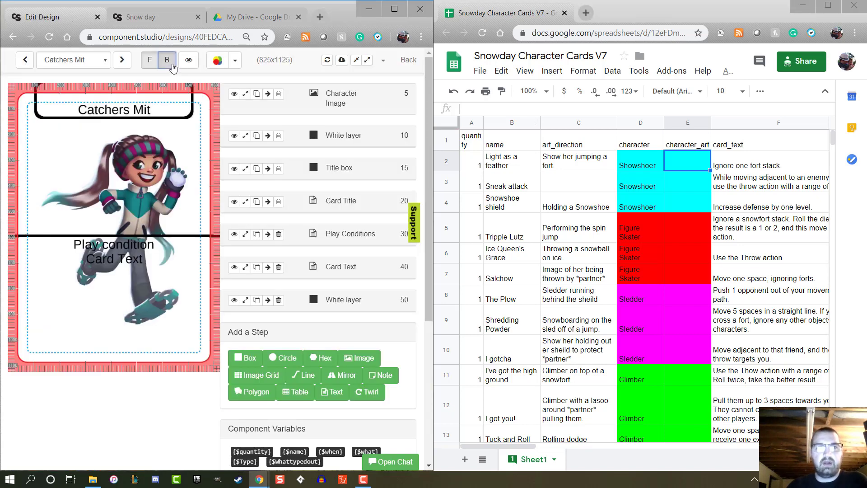
left_click(167, 60)
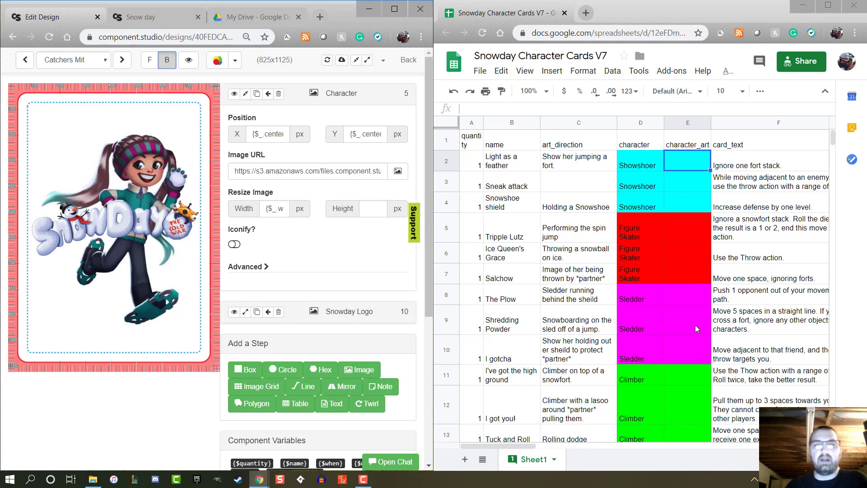
left_click(135, 17)
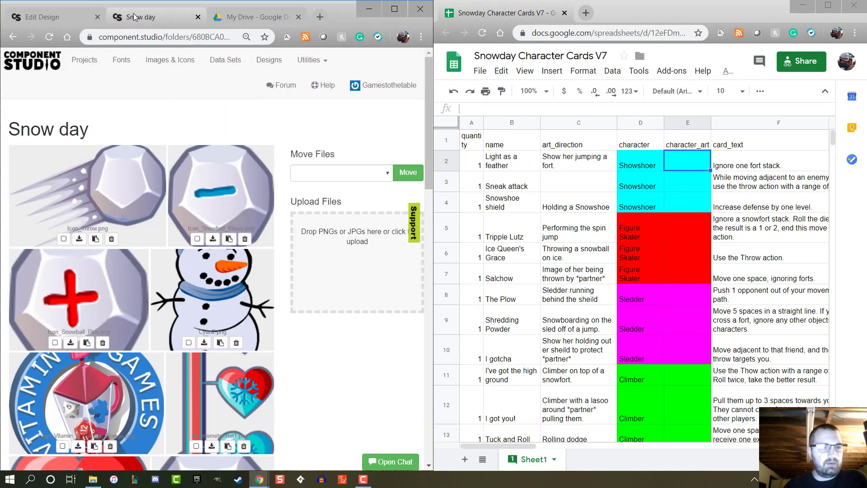
Go to the Images & Icons folders of the Snow Day project and check the available projects.
left_click(195, 63)
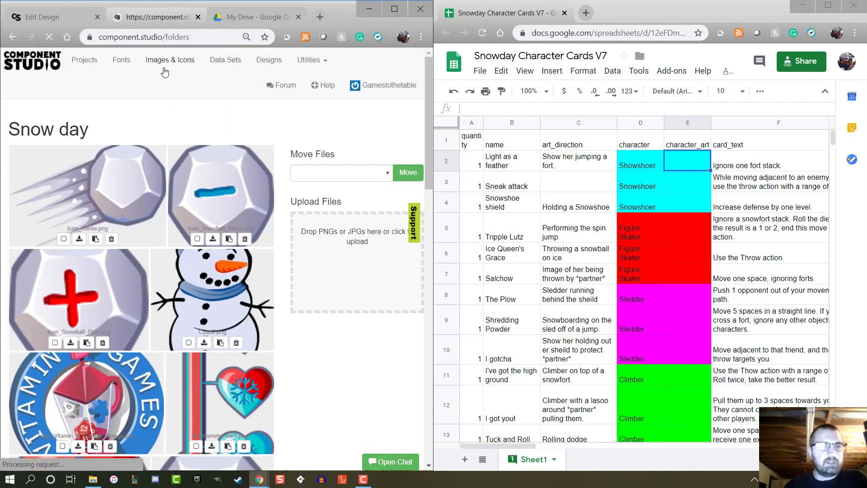
left_click(130, 193)
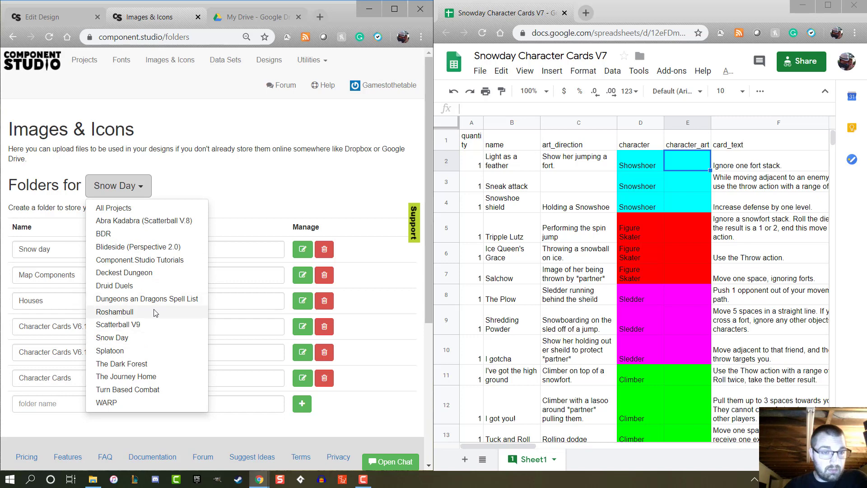
left_click(211, 128)
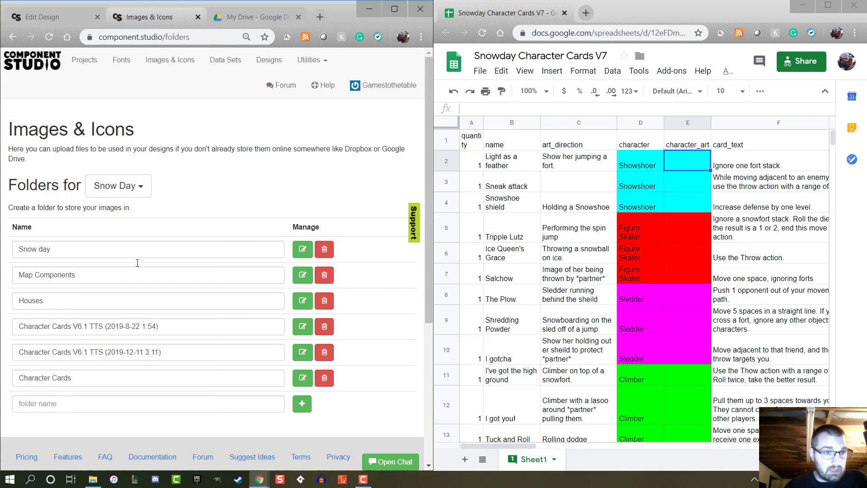
Open the Character Cards image folder and fill the character_art cells of the three Sledder cards with the link to character_sledder.png.
left_click(302, 379)
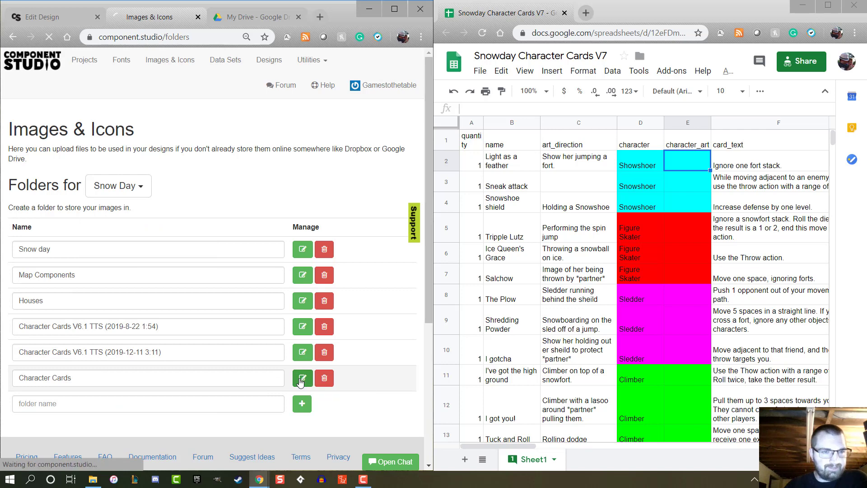
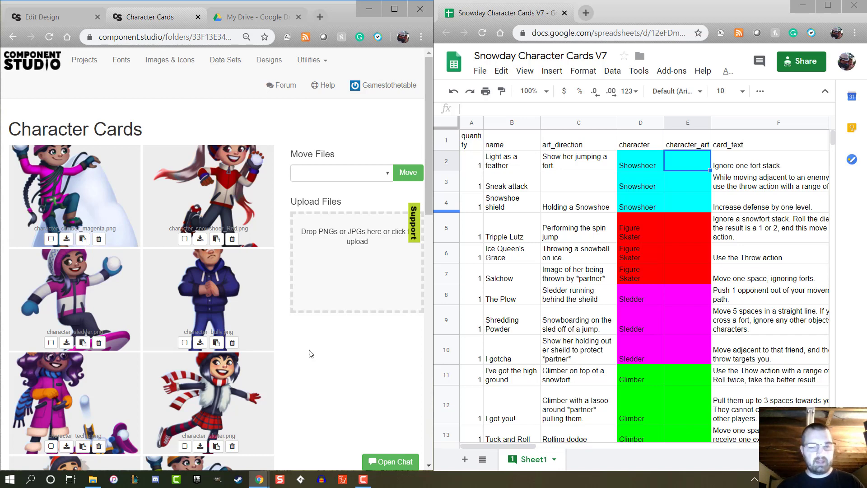
left_click(672, 294)
type("https://s3.amazonaws.com/files.component.studio/8C804B00-447D-11E9-B0AE-A396250EA484/character_sledder.png")
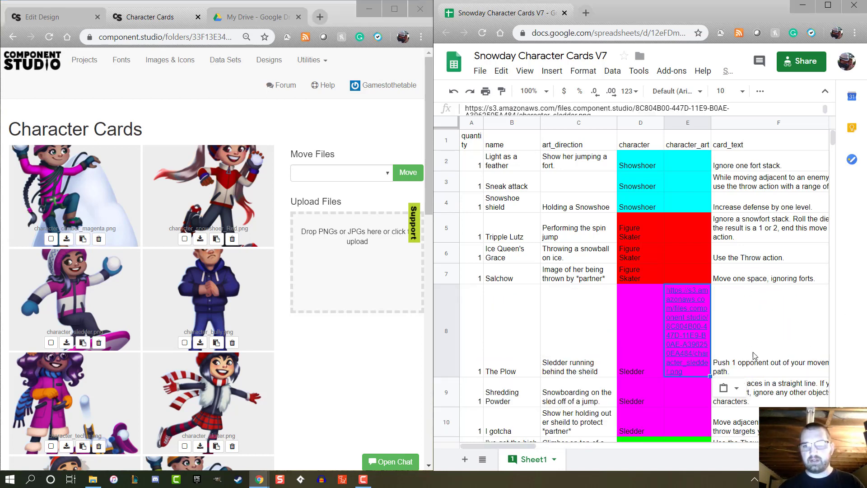
key("Down")
type("https://s3.amazonaws.com/files.component.studio/8C804B00-447D-11E9-B0AE-A396250EA484/character_sledder.png")
key("Down")
type("https://s3.amazonaws.com/files.component.studio/8C804B00-447D-11E9-B0AE-A396250EA484/character_sledder.png")
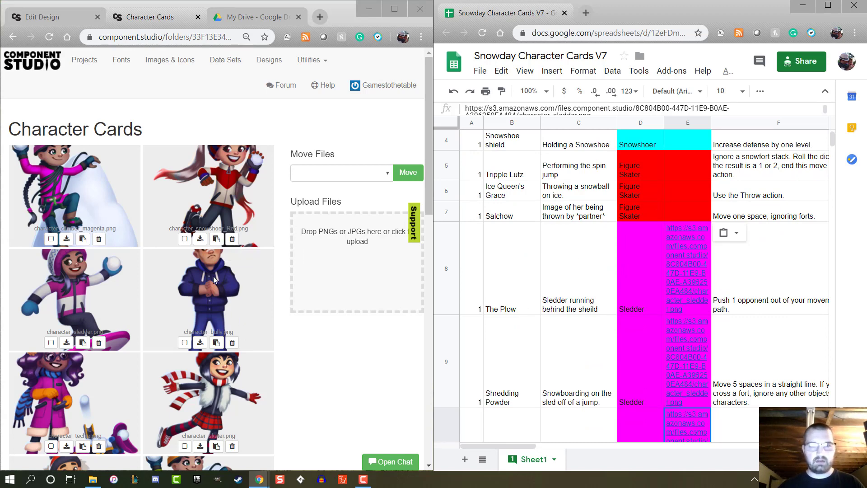
Fill the character_art cells of the Figure Skater cards with the character_skater.png link and the Snowshoer cards with the teal-outfit snowshoer image's link.
scroll(213, 291, "down", 3)
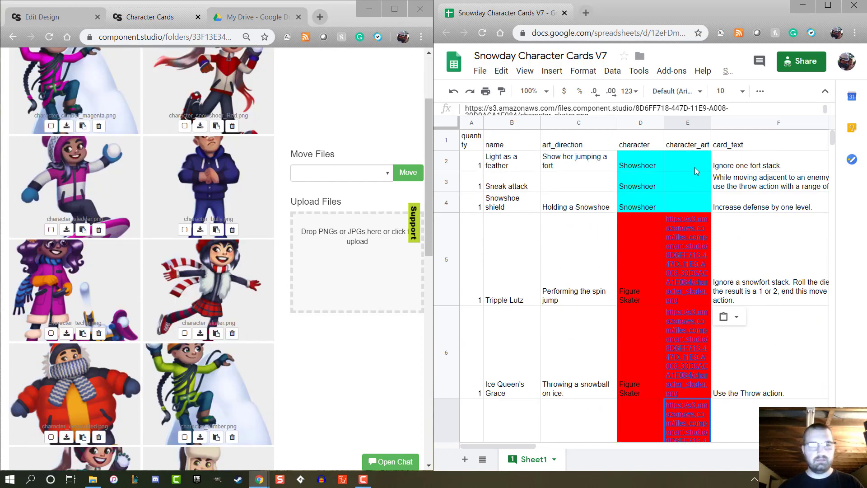
scroll(213, 271, "down", 10)
left_click(82, 145)
key("ctrl+v")
scroll(695, 221, "down", 10)
Open the formatting options for the spreadsheet's character_art column.
left_click(583, 70)
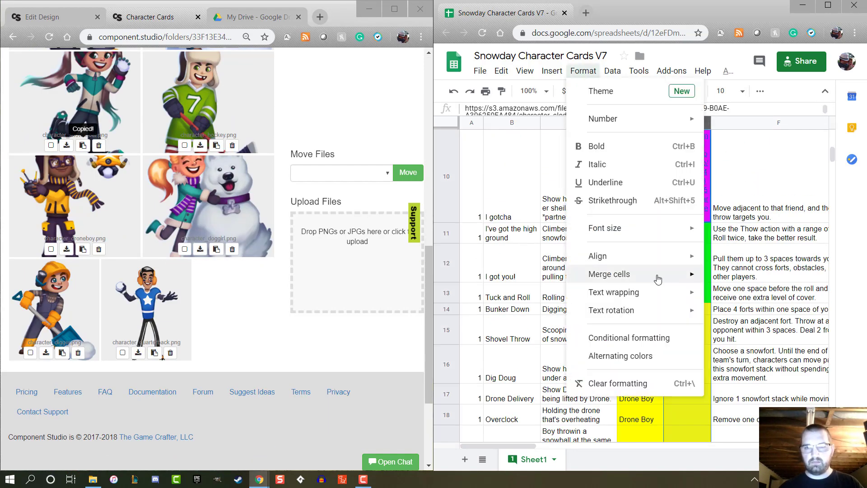
Paste the climber image link into the character_art cells of the three Climber rows, 11 to 13.
left_click(745, 293)
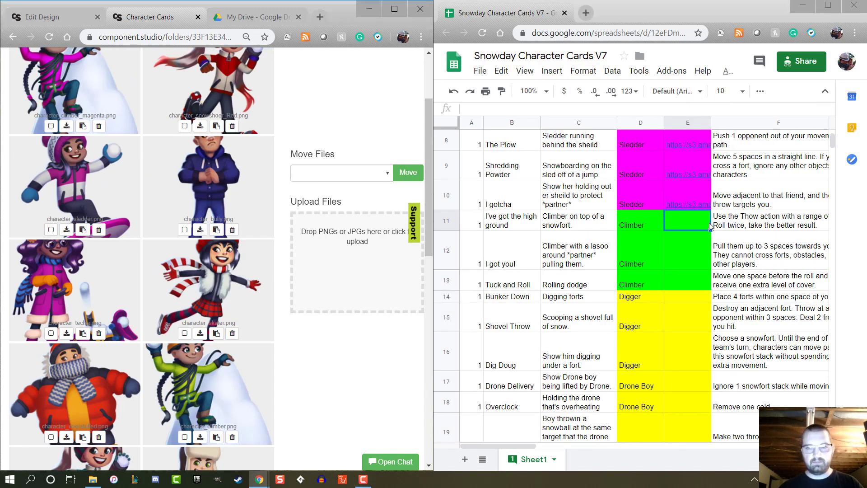
key("Down")
key("ctrl+v")
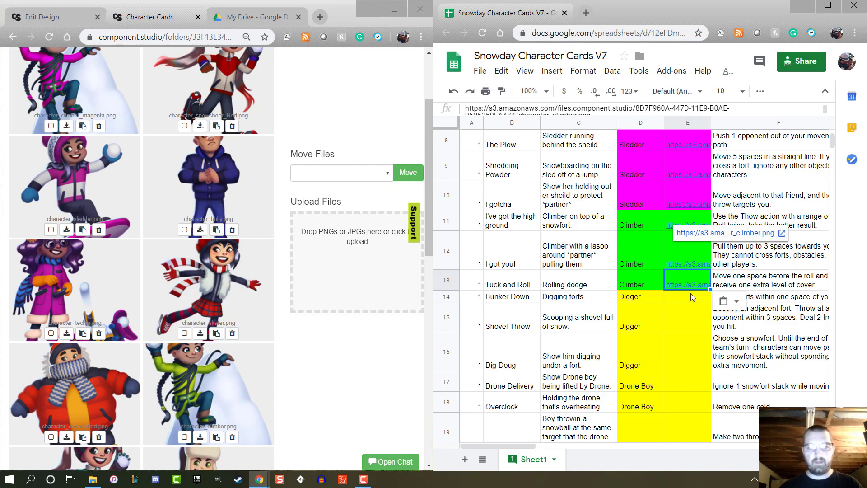
Copy the link of the digger image and paste it into the character_art cells for Bunker Down and Shovel Throw.
scroll(147, 354, "down", 9)
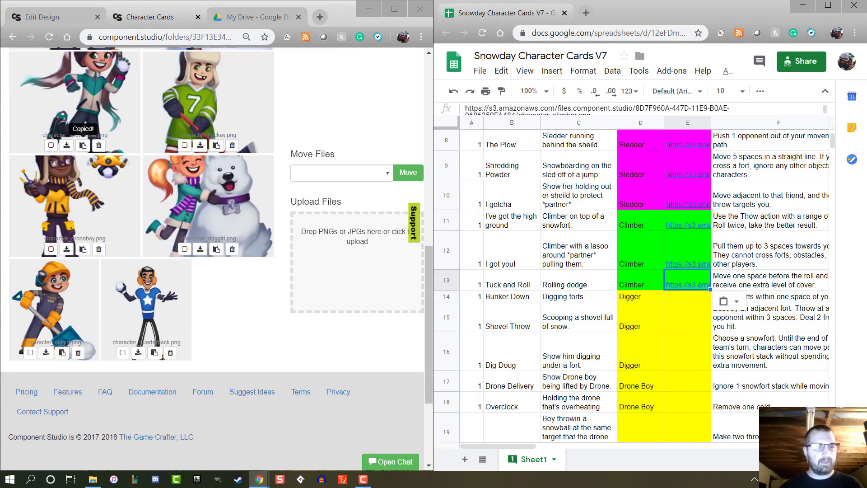
left_click(62, 353)
left_click(63, 354)
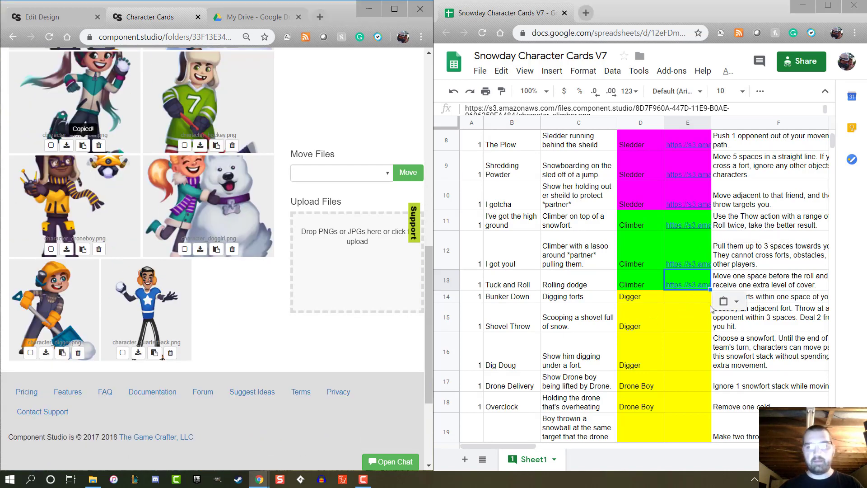
left_click(684, 301)
key("ctrl+v")
key("Down")
key("ctrl+v")
key("ctrl+Down")
key("ctrl+v")
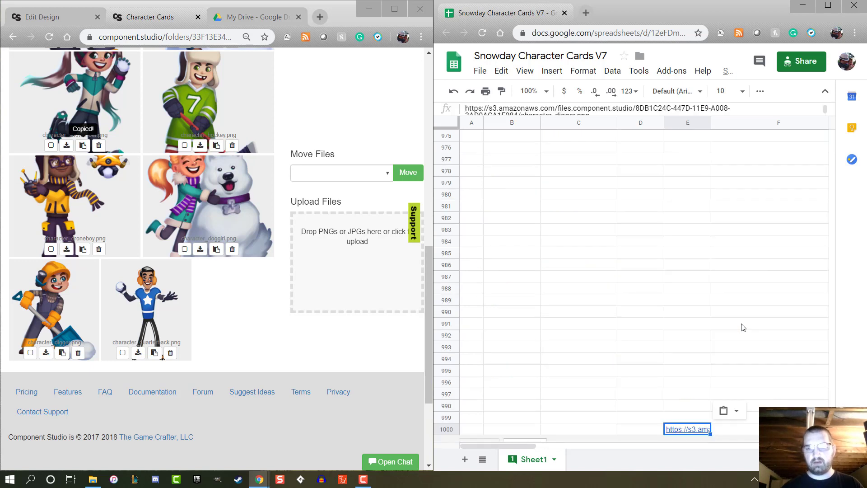
key("ctrl+z")
scroll(742, 327, "up", 15)
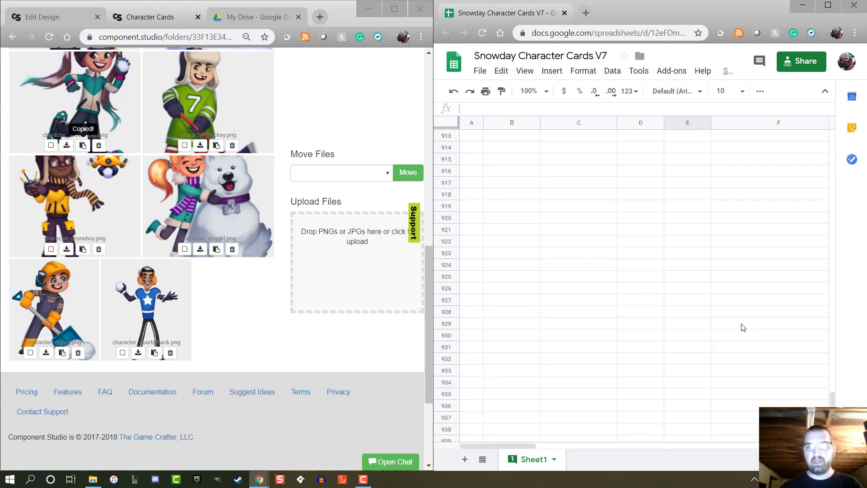
left_click_drag(831, 374, 808, 134)
scroll(731, 230, "down", 4)
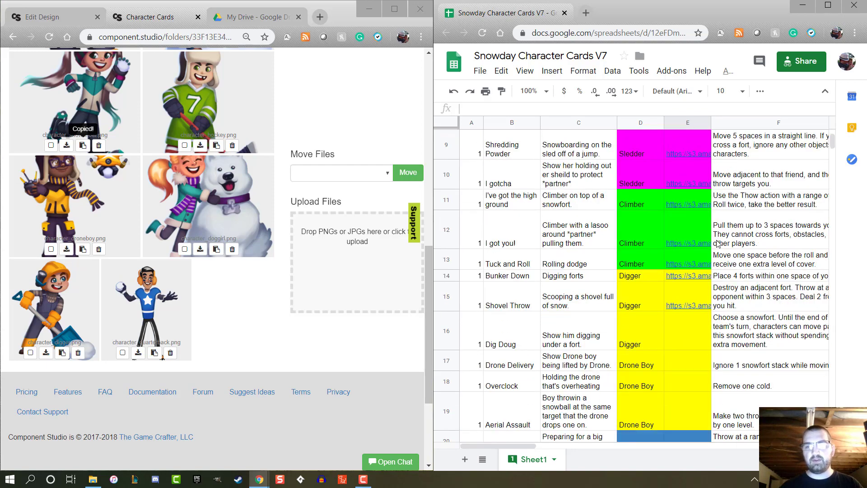
Add the digger image link to the Dig Doug row and the drone boy image link to the Drone Delivery and Overclock rows.
left_click(680, 331)
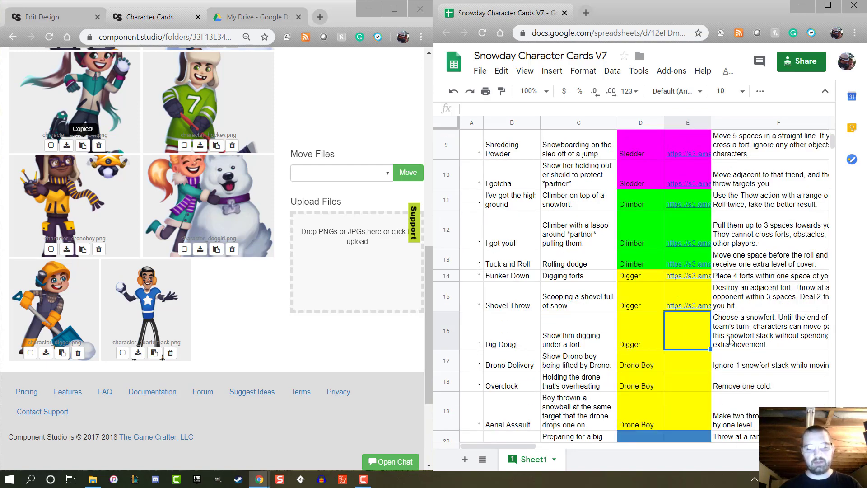
key("ctrl+v")
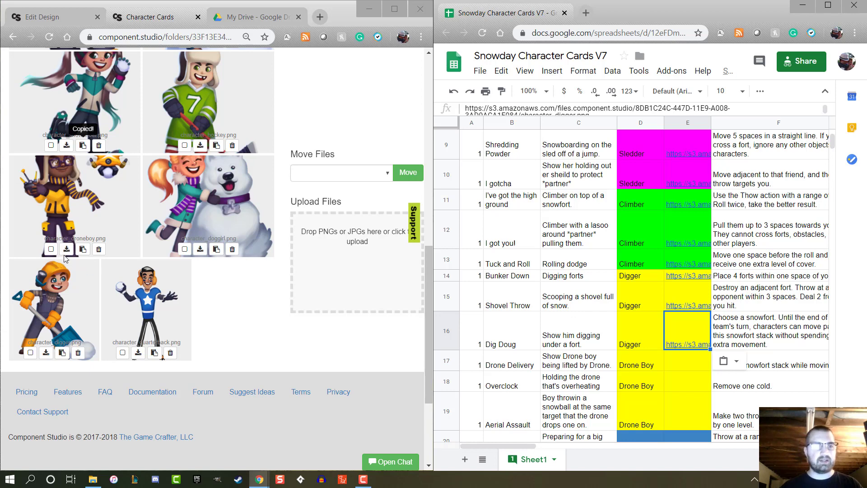
left_click(84, 253)
left_click(683, 363)
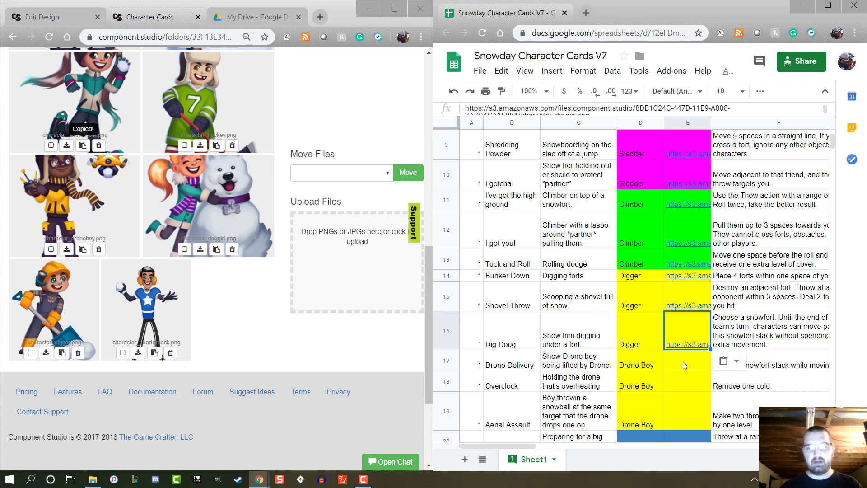
key("ctrl+v")
key("Down")
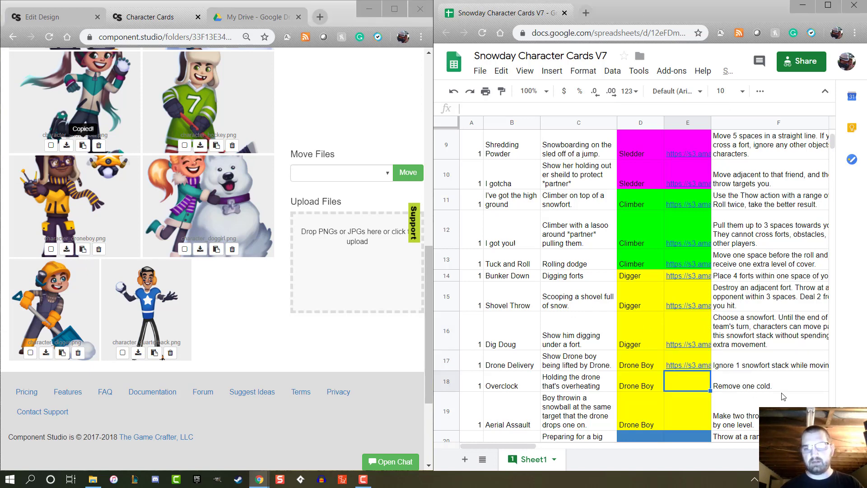
key("ctrl+Down")
key("ctrl+v")
key("ctrl+z")
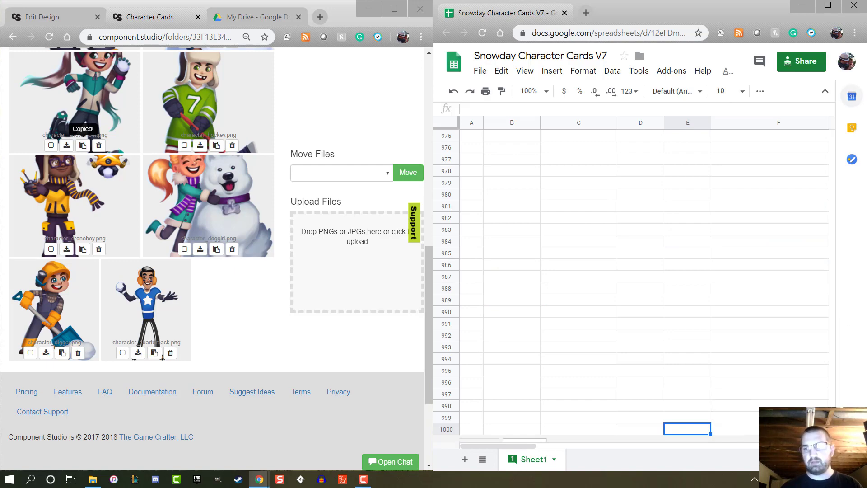
left_click_drag(831, 429, 814, 160)
scroll(815, 161, "up", 5)
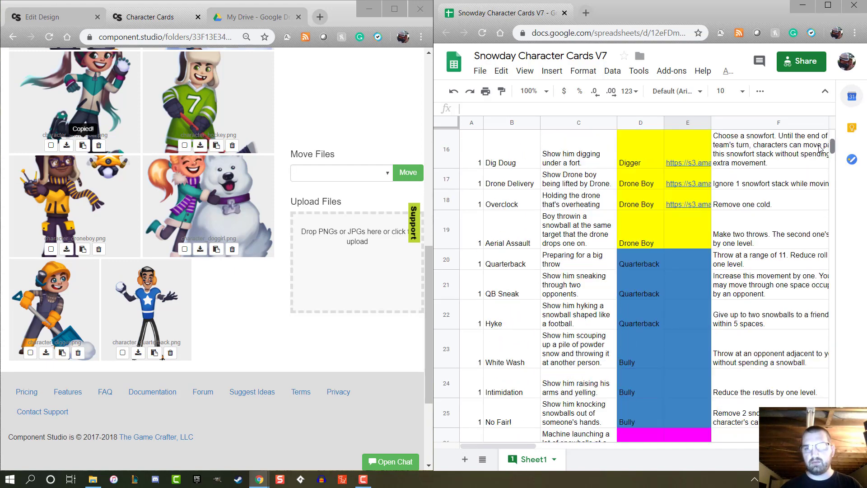
Fill the remaining character_art cells from Aerial Assault through Stick Trip with the image links of their characters.
left_click(688, 232)
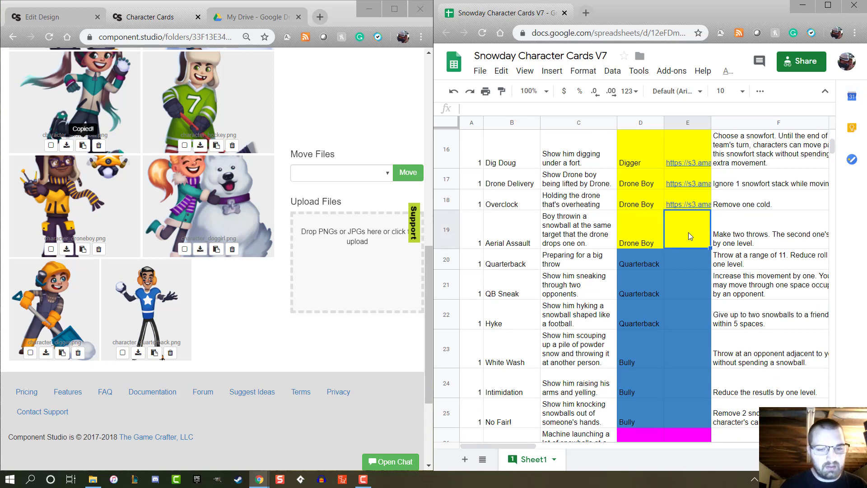
key("ctrl+v")
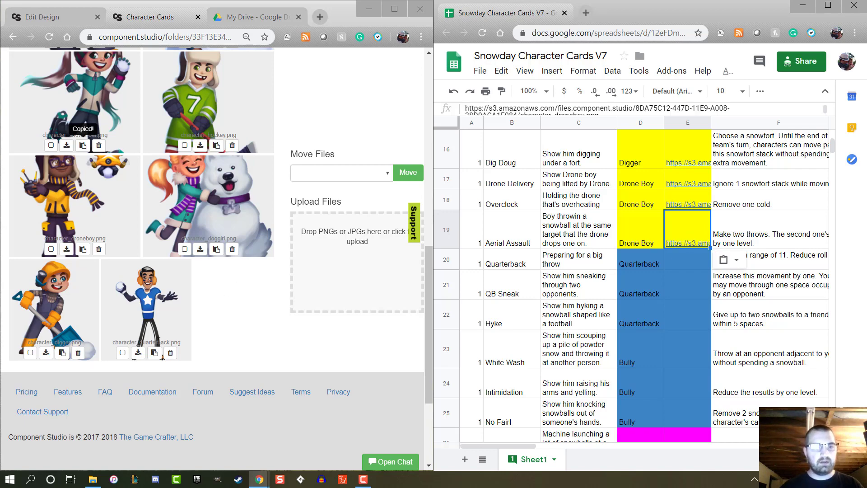
scroll(691, 293, "down", 5)
left_click(692, 301)
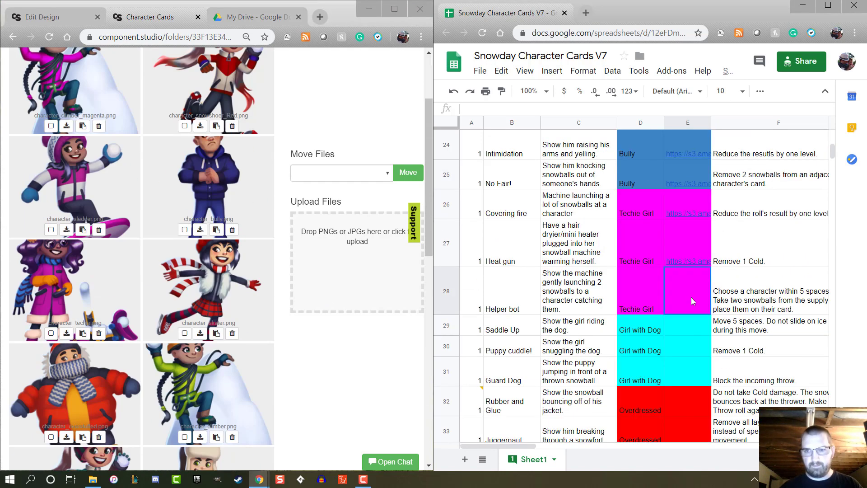
key("ctrl+v")
left_click(675, 332)
key("ctrl+v")
scroll(697, 352, "down", 3)
key("ctrl+v")
left_click(688, 387)
key("ctrl+v")
left_click(425, 311)
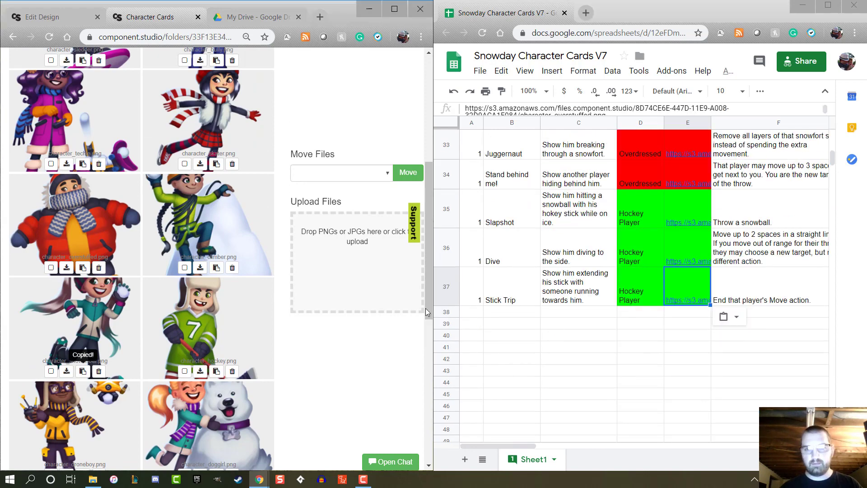
left_click(700, 325)
Publish the entire spreadsheet to the web as comma-separated values (.csv).
scroll(700, 325, "up", 15)
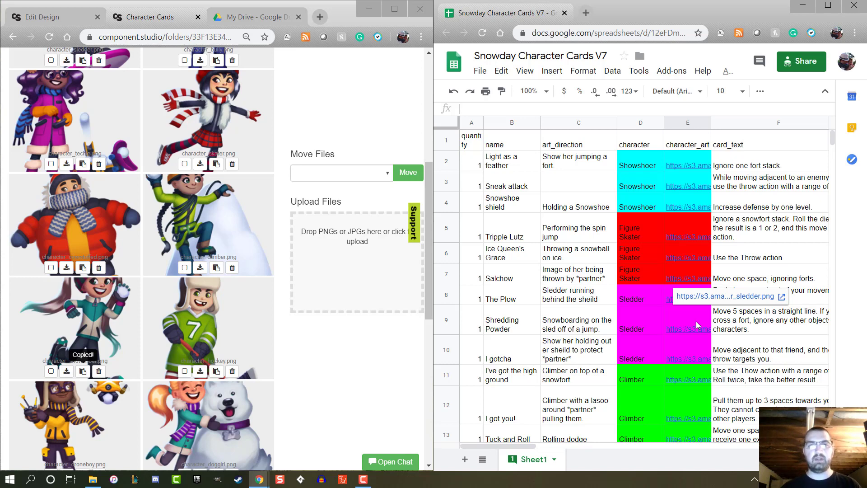
left_click(484, 71)
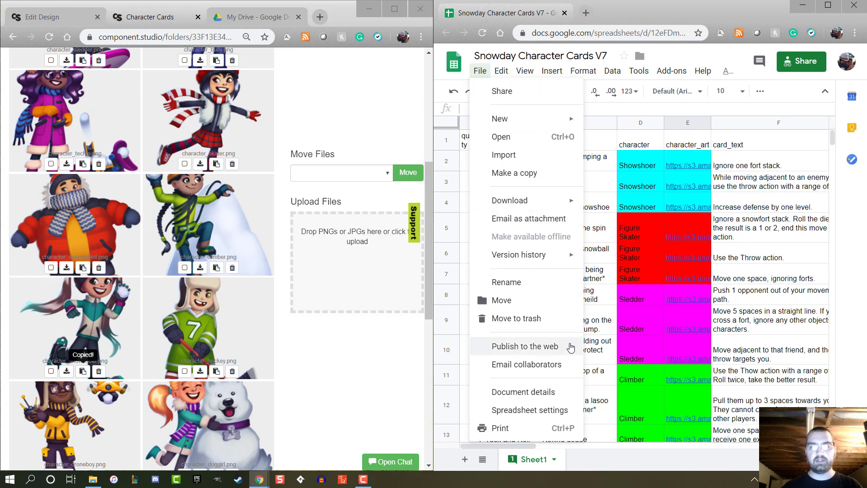
left_click(569, 347)
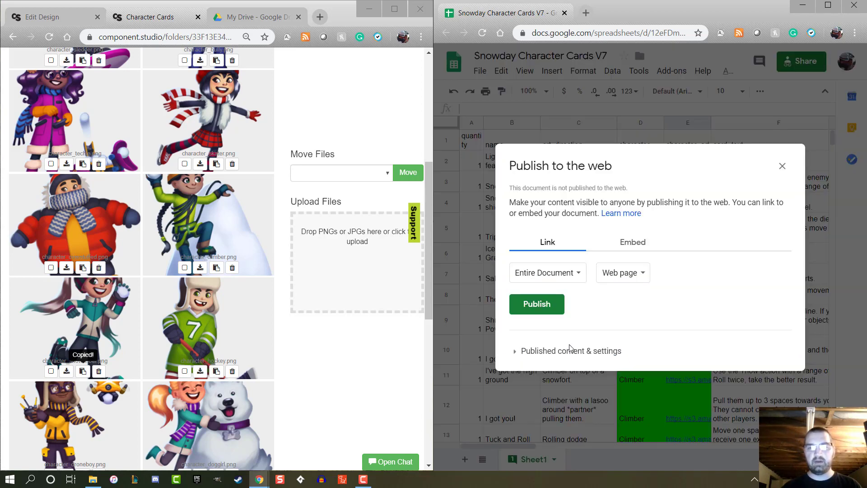
left_click(619, 275)
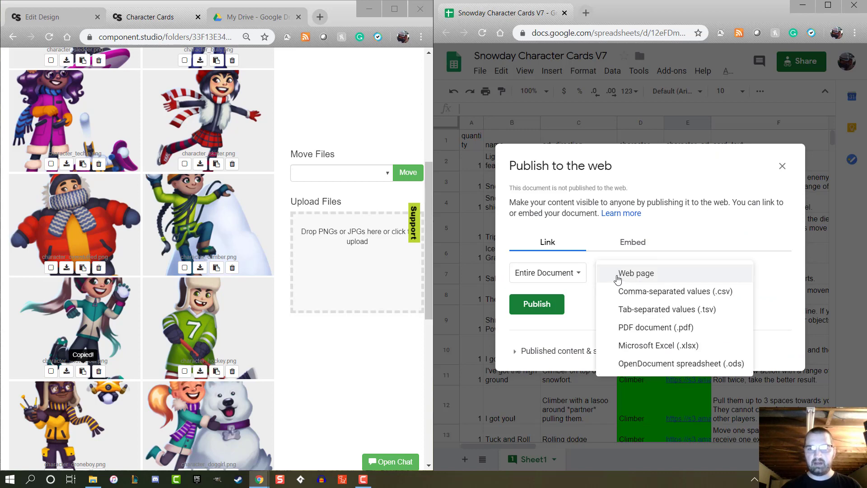
left_click(619, 291)
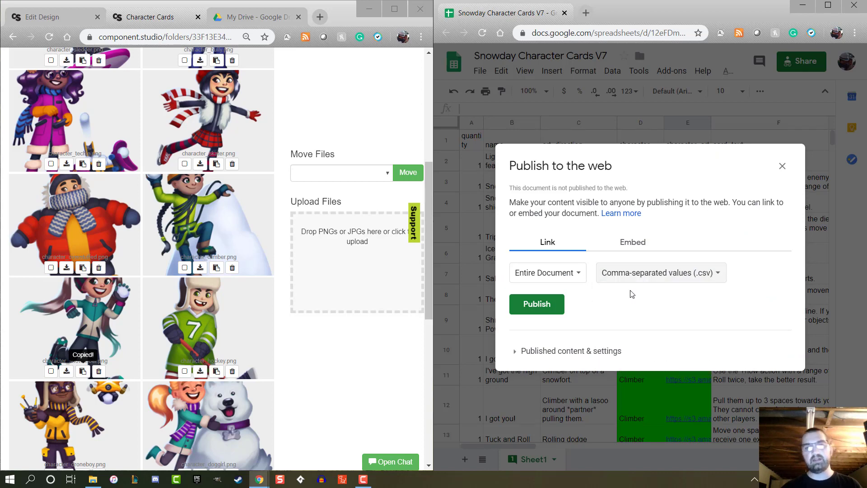
left_click(552, 303)
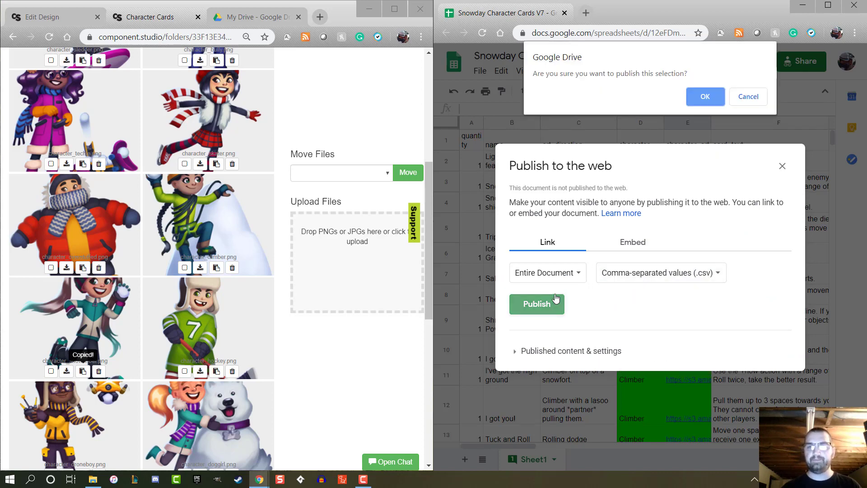
left_click(702, 97)
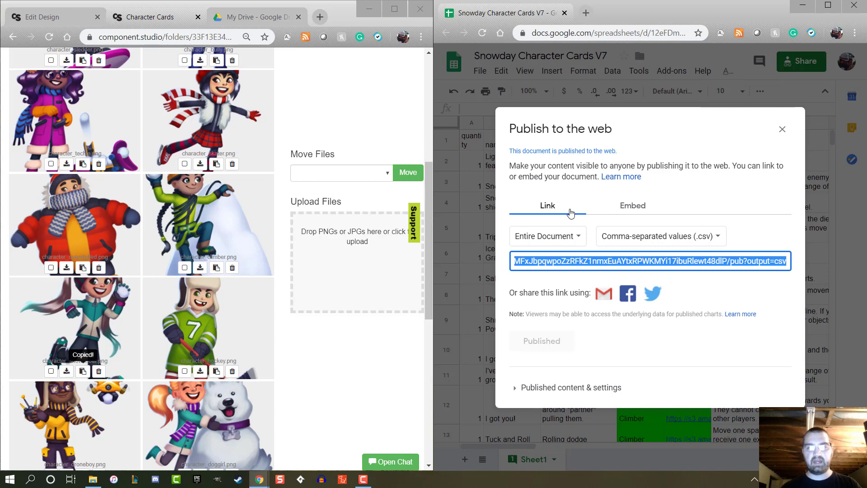
Switch to Component Studio, maximize its window and open the Data Sets page in a separate tab.
left_click(42, 17)
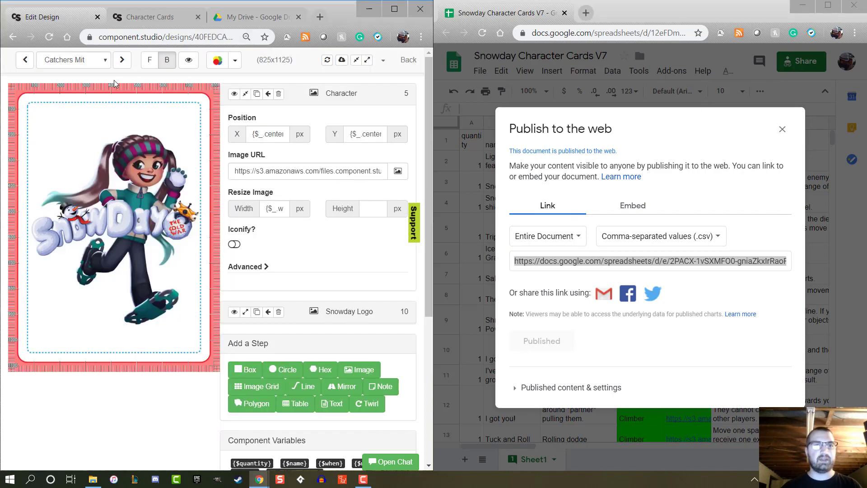
right_click(409, 63)
left_click(411, 68)
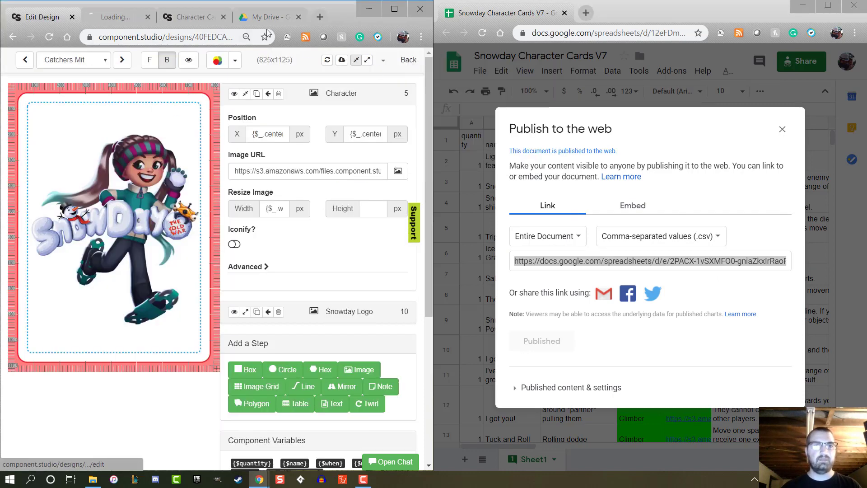
left_click(394, 8)
left_click(188, 18)
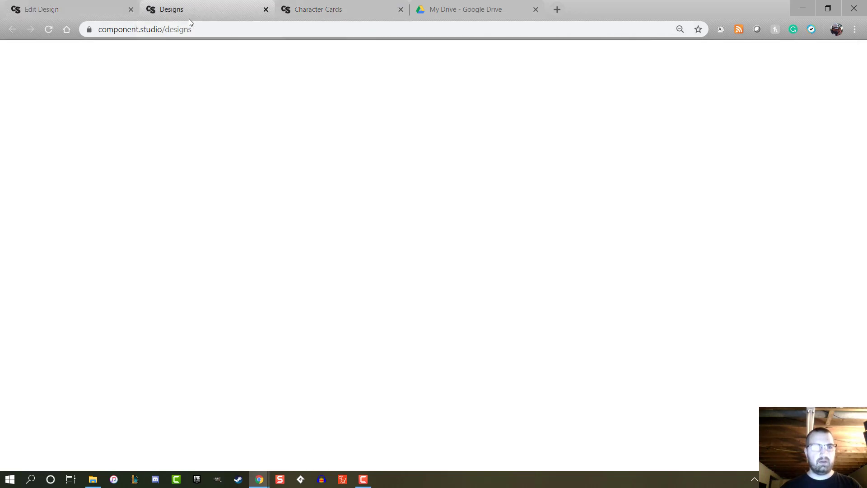
left_click(230, 55)
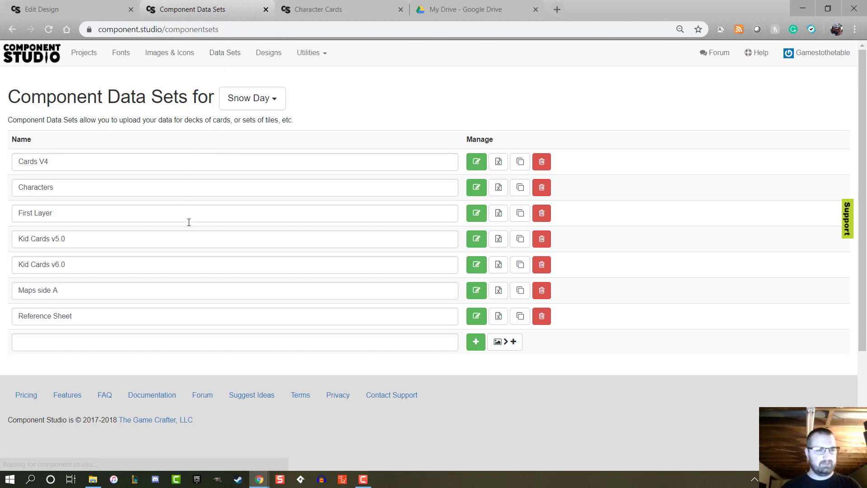
Create a component data set named Character Action Cards in the Snow Day project.
left_click(208, 348)
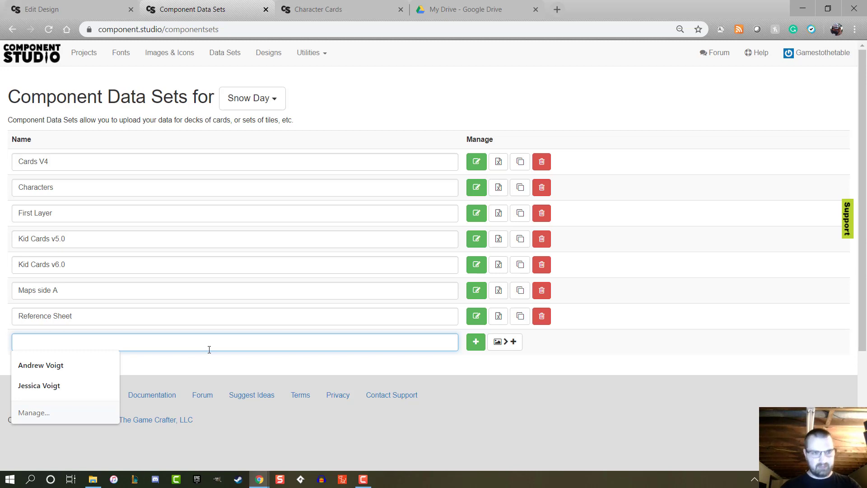
type("C")
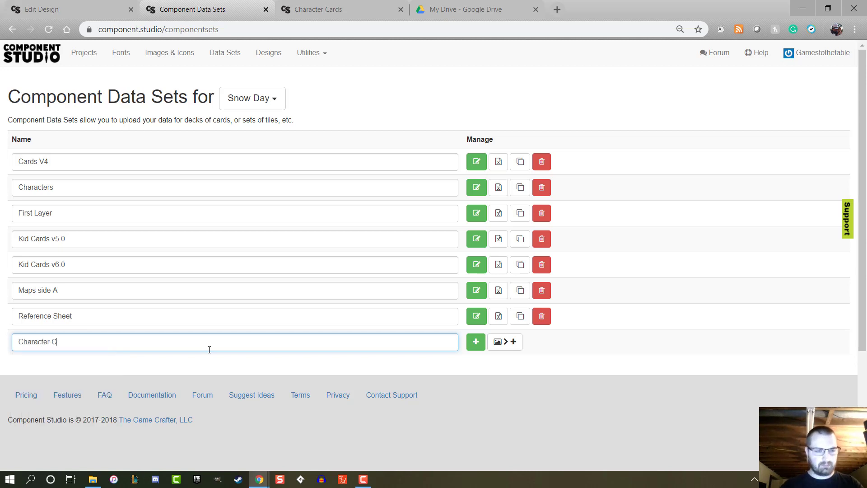
key("BackSpace")
type("Action ")
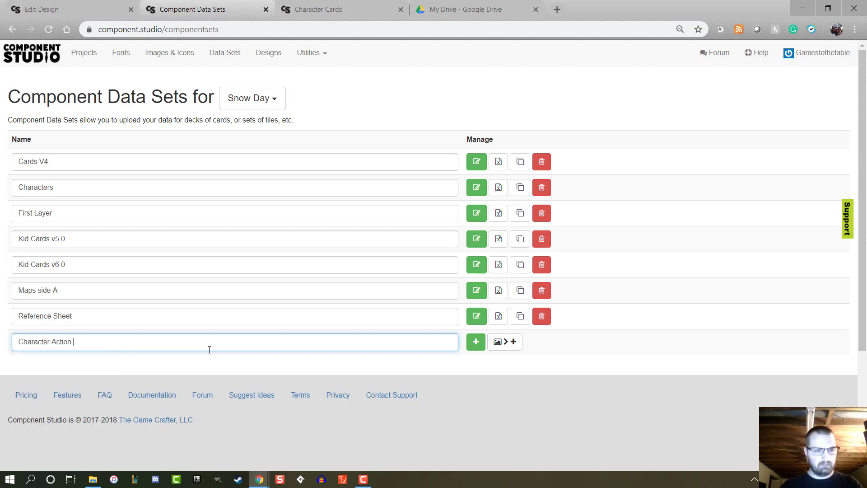
type("Cards")
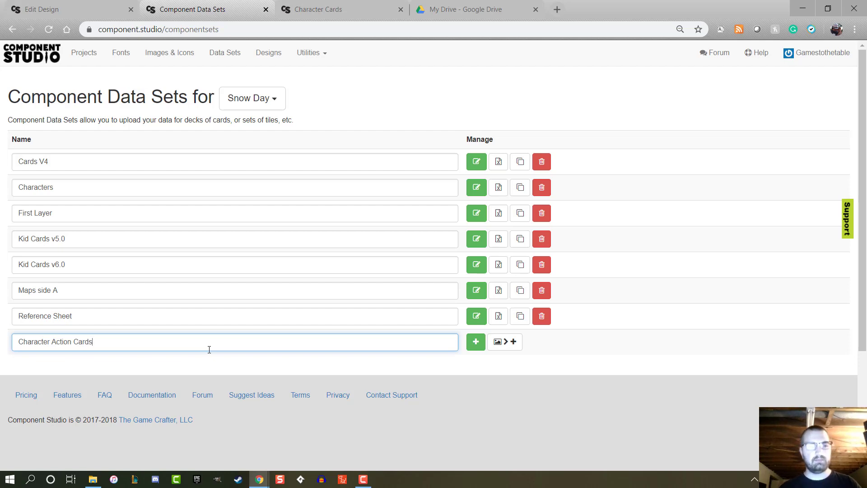
left_click(479, 342)
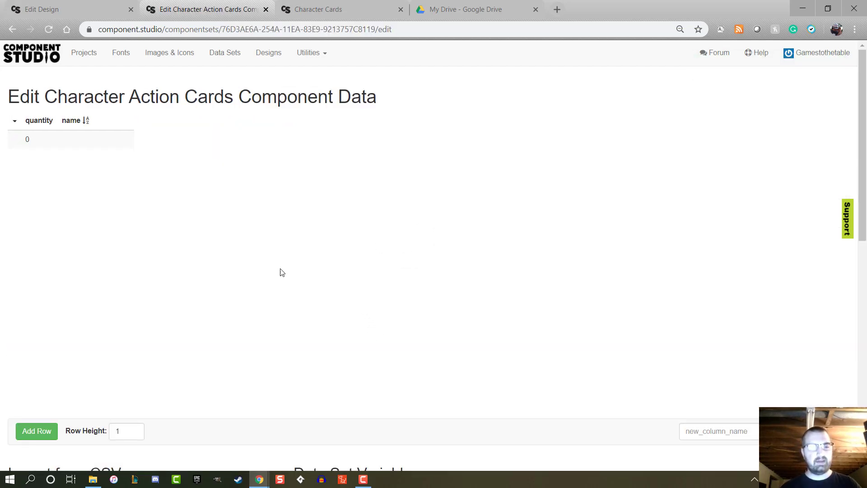
Import the spreadsheet into the data set from its published Google Sheets link, overwriting the current data.
scroll(280, 272, "down", 5)
left_click(119, 343)
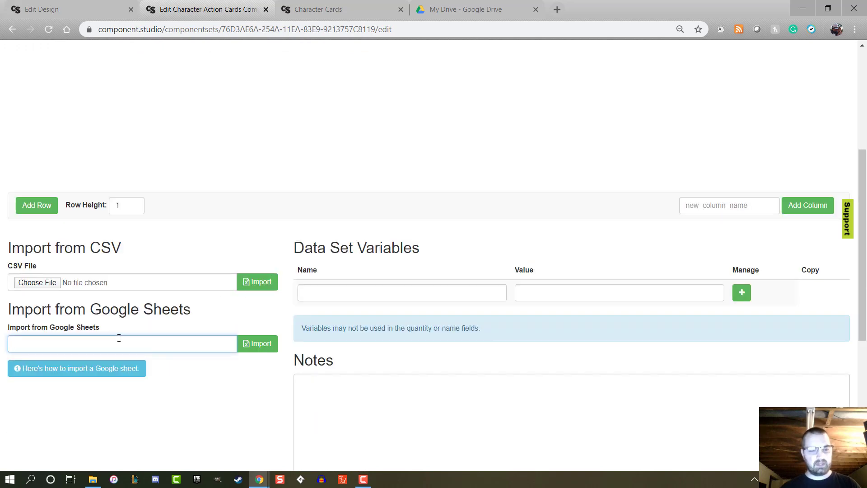
key("ctrl+v")
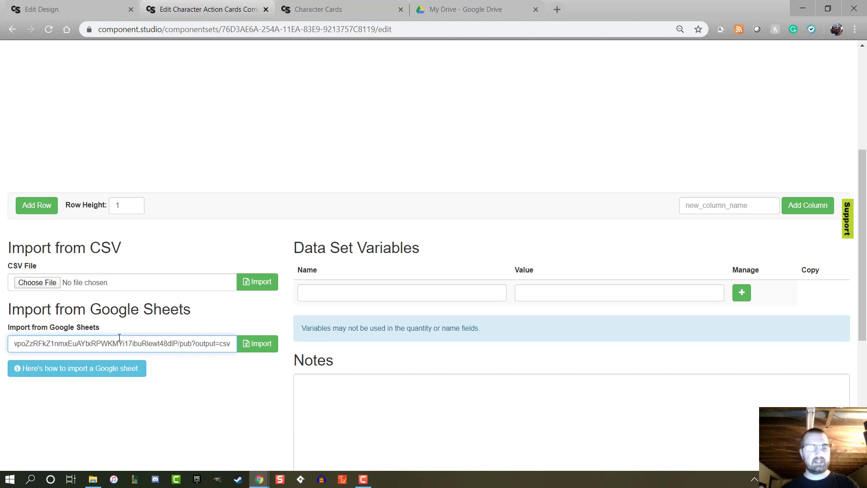
left_click(251, 344)
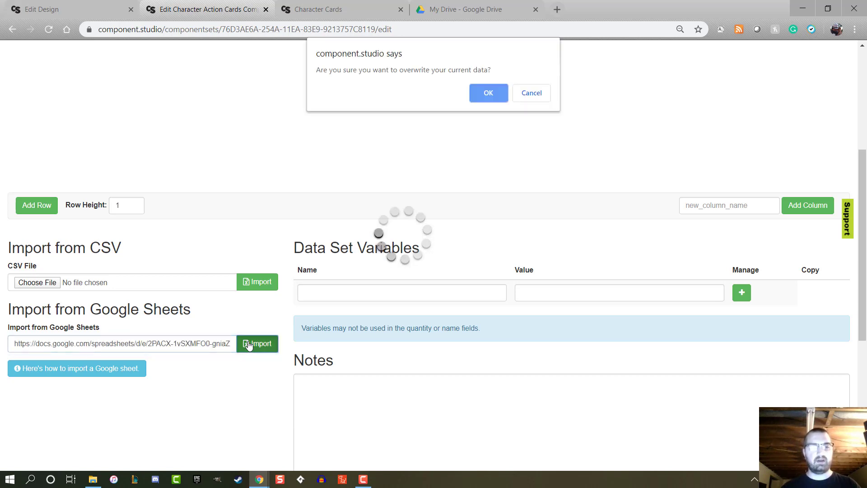
left_click(504, 95)
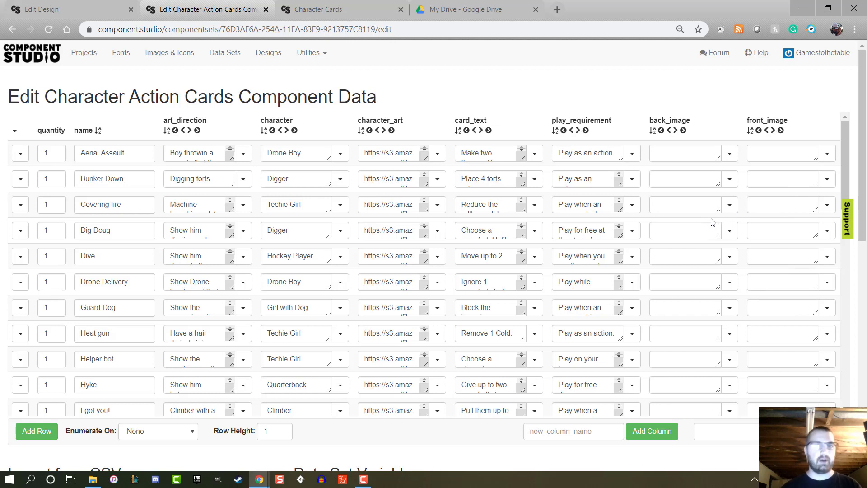
double_click(698, 121)
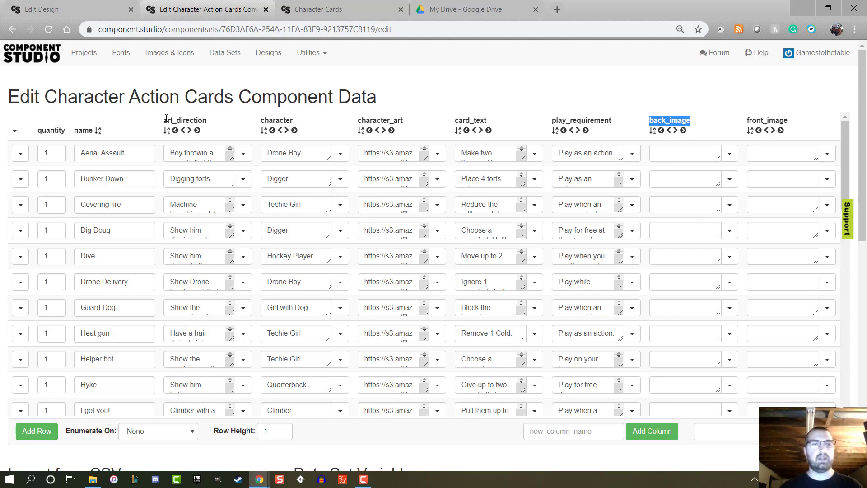
left_click_drag(166, 118, 226, 120)
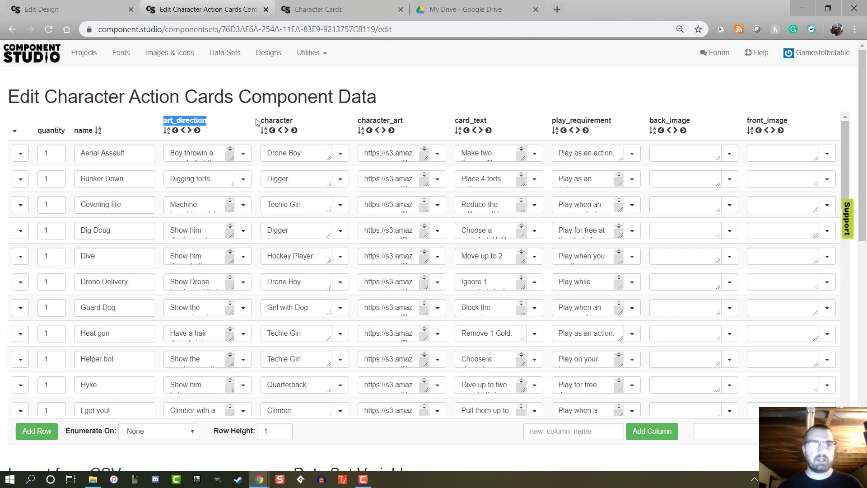
left_click(284, 118)
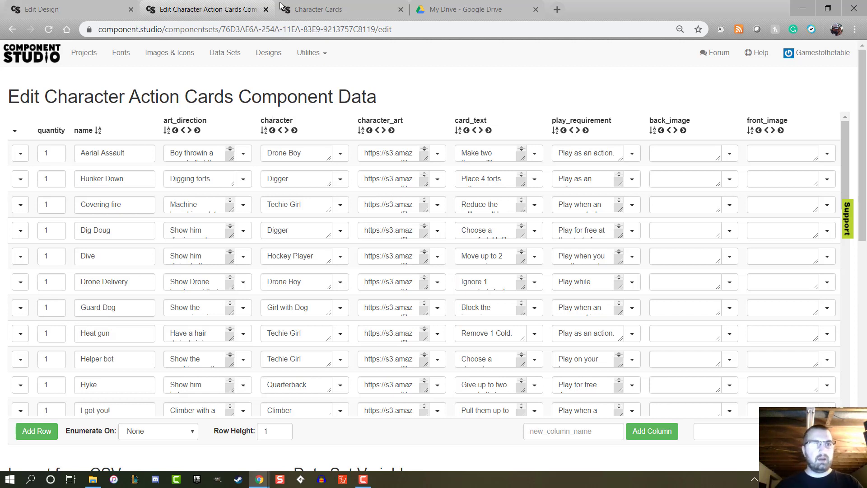
Return to the list of Snow Day designs and assign the Character Action Cards data set to Character Ability Cards.
left_click(338, 8)
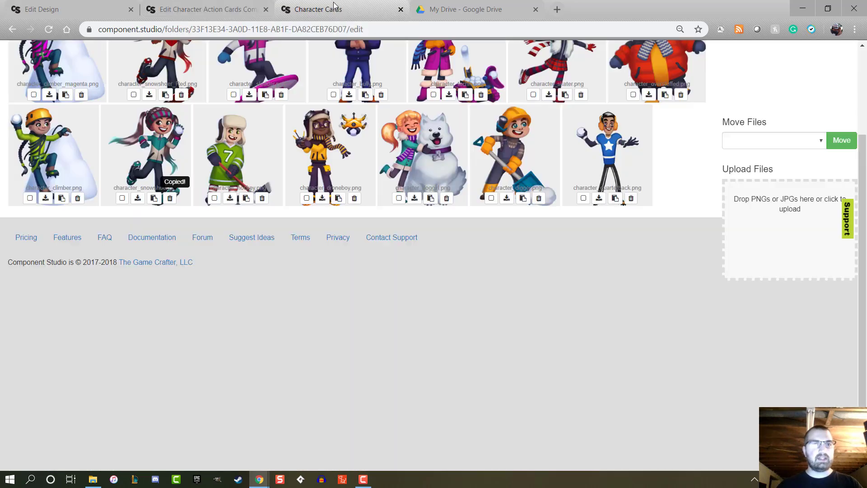
left_click(101, 9)
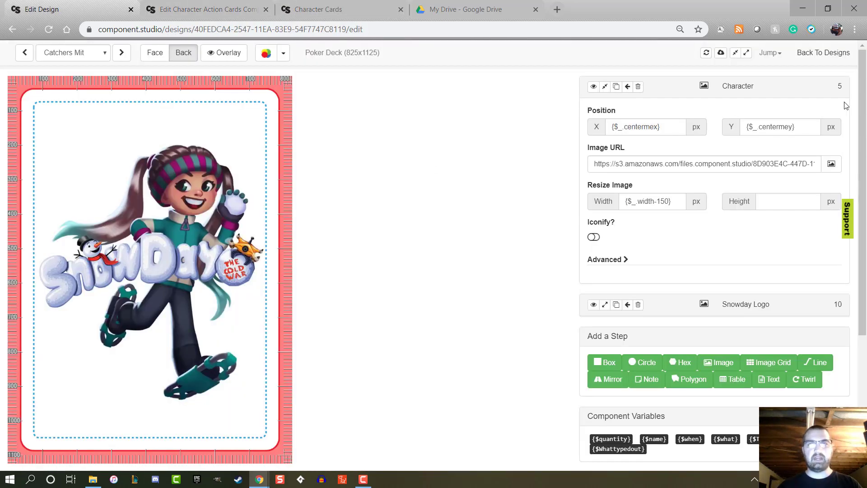
left_click(828, 54)
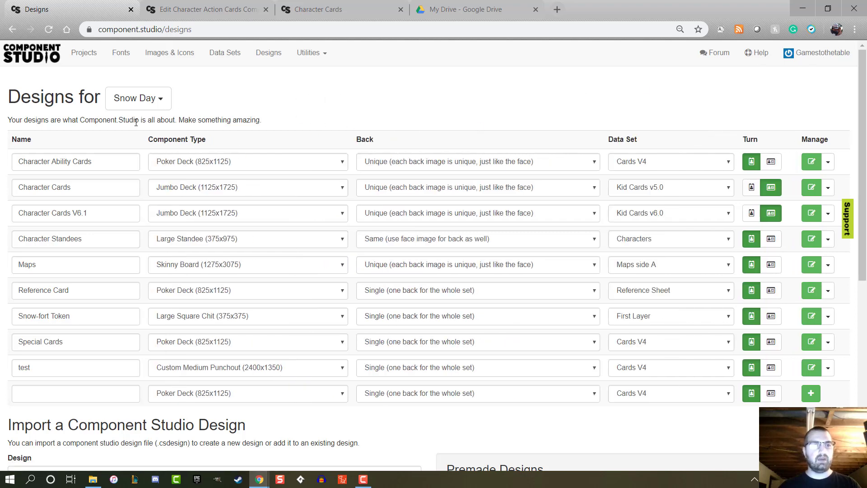
left_click_drag(17, 163, 158, 159)
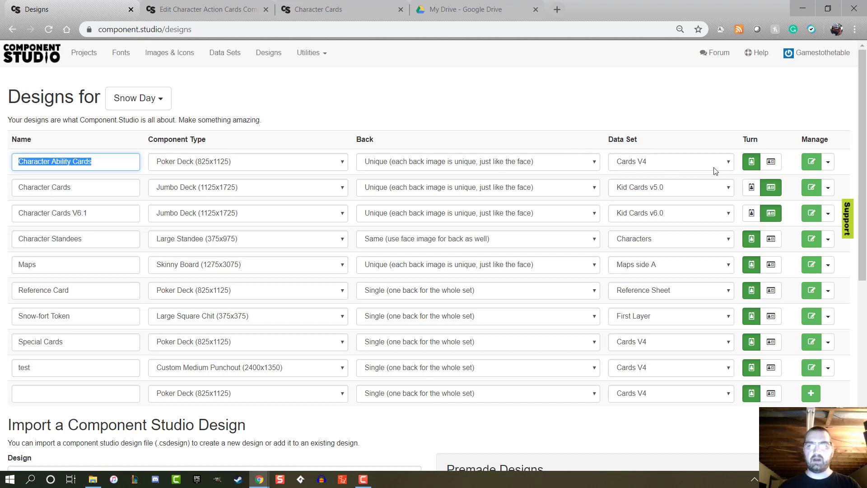
left_click(729, 163)
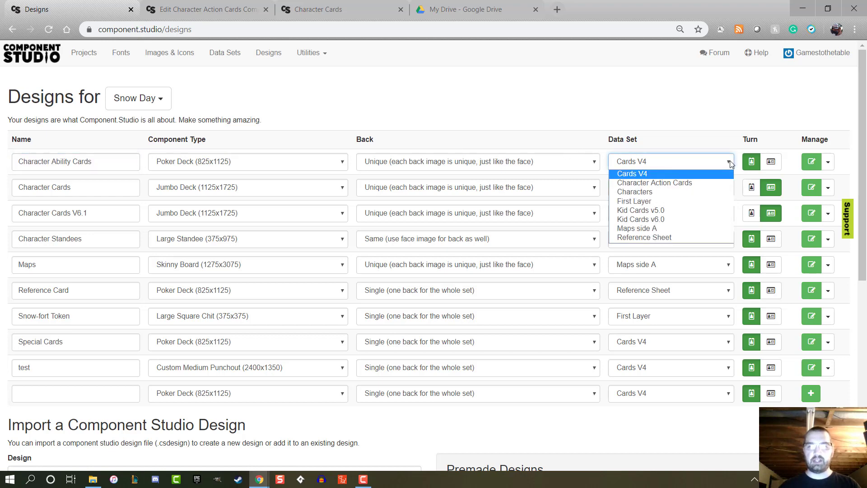
left_click(718, 183)
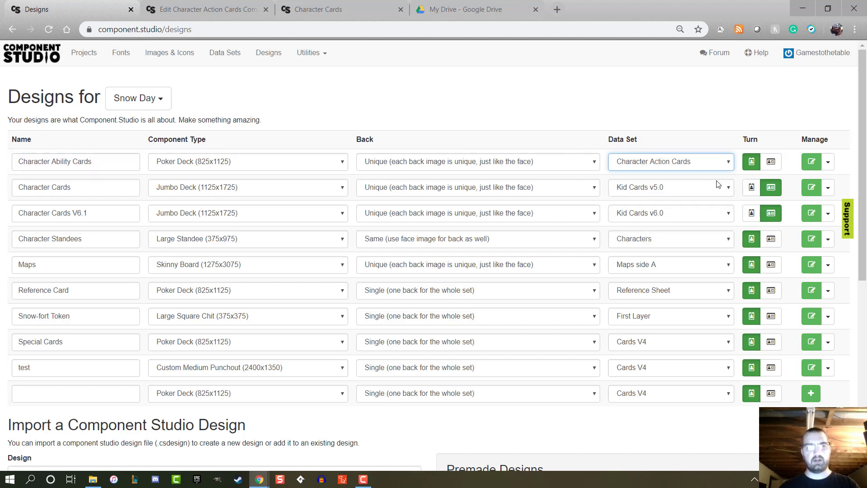
Open the Character Ability Cards design for editing and set the Character Image's URL on the face to {$character_art}.
left_click(811, 162)
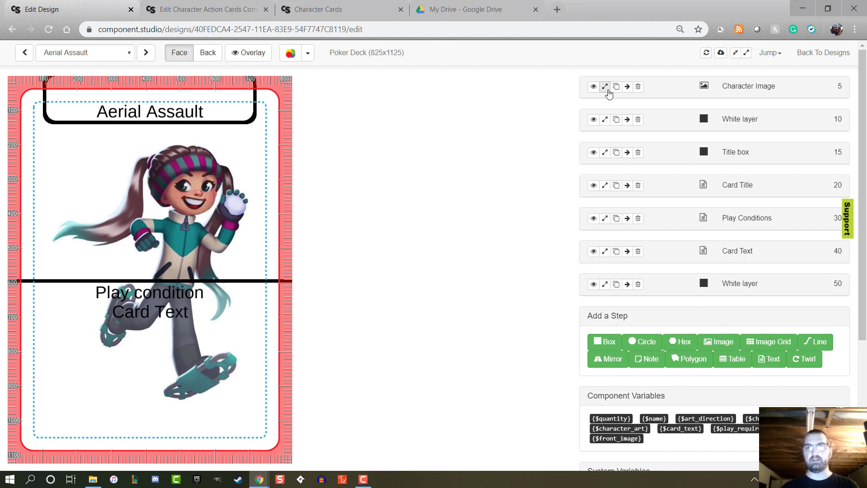
left_click(754, 90)
scroll(697, 303, "down", 3)
scroll(697, 303, "down", 5)
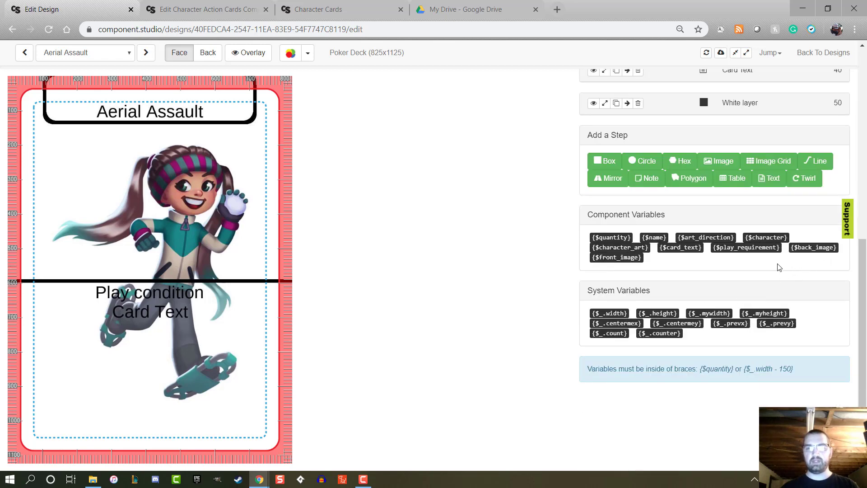
scroll(642, 250, "up", 8)
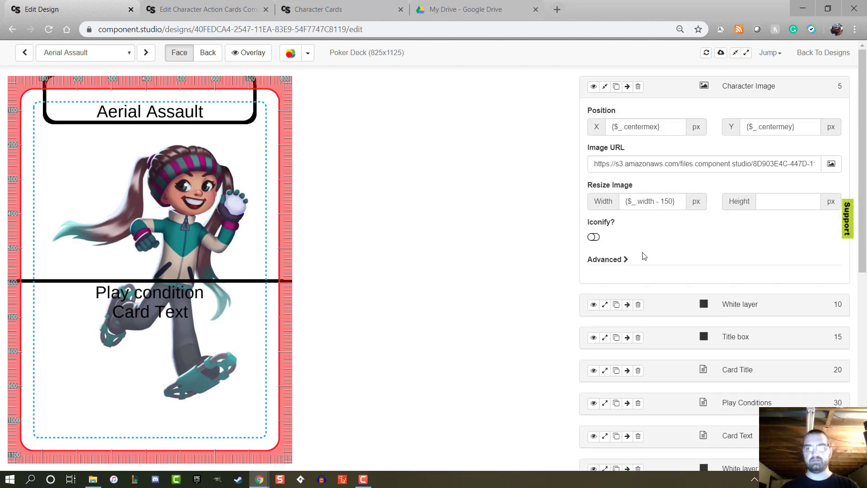
triple_click(667, 161)
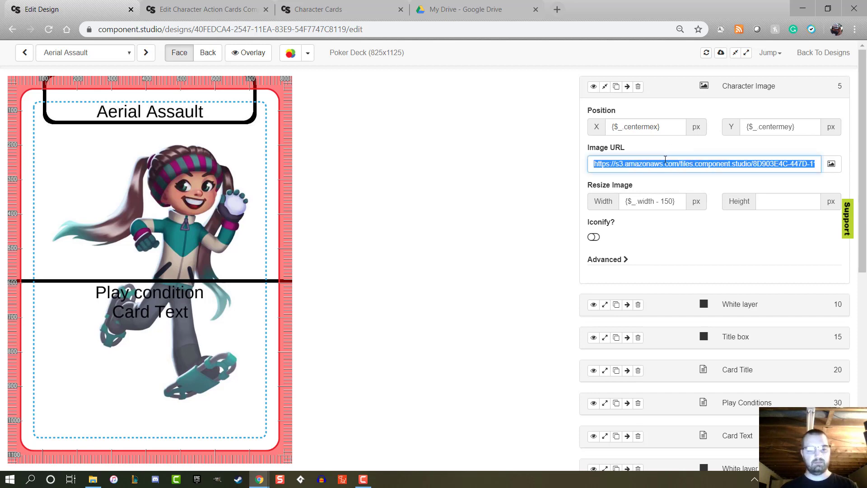
type("{$character_art}")
left_click(469, 209)
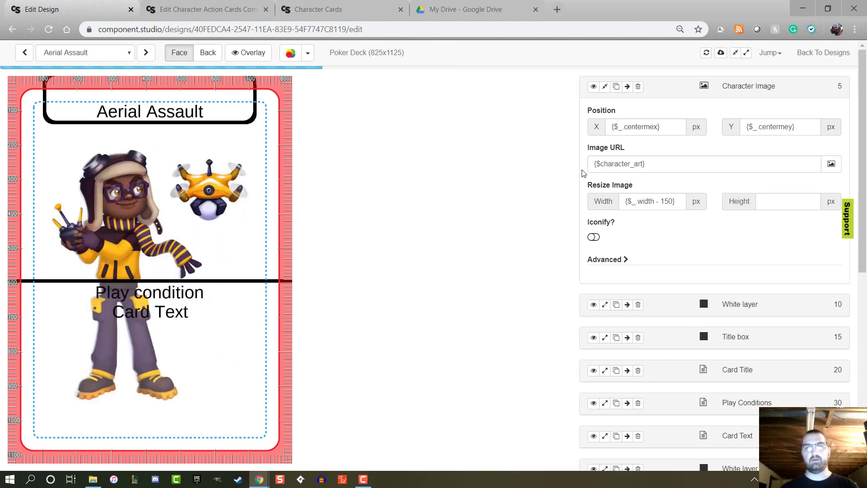
Preview the face of the "I got you!" card with its character image.
triple_click(661, 164)
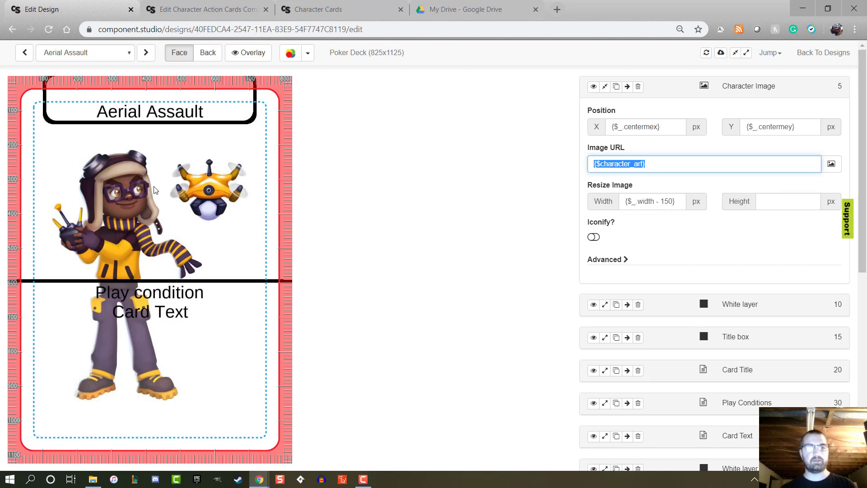
left_click(129, 54)
left_click(94, 158)
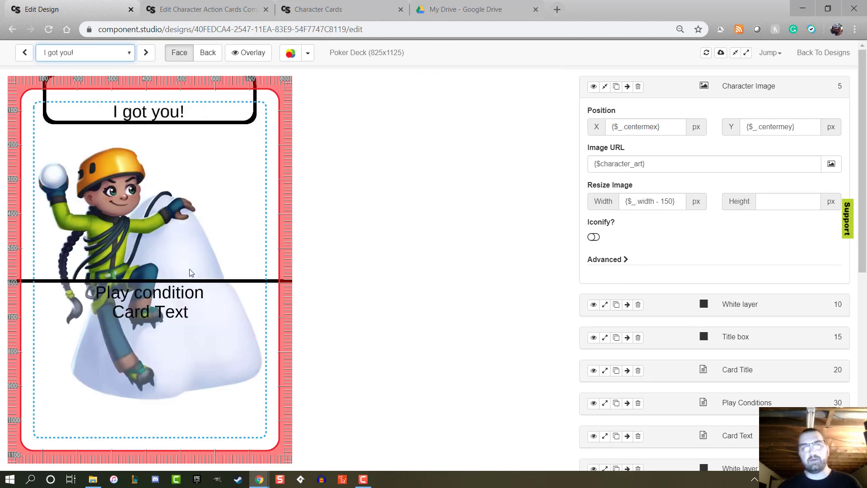
left_click_drag(644, 162, 411, 170)
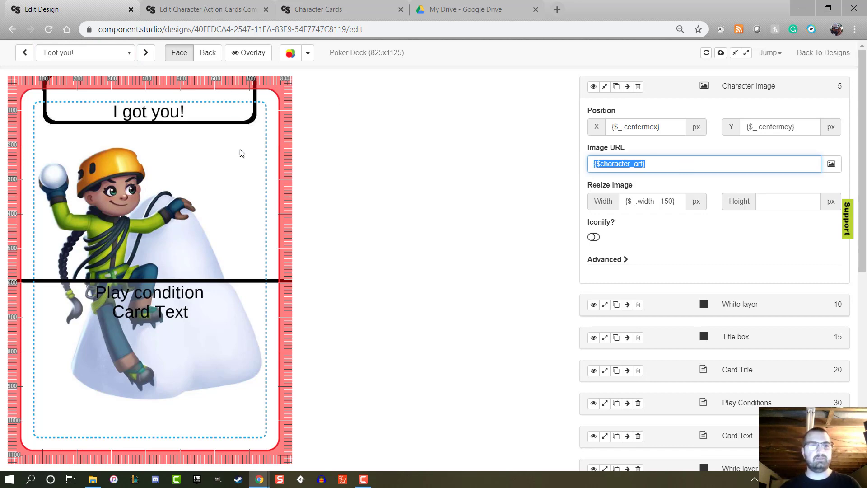
On the card's back, replace the Character image URL with {$character_art}.
left_click(208, 52)
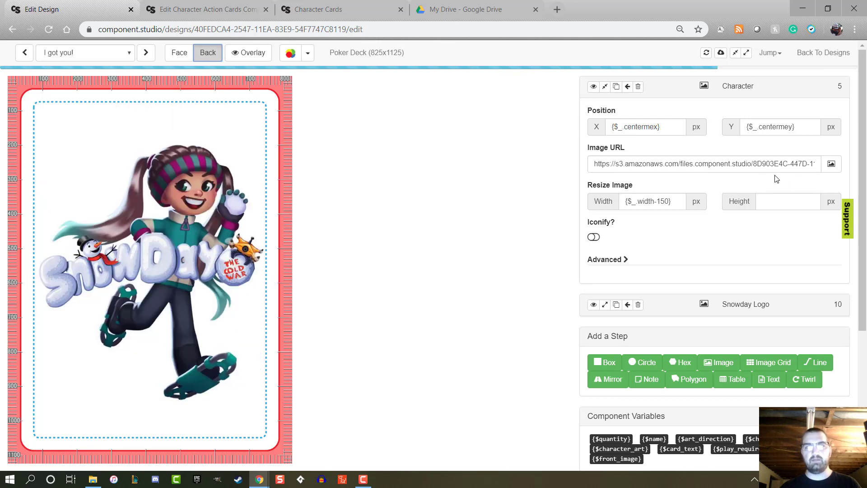
left_click(754, 166)
left_click(779, 165)
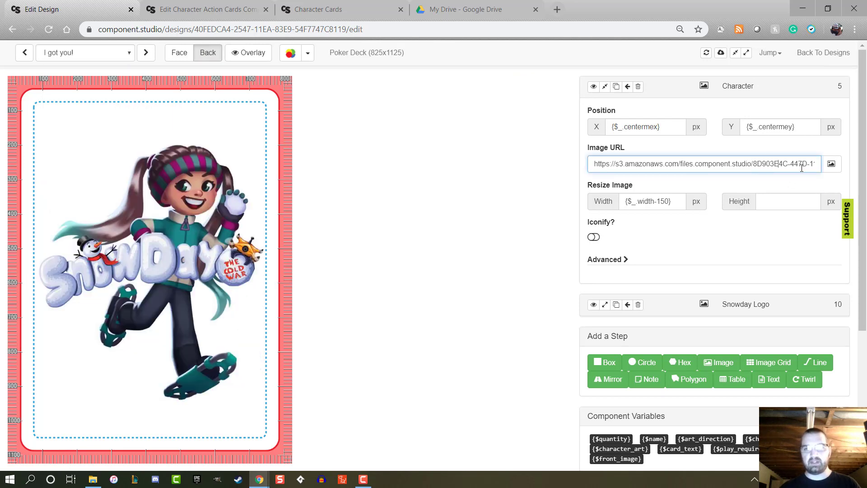
left_click_drag(806, 164, 594, 164)
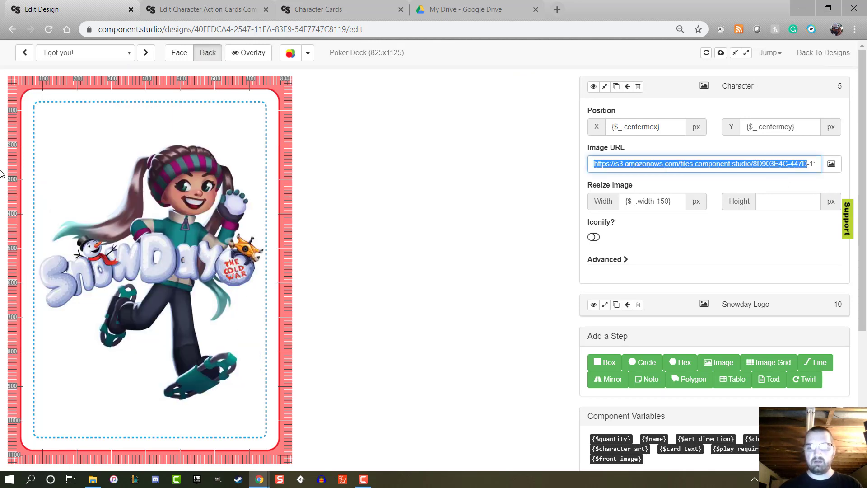
key("Delete")
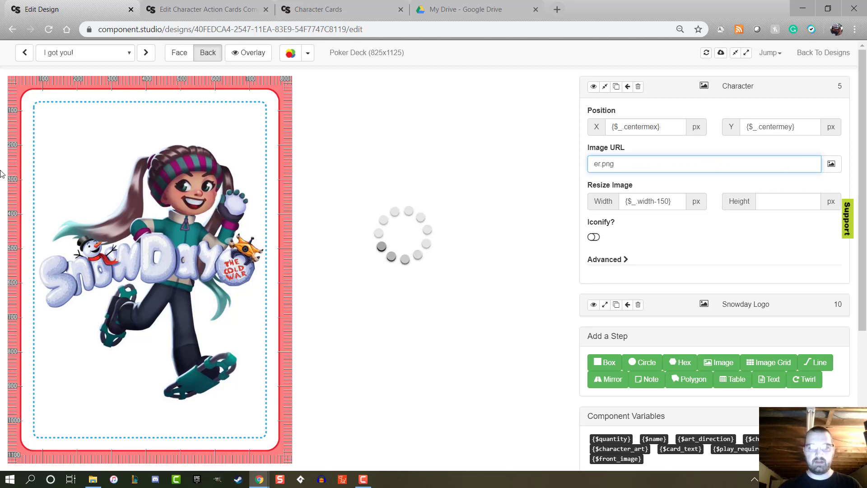
type("snowsho")
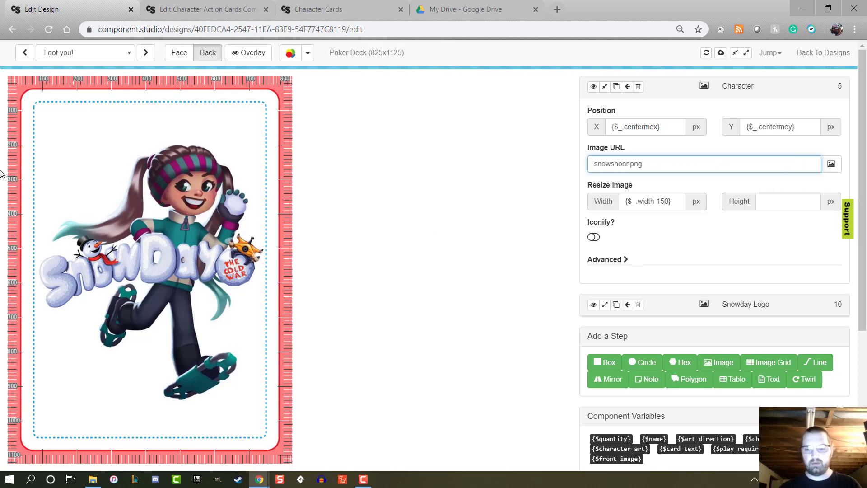
key("BackSpace")
key("BackSpace")
key("BackSpace")
key("BackSpace")
key("BackSpace")
key("BackSpace")
key("BackSpace")
key("BackSpace")
key("BackSpace")
key("BackSpace")
key("BackSpace")
key("BackSpace")
type("{$character_art}")
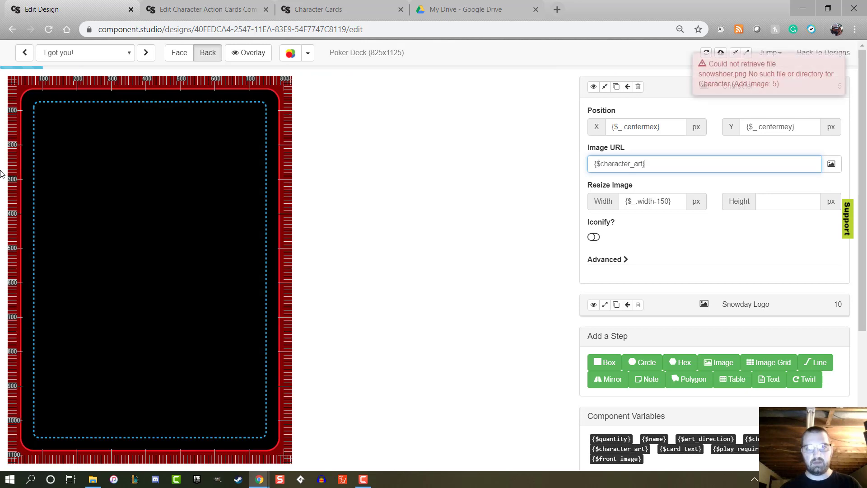
left_click(437, 153)
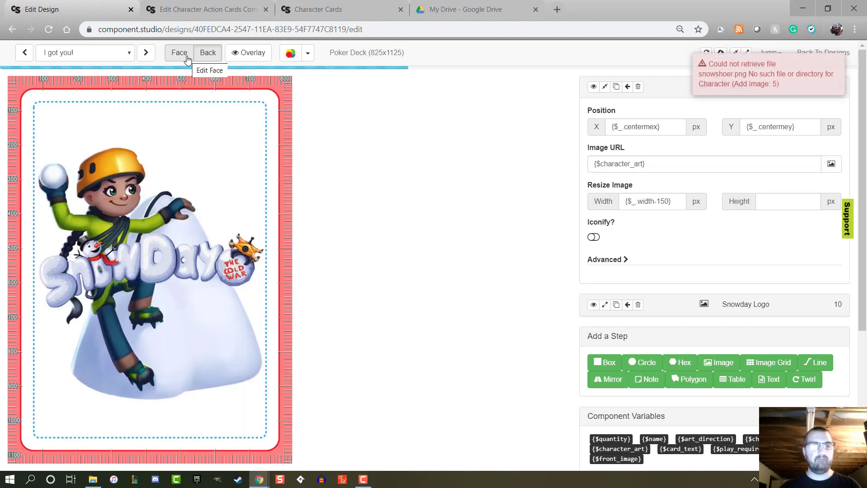
Return to the card's face and set the Title box height to 140 px.
left_click(187, 57)
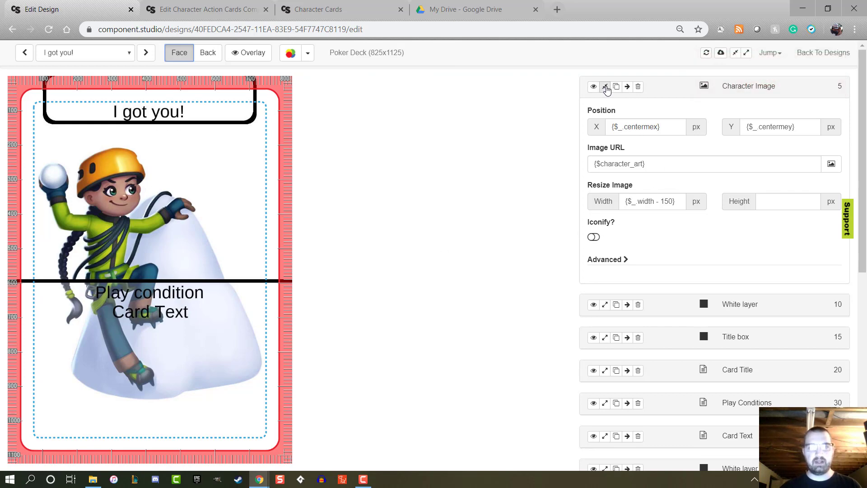
left_click(605, 87)
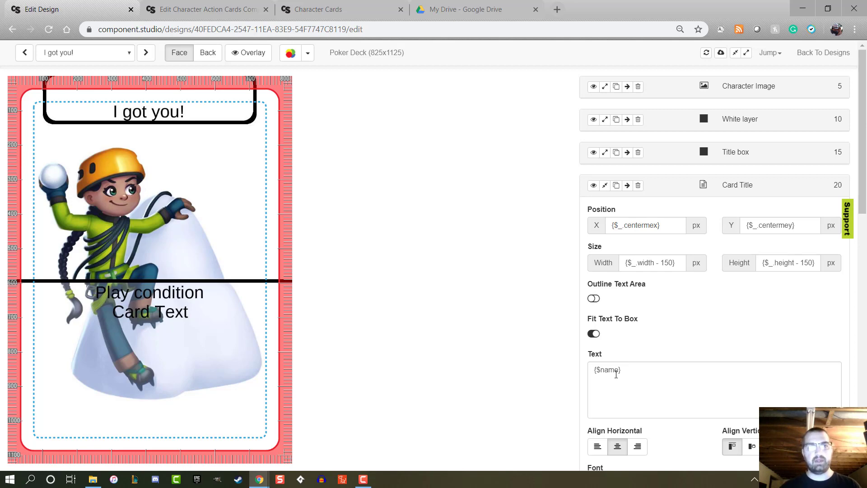
left_click(604, 185)
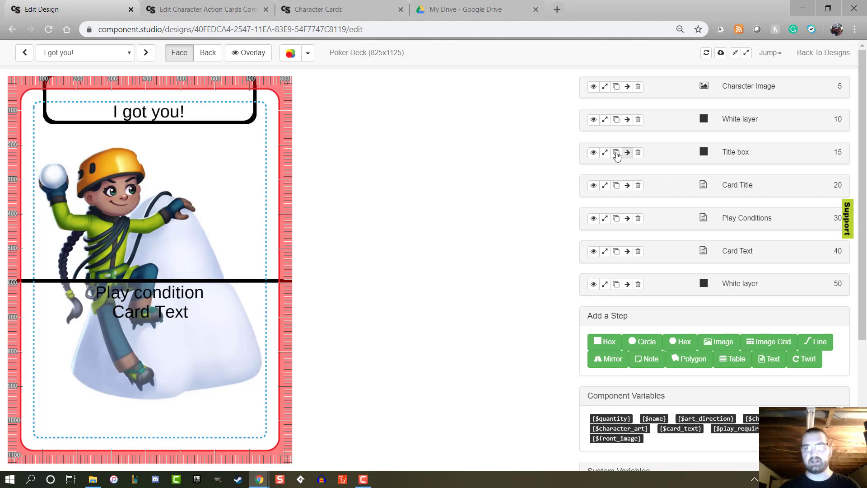
left_click(605, 153)
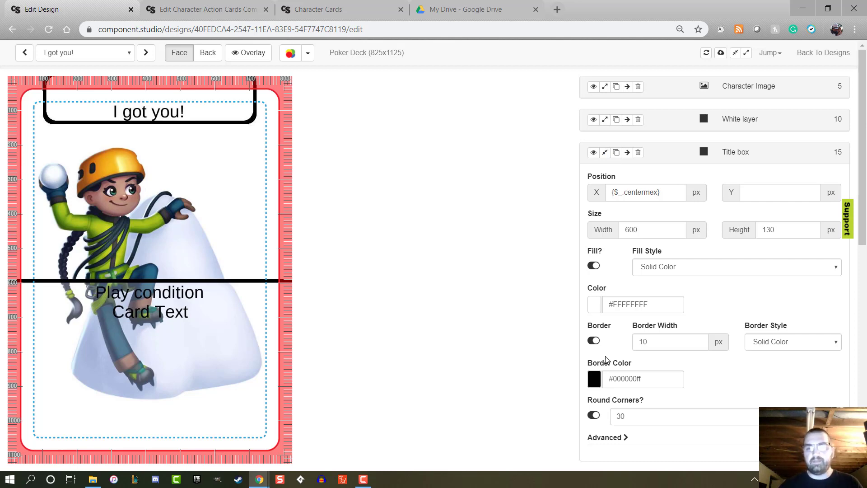
scroll(605, 359, "down", 1)
scroll(603, 361, "up", 1)
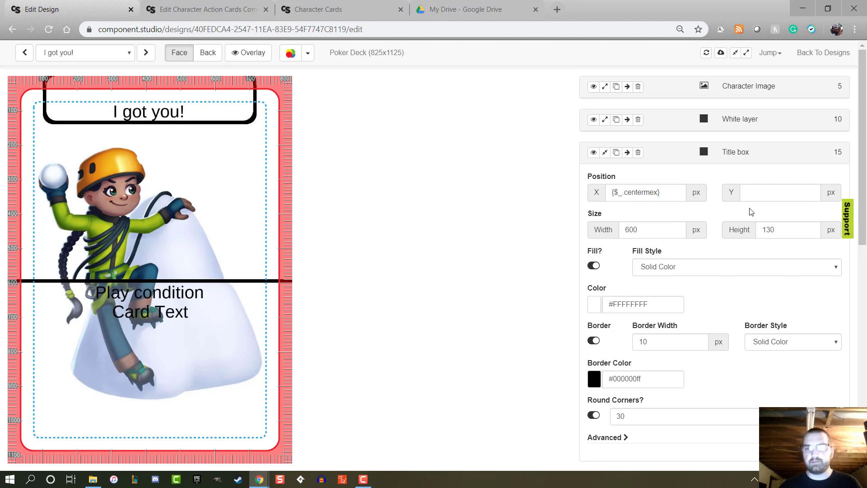
left_click(775, 230)
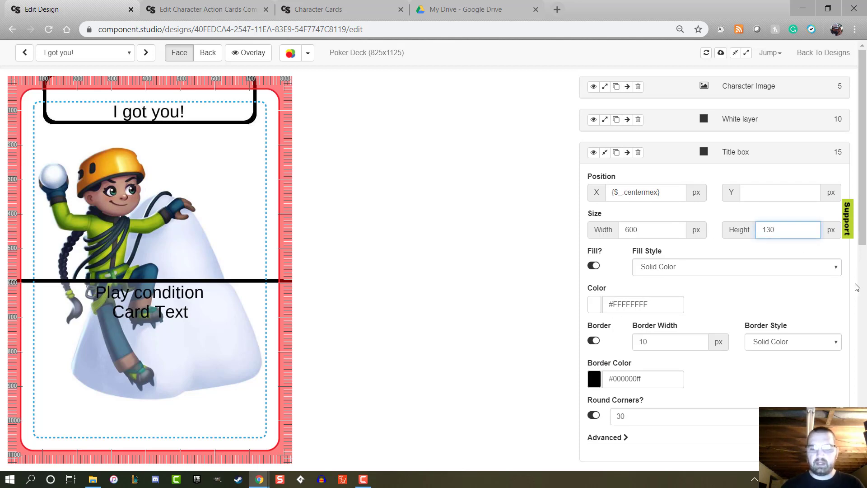
type("4")
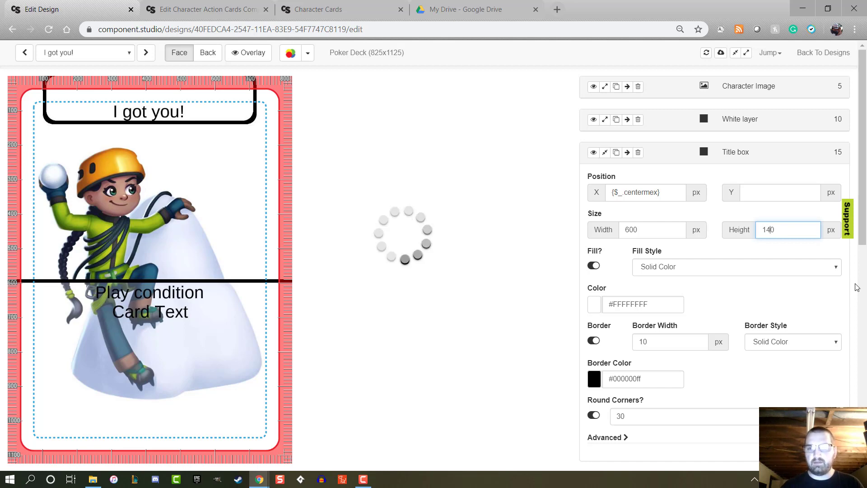
Close the Title box settings and open the Fonts page in the browser tab showing the Character Cards image folder.
left_click(606, 152)
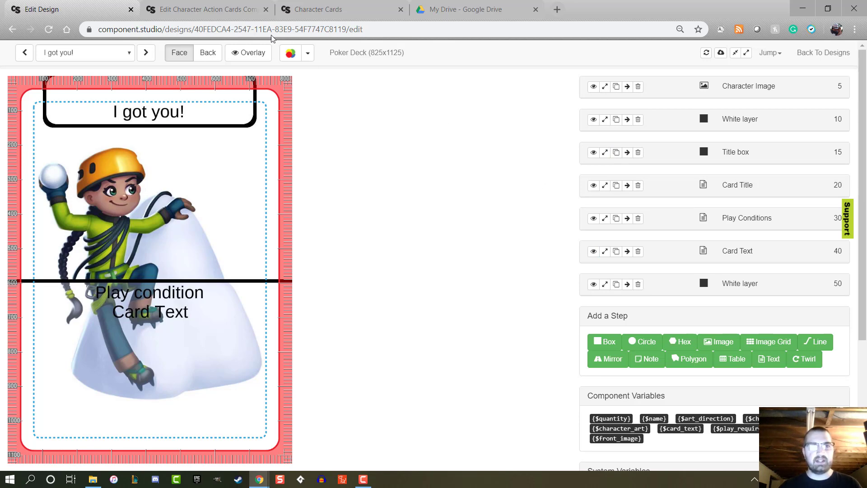
left_click(372, 5)
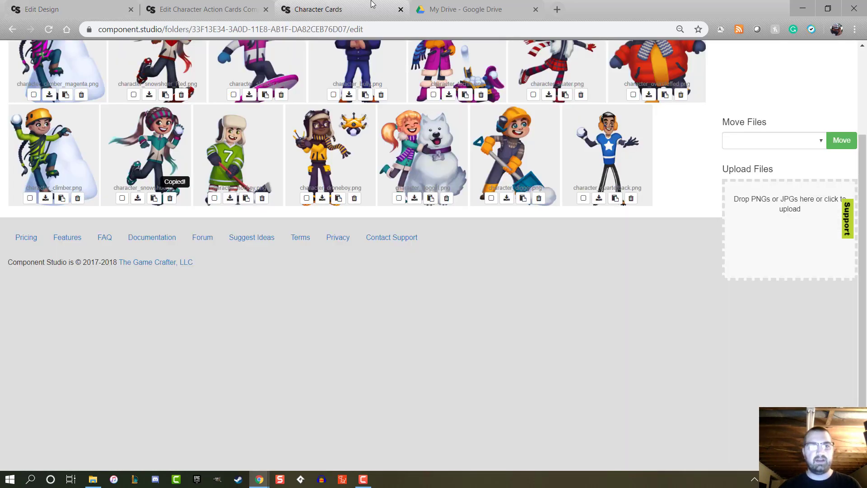
scroll(203, 90, "up", 3)
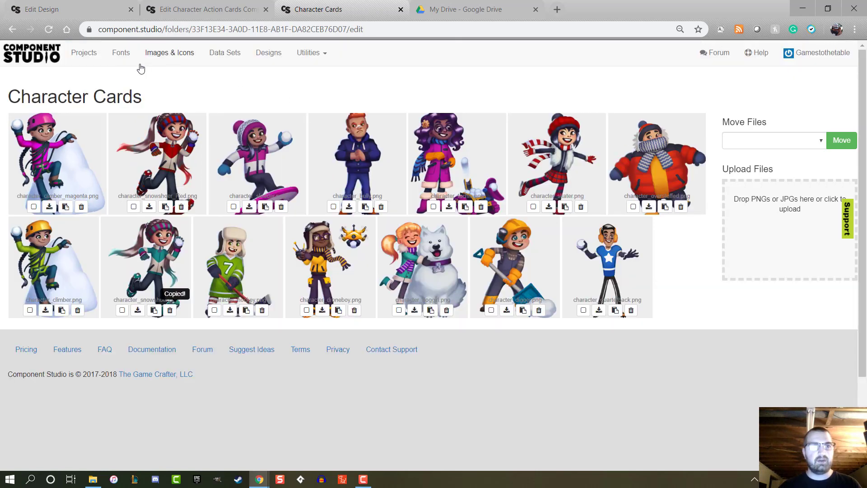
left_click(120, 57)
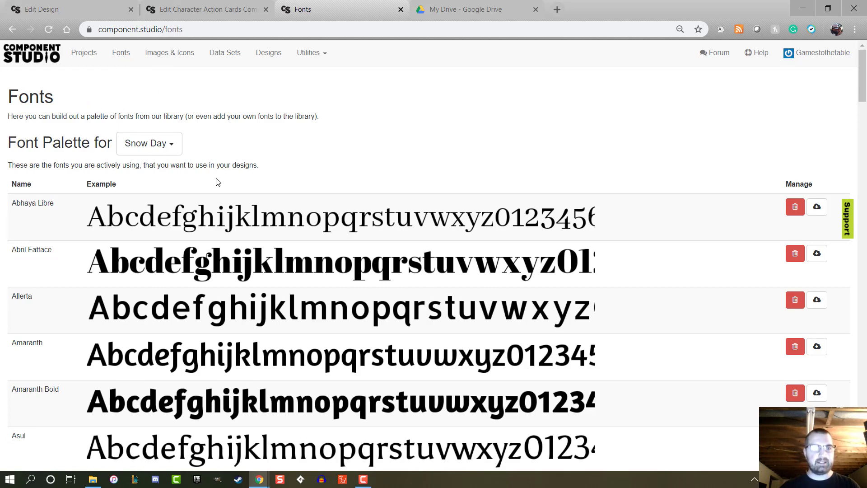
Add the Alef and Alef Bold fonts from the library to the Snow Day font palette.
scroll(237, 226, "down", 15)
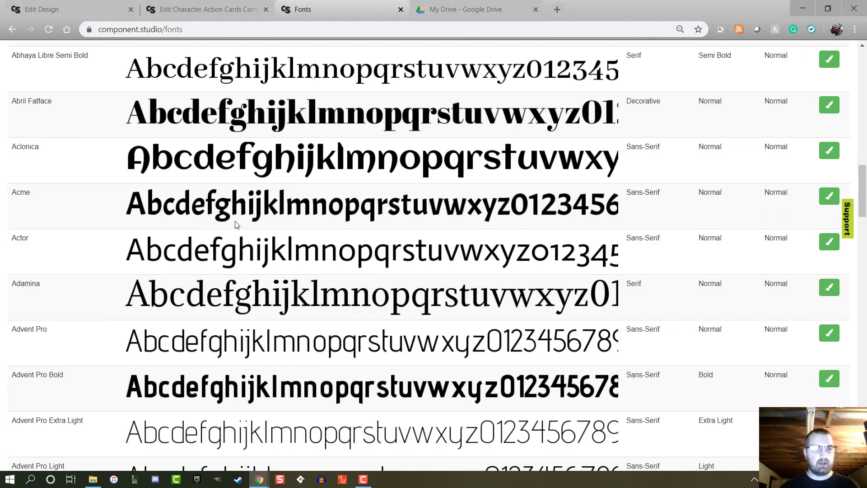
scroll(237, 224, "down", 17)
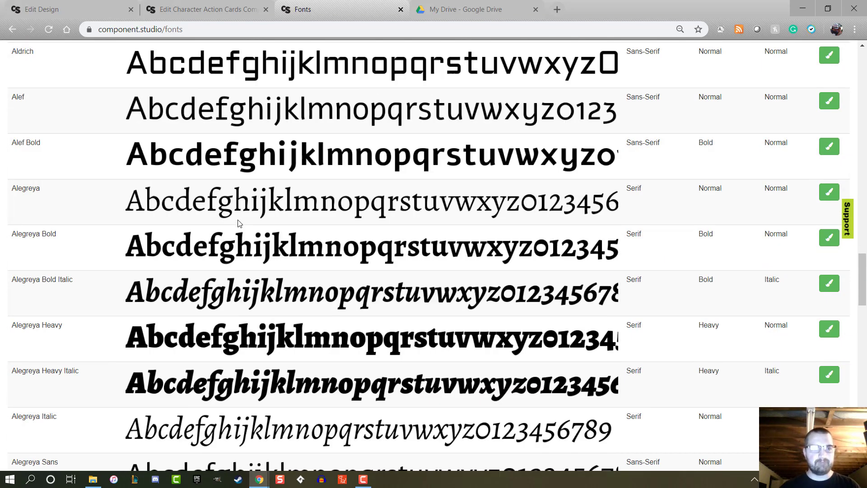
left_click(837, 152)
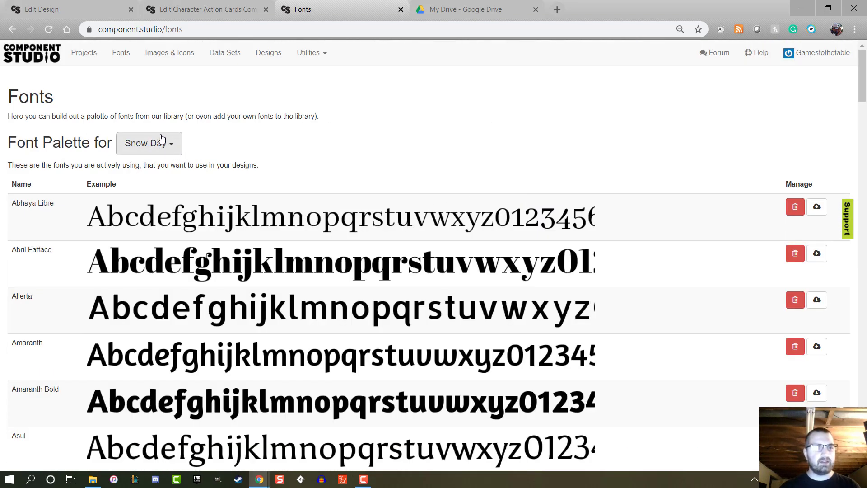
scroll(170, 143, "down", 6)
scroll(176, 143, "up", 4)
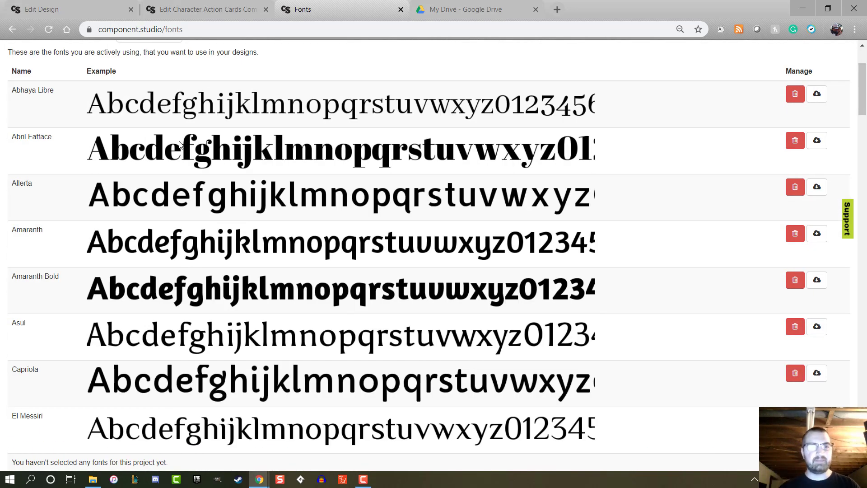
scroll(180, 144, "down", 10)
scroll(182, 149, "down", 10)
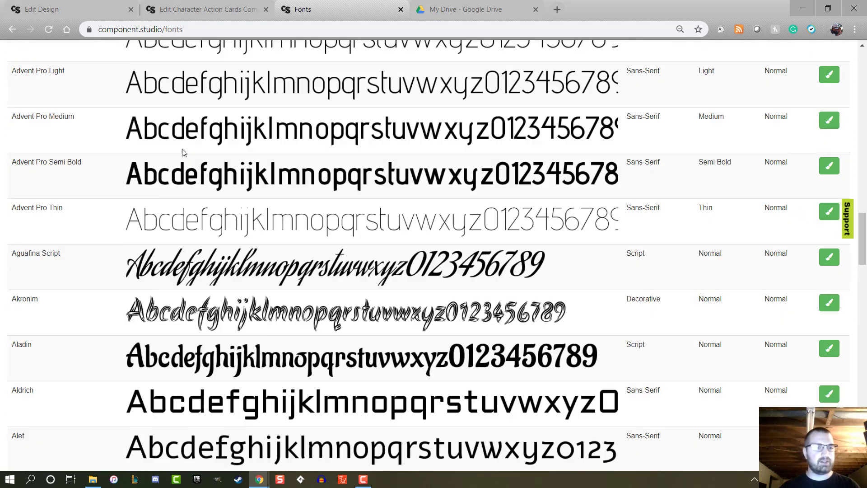
scroll(334, 254, "up", 1)
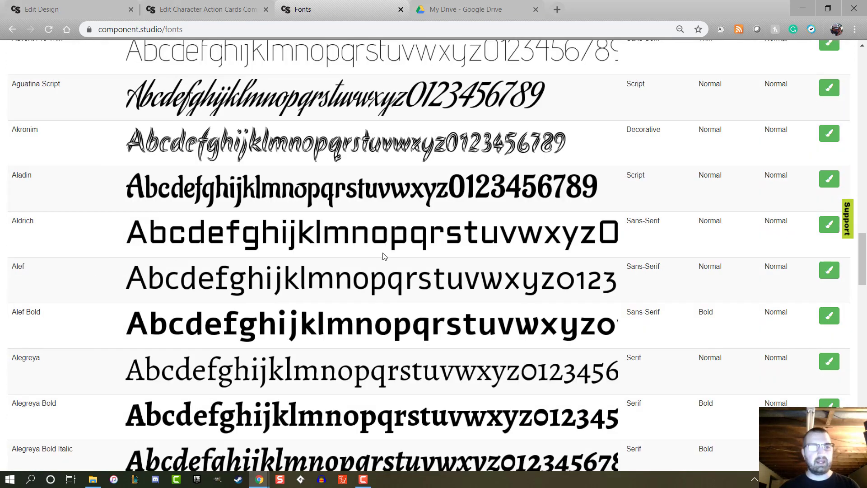
left_click(829, 269)
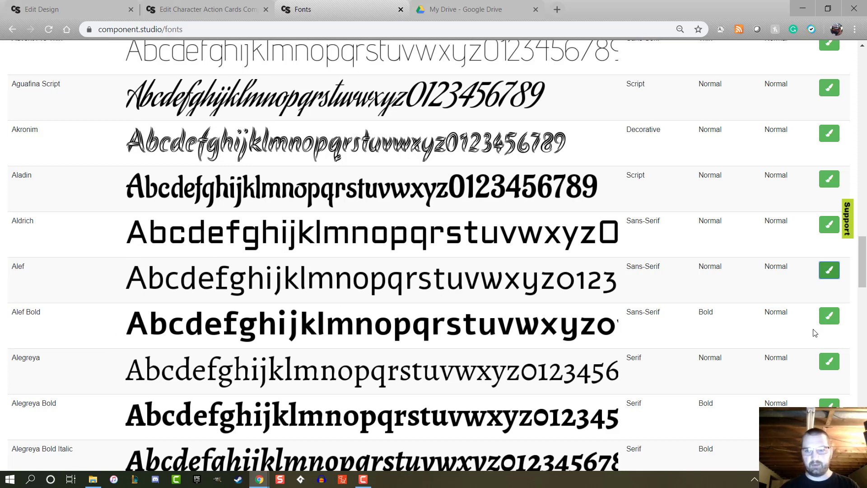
left_click(835, 317)
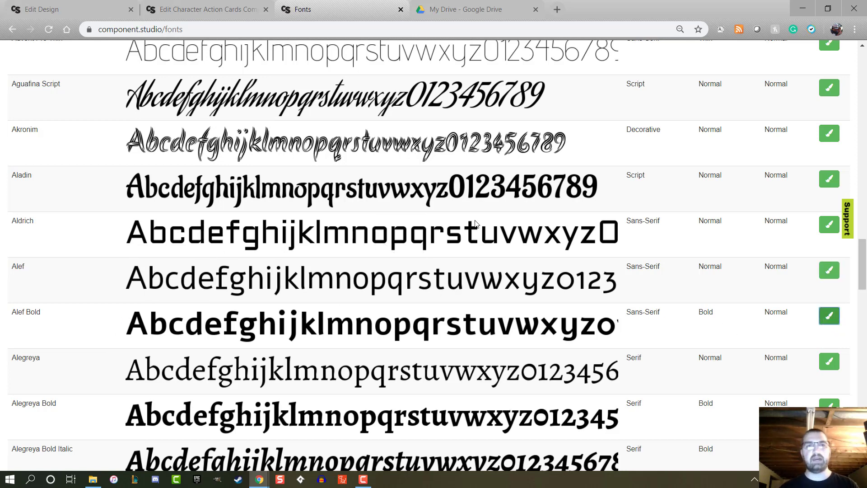
Return to the card design and reload its page so the new fonts can be used.
left_click(172, 6)
left_click(59, 9)
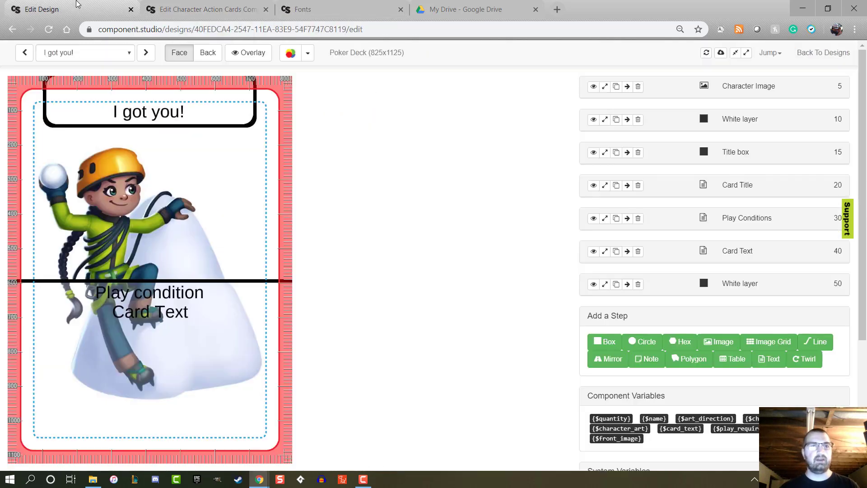
left_click(51, 32)
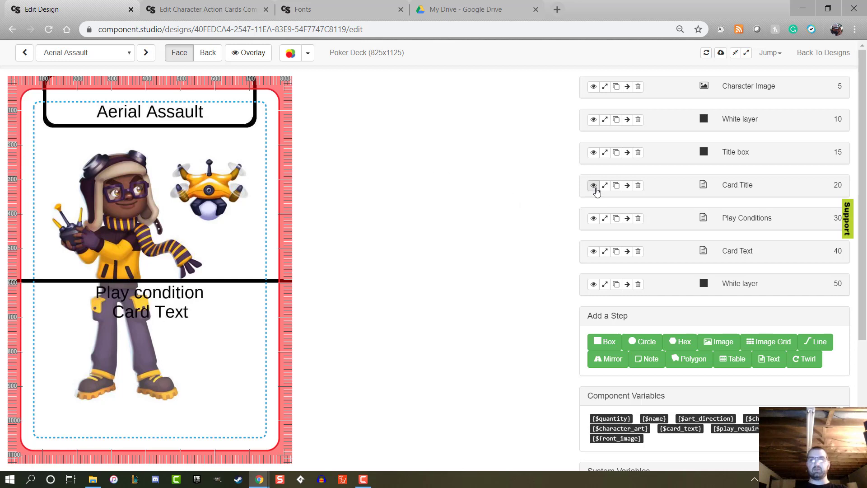
Set the Card Title's font to Alef Bold on the card face.
left_click(605, 186)
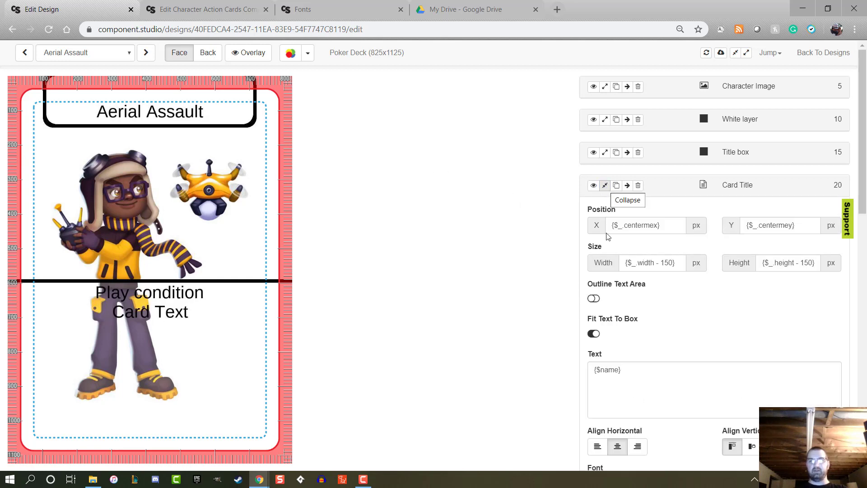
scroll(611, 303, "down", 4)
left_click(618, 315)
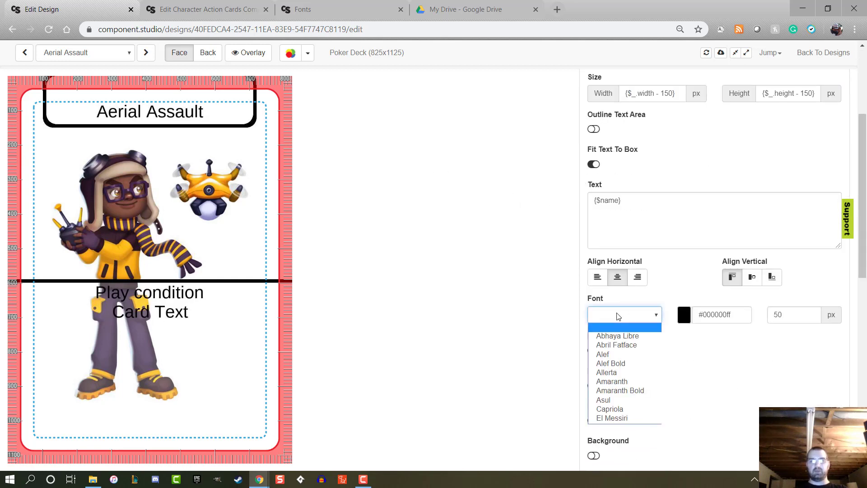
left_click(618, 366)
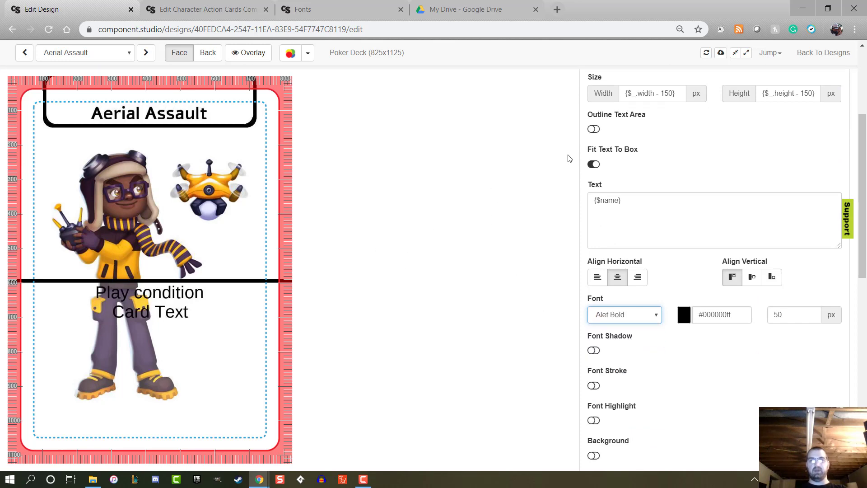
scroll(568, 158, "up", 4)
left_click(605, 185)
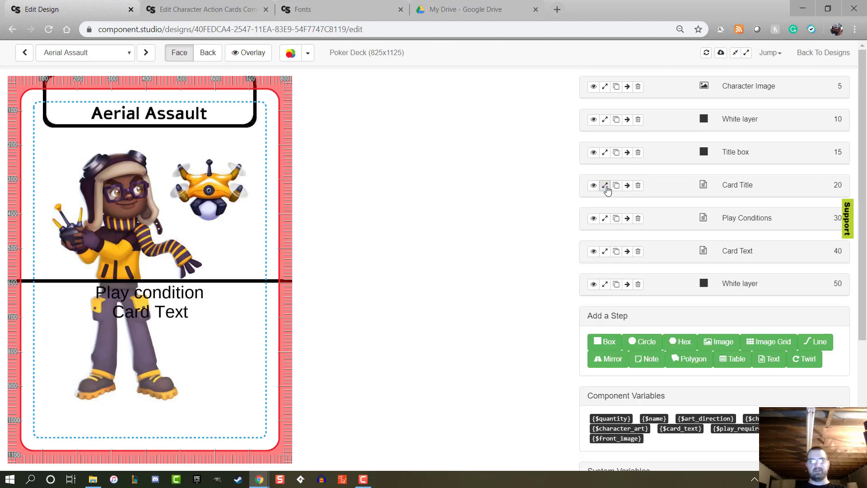
Set the Card Text's font to Alef Bold and close its settings.
left_click(605, 251)
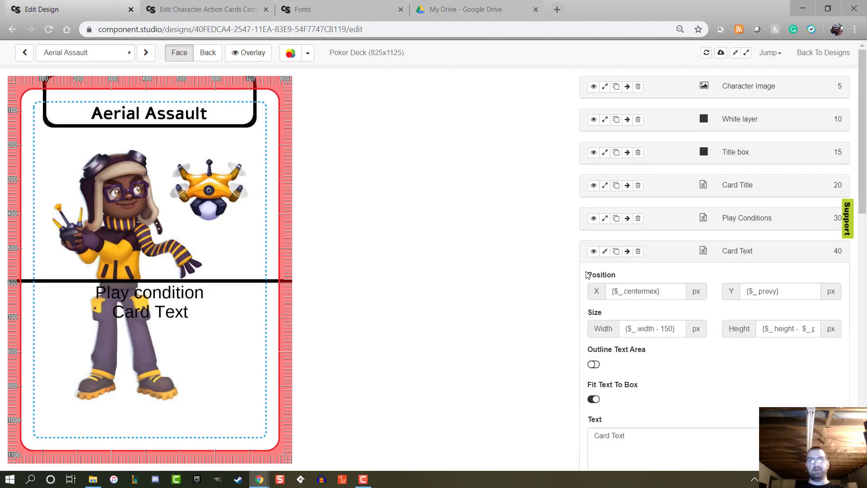
scroll(538, 291, "down", 5)
left_click(610, 324)
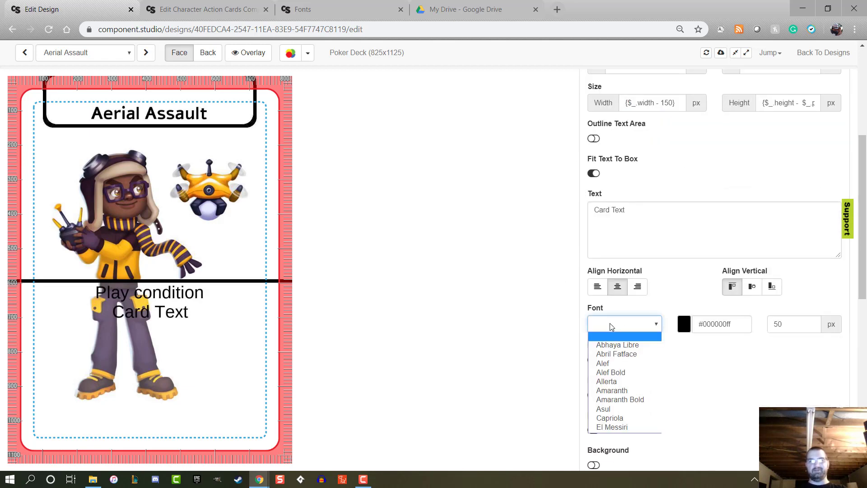
left_click(624, 371)
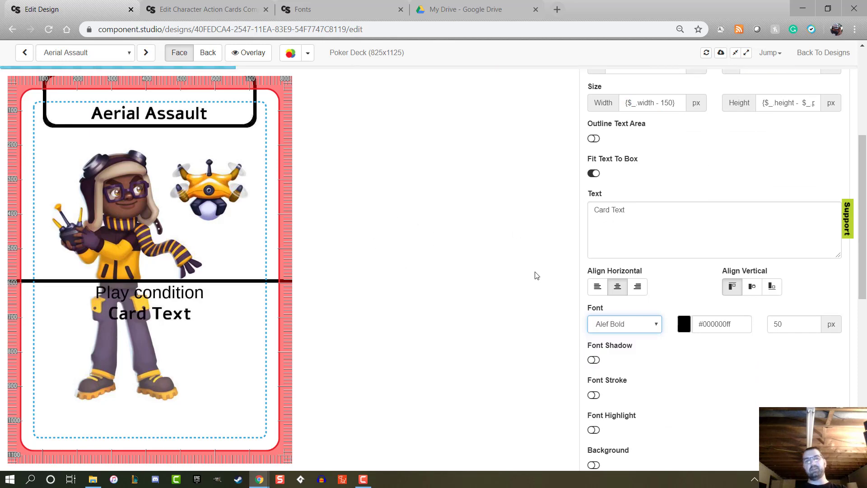
scroll(536, 275, "up", 3)
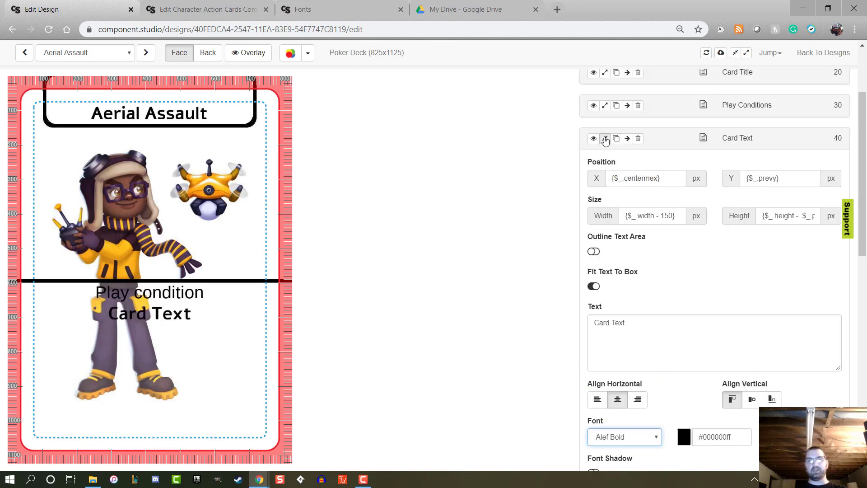
left_click(605, 139)
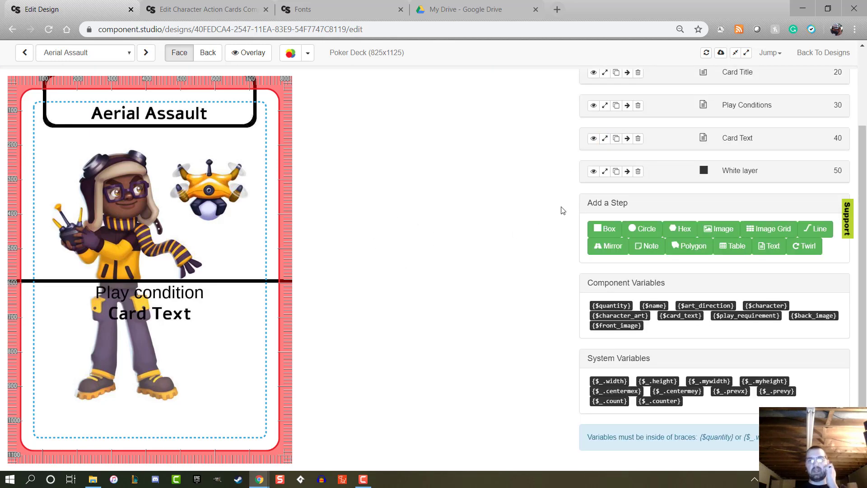
left_click(604, 138)
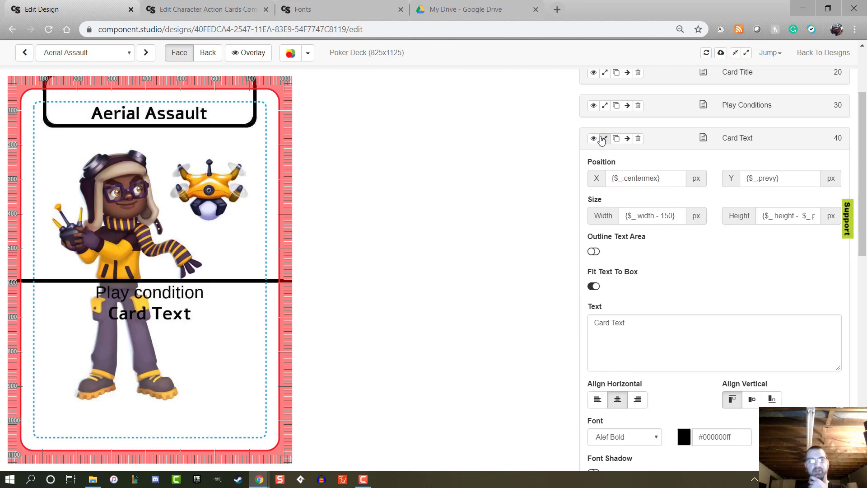
left_click(603, 138)
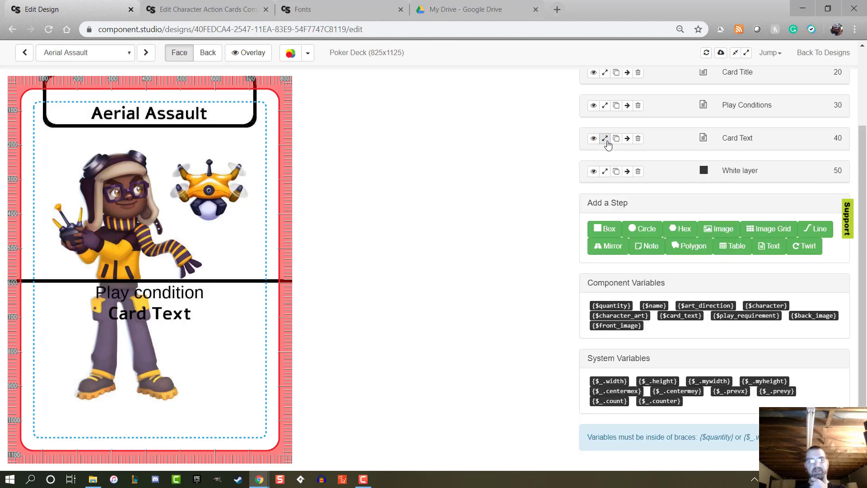
Change the font of the Play Conditions text to Alef Bold and collapse its settings.
left_click(605, 105)
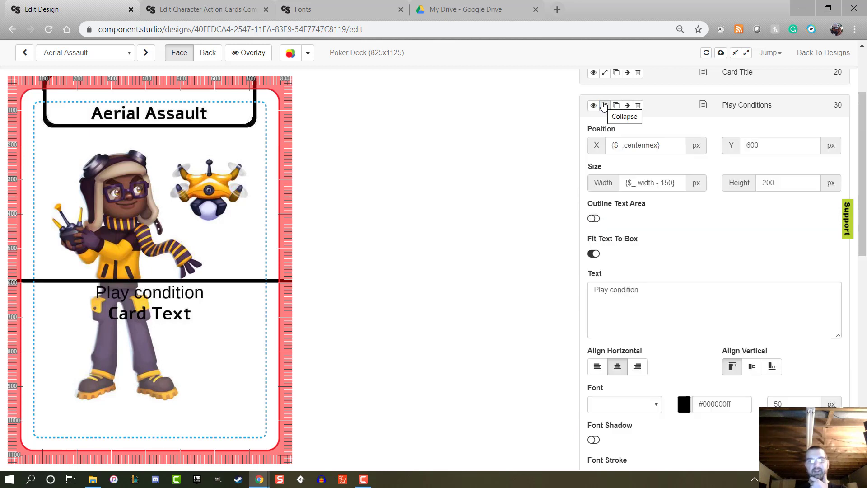
scroll(619, 232, "down", 3)
left_click(645, 291)
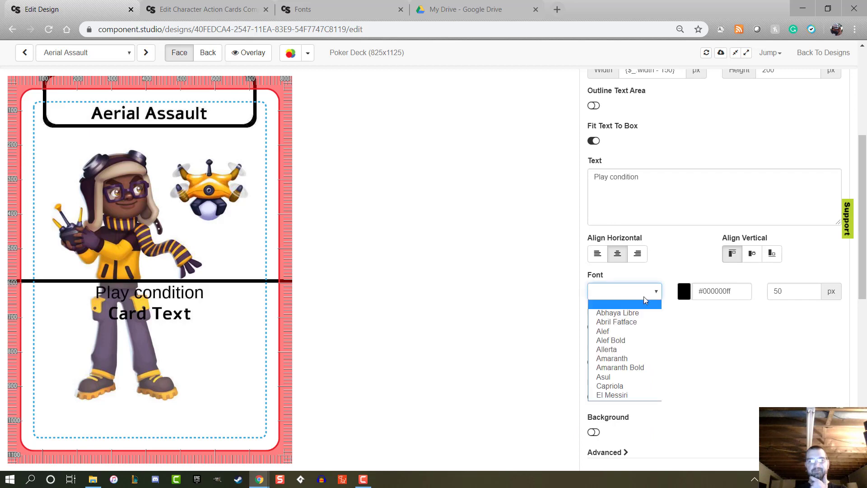
left_click(645, 340)
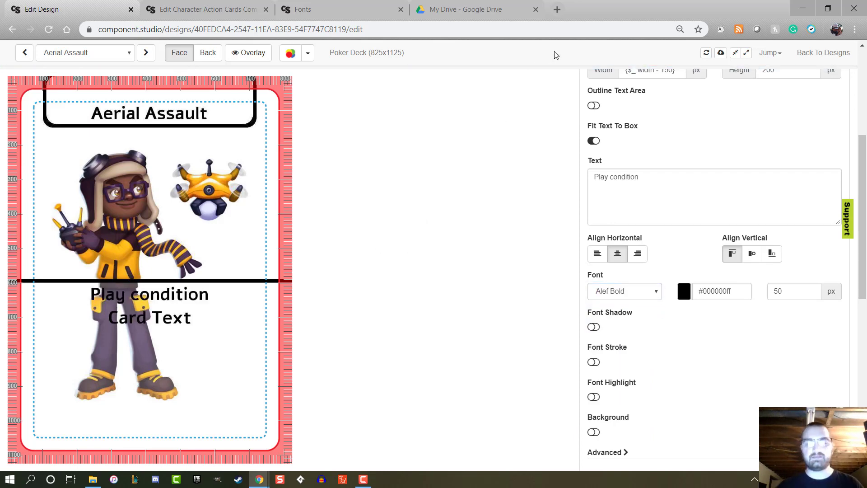
scroll(603, 93, "up", 3)
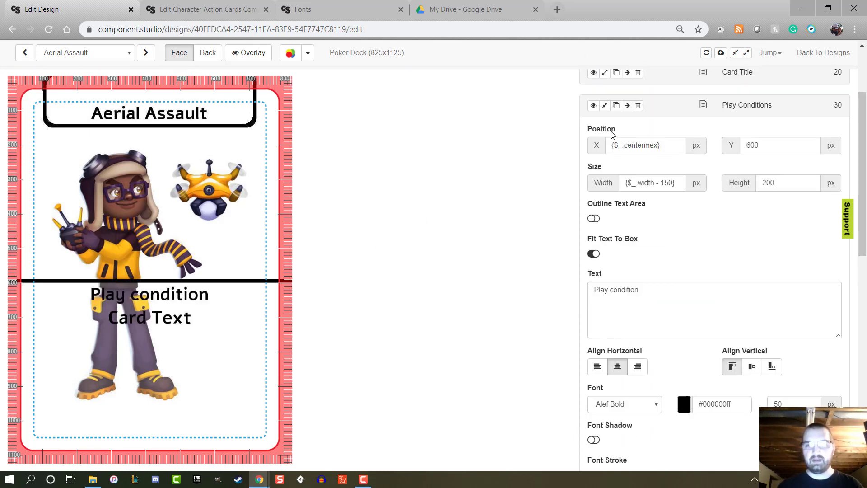
left_click(605, 106)
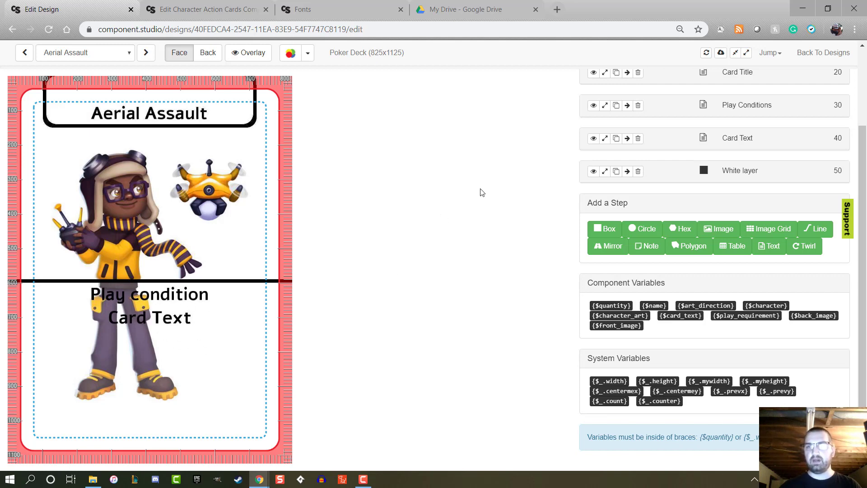
Set the opacity of the White layer with order 10 to 80% and collapse its settings.
scroll(482, 192, "up", 1)
scroll(482, 194, "up", 1)
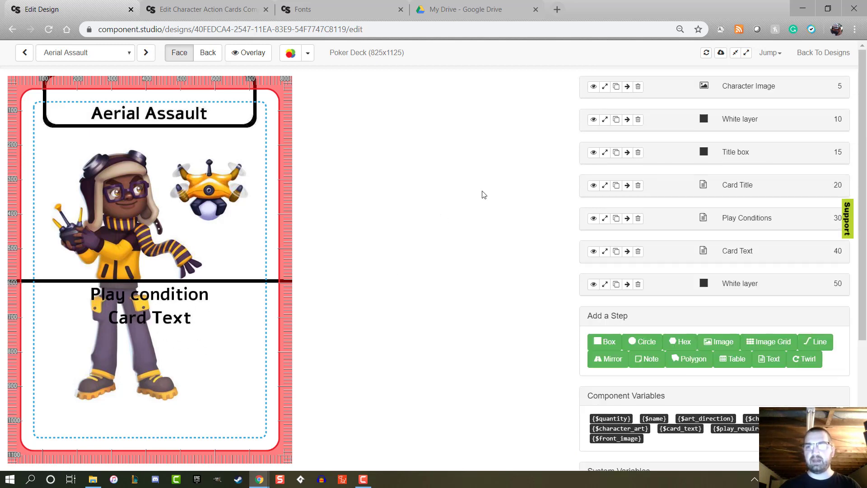
left_click(604, 119)
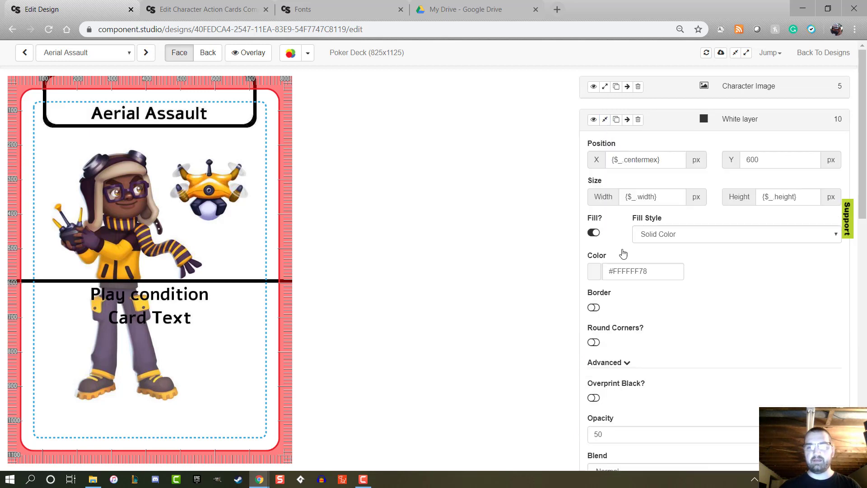
scroll(623, 255, "down", 4)
scroll(622, 256, "down", 1)
double_click(609, 153)
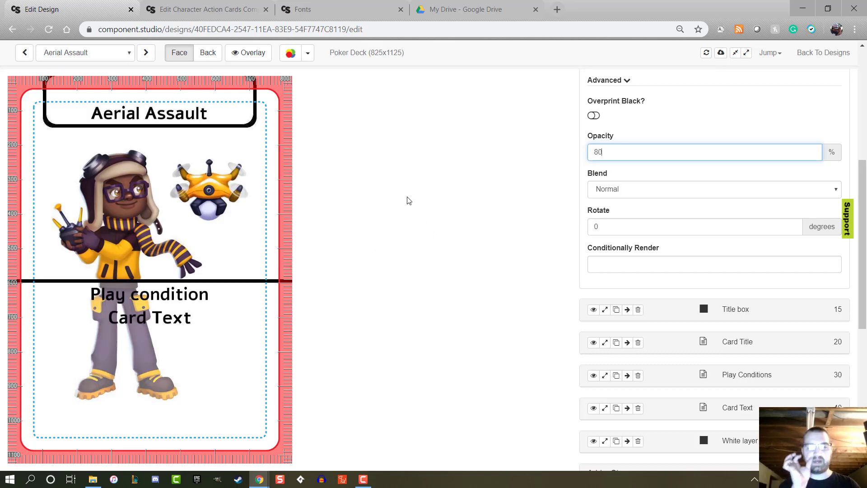
scroll(408, 201, "up", 6)
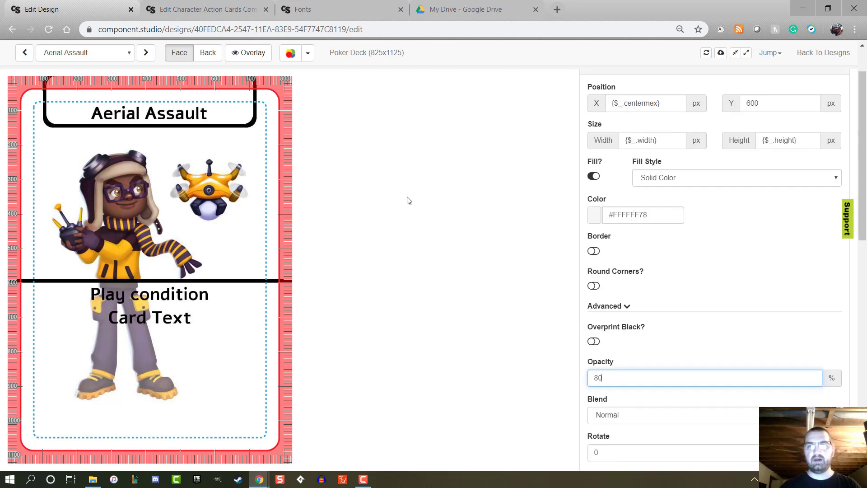
left_click(605, 119)
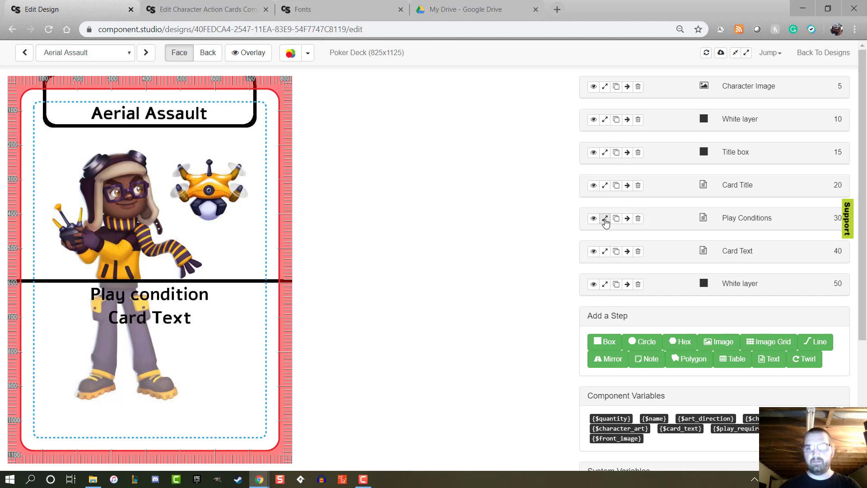
Enable a white (#FFFFFFFF) 1 px font stroke on the Play Conditions text and collapse its settings.
left_click(604, 218)
scroll(627, 303, "down", 6)
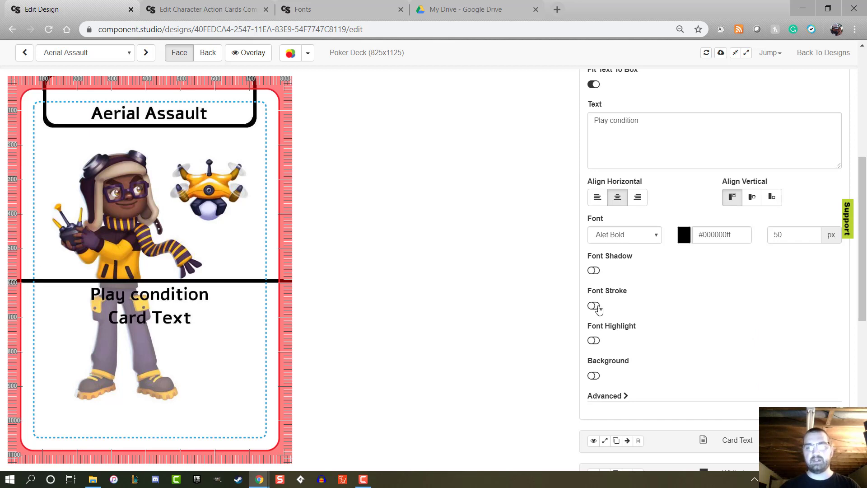
left_click(593, 306)
left_click(617, 307)
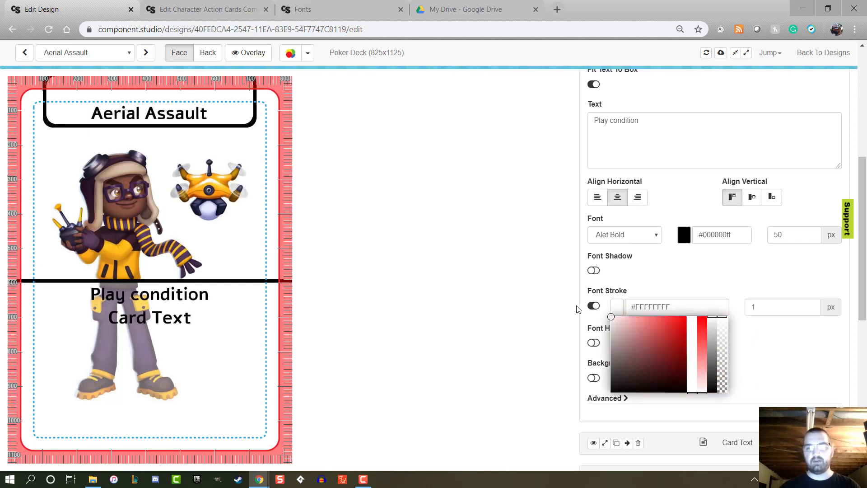
left_click(505, 300)
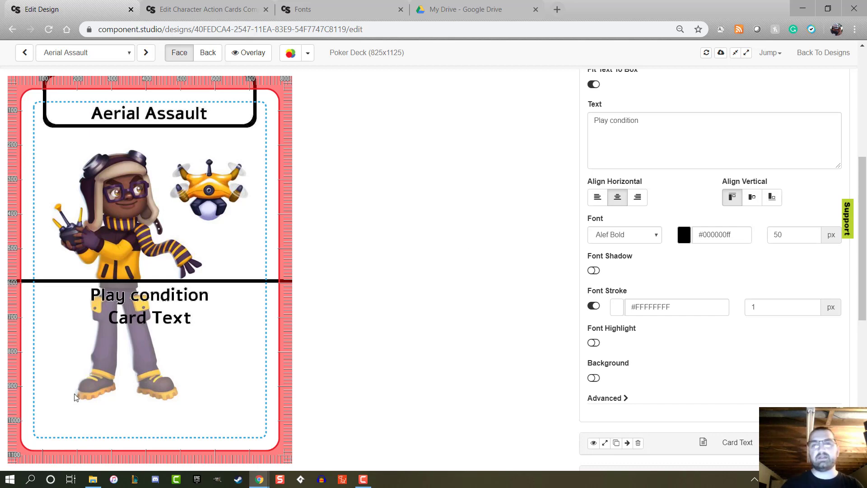
scroll(480, 296, "up", 4)
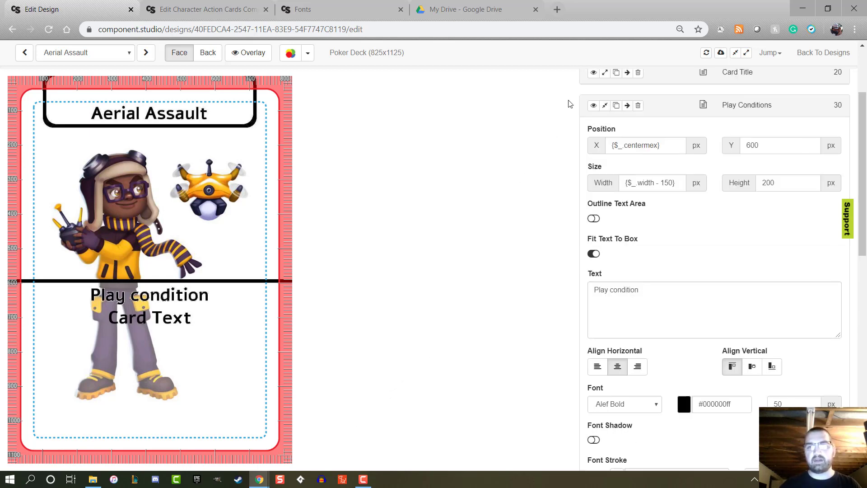
left_click(604, 105)
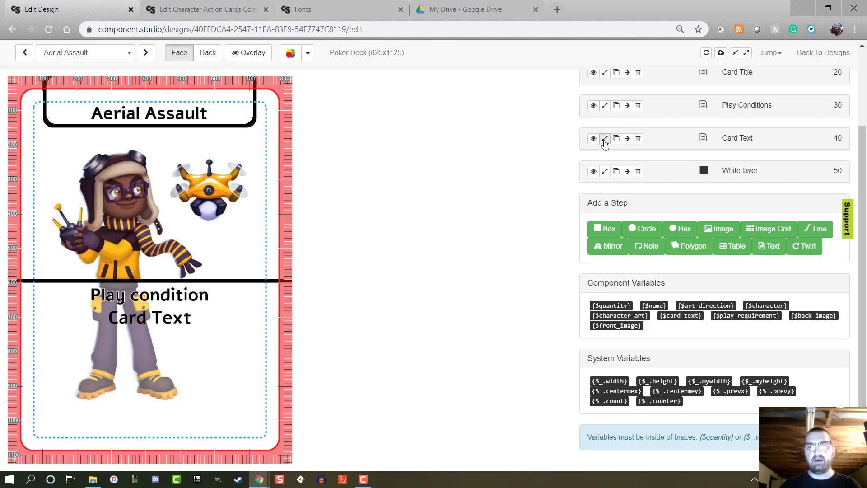
Enable a white 1 px font stroke on the Card Text and collapse its settings.
left_click(604, 138)
scroll(497, 244, "down", 4)
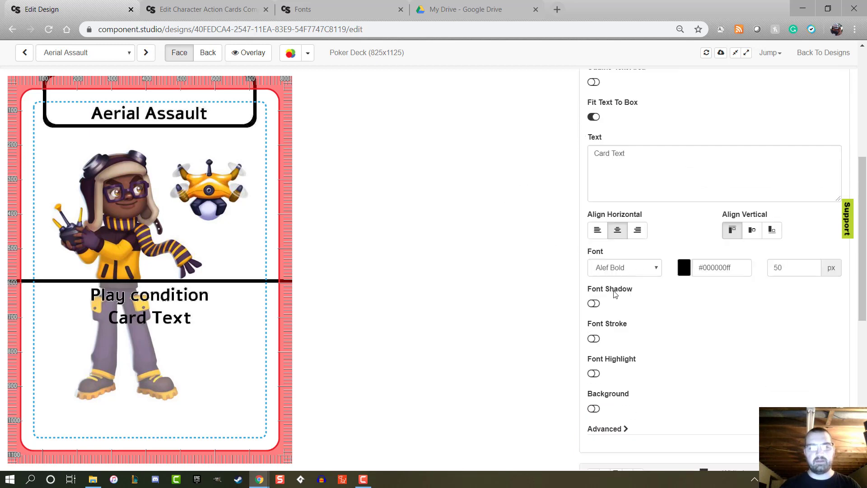
left_click(593, 338)
left_click(616, 339)
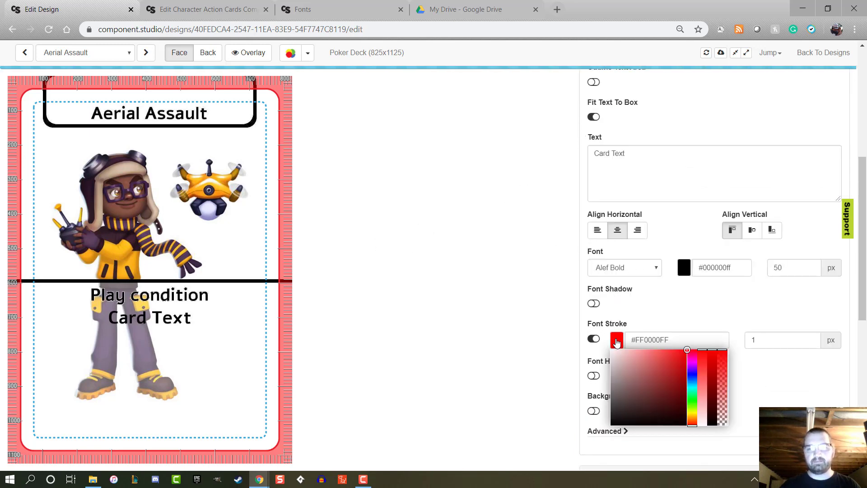
left_click(632, 367)
left_click(569, 339)
scroll(519, 292, "up", 6)
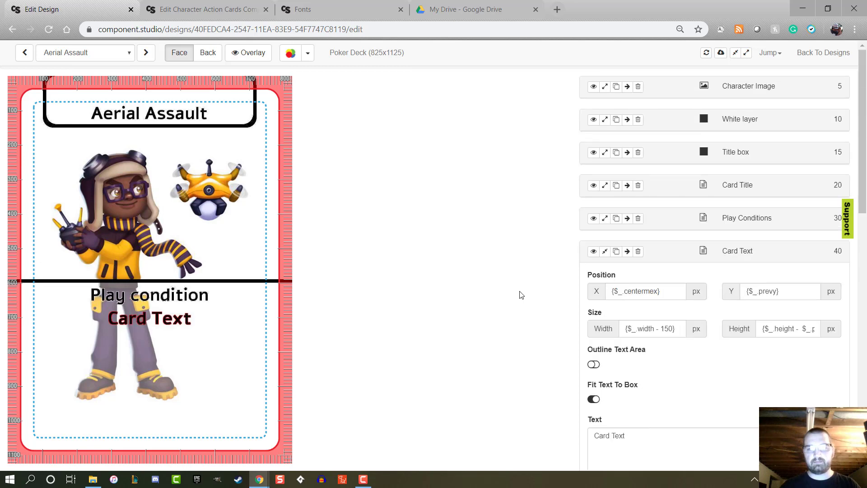
scroll(519, 292, "down", 2)
left_click(605, 195)
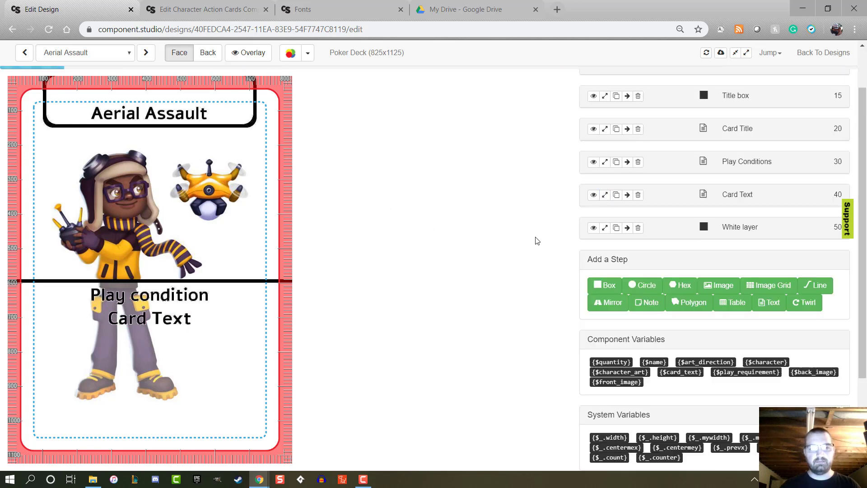
scroll(538, 246, "up", 2)
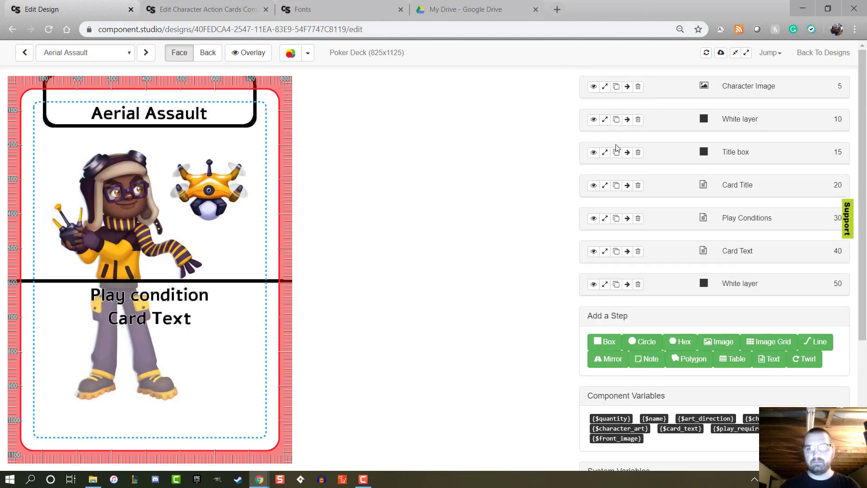
left_click(604, 152)
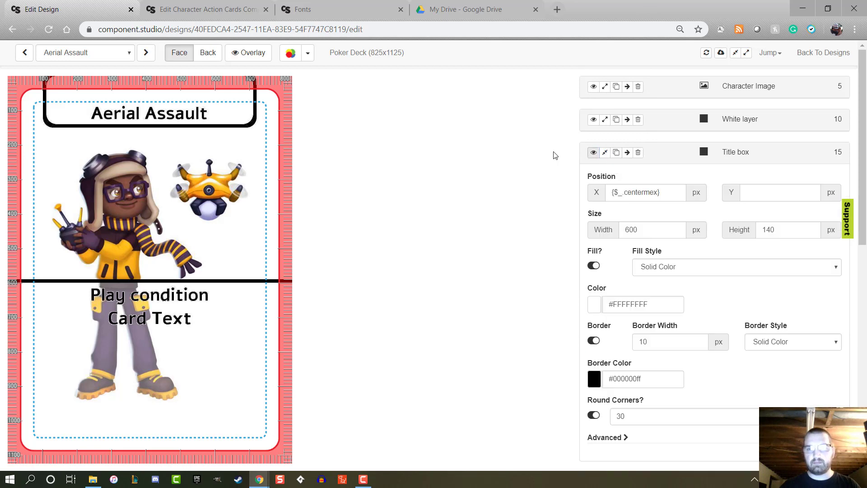
left_click(604, 152)
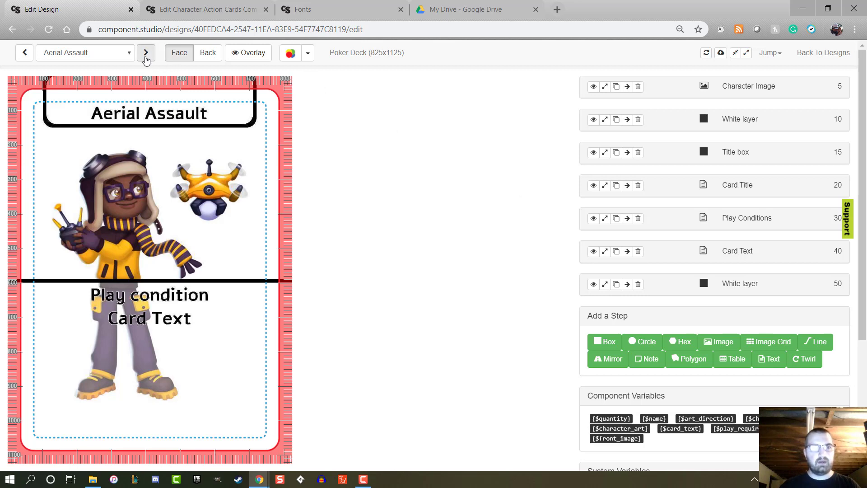
Switch to the card back, collapse the Character settings, and set the Snowday Logo's Y position to 75 px.
left_click(205, 52)
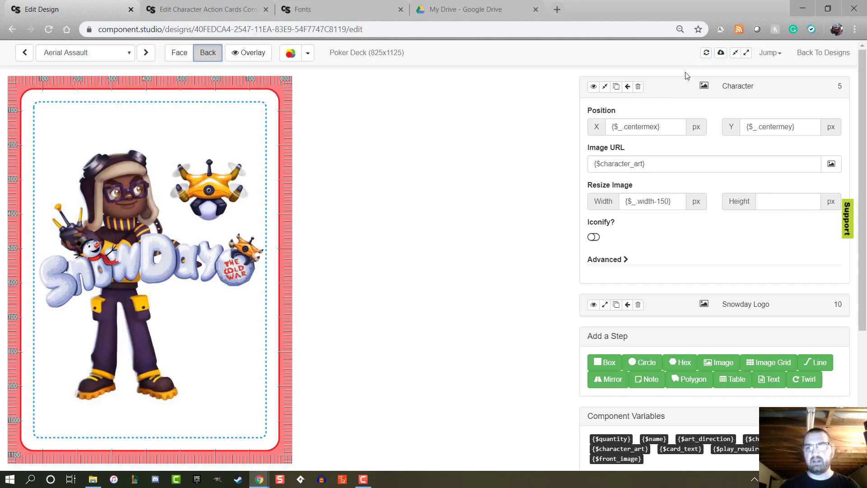
left_click(604, 86)
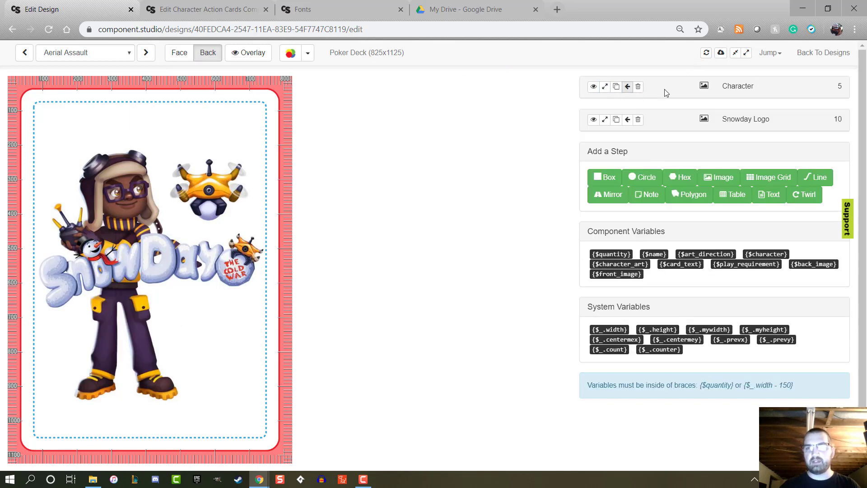
left_click(605, 120)
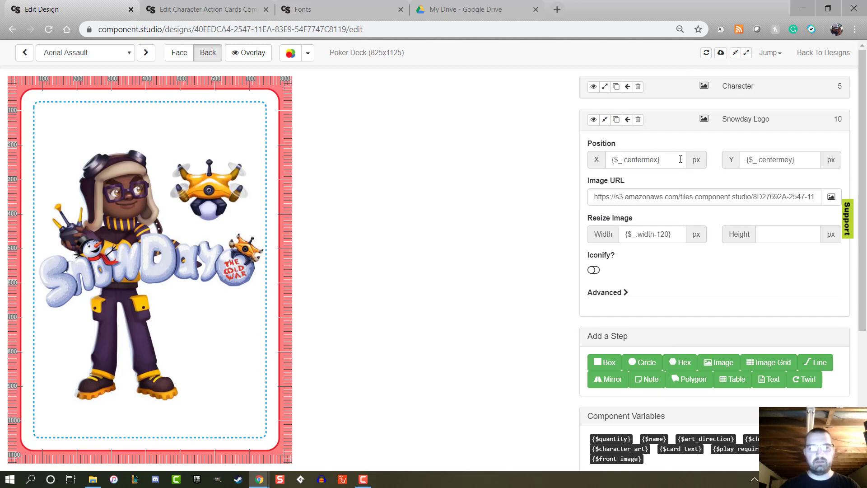
triple_click(785, 159)
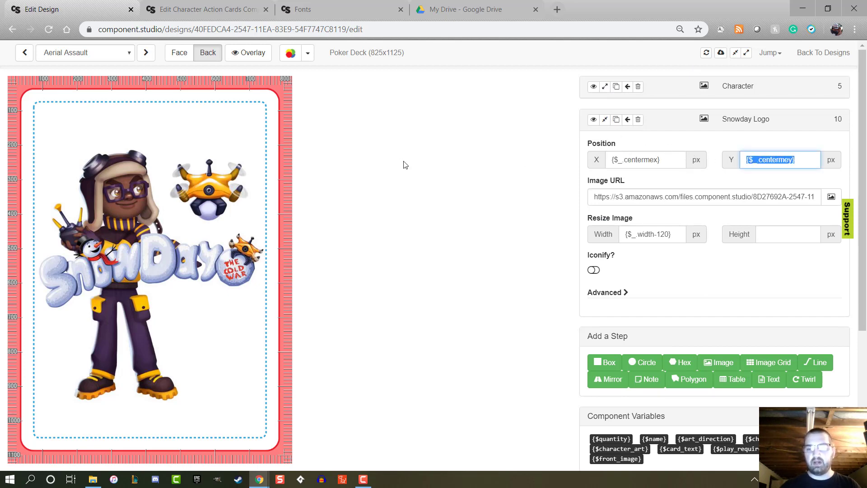
type("75")
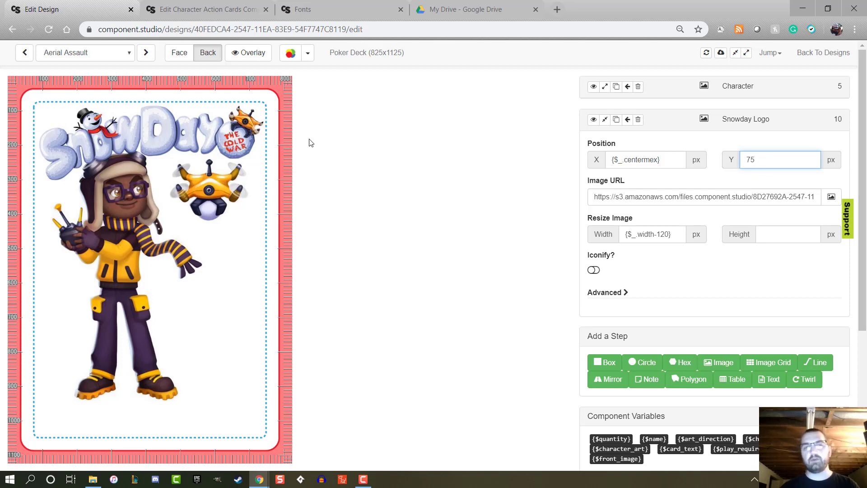
Try an X position of 200 px for the Snowday Logo, and restore it to {$_.centermex}.
left_click(683, 156)
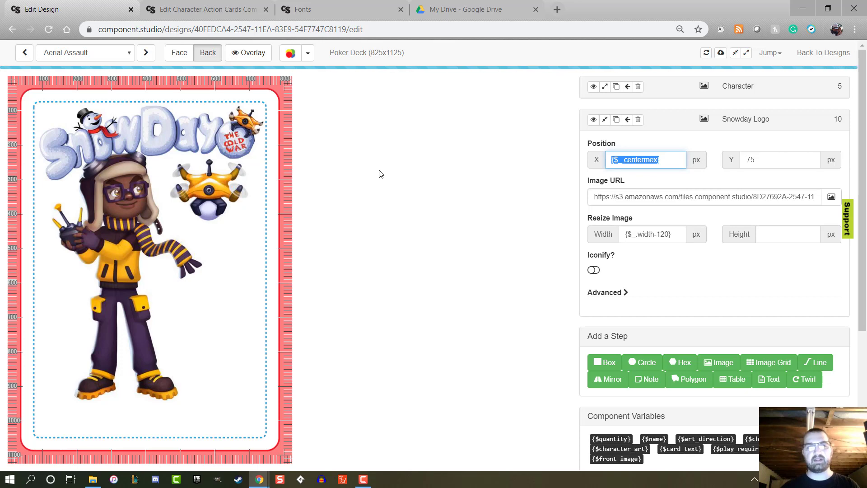
type("200")
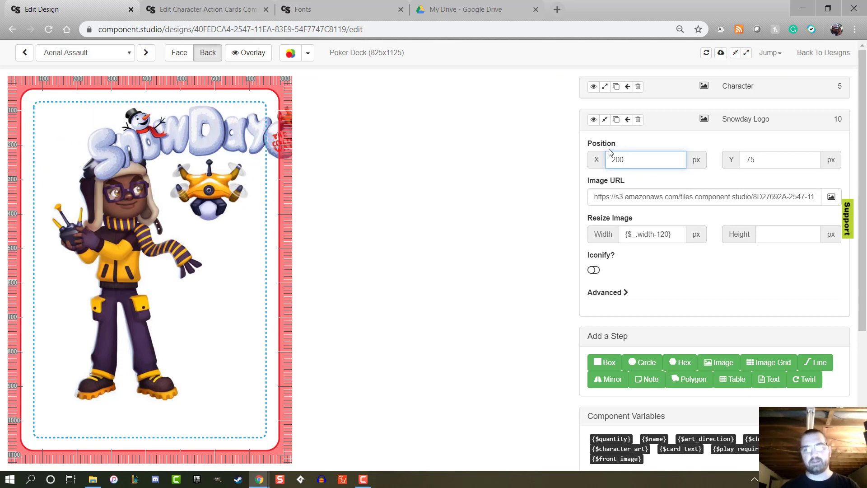
left_click_drag(632, 163, 570, 165)
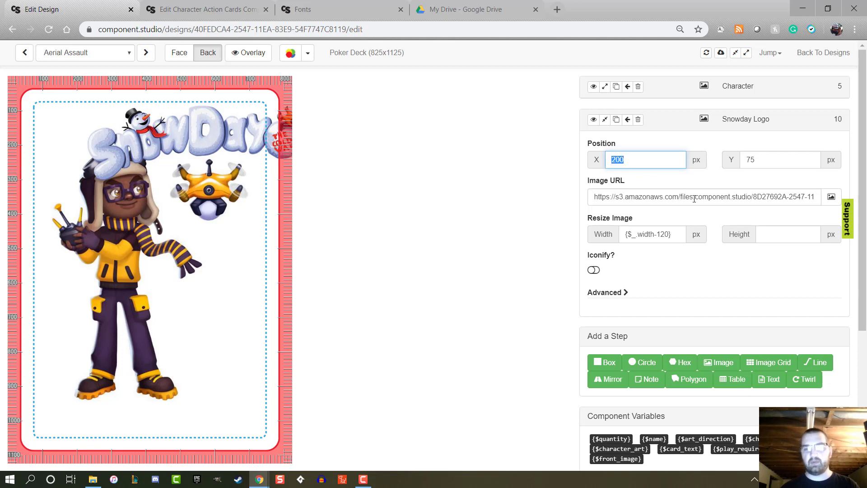
scroll(699, 271, "down", 3)
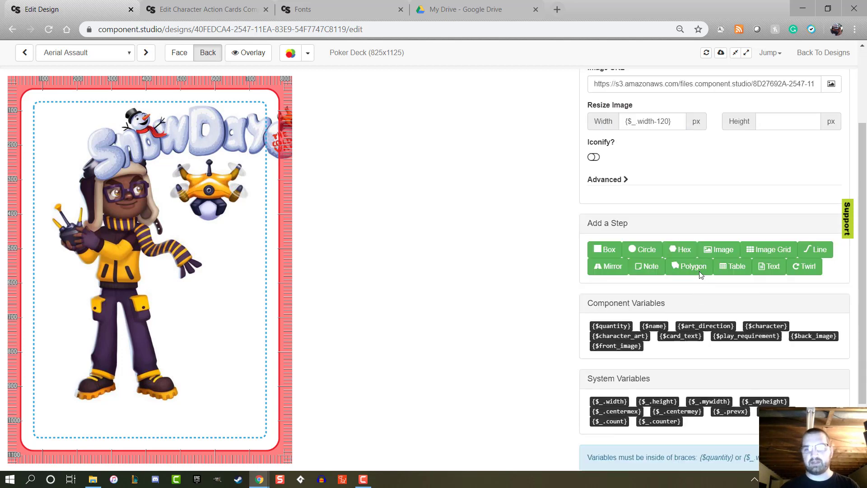
left_click(627, 414)
scroll(641, 402, "up", 3)
left_click_drag(631, 161, 533, 169)
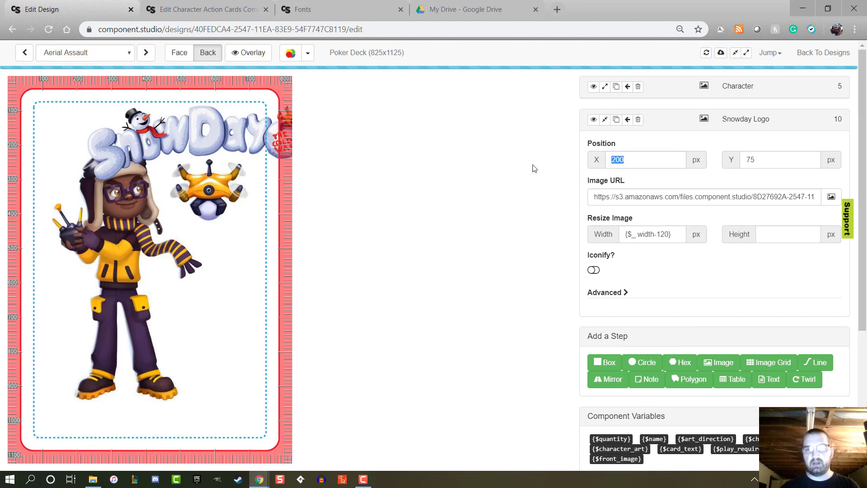
type("{$_.centermex}")
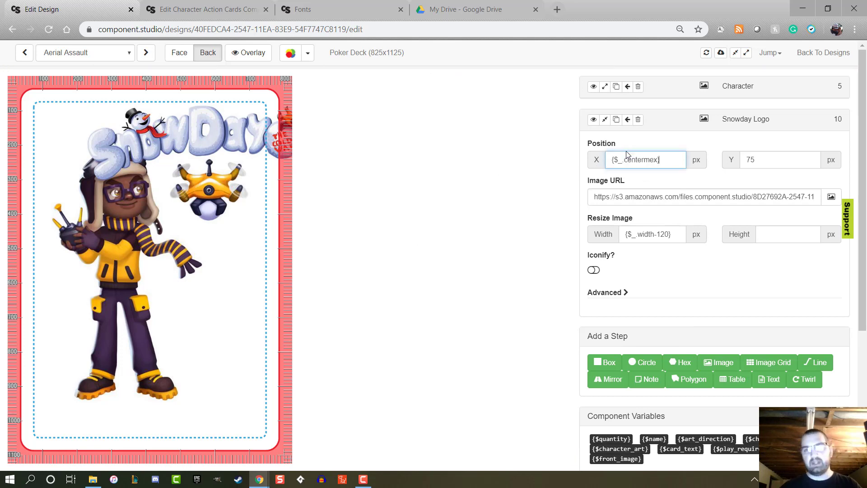
left_click(528, 145)
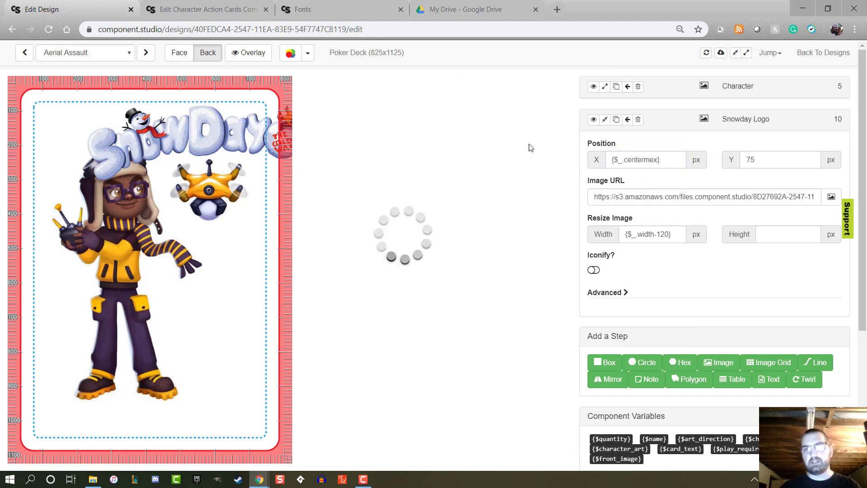
Collapse the Snowday Logo settings and try {$_.centermey = 100} as the Character image's Y position, dismissing the error.
left_click(605, 120)
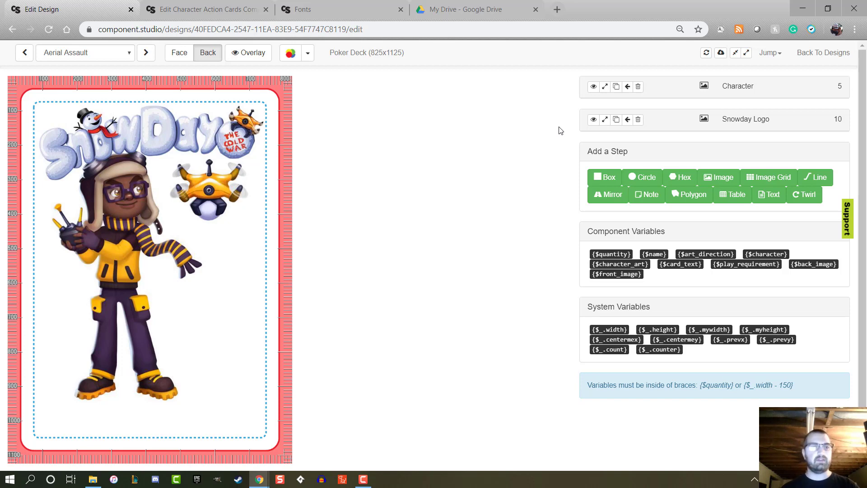
left_click(605, 86)
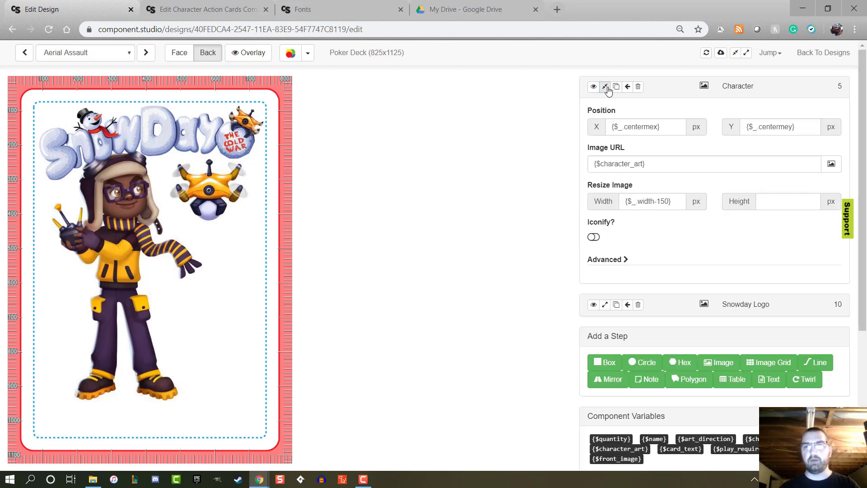
left_click(791, 126)
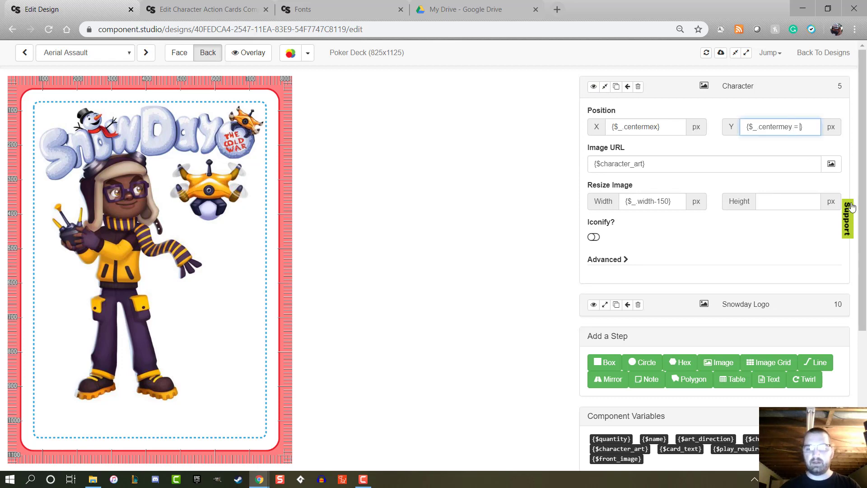
type("= 100")
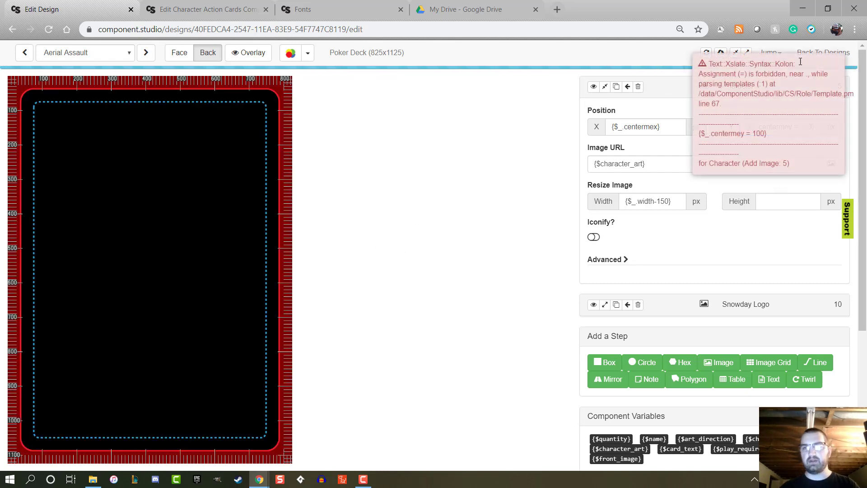
left_click(834, 62)
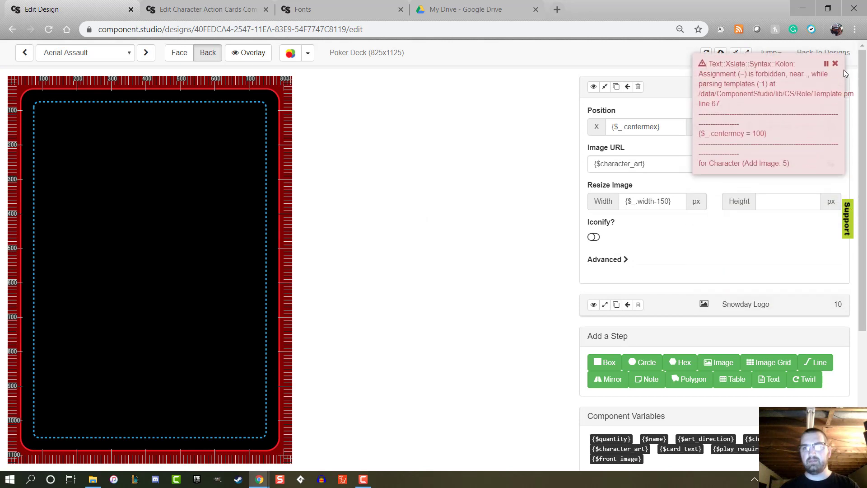
left_click(835, 63)
Correct the Character image's Y position to {$_.centermey + 100}, after trying {$_.centermey - 100}.
left_click(797, 127)
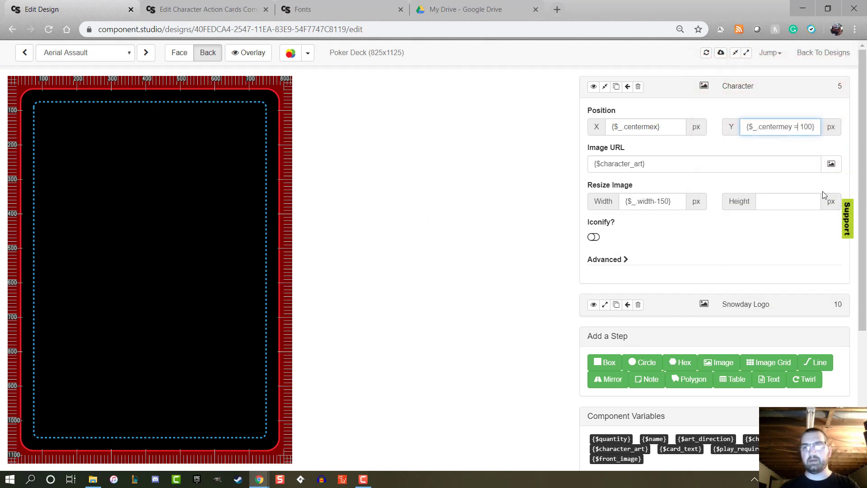
key("BackSpace")
type("-")
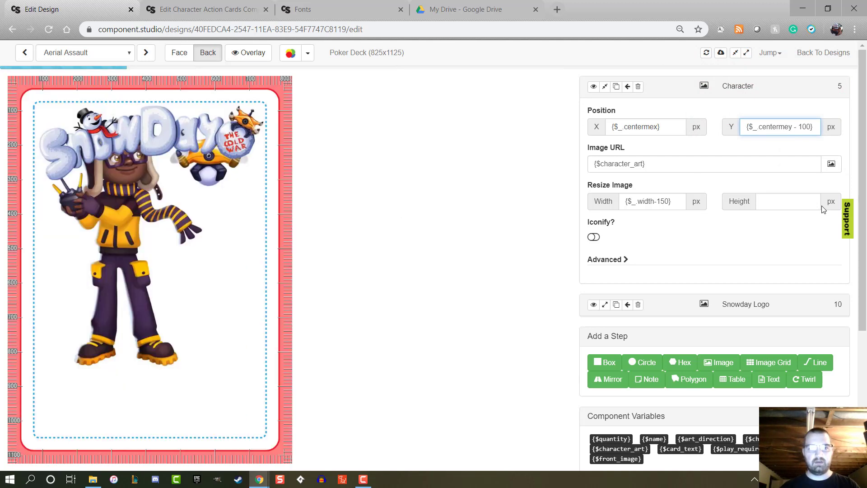
key("BackSpace")
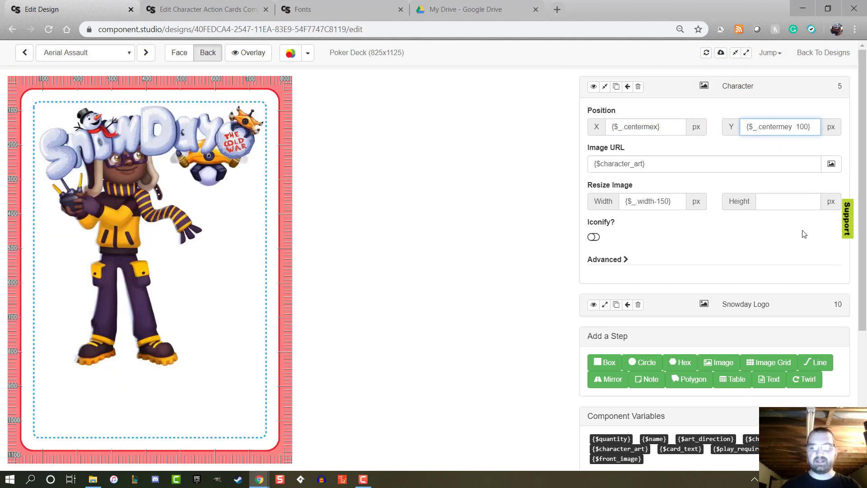
type("+")
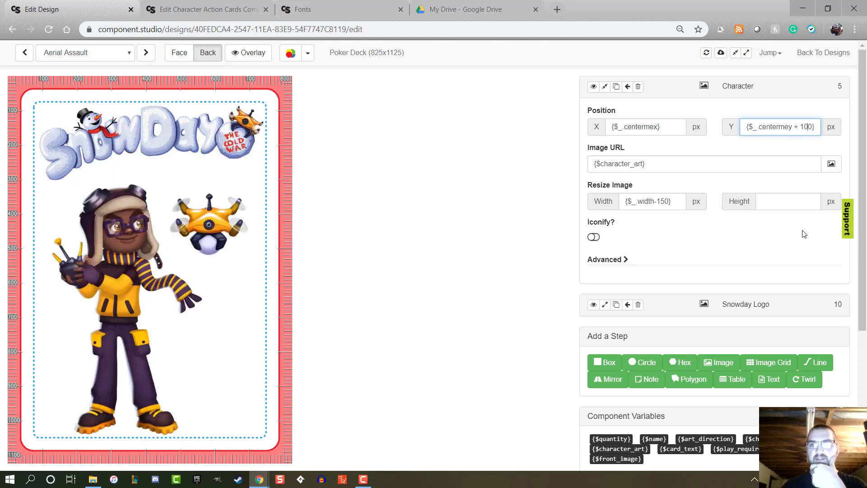
Set the Character image's Y position to {$_.centermey + 80} on the card back.
key("BackSpace")
key("BackSpace")
key("BackSpace")
type("80")
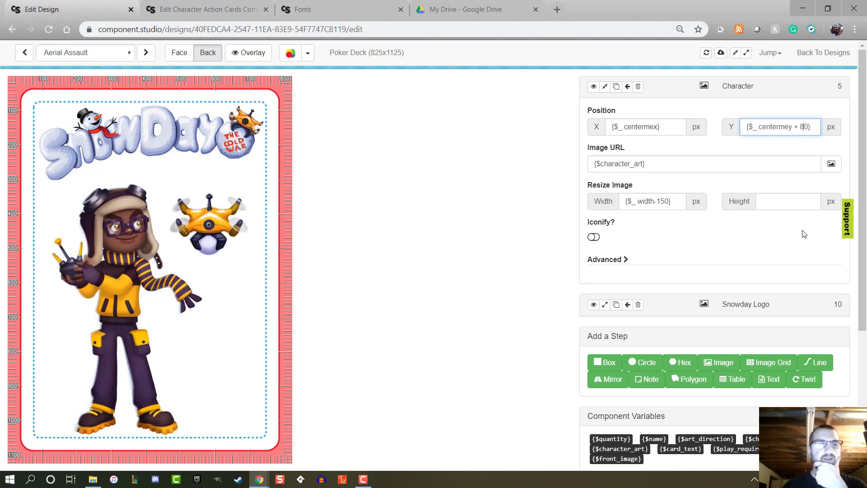
left_click(527, 214)
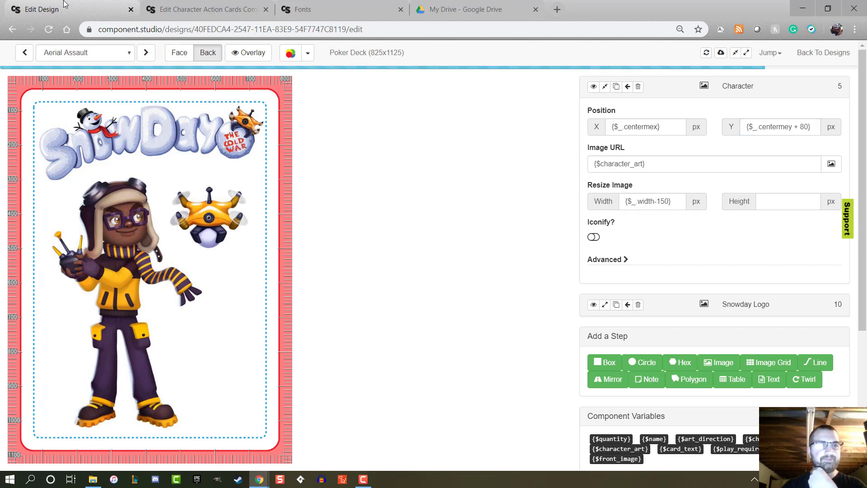
Preview the card backs up to Covering fire and add a new image step to the back.
left_click(143, 53)
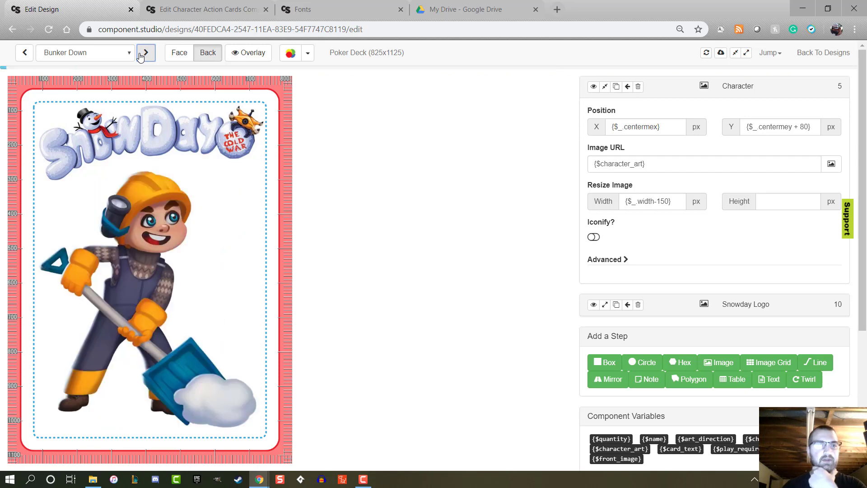
left_click(140, 55)
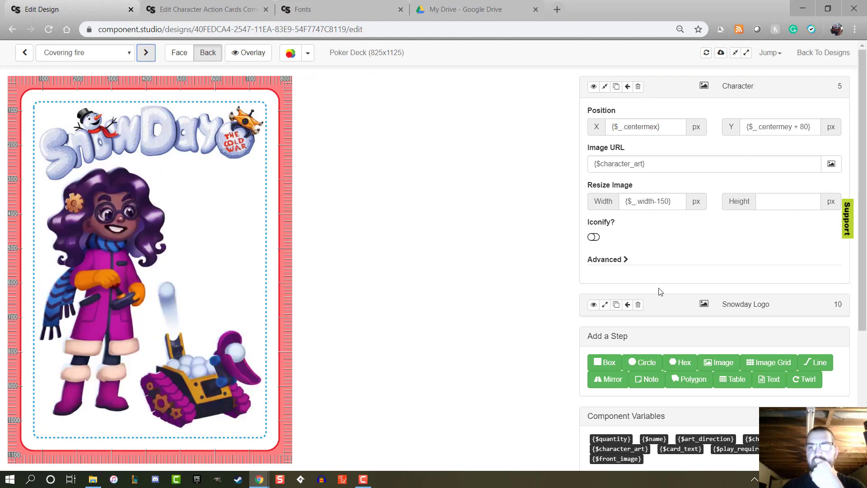
scroll(656, 291, "down", 1)
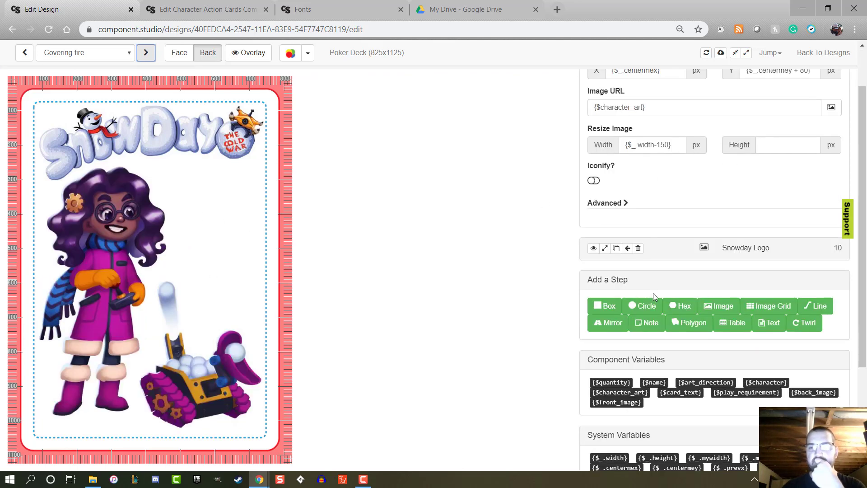
left_click(717, 305)
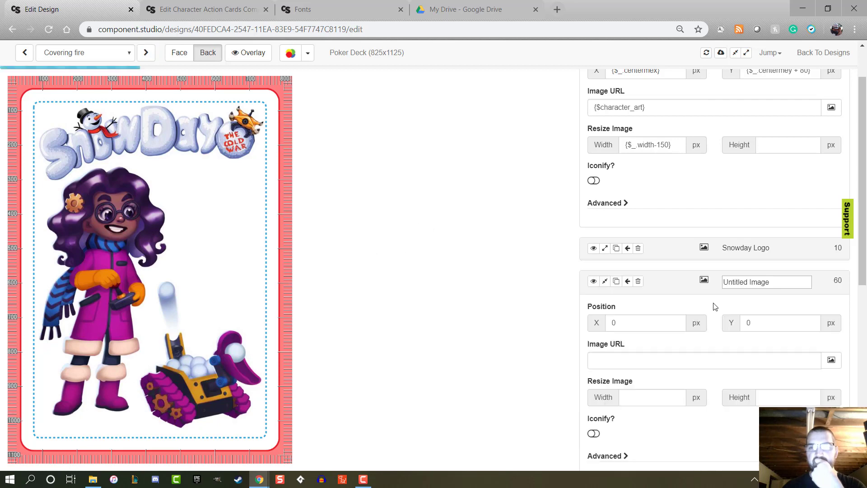
Set the new image's layer order to 4 so it sits behind the character and logo.
left_click(837, 281)
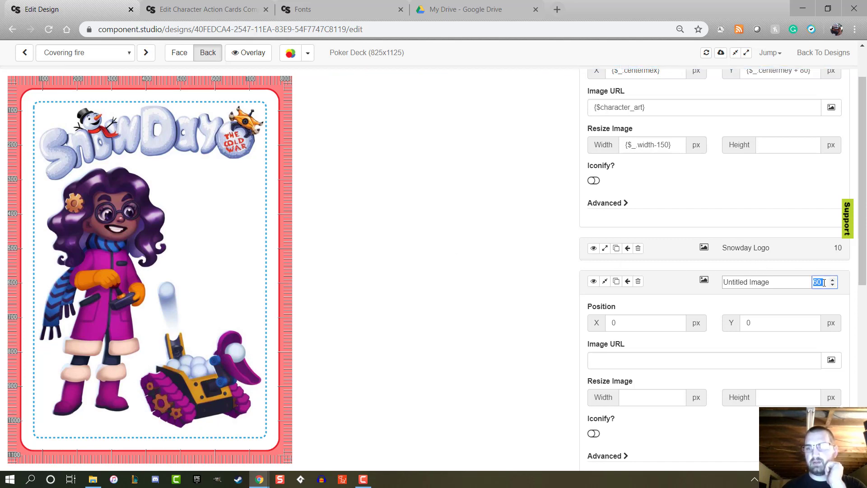
key("Return")
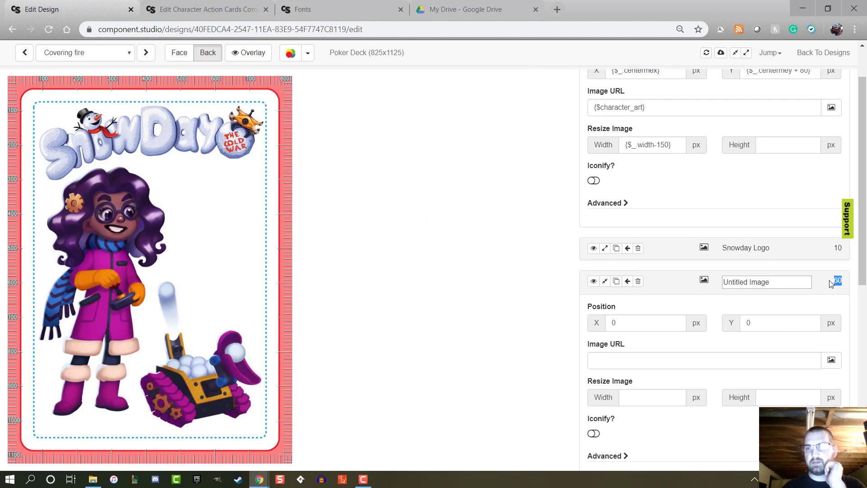
double_click(832, 280)
left_click_drag(824, 282, 775, 282)
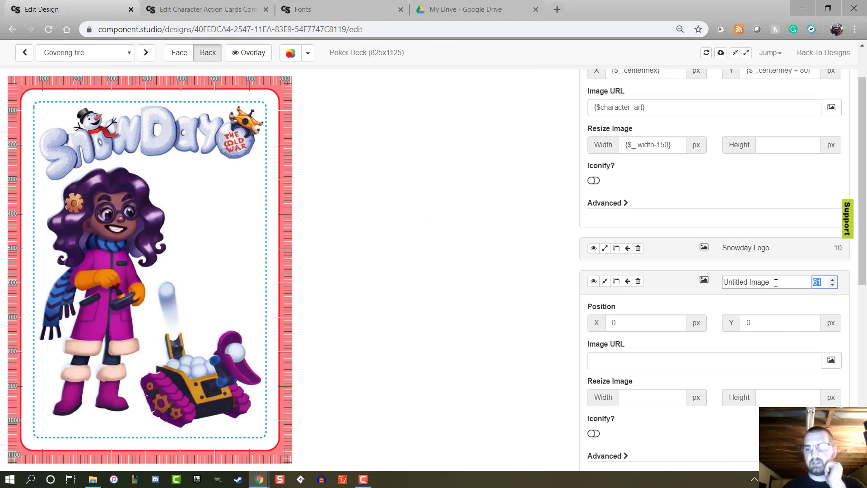
type("4")
key("Return")
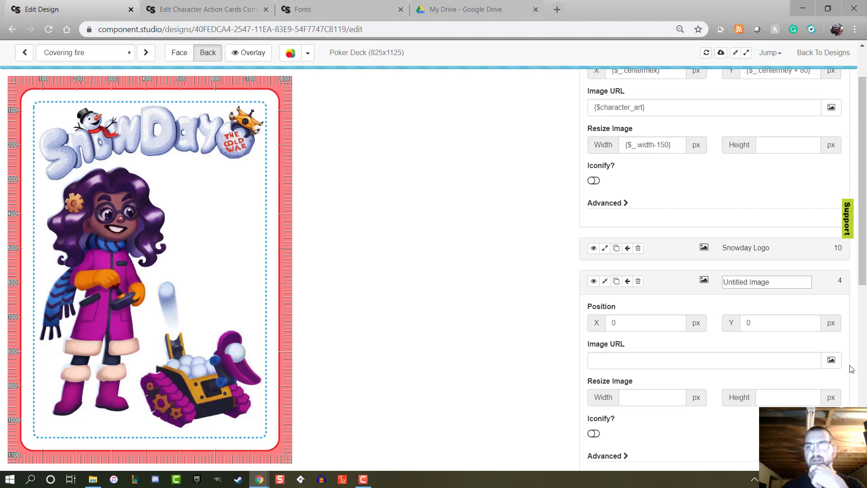
Use the pink house with the central gable from the Houses folder as the new back image.
left_click(831, 360)
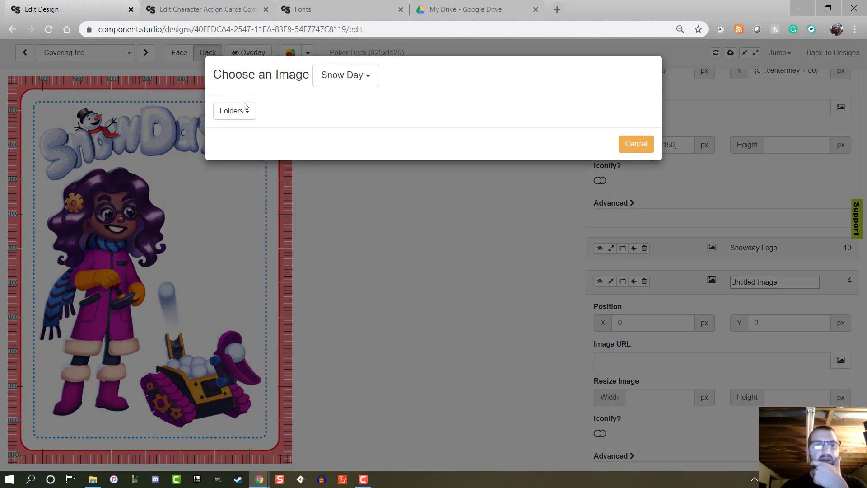
left_click(244, 112)
left_click(237, 155)
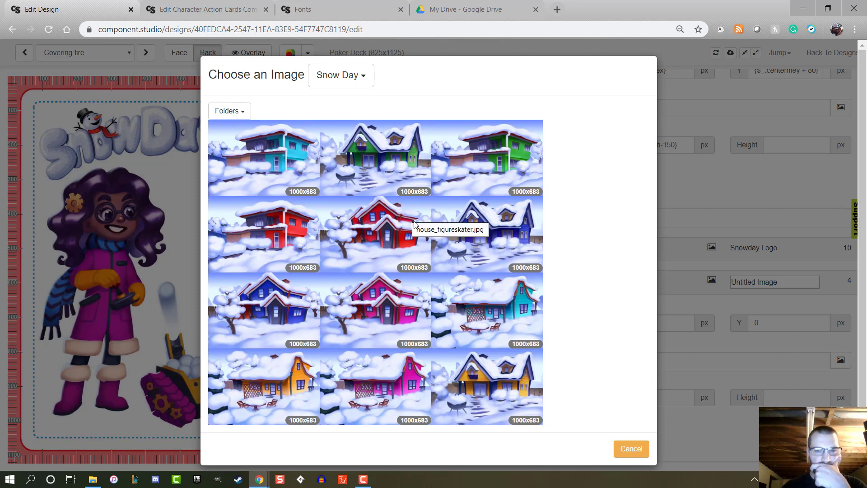
scroll(440, 256, "down", 1)
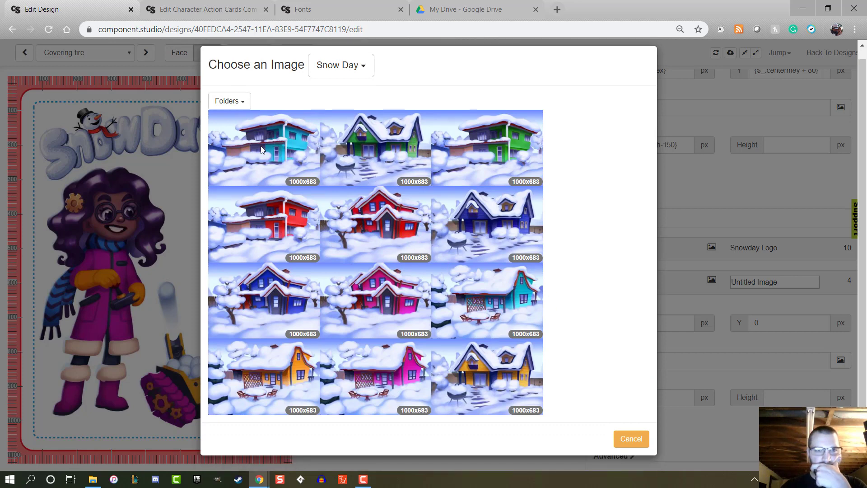
left_click(374, 300)
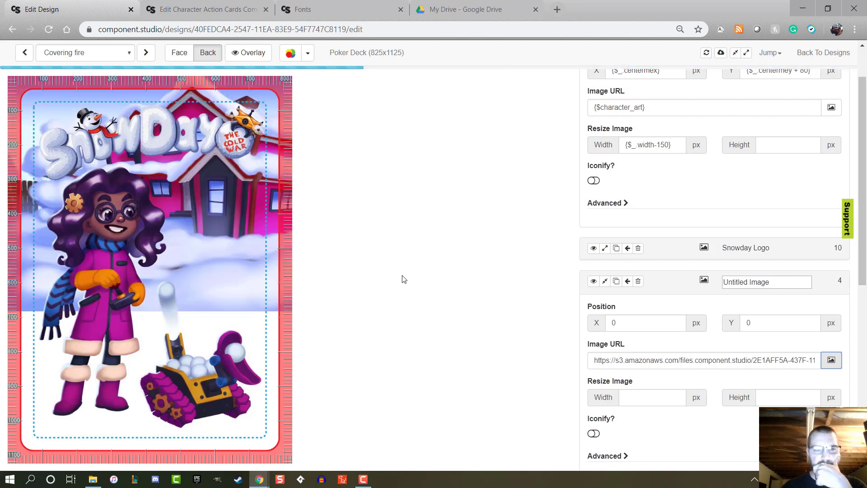
Set the height of the pink house image to {$_.height}.
scroll(756, 343, "down", 8)
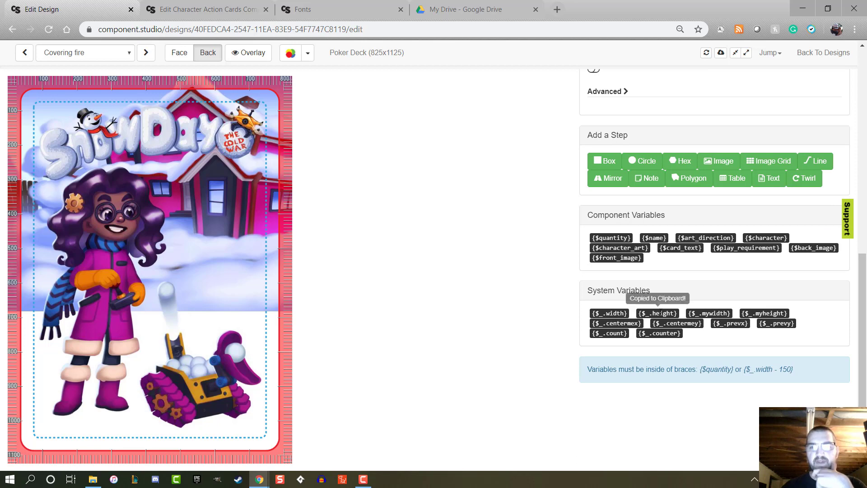
scroll(494, 293, "up", 4)
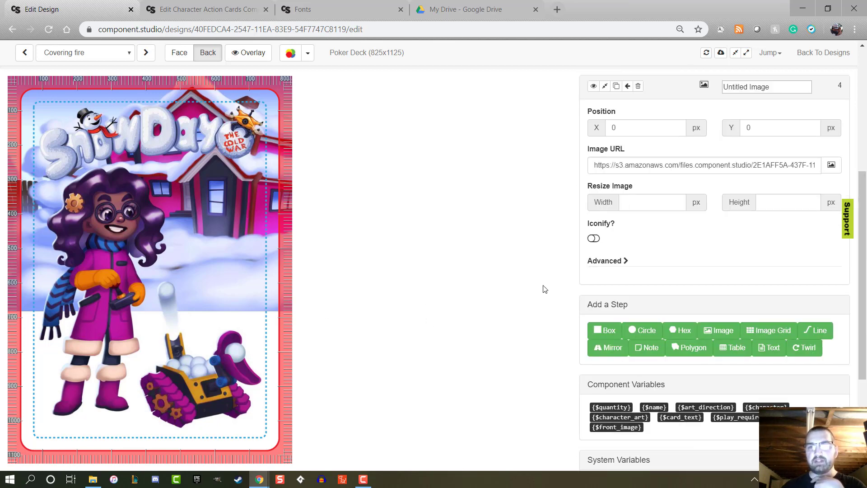
right_click(774, 199)
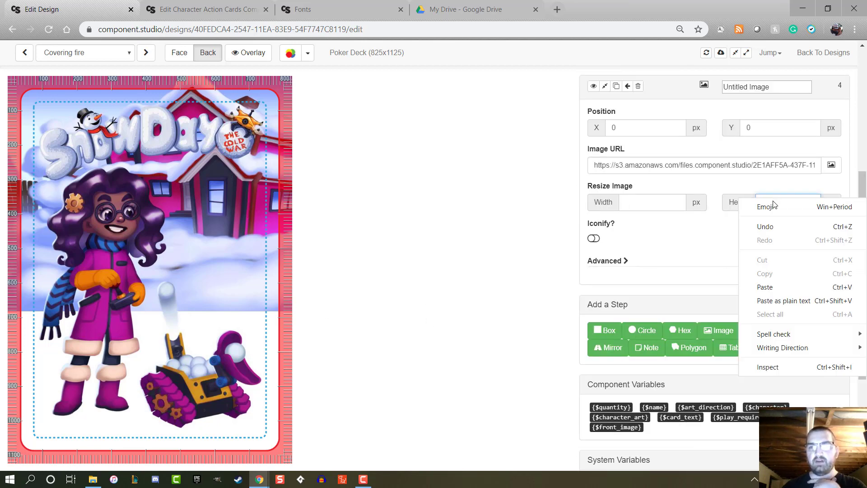
left_click(790, 283)
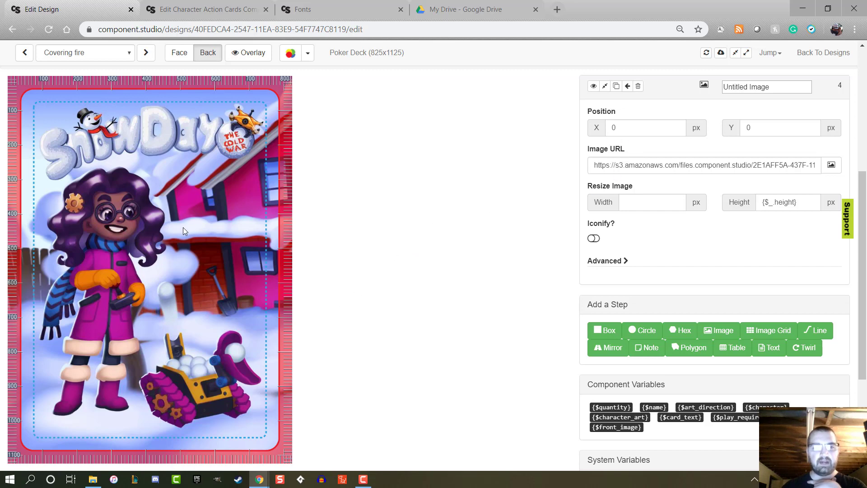
Try an X position of 100 px for the pink house image, and leave the X value empty.
double_click(661, 132)
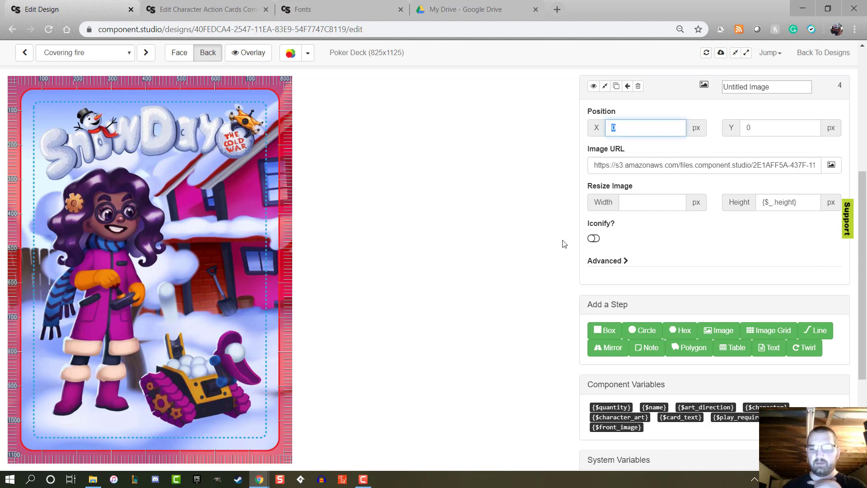
type("1")
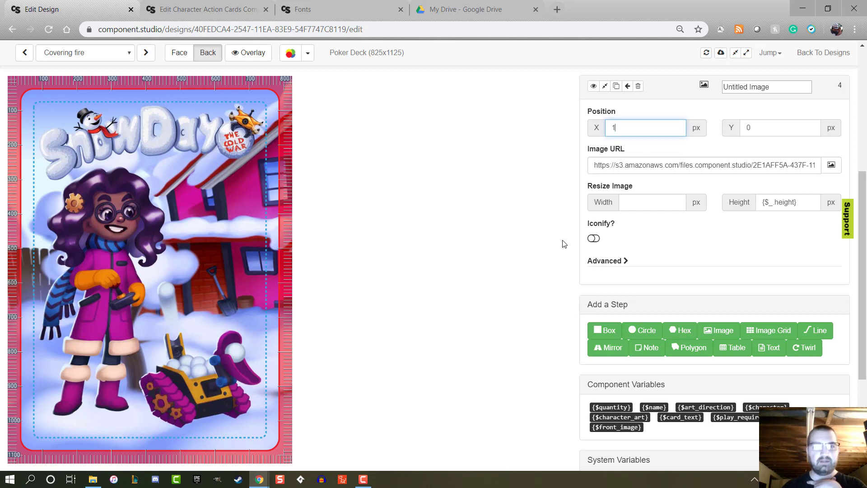
type("00")
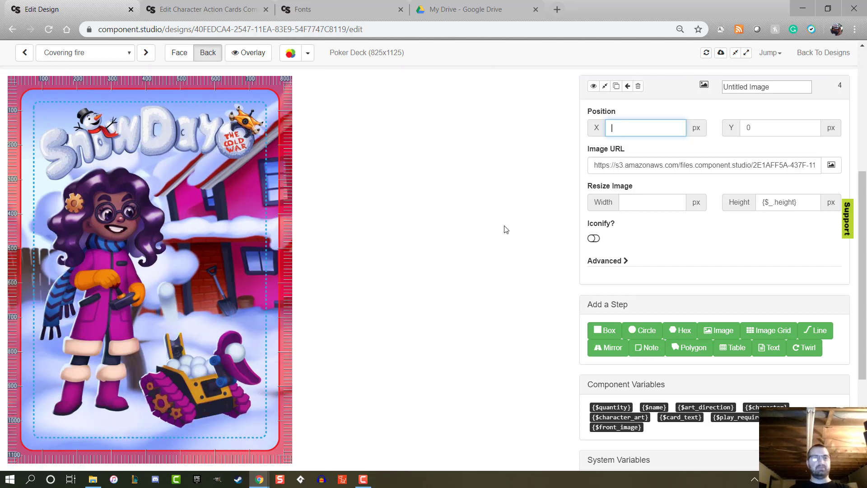
left_click(506, 230)
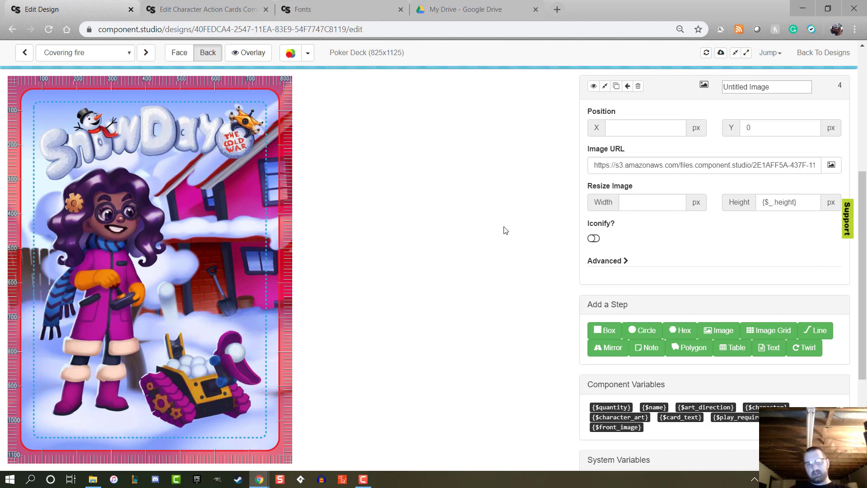
Add an image step to the Dig Doug card's face, using the orange house with patio chairs from the Houses folder.
left_click(145, 53)
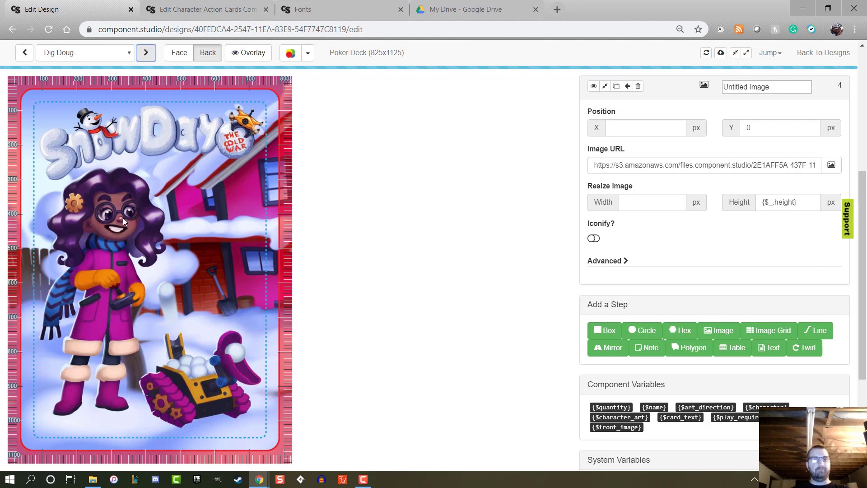
left_click(177, 52)
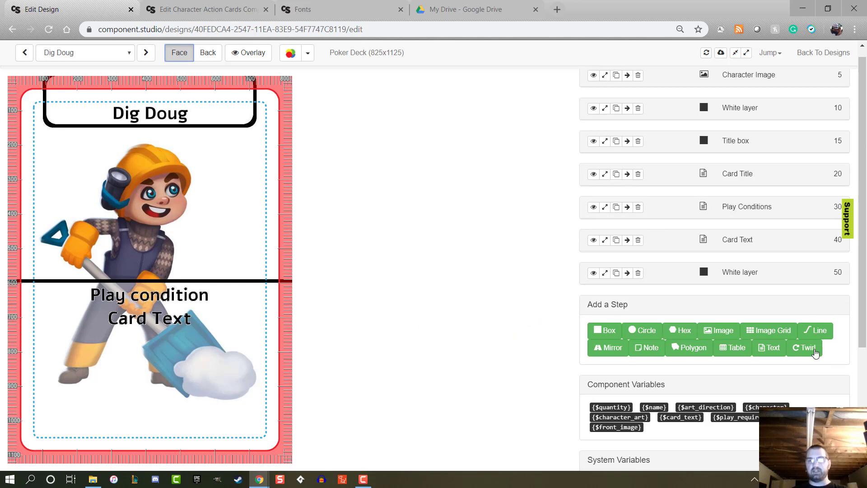
left_click(718, 331)
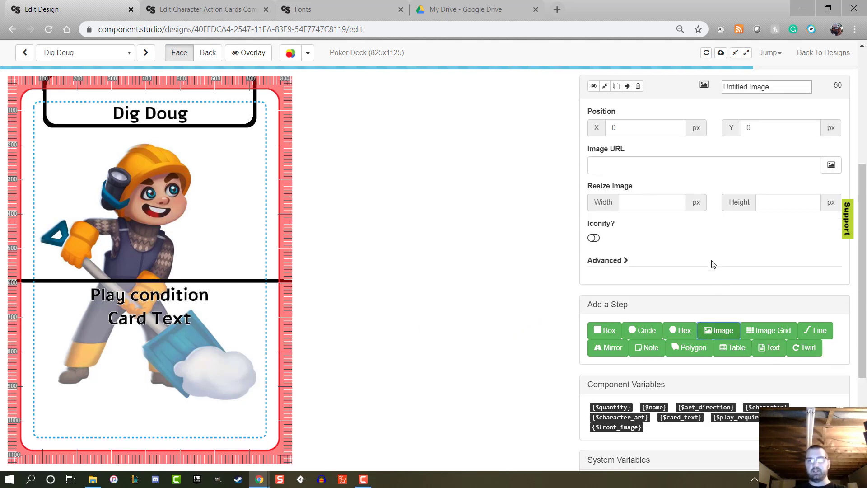
left_click(833, 167)
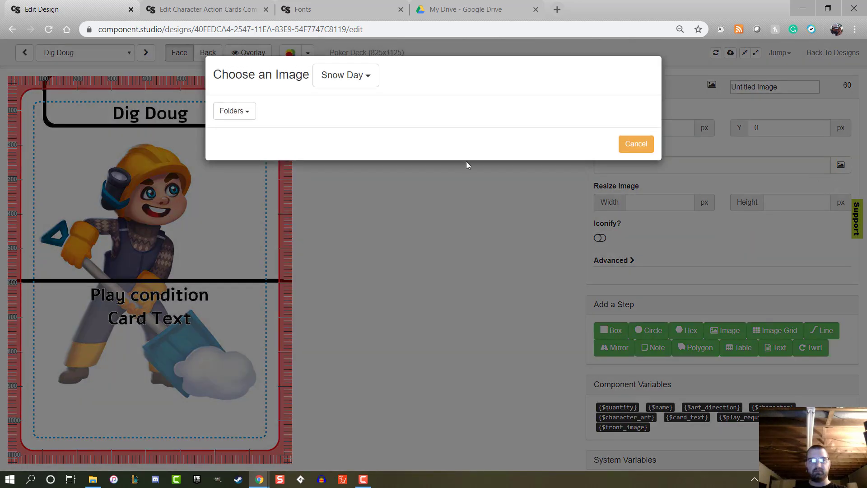
left_click(251, 112)
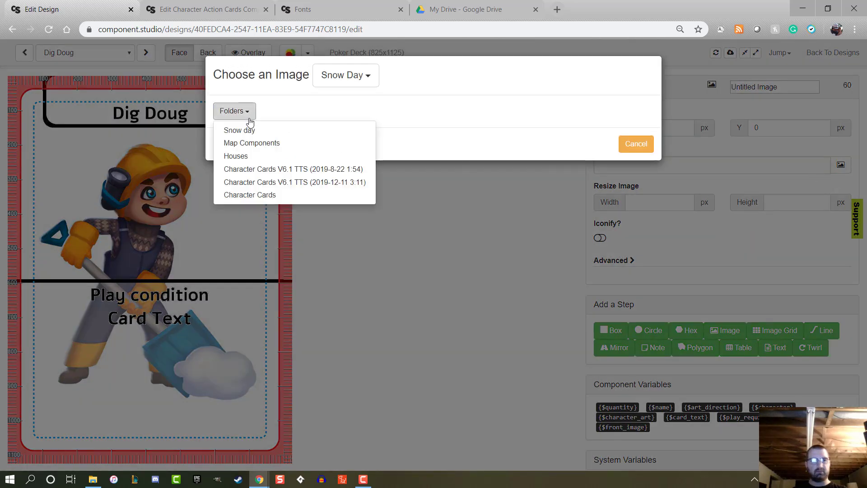
left_click(242, 157)
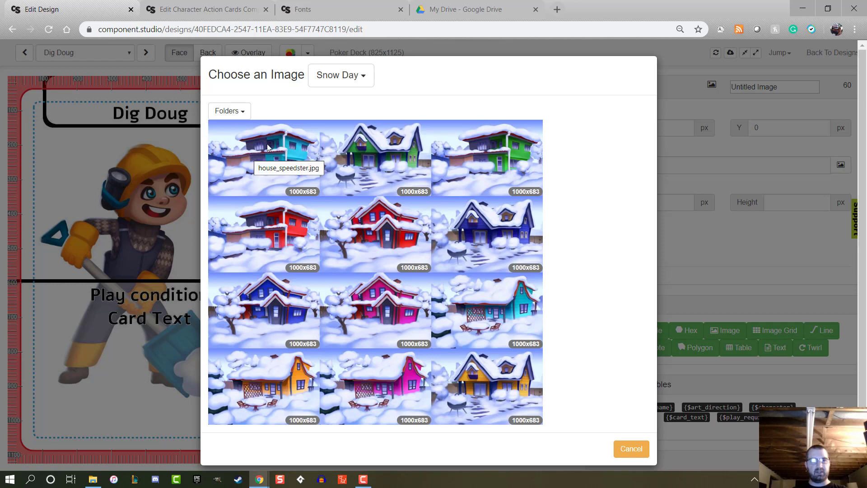
left_click(286, 386)
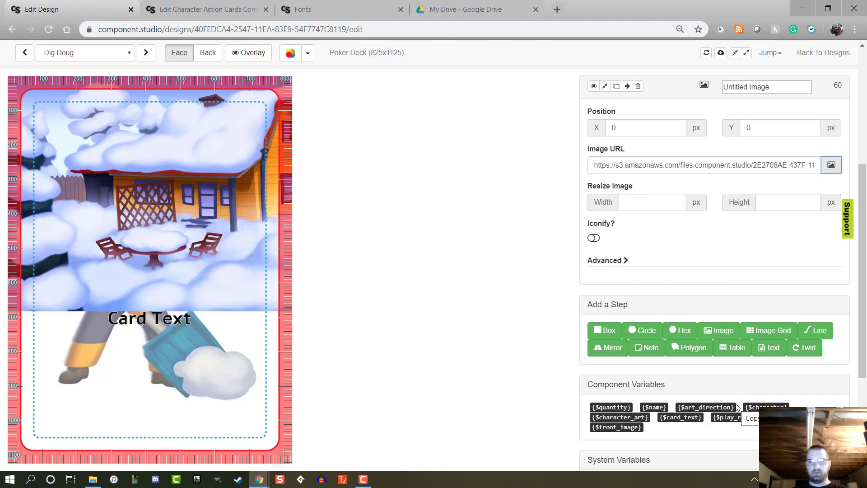
Enter the copied variable {$_.height} as the Y position of the orange house image on the face.
scroll(729, 396, "down", 1)
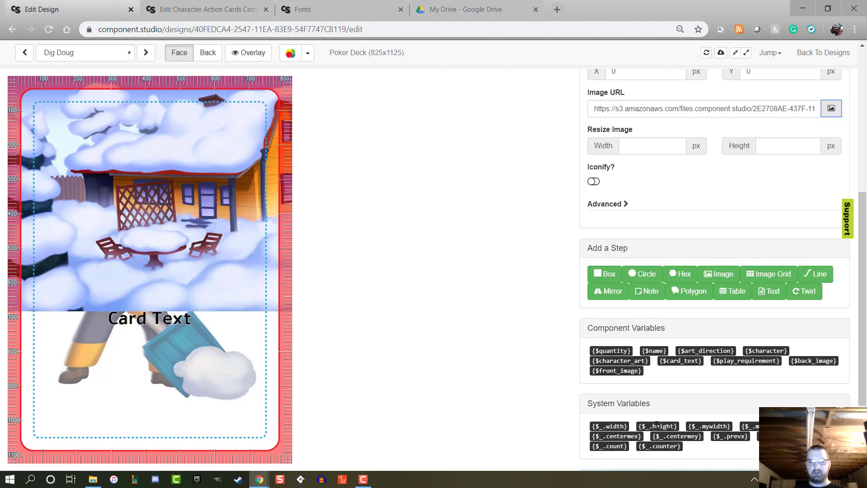
scroll(689, 384, "up", 2)
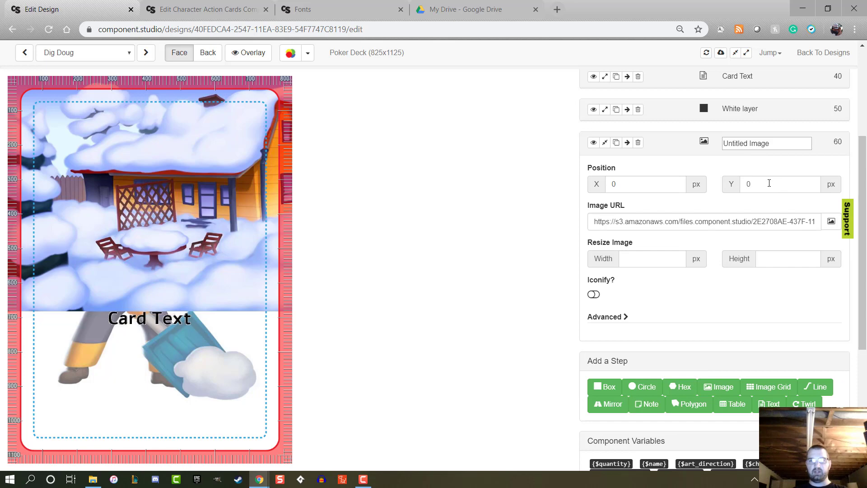
double_click(769, 183)
right_click(769, 182)
left_click(767, 251)
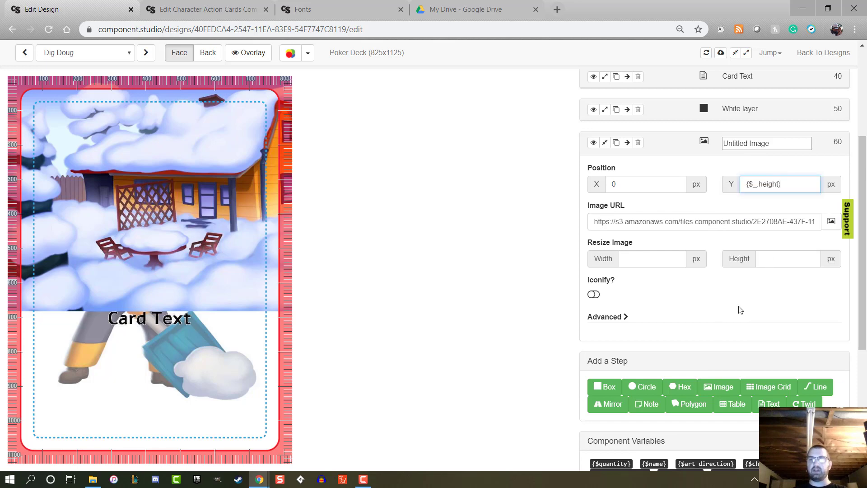
left_click(386, 252)
Move the {$_.height} value from the orange house image's Y position to its resize height.
scroll(495, 275, "down", 1)
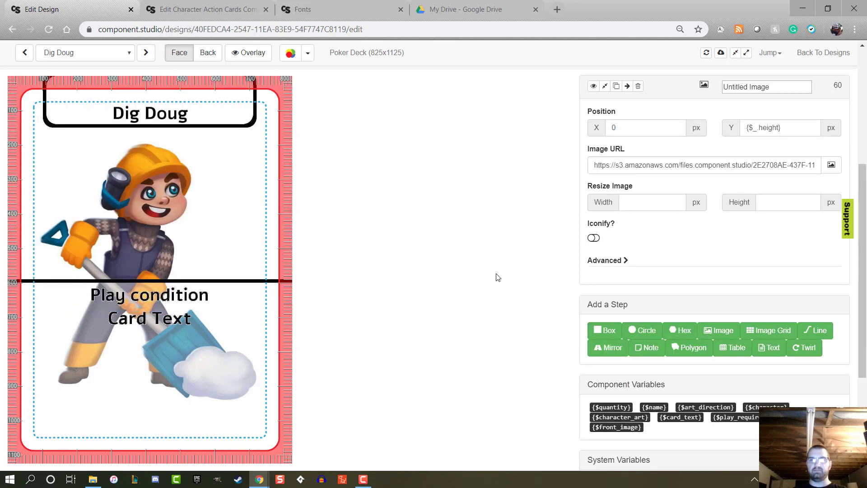
scroll(497, 277, "up", 2)
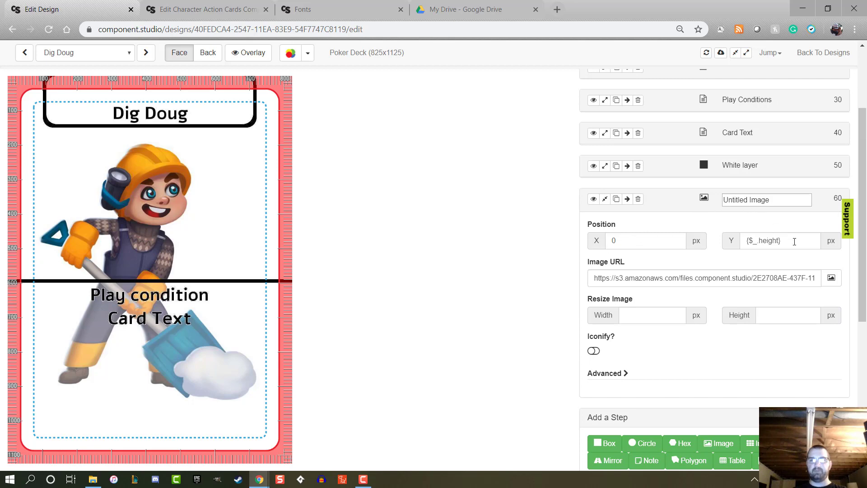
triple_click(756, 245)
left_click_drag(764, 256, 773, 315)
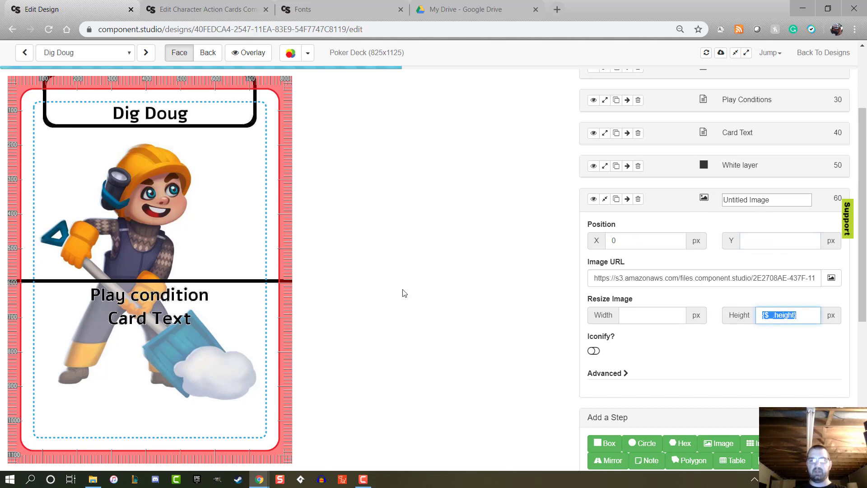
scroll(494, 280, "down", 5)
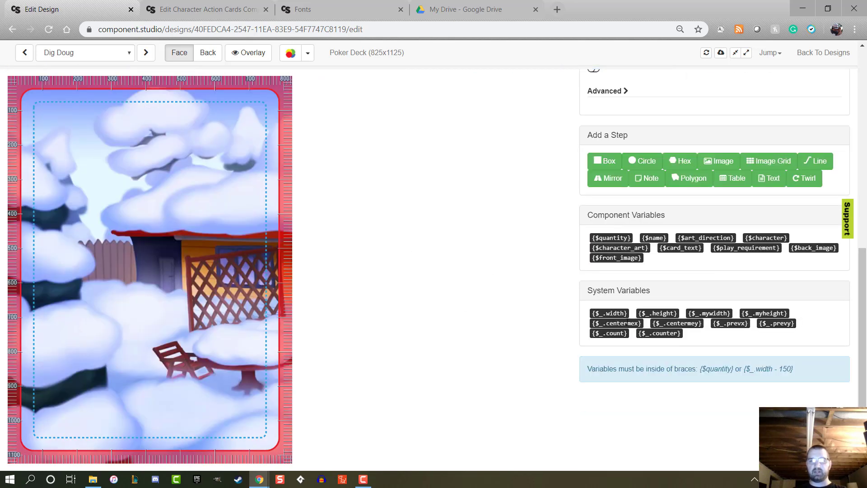
scroll(641, 268, "up", 5)
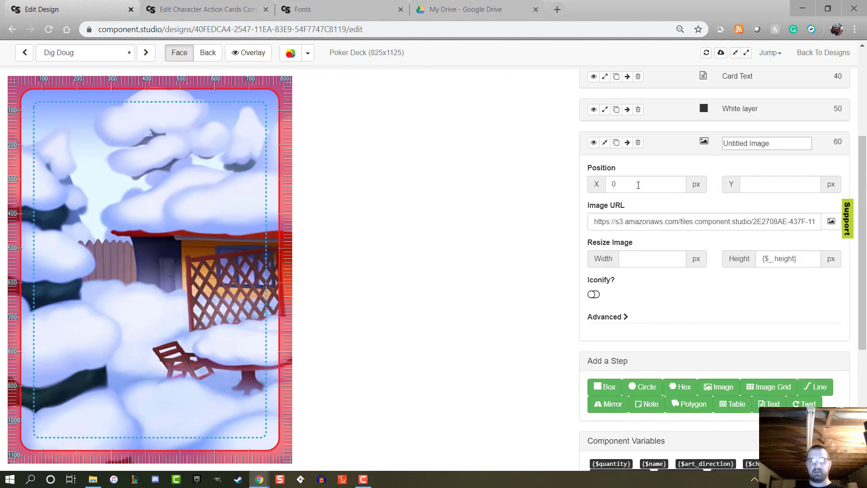
Set the X position of the orange house image on the face to {$_.centermex}.
double_click(632, 185)
right_click(613, 185)
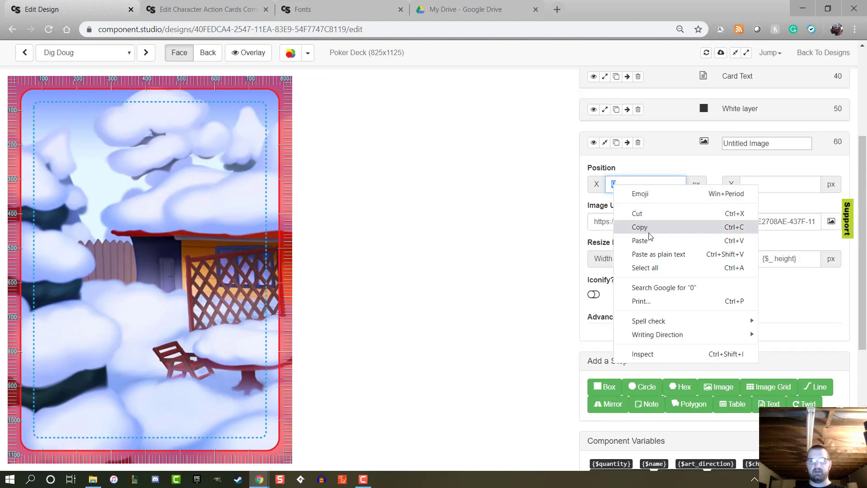
left_click(622, 235)
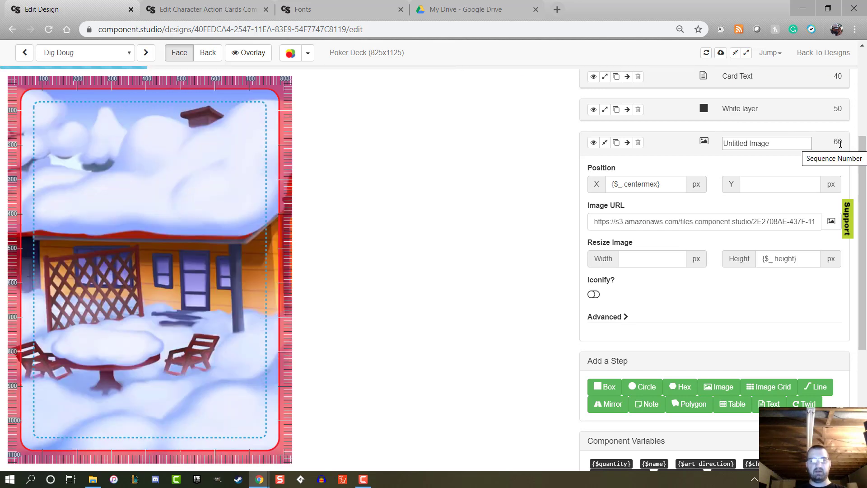
Change the orange house image's sequence number to 2 to place it behind the character art, and collapse its settings.
left_click(838, 143)
double_click(824, 142)
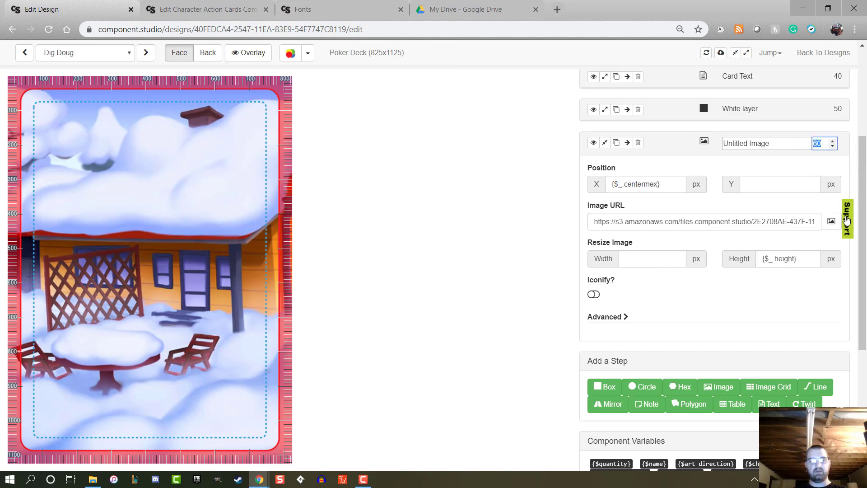
type("2")
key("Return")
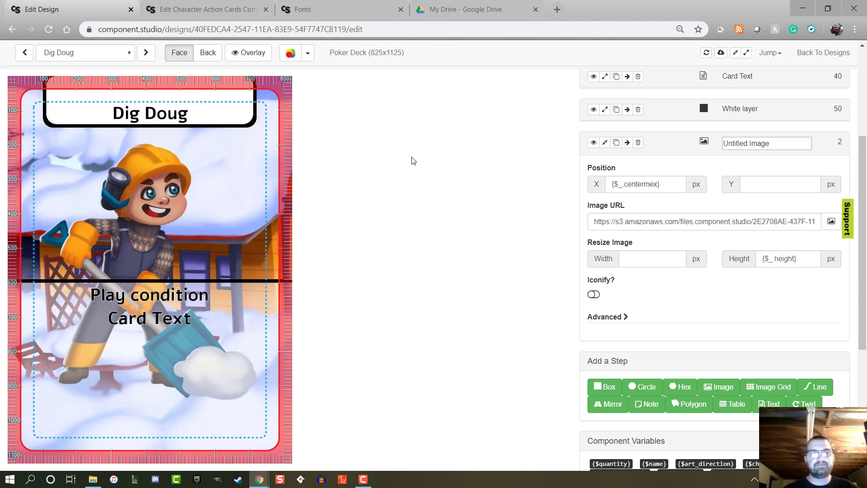
scroll(587, 203, "up", 1)
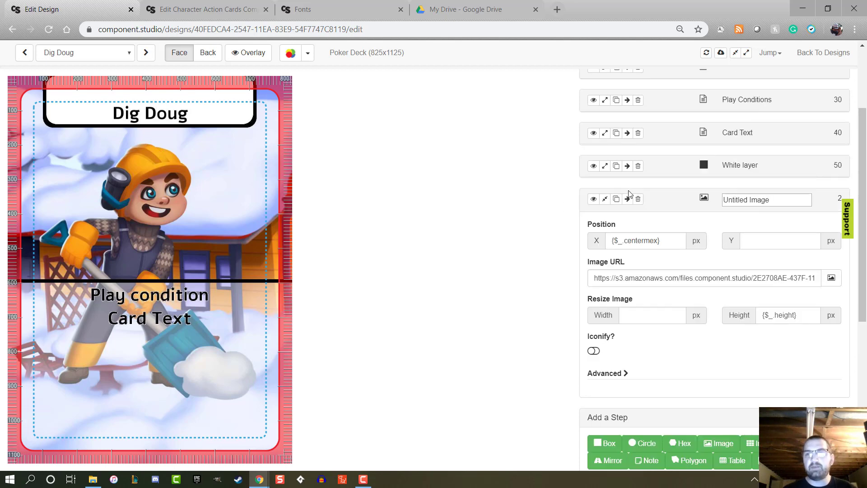
left_click(605, 200)
Replace the placeholder text of the Play Conditions step with the variable {$play_requirement}.
scroll(515, 120, "up", 2)
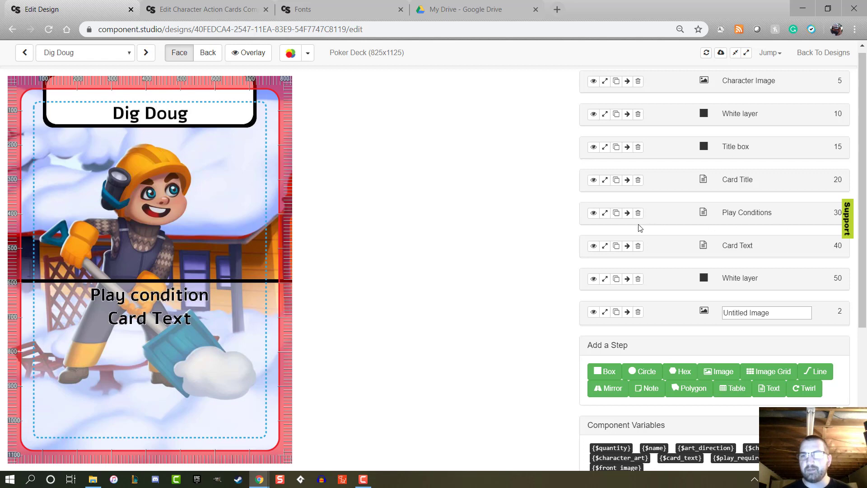
left_click(605, 213)
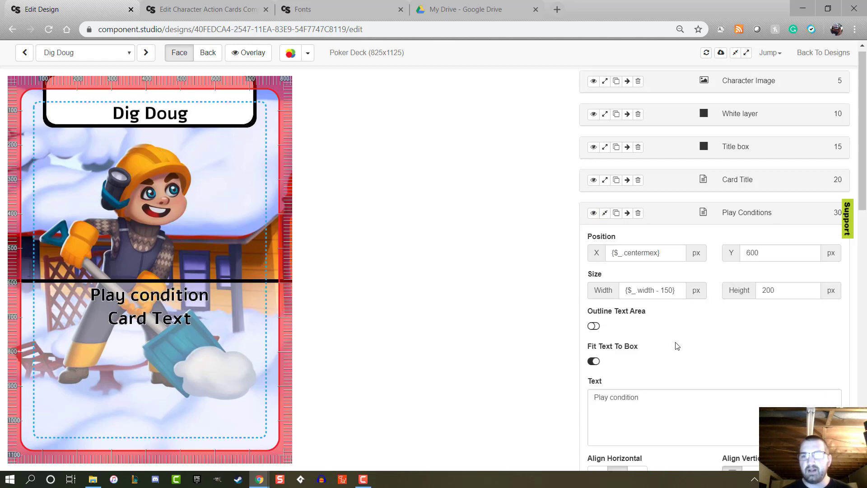
scroll(676, 346, "down", 14)
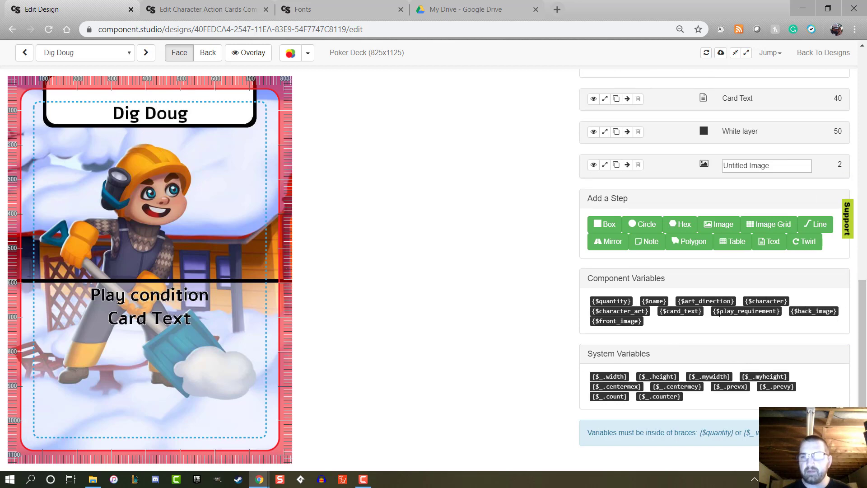
scroll(719, 315, "up", 10)
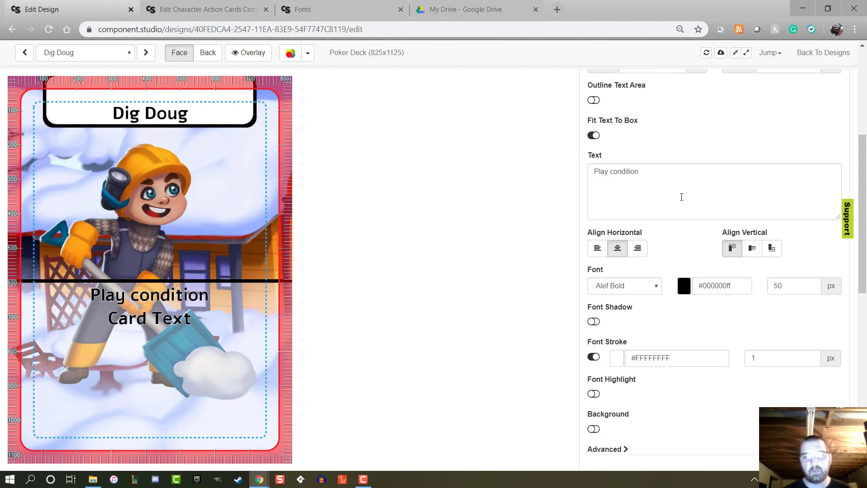
left_click_drag(681, 196, 516, 170)
right_click(632, 173)
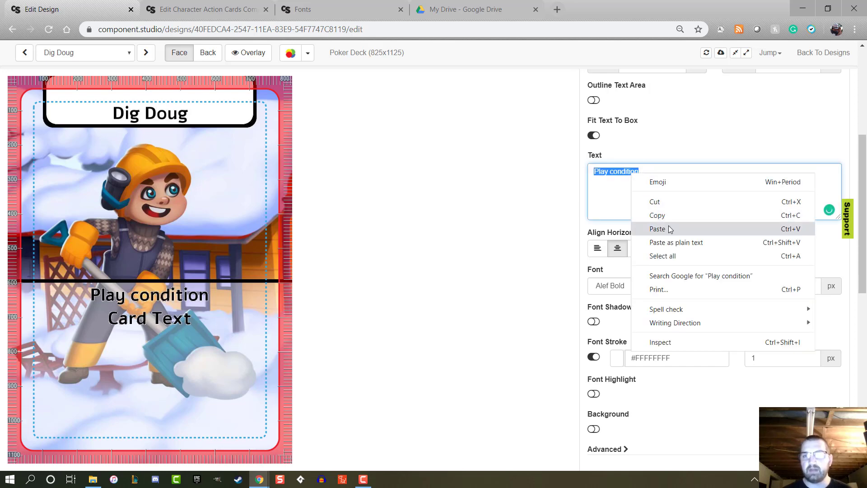
left_click(676, 242)
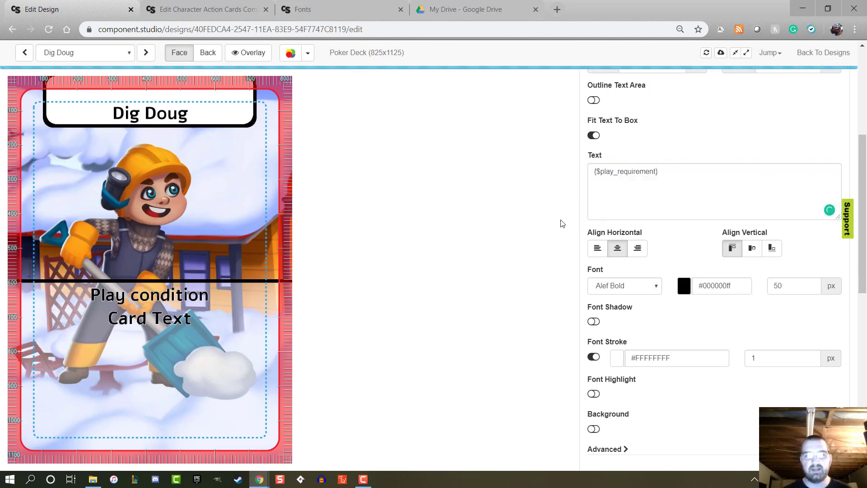
scroll(562, 224, "up", 1)
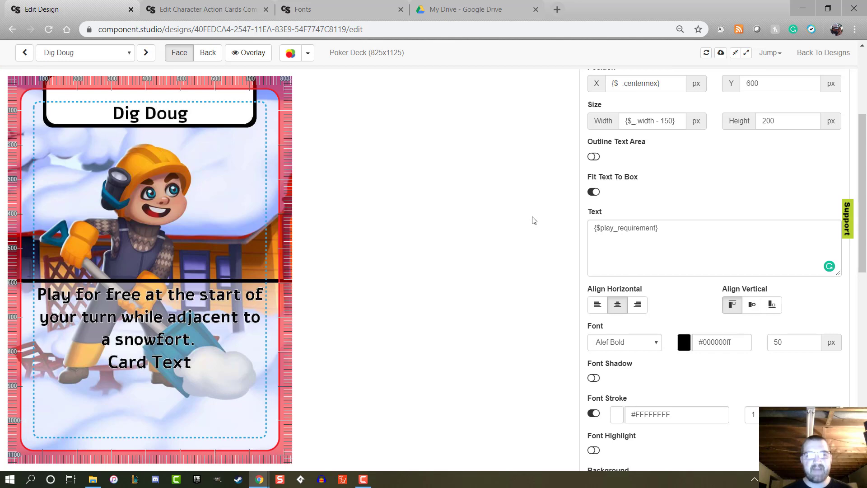
scroll(538, 217, "up", 1)
left_click(604, 98)
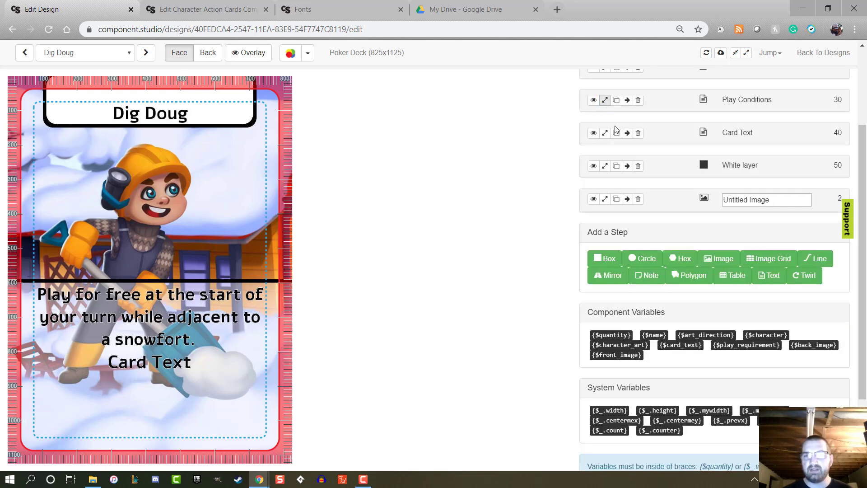
Replace the placeholder text of the Card Text step with the variable {$card_text}.
scroll(698, 299, "down", 1)
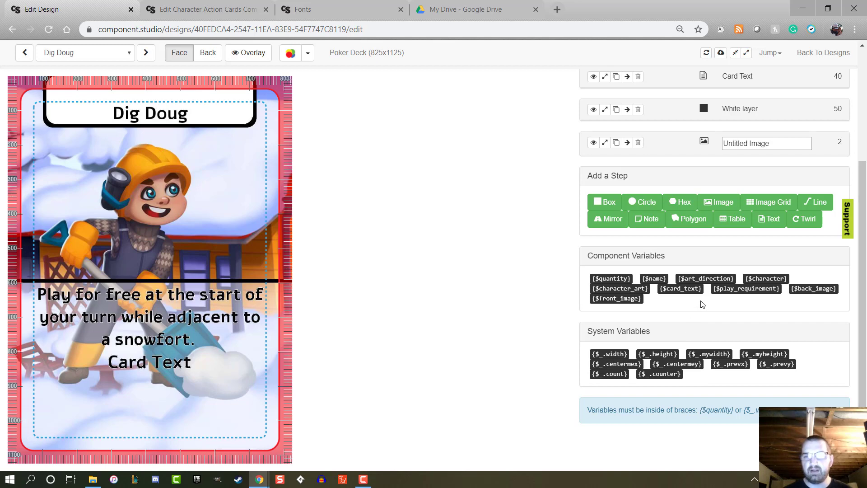
scroll(641, 205, "up", 2)
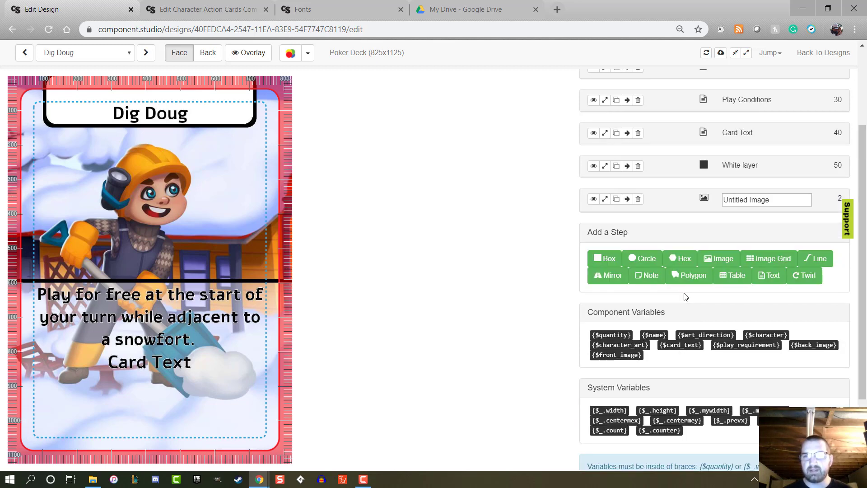
left_click(604, 189)
scroll(645, 344, "down", 1)
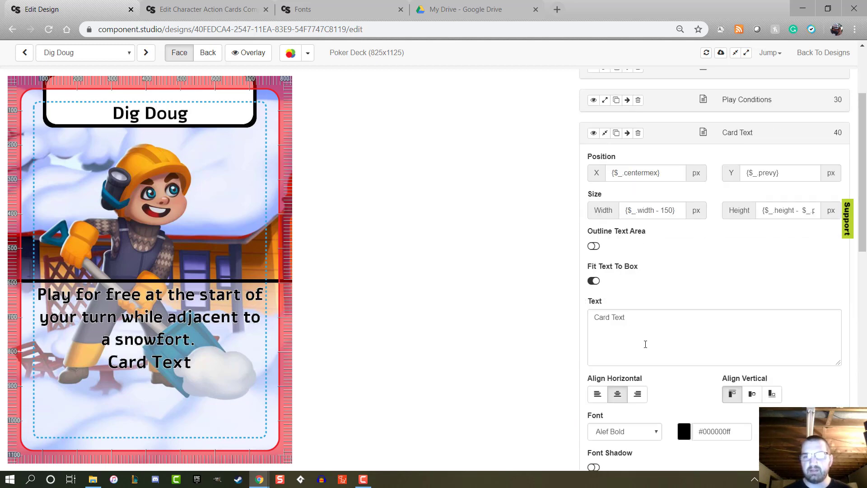
triple_click(597, 323)
right_click(623, 339)
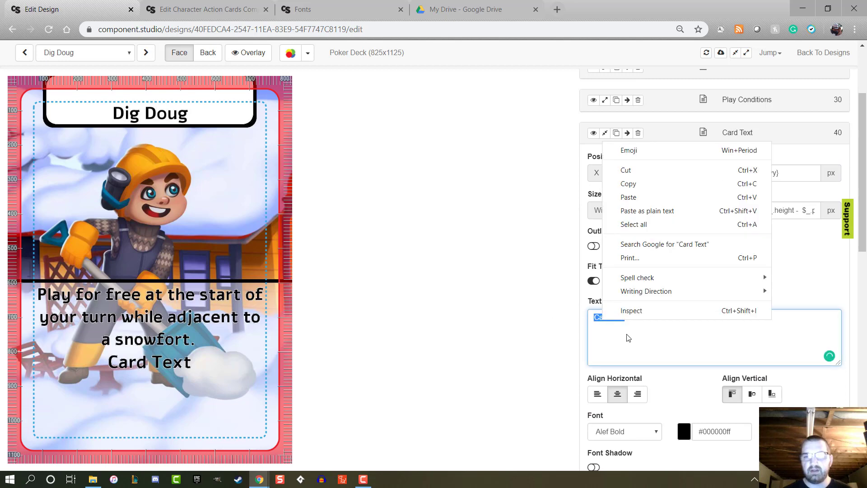
left_click(634, 212)
left_click(483, 313)
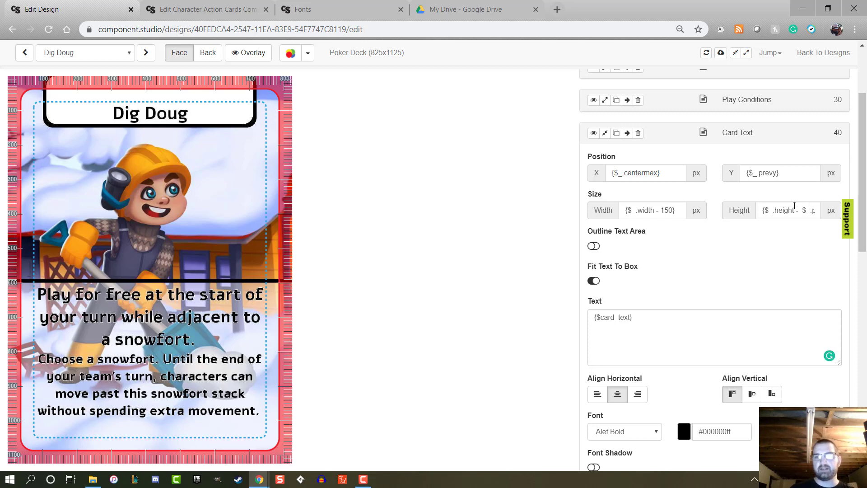
Change the height formula of the Card Text step to {$_.height - $_.prevy - 65}.
left_click_drag(794, 209, 866, 202)
left_click(812, 210)
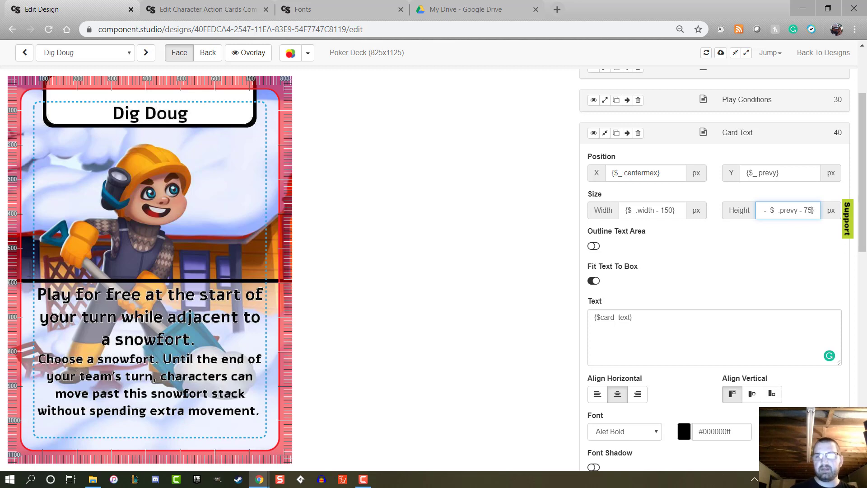
key("BackSpace")
key("BackSpace")
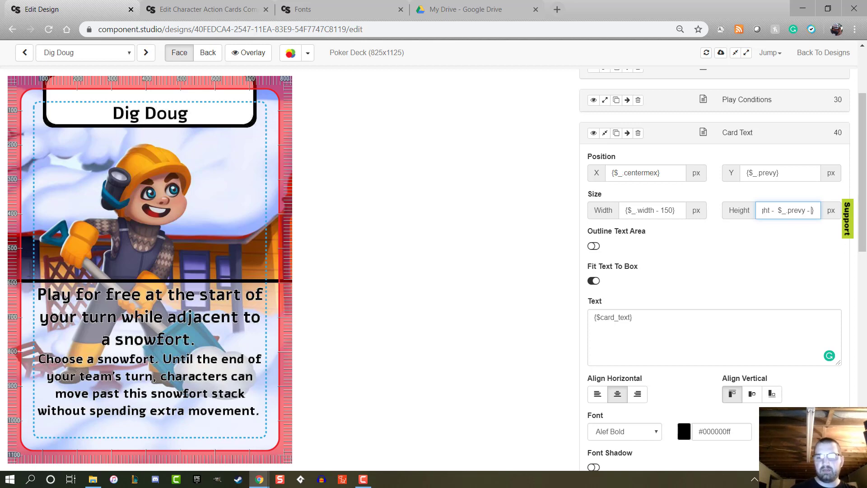
type("95")
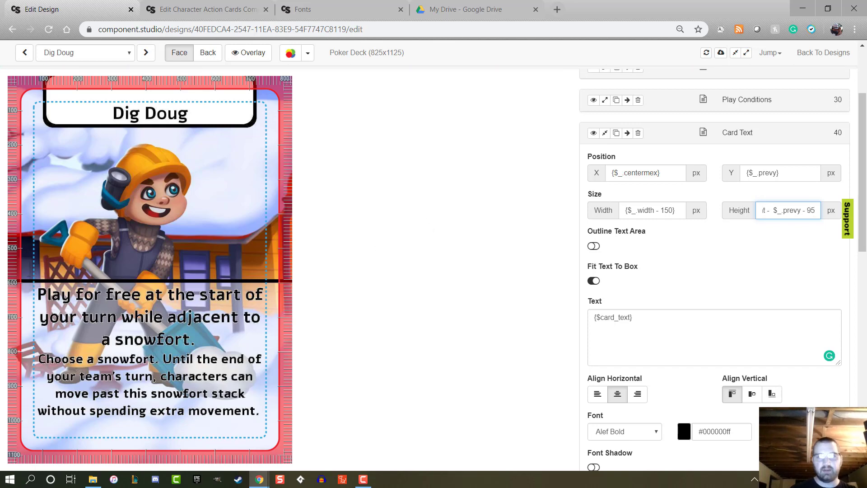
key("BackSpace")
key("BackSpace")
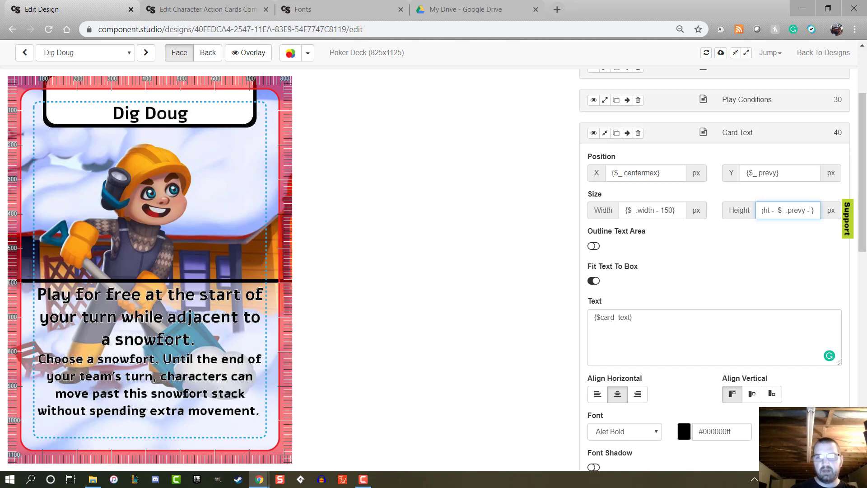
type("70")
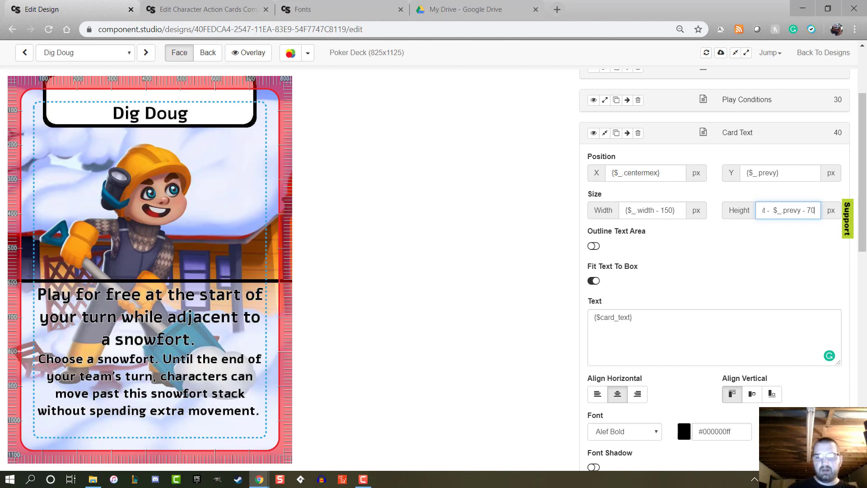
key("BackSpace")
key("BackSpace")
type("65")
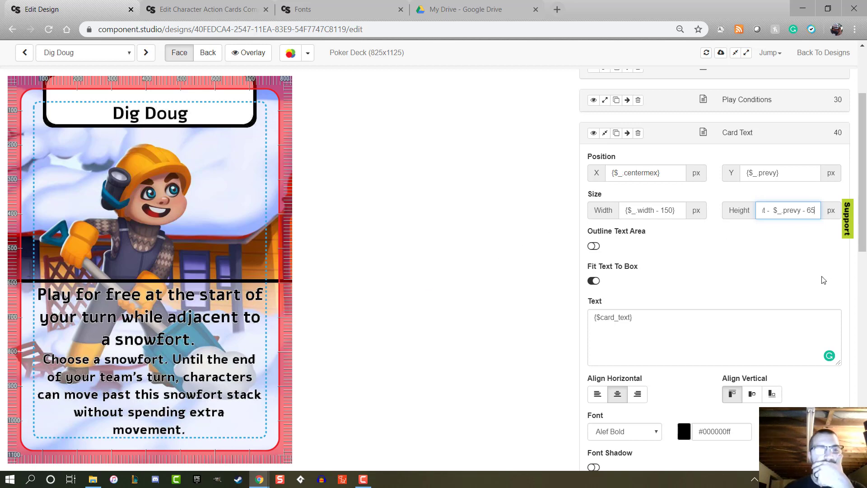
Try left horizontal alignment for the card text, and set it back to centred.
left_click(595, 394)
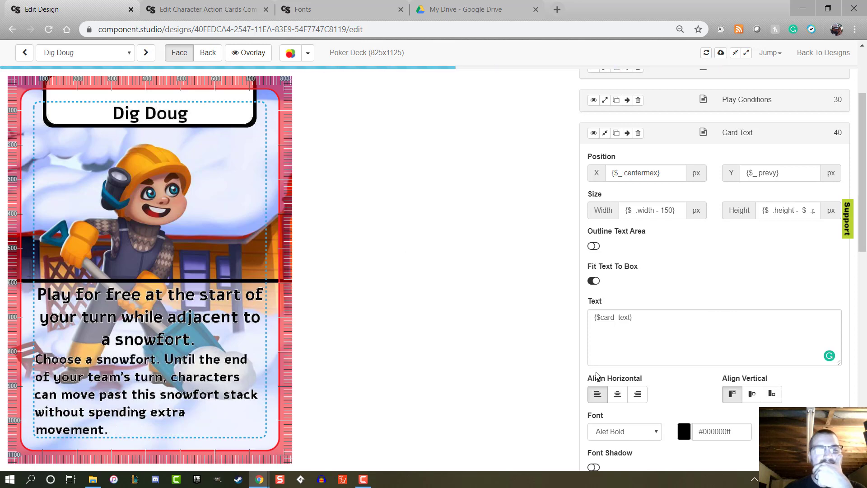
left_click(617, 394)
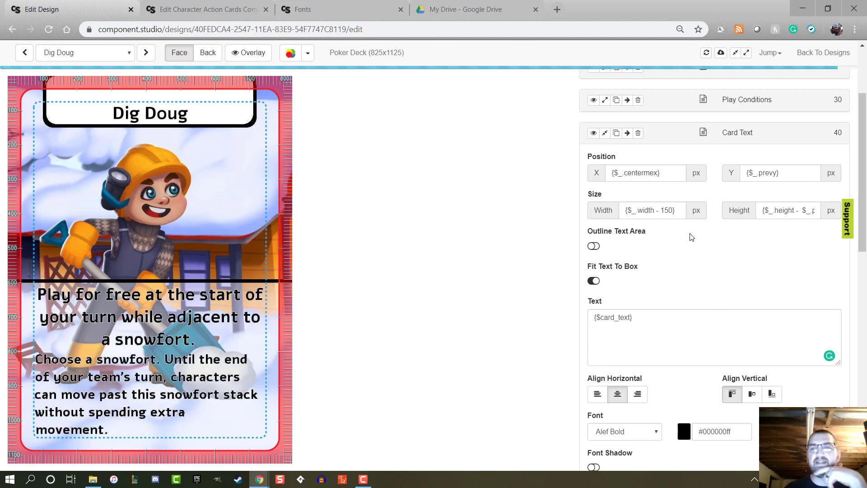
Try the fonts Abril Fatface, Abhaya Libre, El Messiri and Capriola on the Play Conditions text, and set it back to Alef Bold.
left_click(606, 99)
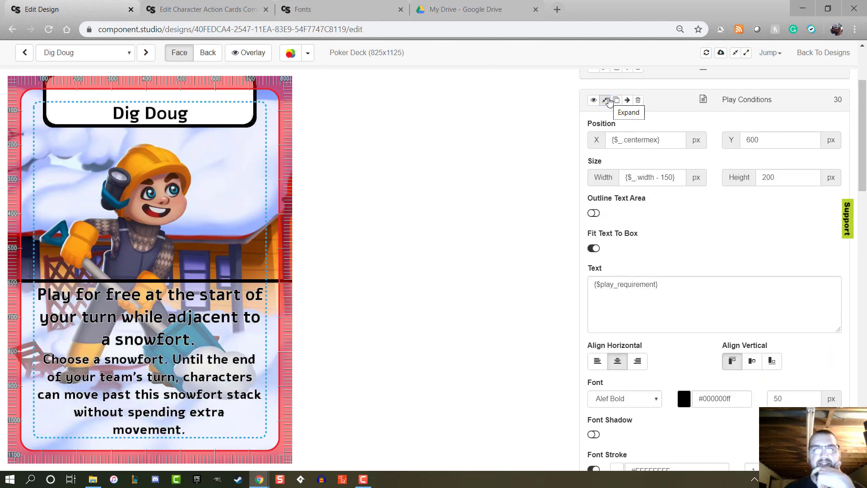
scroll(702, 255, "down", 3)
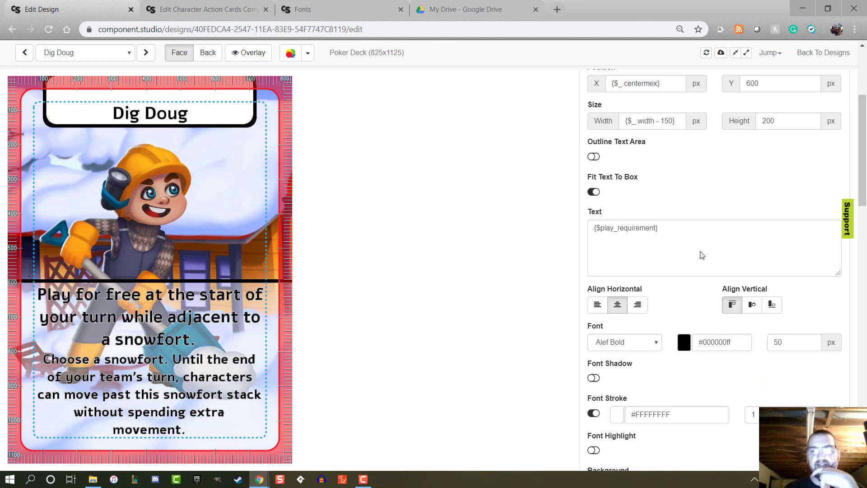
left_click(632, 285)
left_click(632, 307)
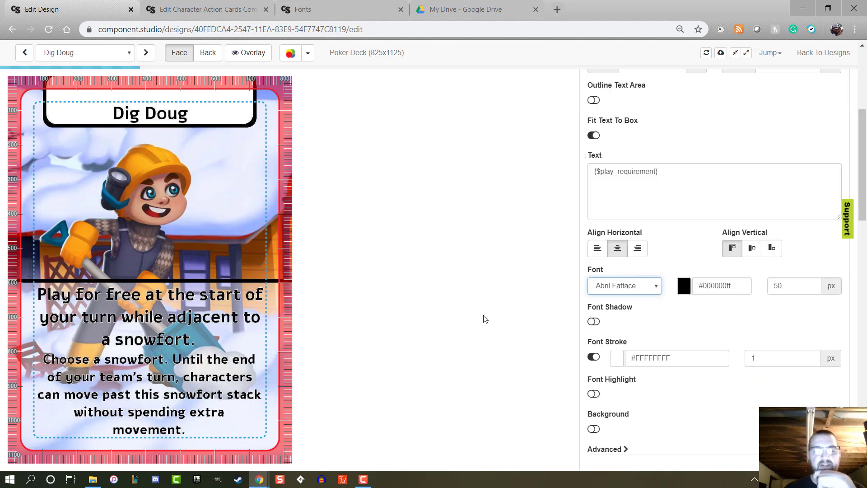
left_click(609, 287)
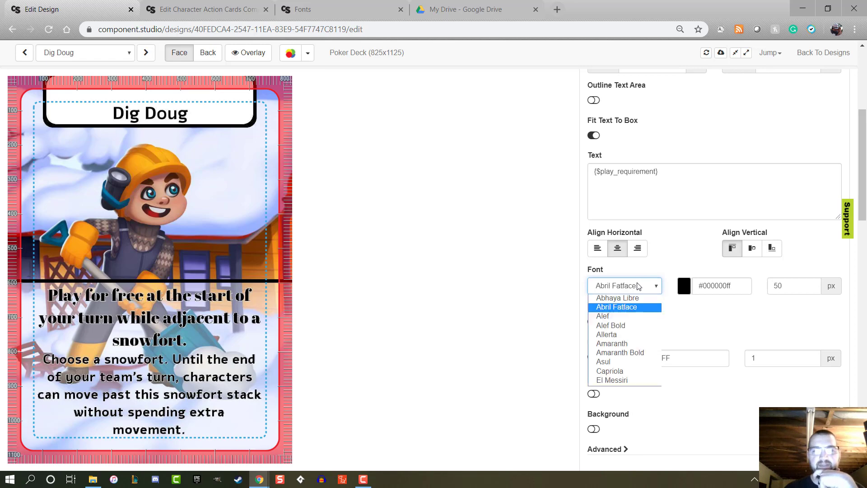
left_click(631, 298)
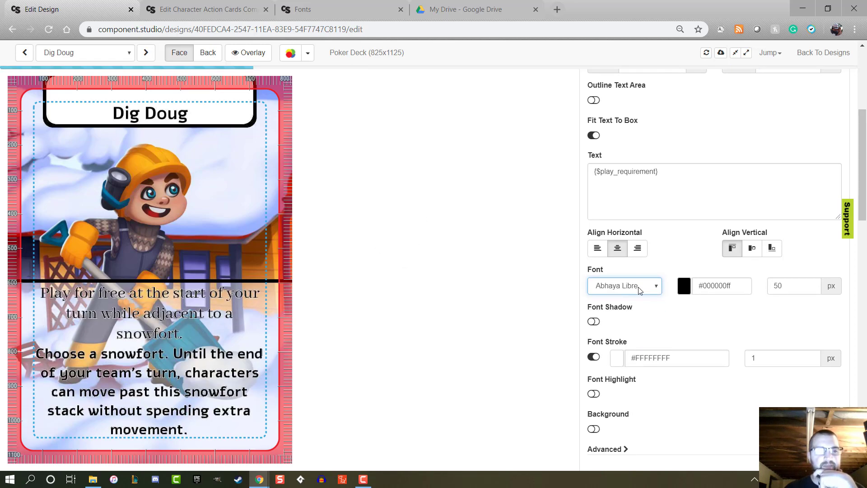
left_click(636, 287)
left_click(637, 380)
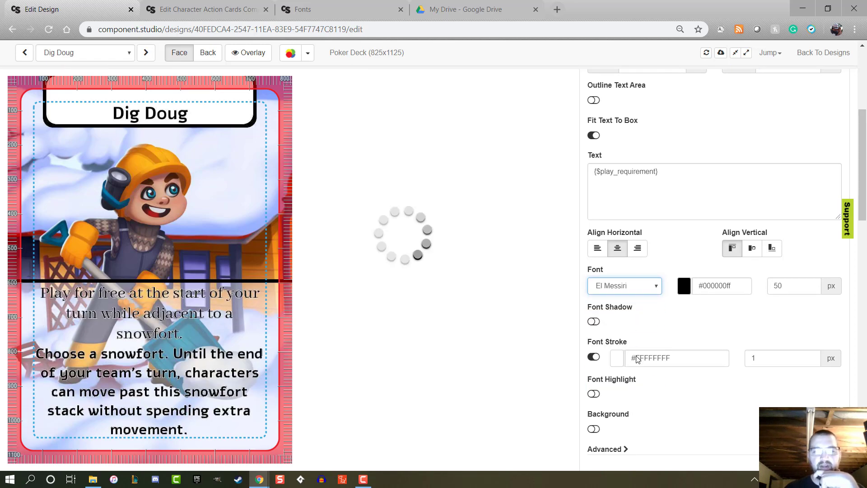
left_click(640, 288)
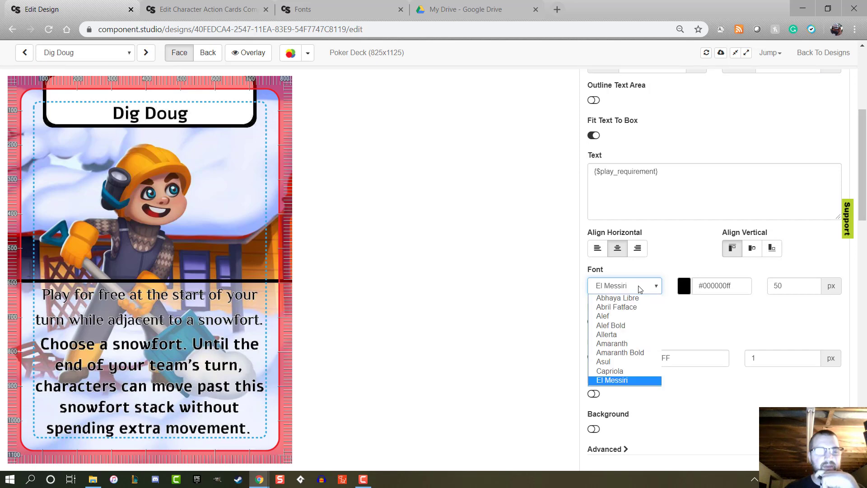
left_click(632, 371)
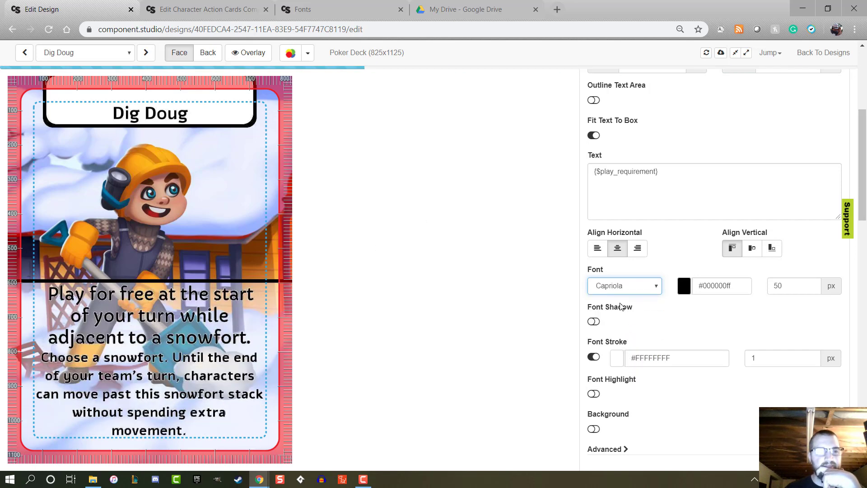
left_click(634, 290)
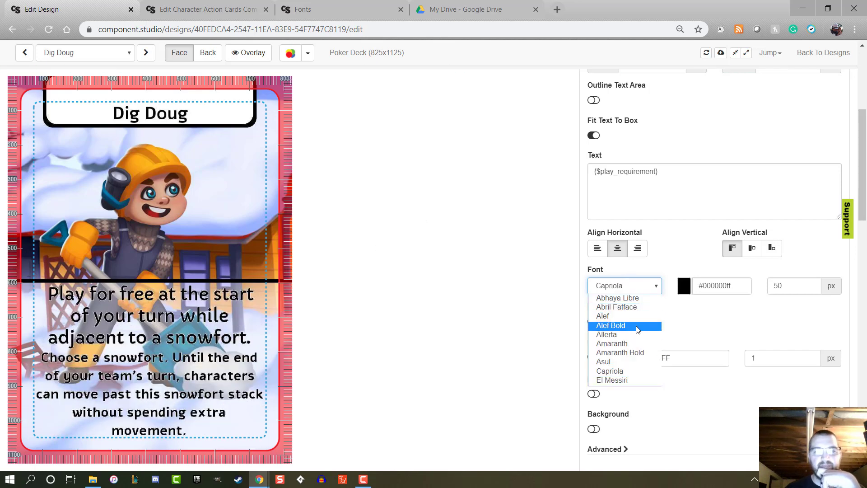
left_click(632, 325)
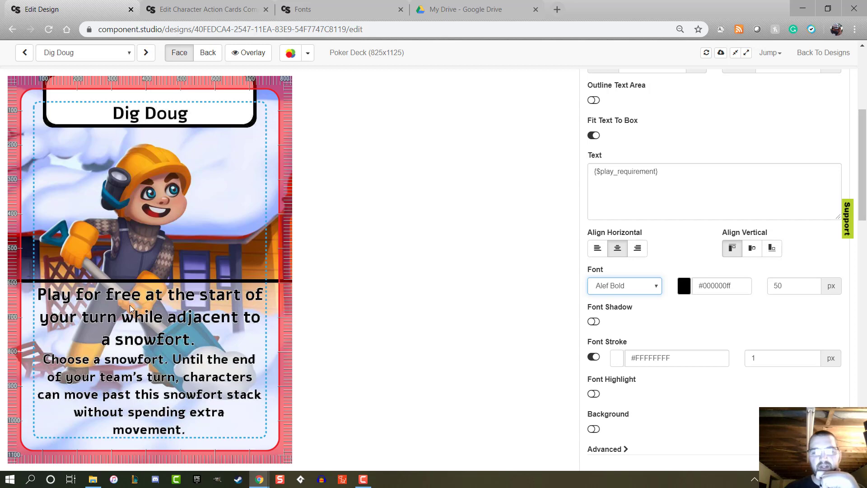
Set the line spacing of the Play Conditions text to 75% and collapse that step's settings.
scroll(659, 343, "down", 3)
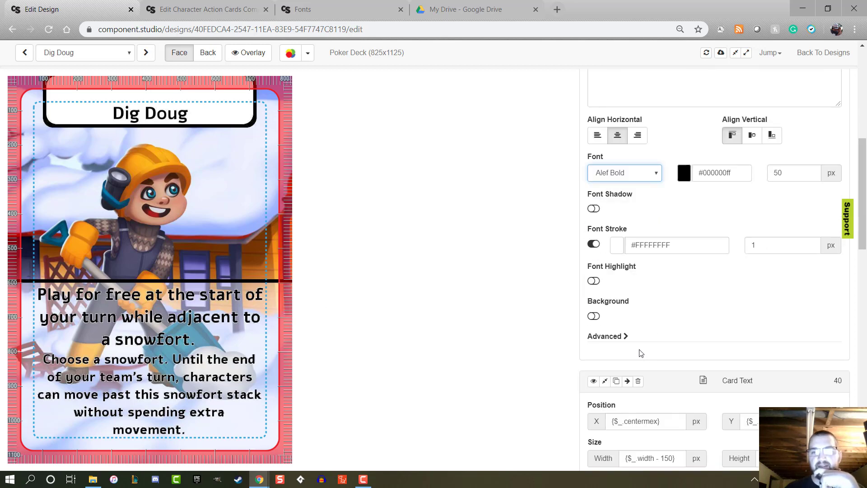
left_click(622, 339)
scroll(690, 329, "down", 6)
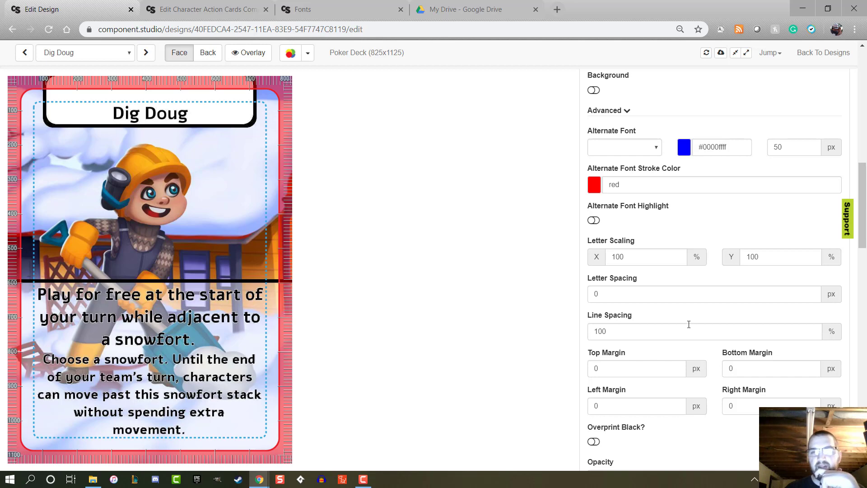
double_click(628, 328)
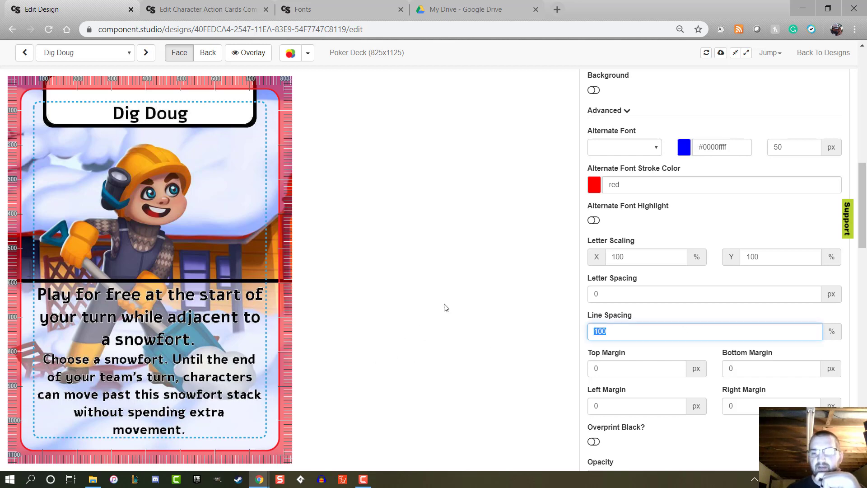
type("90")
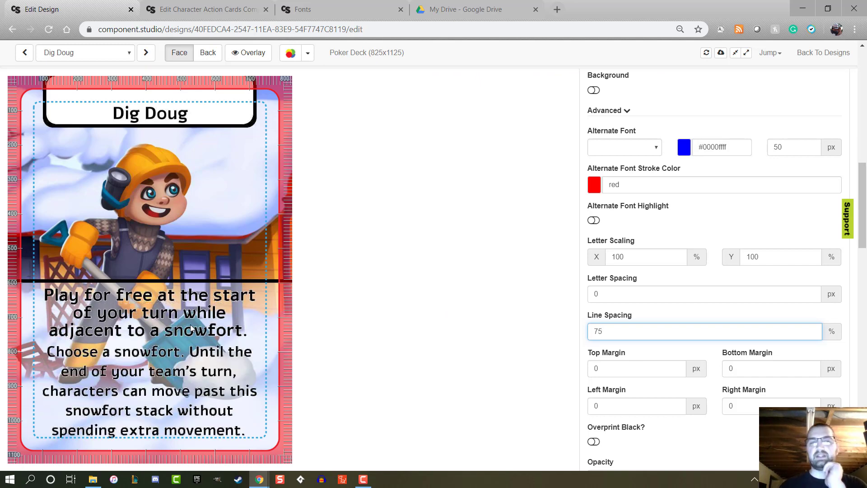
scroll(569, 275, "up", 9)
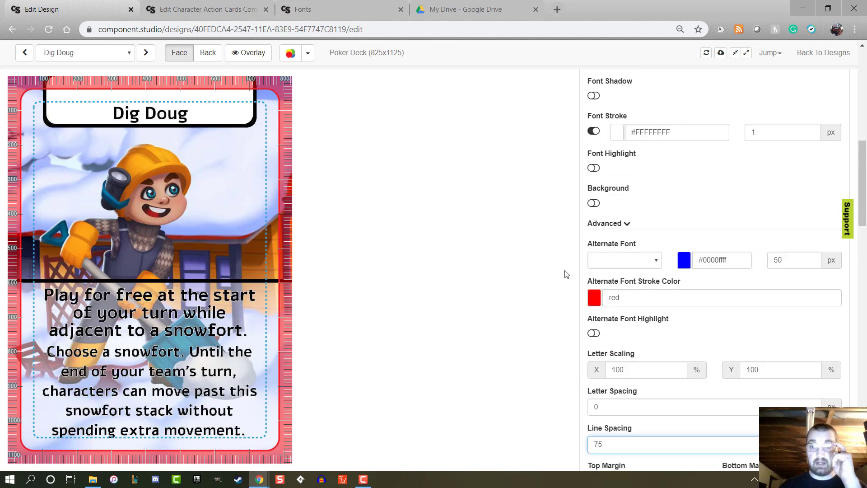
scroll(594, 155, "up", 3)
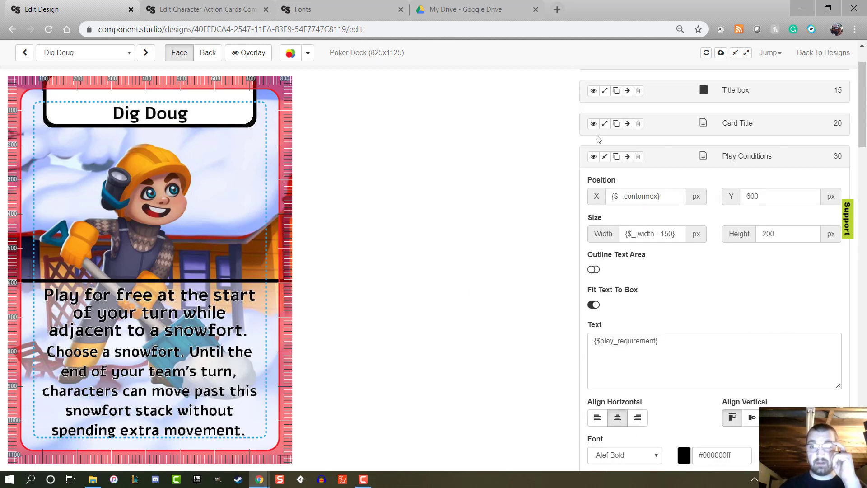
left_click(605, 155)
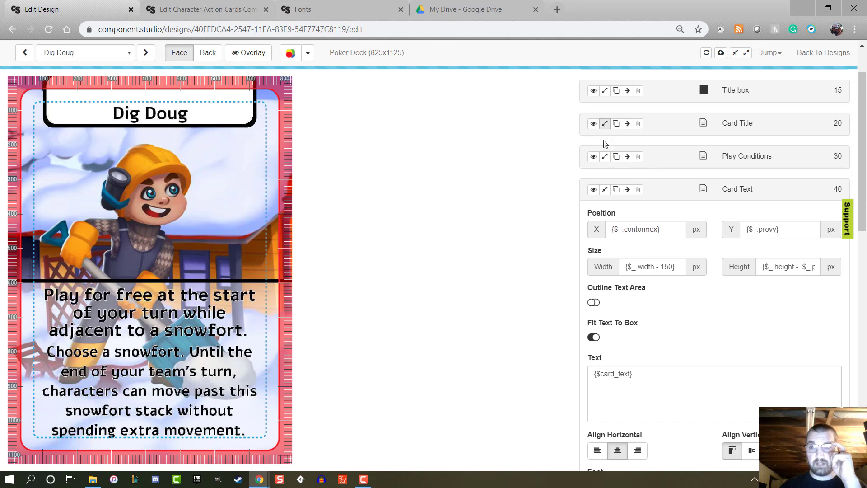
Set the line spacing of the Card Text step to 75% in its advanced settings.
scroll(632, 280, "down", 5)
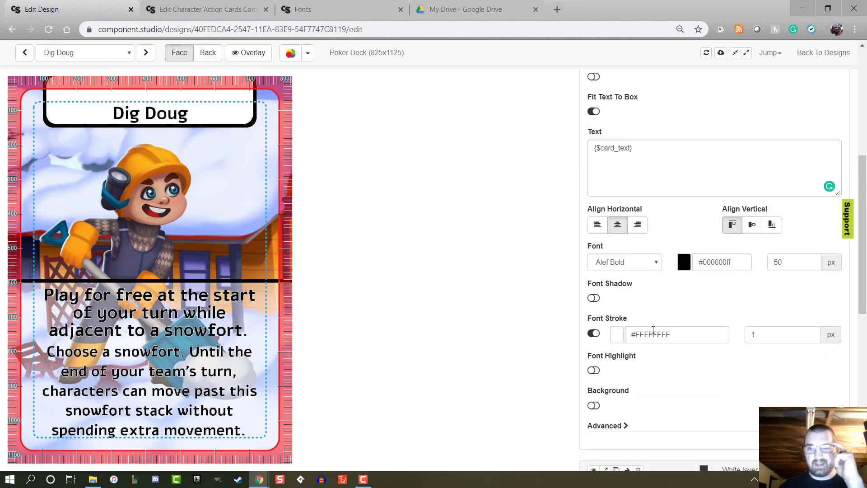
scroll(653, 329, "down", 4)
left_click(618, 256)
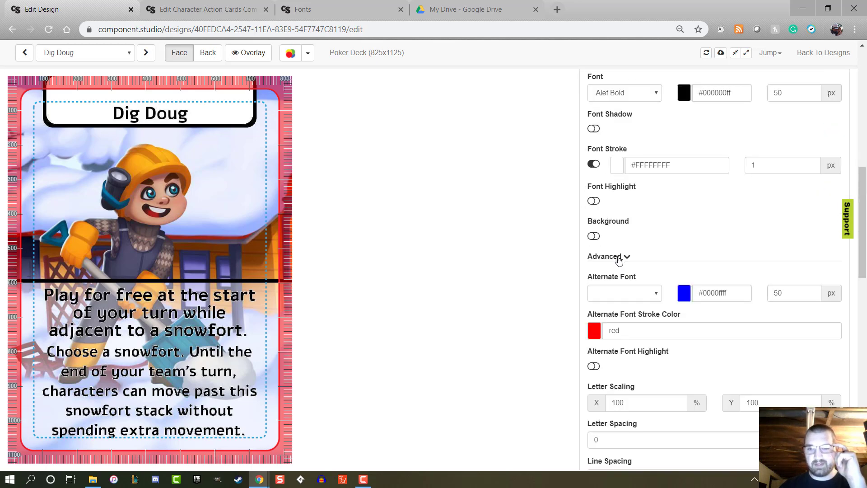
scroll(619, 259, "down", 4)
left_click(622, 300)
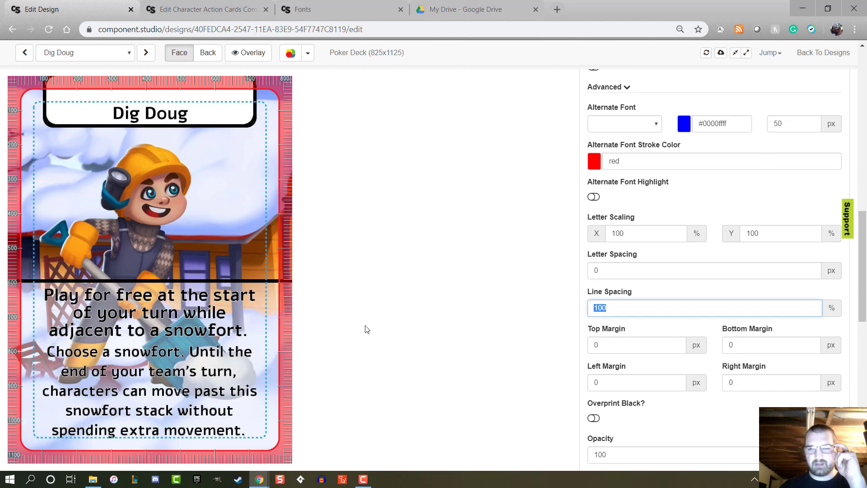
type("745")
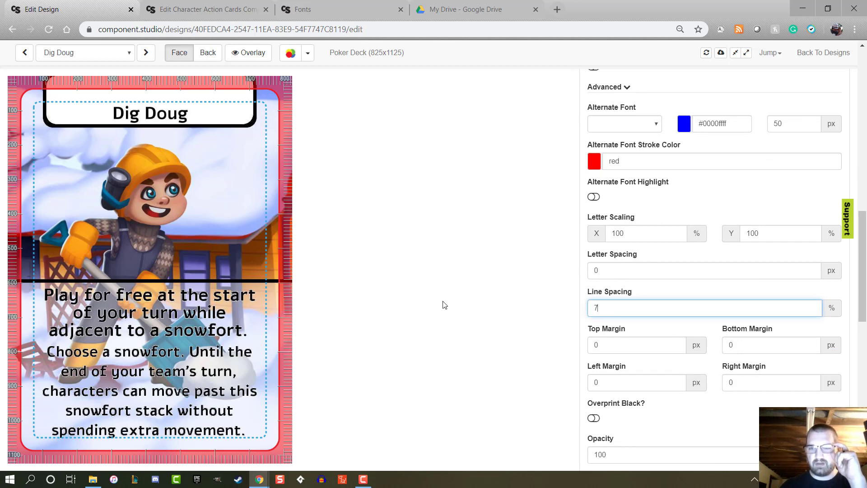
key("BackSpace")
key("BackSpace")
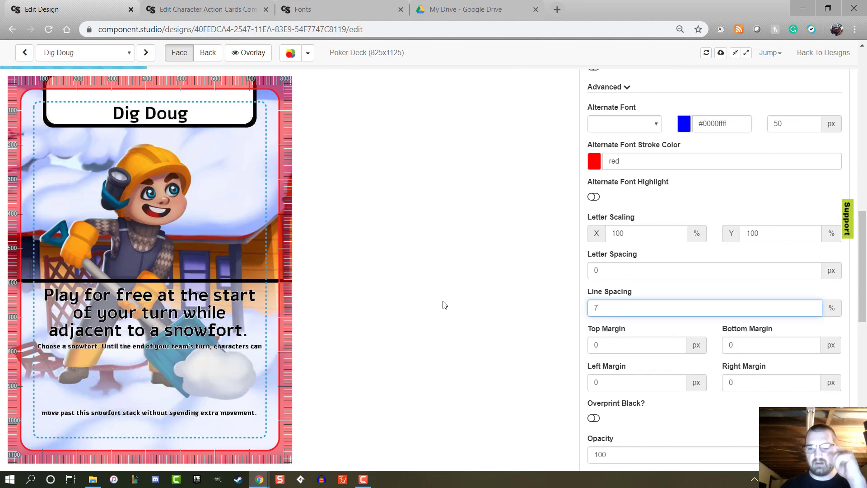
type("5")
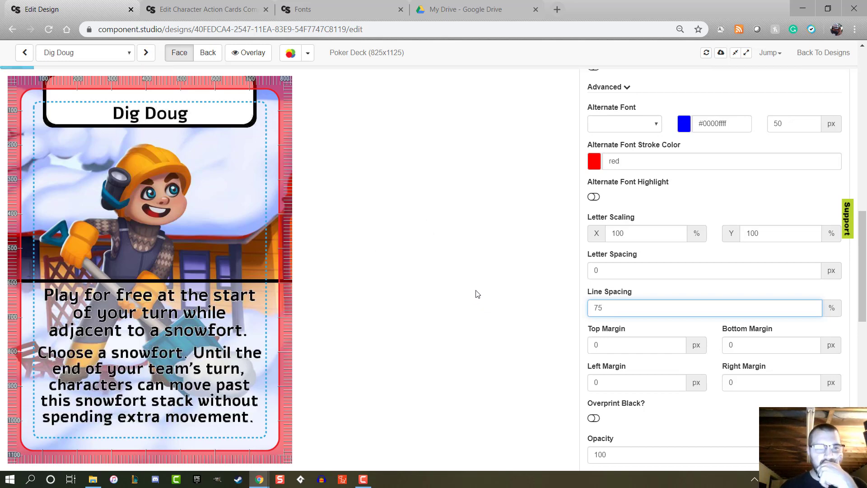
left_click(480, 285)
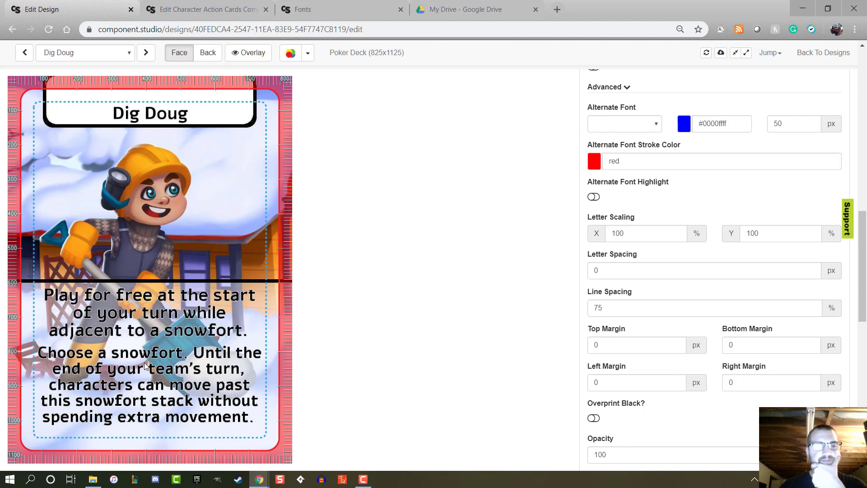
Preview the Dive and Drone Delivery cards to check how their text fits.
left_click(145, 52)
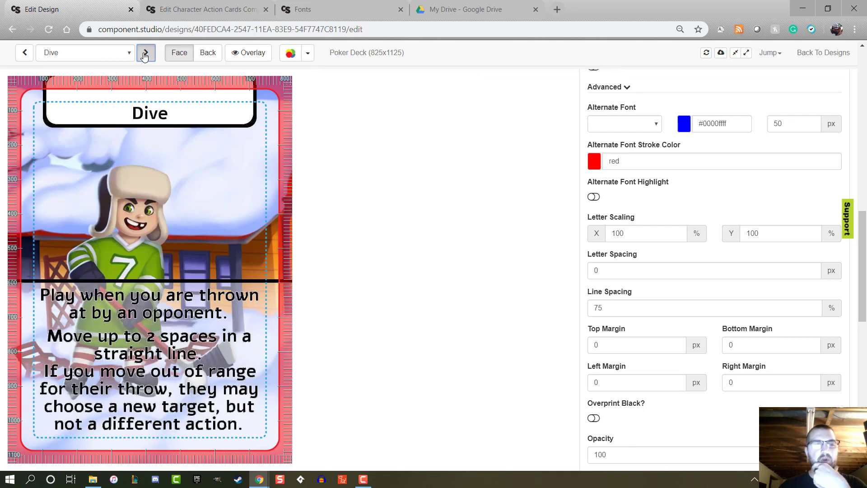
left_click(145, 56)
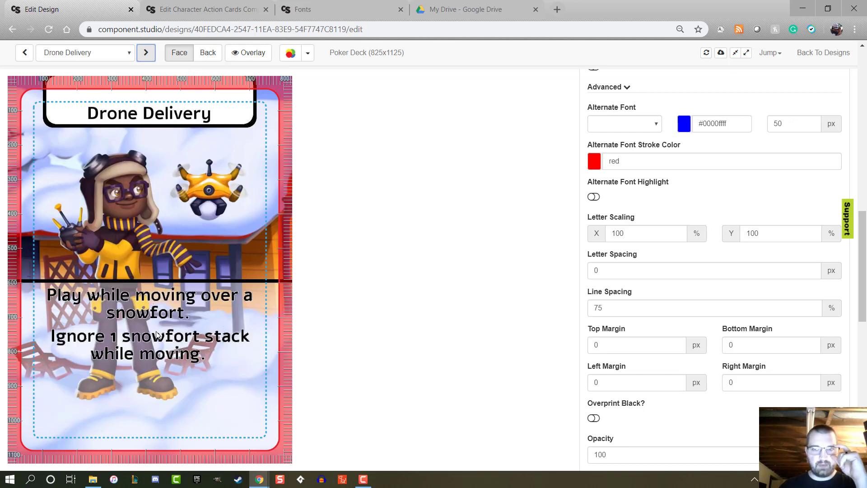
scroll(552, 234, "up", 6)
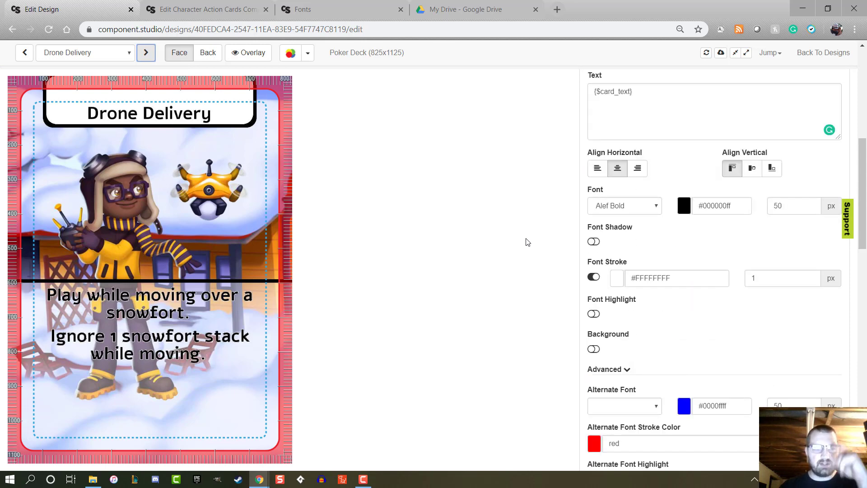
scroll(527, 242, "up", 5)
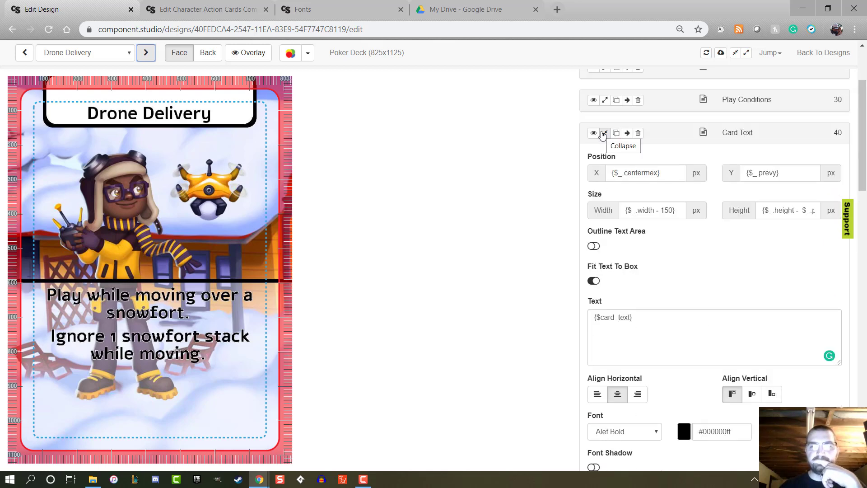
Try a font highlight and a background on the Card Text step, and turn both off again.
scroll(586, 272, "down", 4)
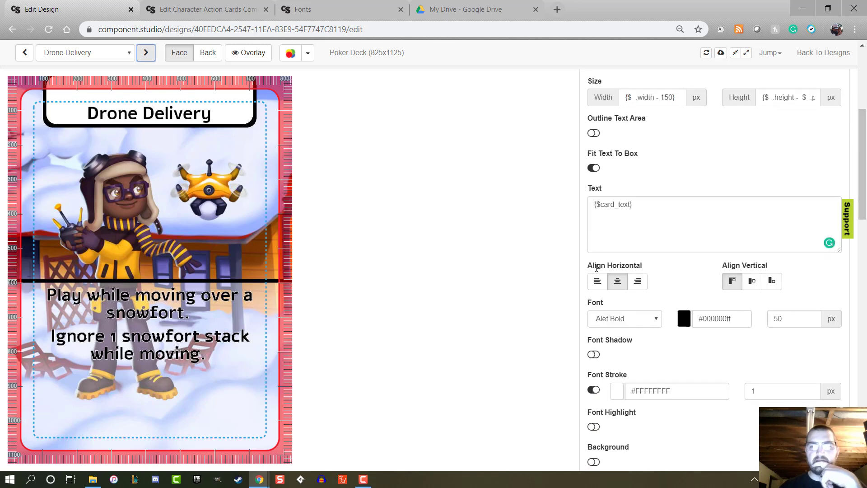
scroll(598, 270, "down", 3)
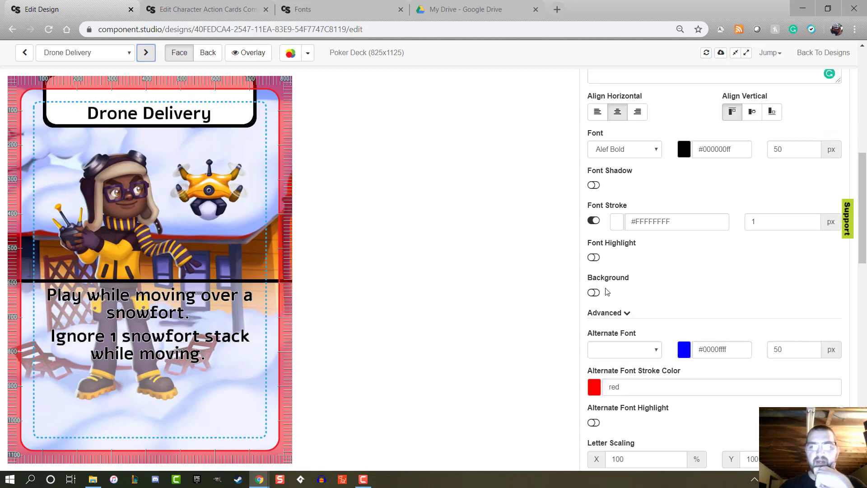
left_click(594, 258)
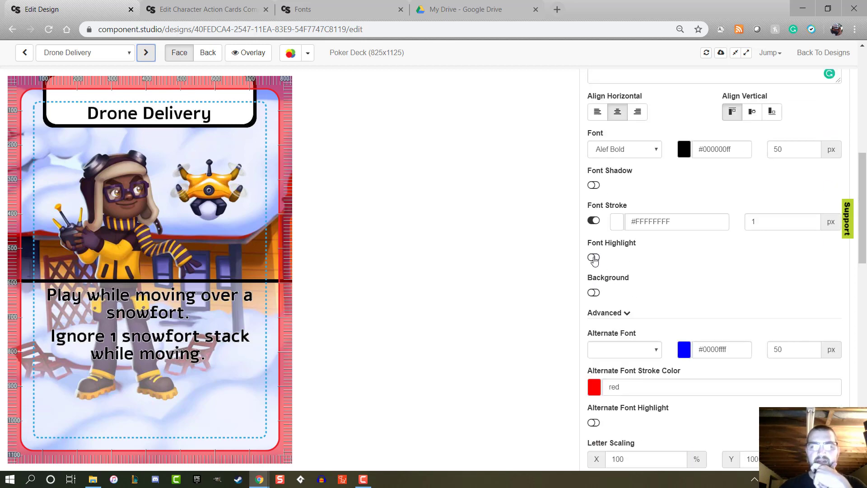
left_click(593, 258)
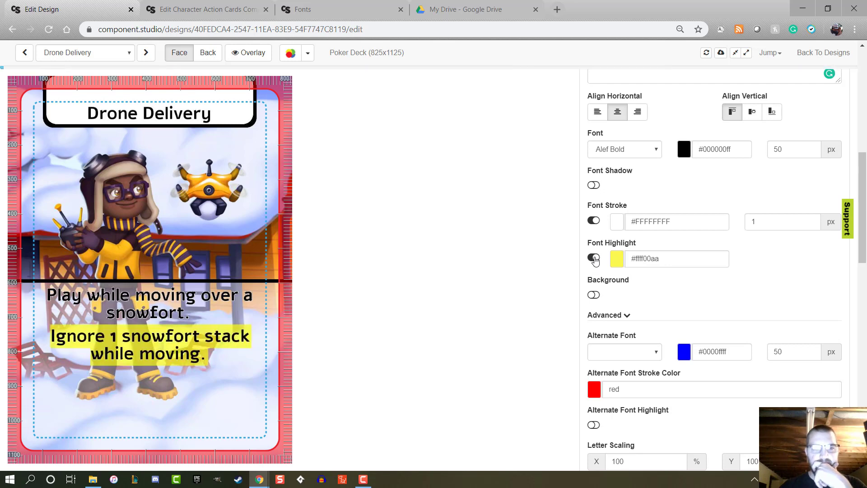
left_click(596, 293)
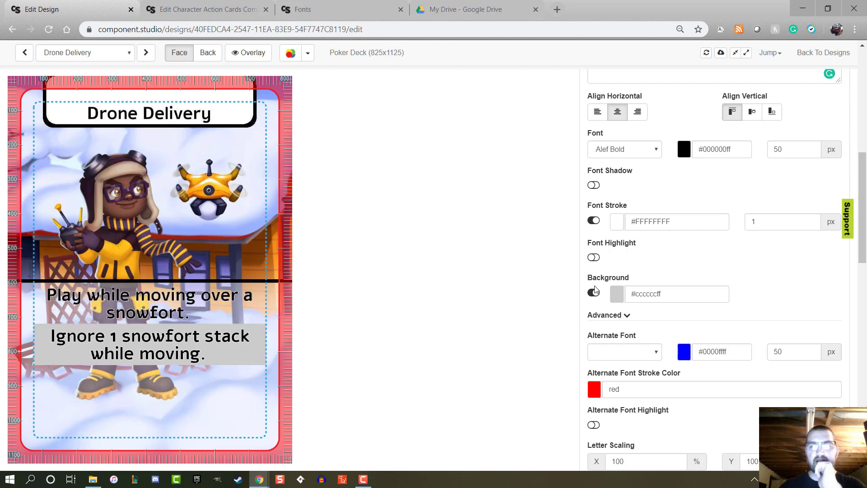
Turn on a background for the Play Conditions text, trying a font highlight and turning it off again.
scroll(596, 295, "up", 5)
scroll(596, 298, "up", 4)
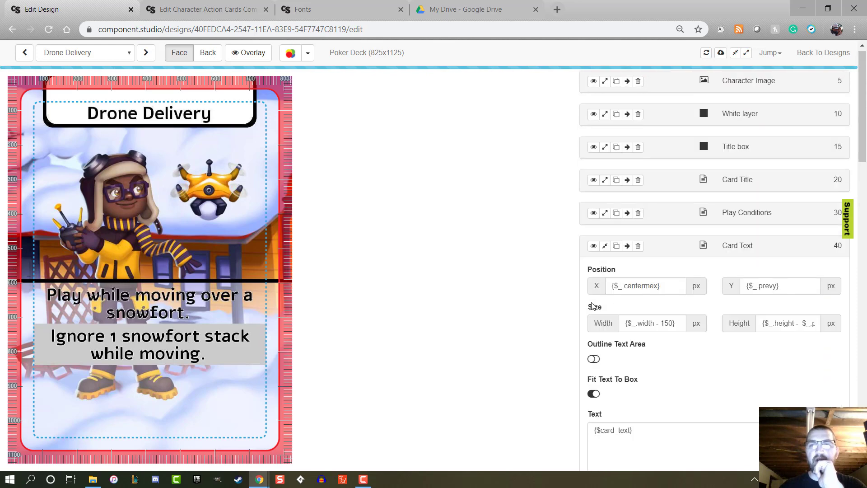
left_click(605, 213)
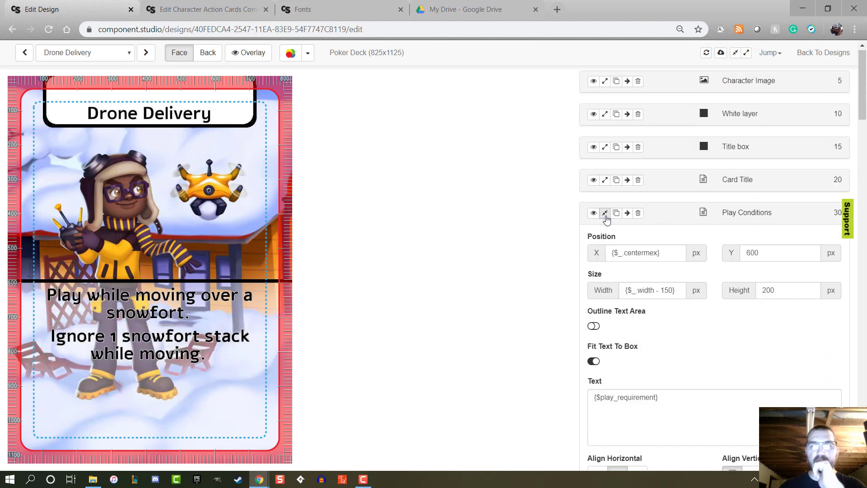
scroll(605, 343, "down", 5)
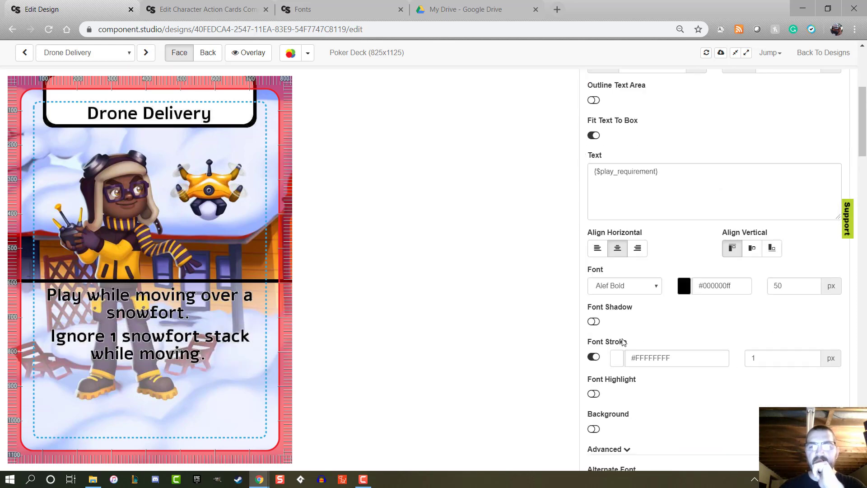
scroll(607, 334, "down", 1)
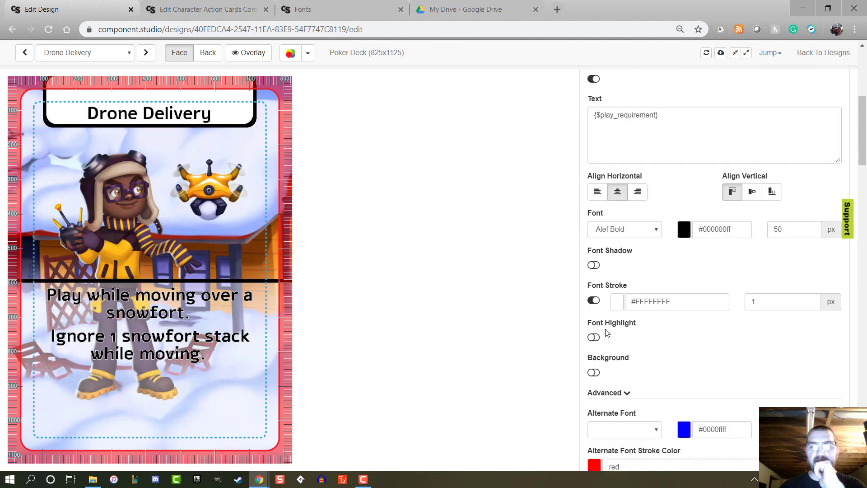
left_click(594, 337)
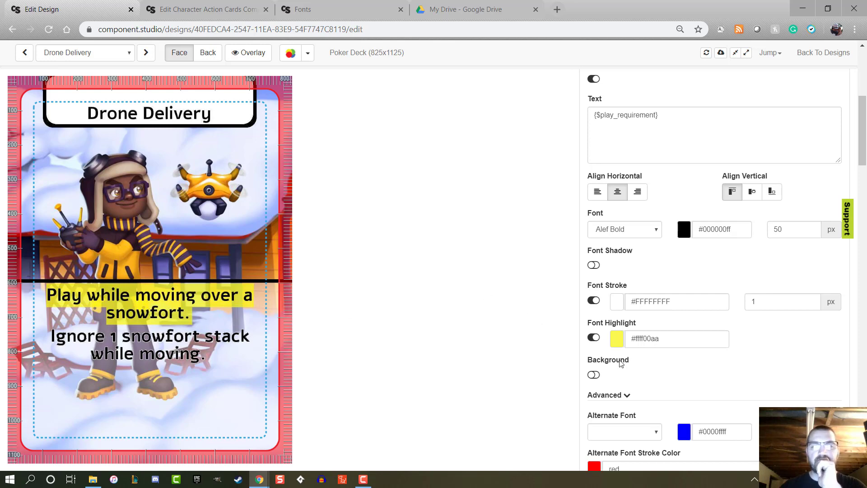
left_click(596, 375)
left_click(592, 336)
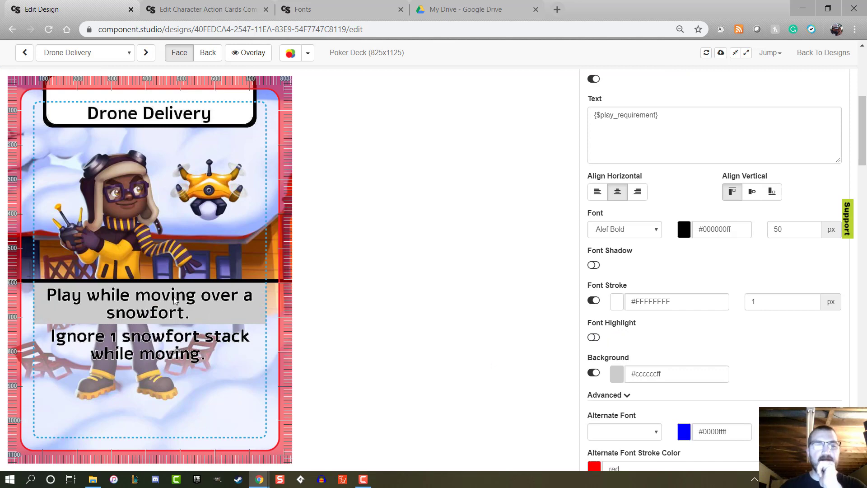
Adjust the transparency and shade of the Play Conditions background, setting it to the mid-grey #8C8C8CDE.
left_click(615, 375)
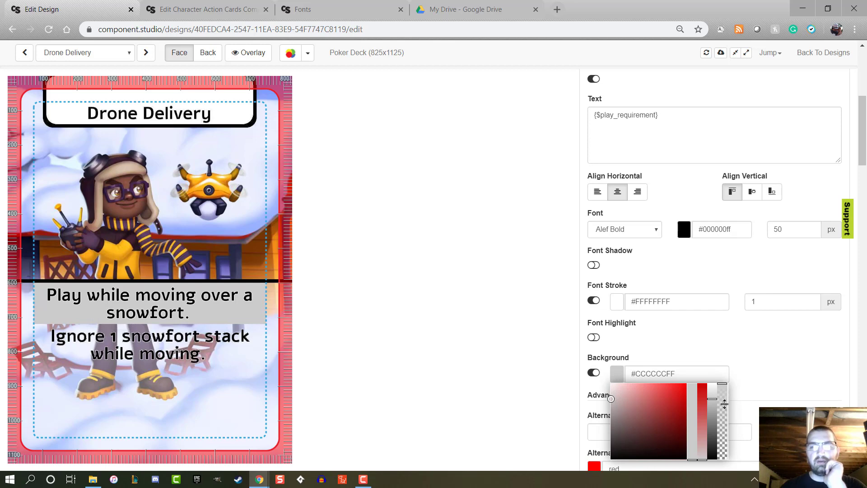
left_click_drag(724, 403, 724, 422)
left_click(619, 381)
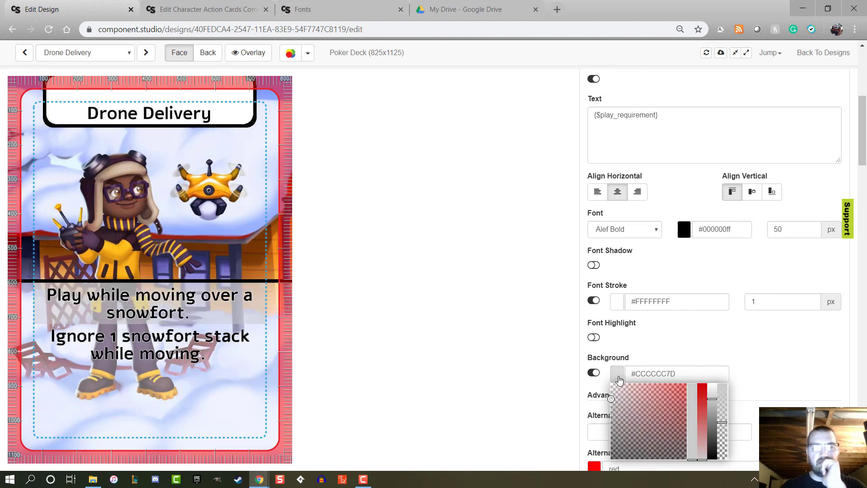
left_click(616, 374)
left_click_drag(723, 422, 720, 394)
left_click(711, 417)
left_click(723, 393)
left_click(678, 346)
Try black #000000DE for the Play Conditions background and change it to the near-white #FAFAFADE.
left_click(623, 379)
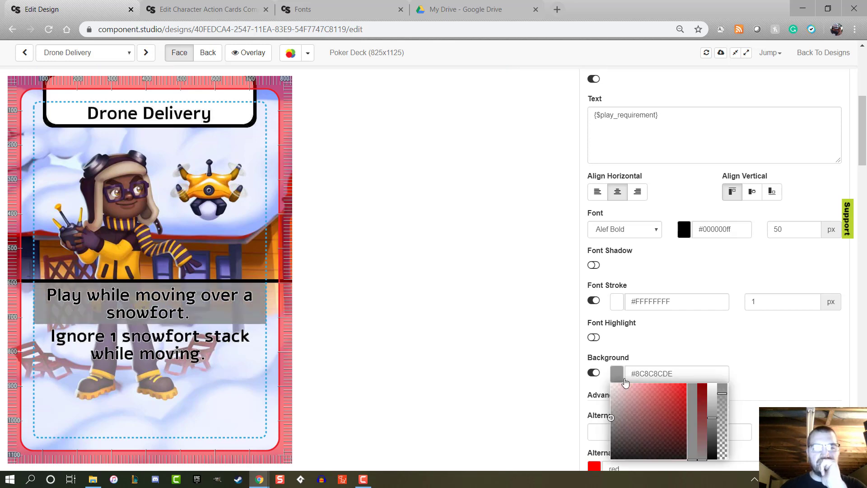
left_click(712, 388)
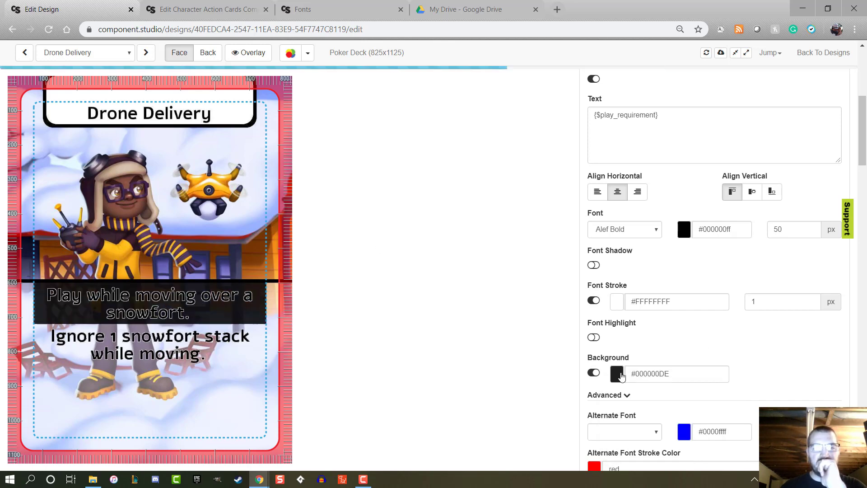
left_click(619, 375)
left_click(712, 385)
left_click(713, 334)
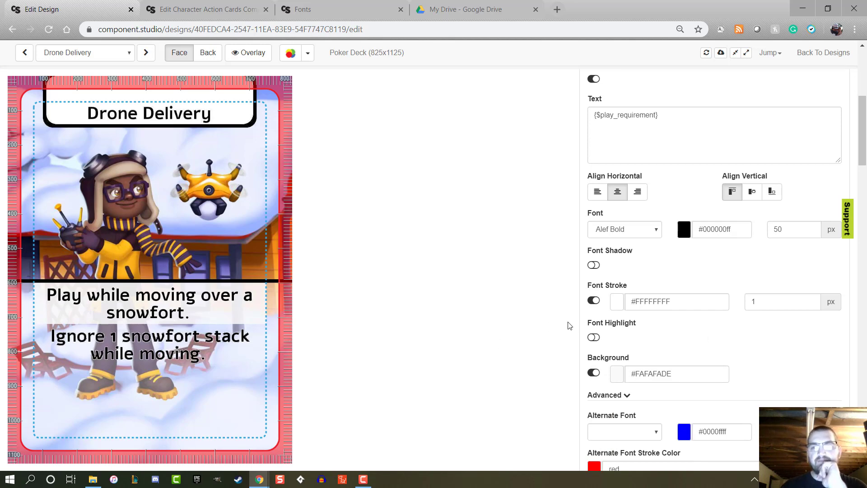
Preview the Guard Dog and Heat gun cards to check the background behind the play conditions.
scroll(659, 347, "up", 3)
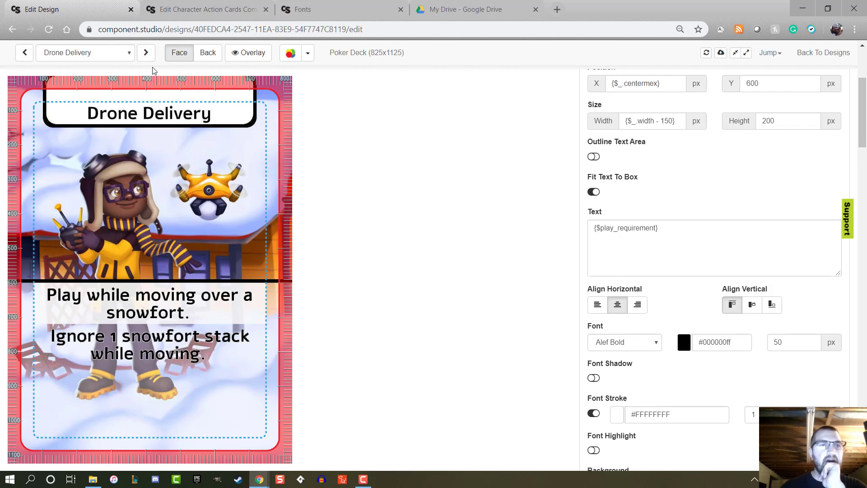
left_click(145, 52)
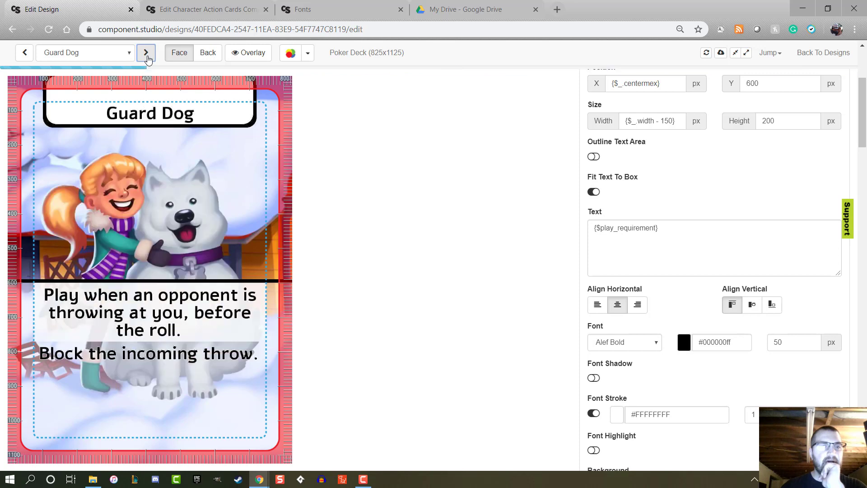
left_click(146, 53)
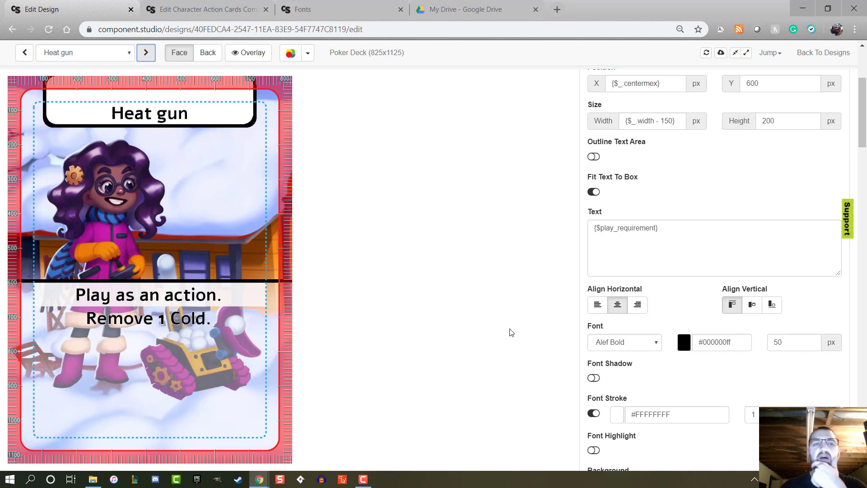
Set the Play Conditions background colour to the slightly transparent black #000000DE.
scroll(723, 371, "down", 3)
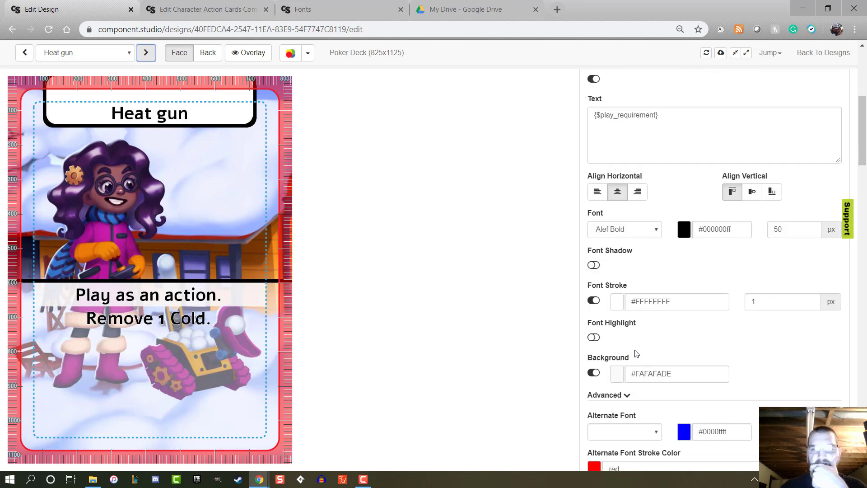
left_click(617, 373)
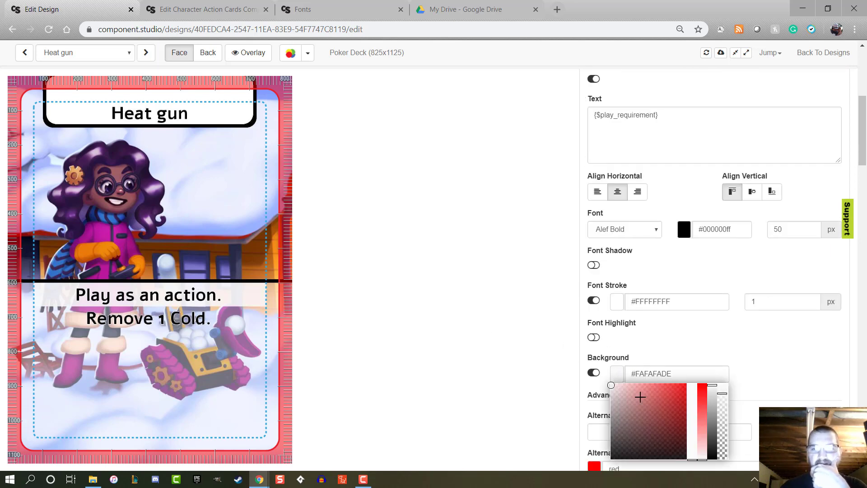
left_click_drag(712, 424, 712, 459)
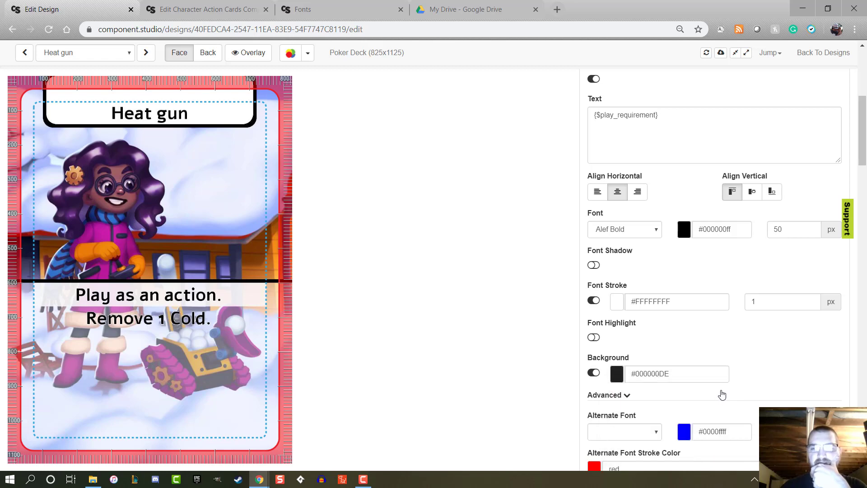
left_click(616, 375)
left_click_drag(711, 397, 713, 461)
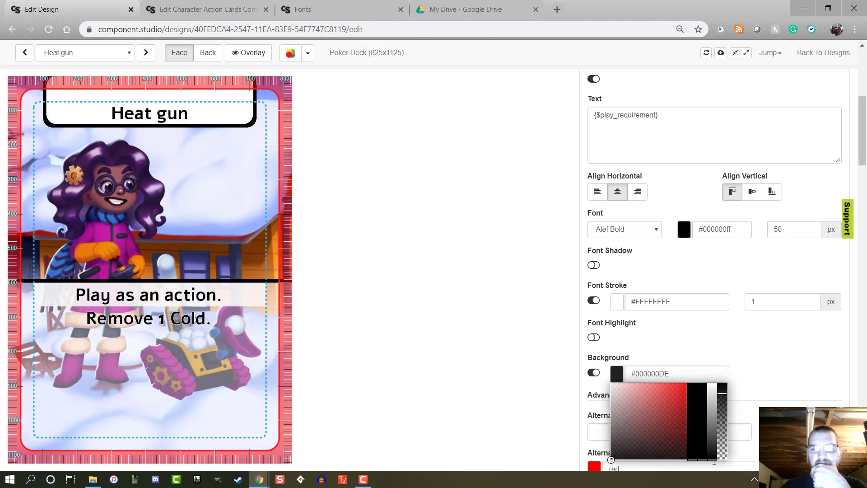
left_click(797, 388)
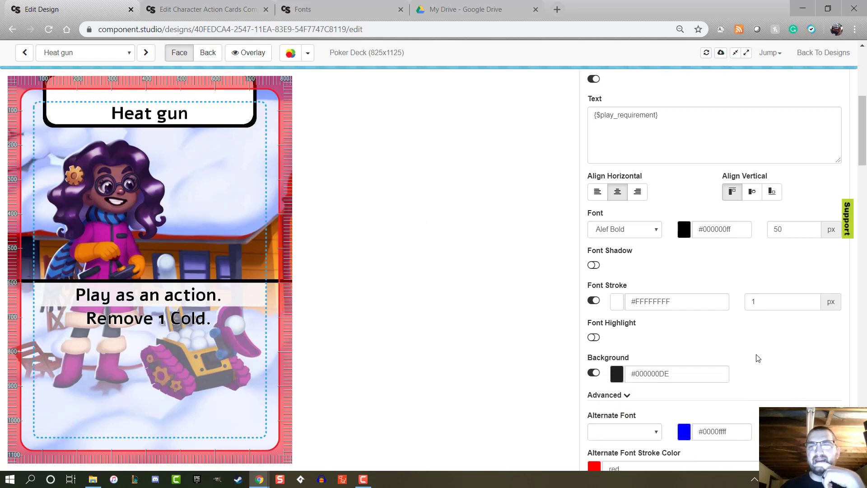
Set the Play Conditions font colour to the near-white #FCFCFCFF and turn off its font stroke.
left_click(684, 231)
left_click_drag(781, 283, 670, 229)
left_click_drag(778, 243, 763, 239)
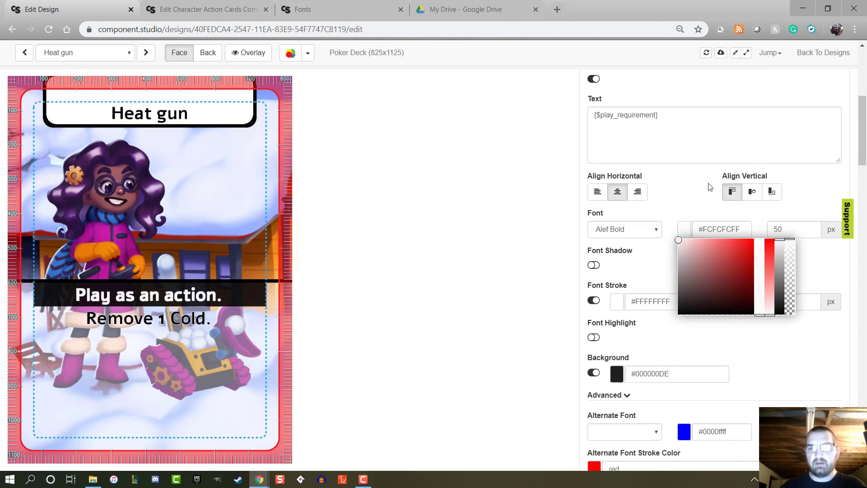
left_click(695, 189)
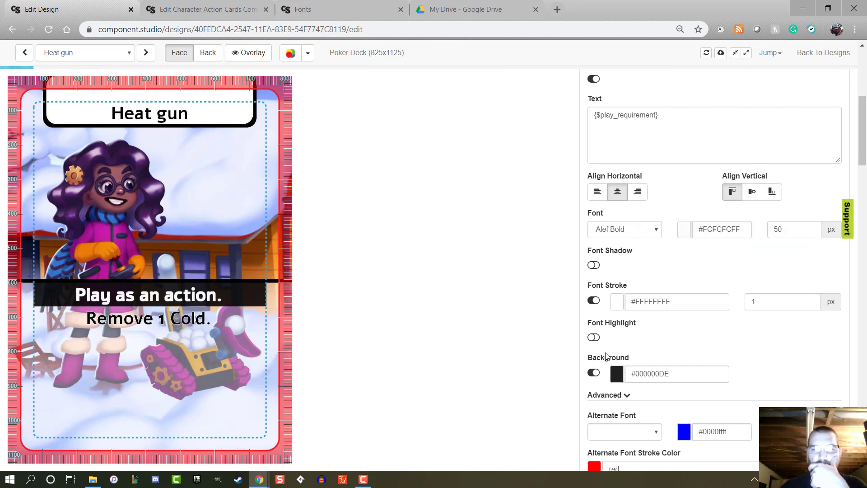
left_click(595, 300)
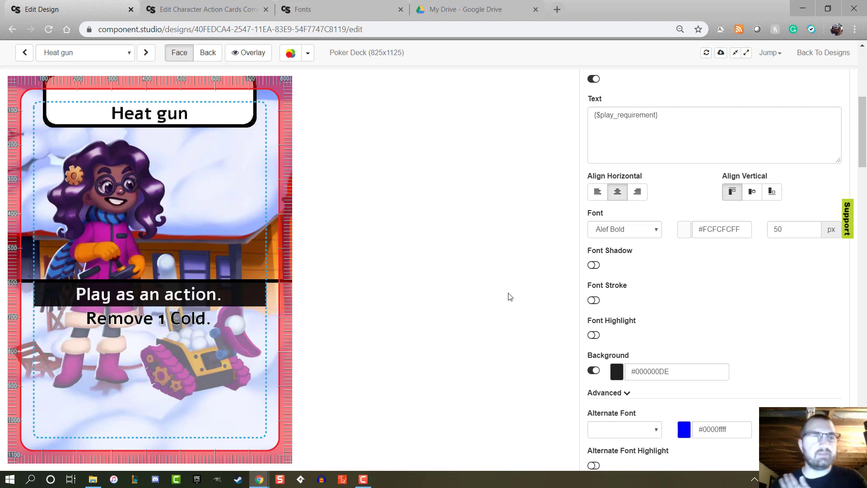
Expand the Title box settings, try a width of 200 px, and set the width back to 600 px.
scroll(508, 297, "up", 6)
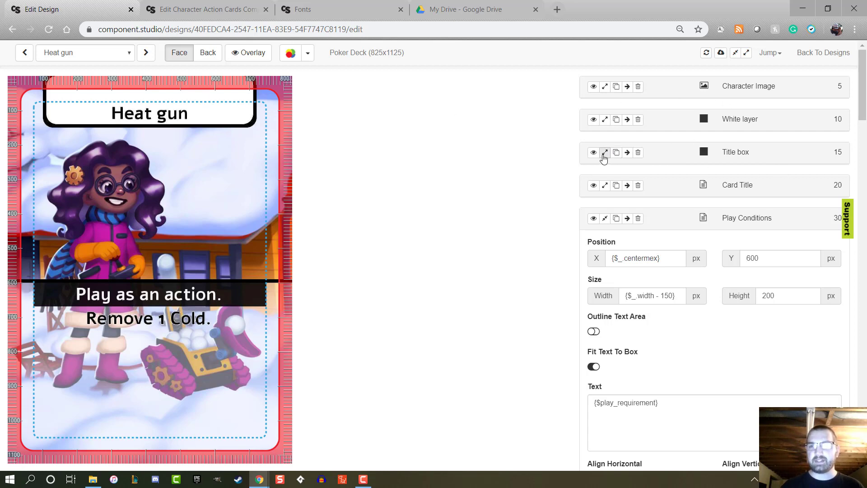
left_click(604, 153)
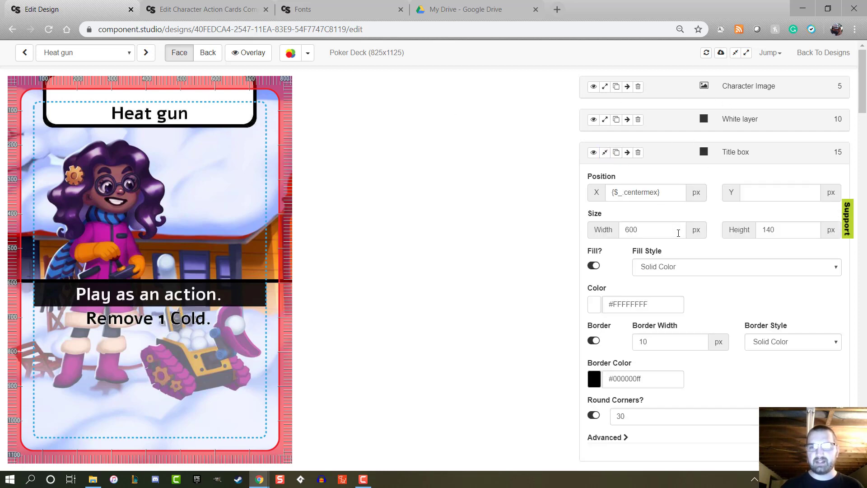
left_click_drag(677, 230, 542, 234)
type("2")
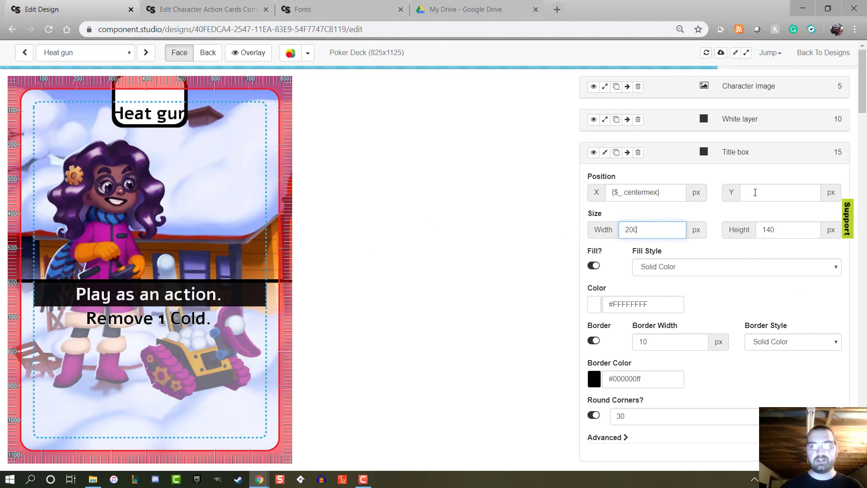
left_click(757, 192)
left_click_drag(656, 231, 495, 238)
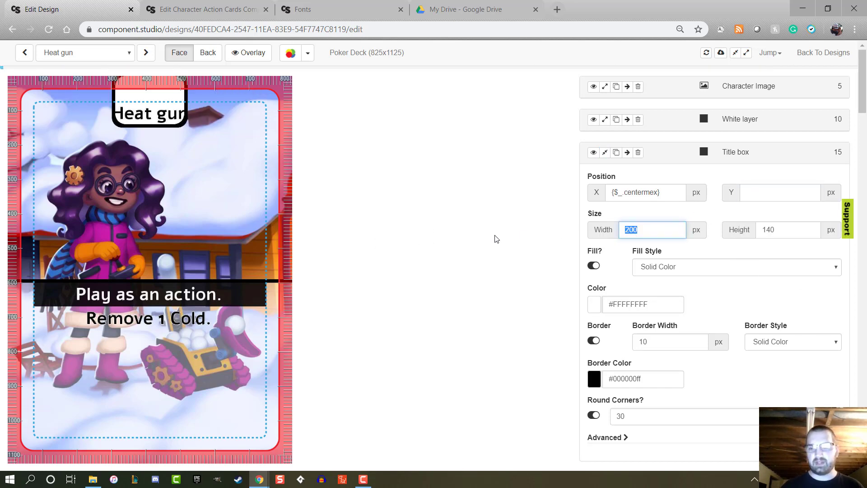
type("600")
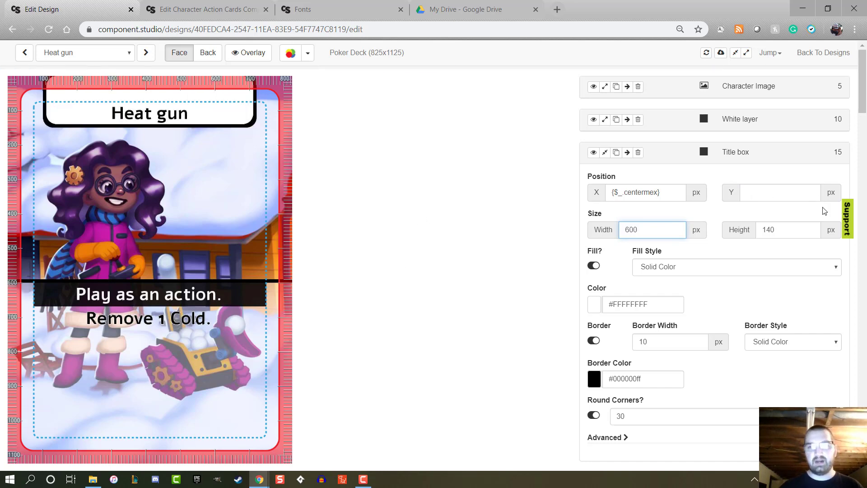
Set the height of the Title box to 75 px.
double_click(804, 233)
type("1")
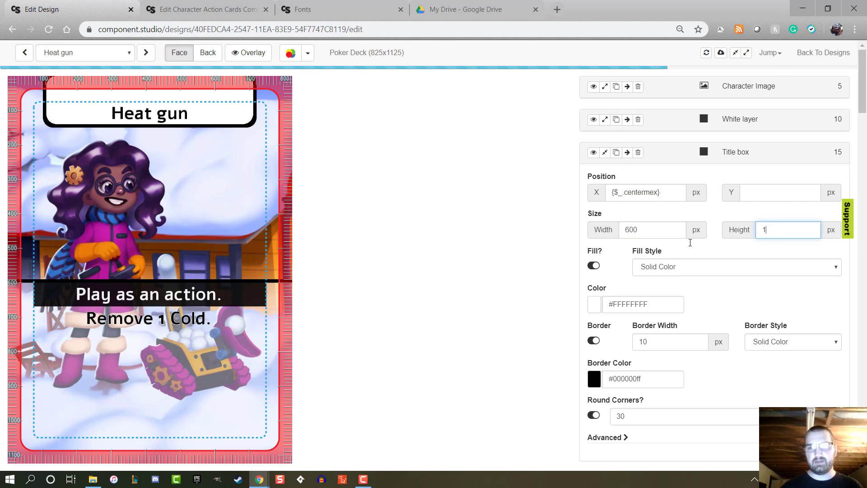
scroll(781, 323, "down", 3)
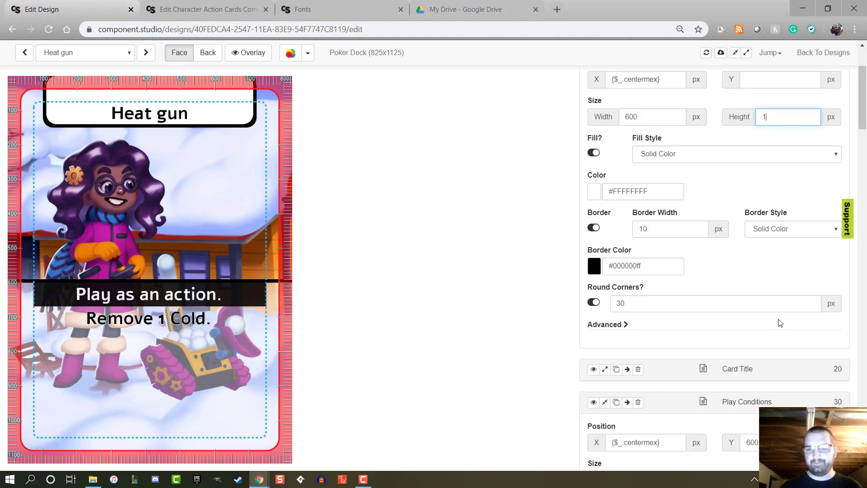
type("5")
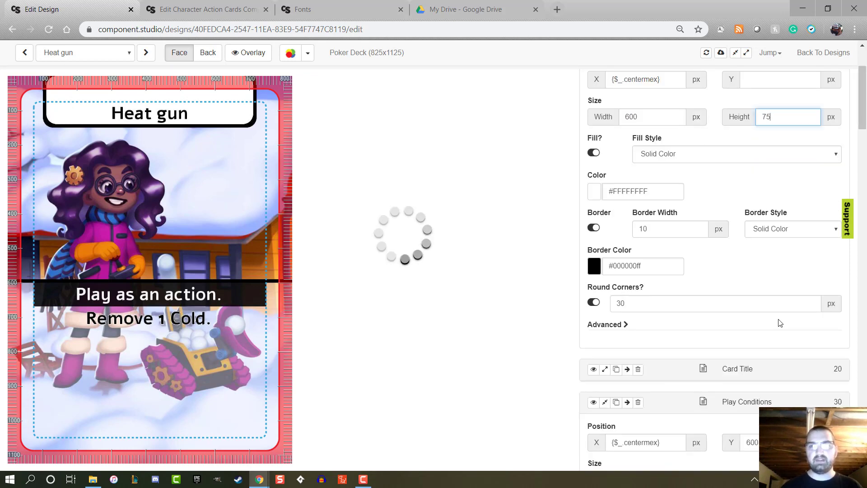
scroll(762, 239, "up", 3)
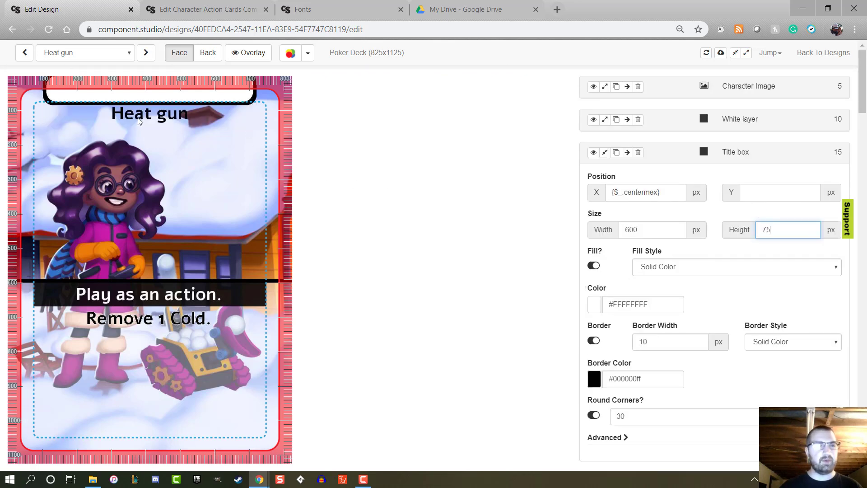
Set the Y position of the Title box to 75 px, collapse its settings, and preview the Helper bot card.
left_click(773, 195)
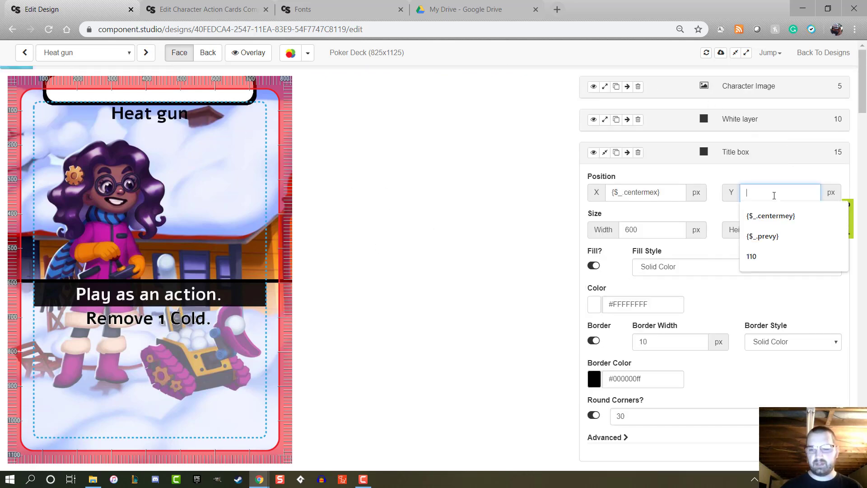
type("90")
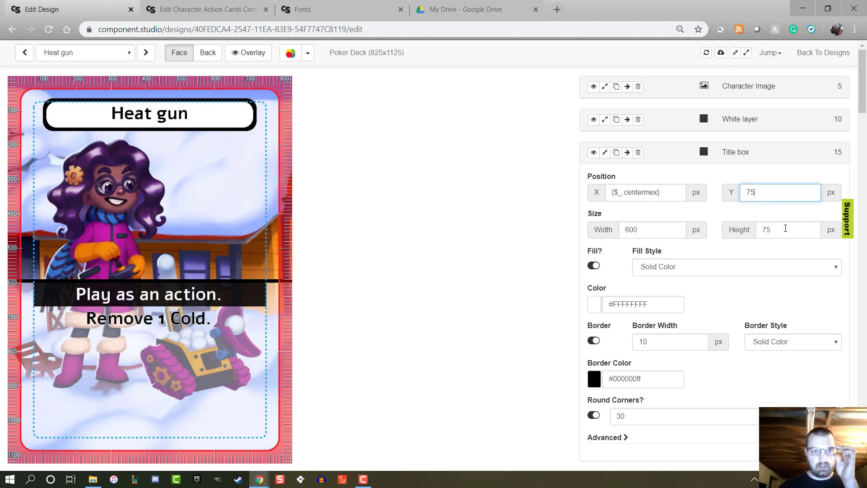
left_click(605, 152)
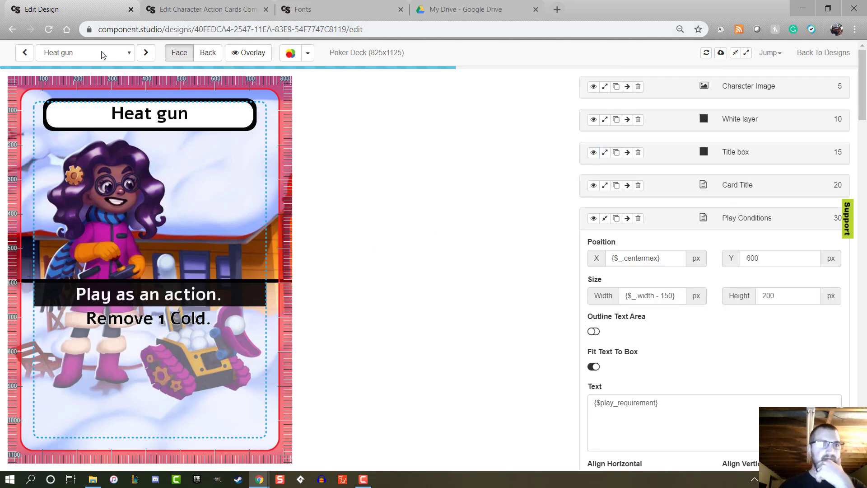
left_click(146, 53)
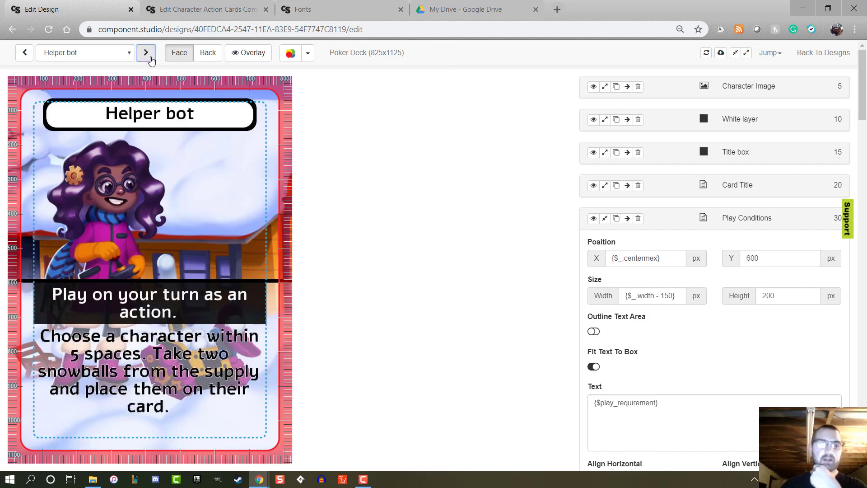
Preview the Hyke, I got you! and I gotcha cards to check the title box and text fit.
left_click(151, 57)
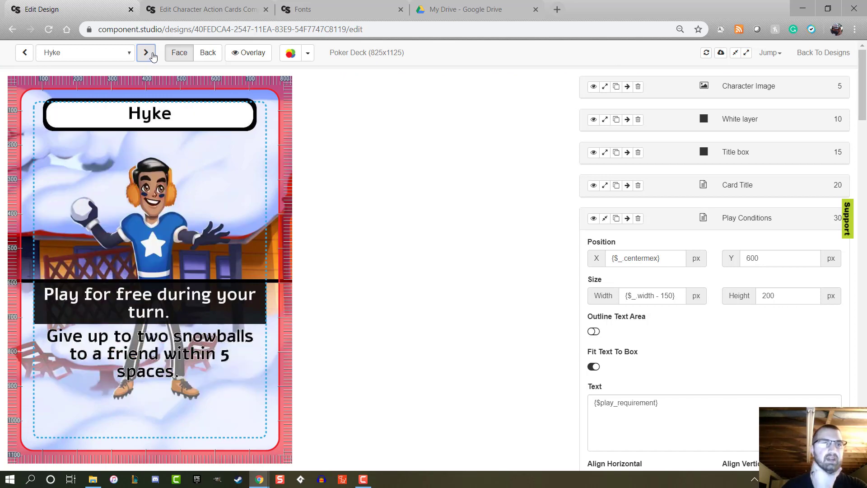
left_click(151, 55)
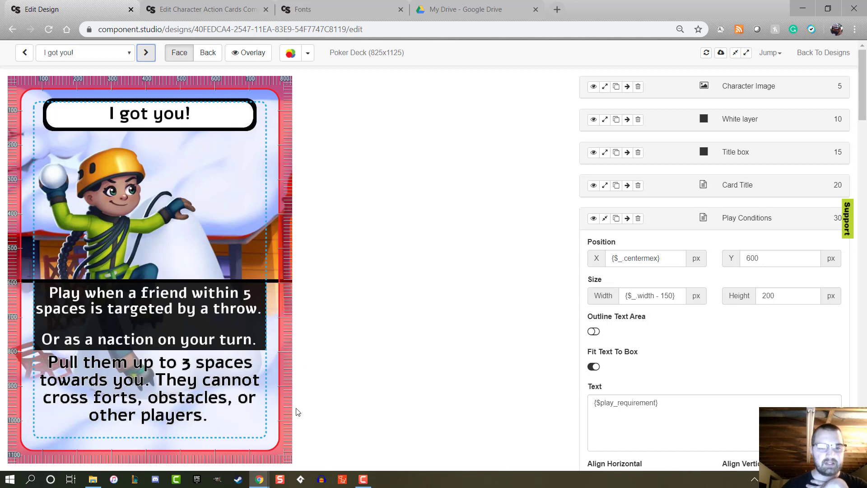
left_click(146, 52)
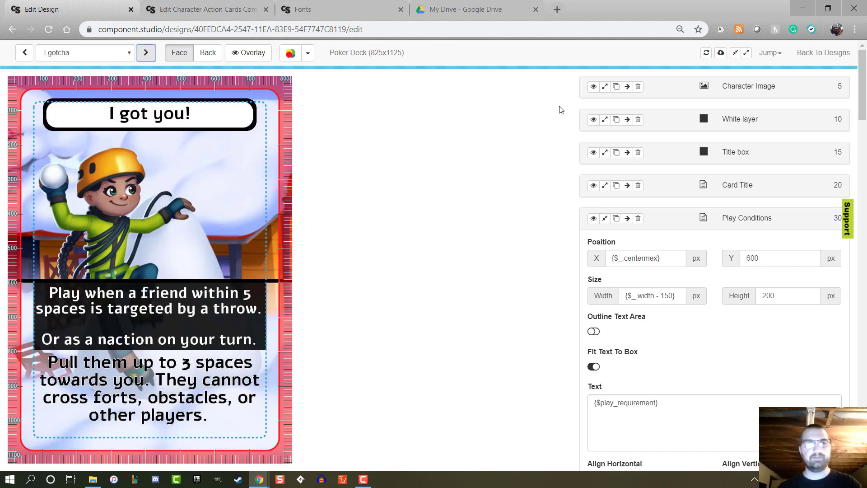
Place the design beside the Snowday Character Cards V7 spreadsheet, close its publishing dialog, and bring the back_image and front_image columns into view.
left_click_drag(662, 2, 3, 68)
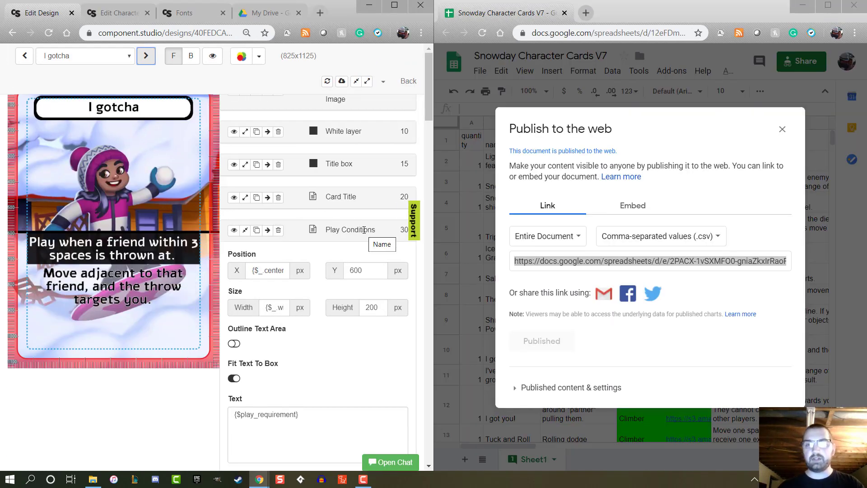
left_click(781, 129)
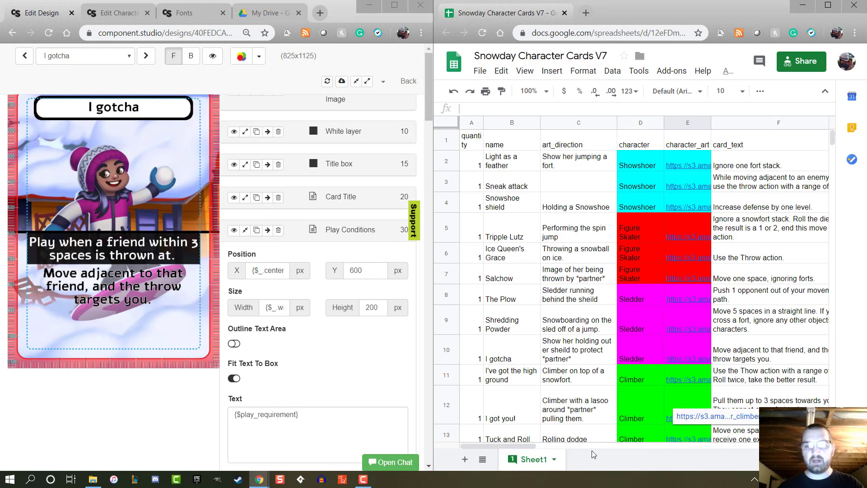
left_click_drag(530, 448, 646, 440)
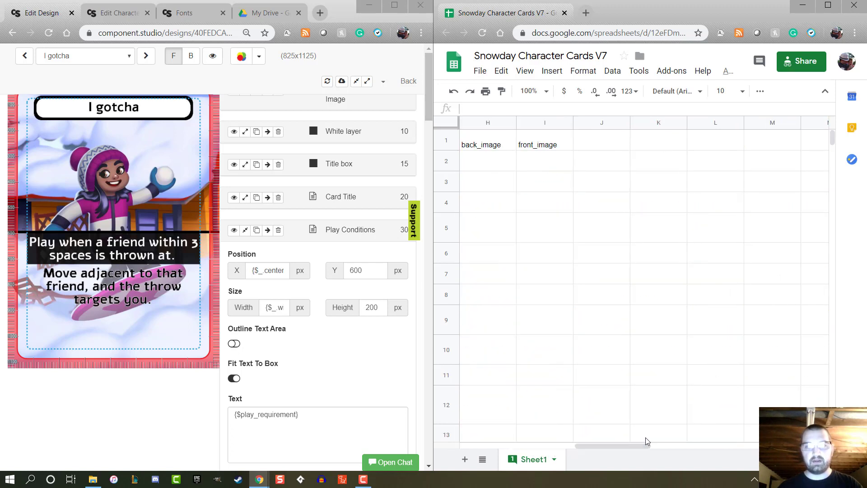
Open the Houses image folder in Component Studio beside the spreadsheet.
left_click(208, 9)
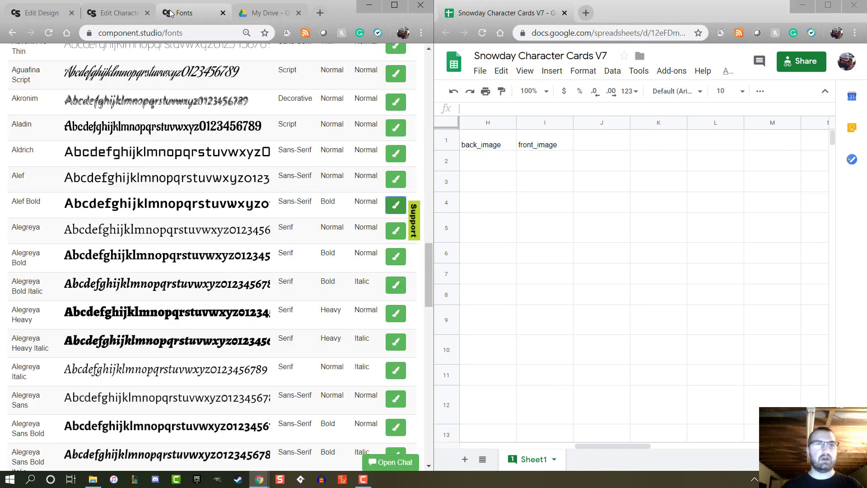
left_click(105, 17)
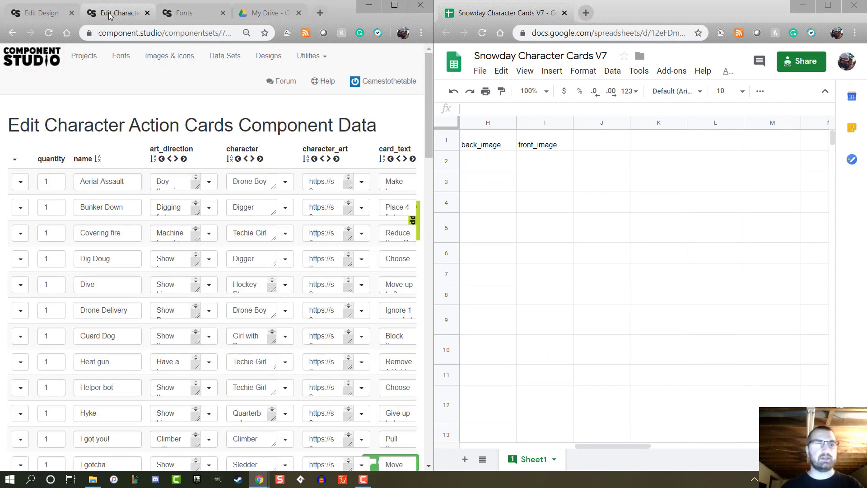
left_click(266, 15)
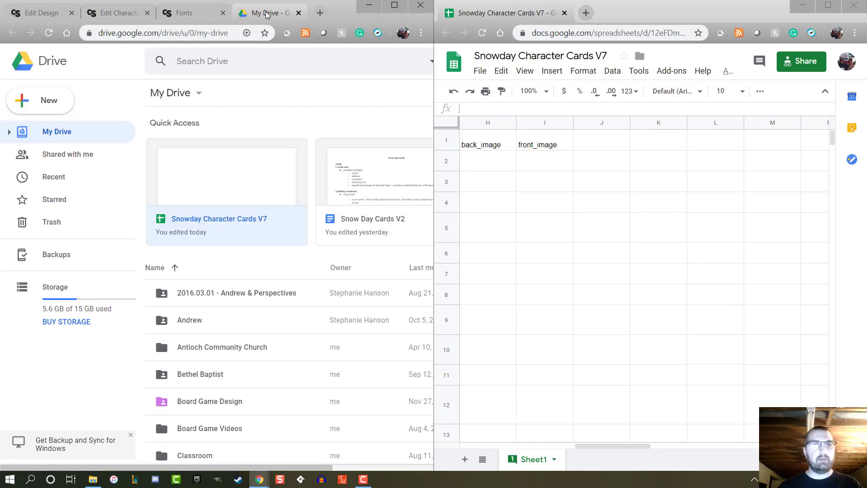
left_click(207, 17)
left_click(135, 14)
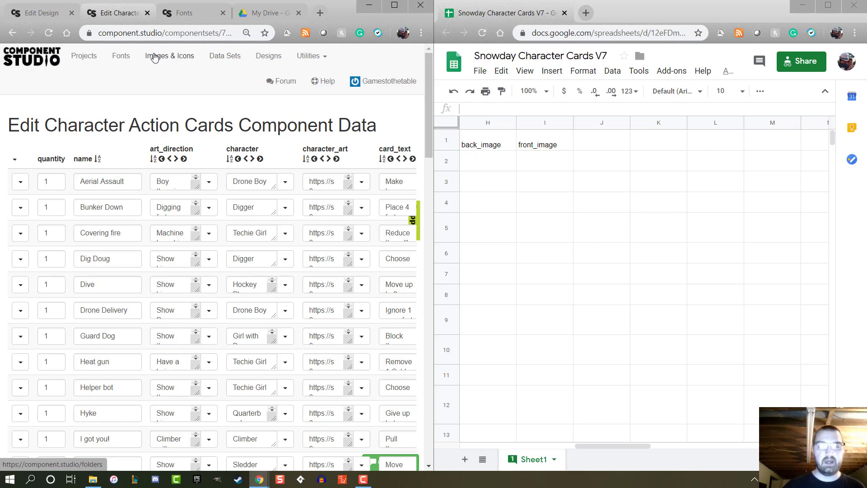
left_click(155, 58)
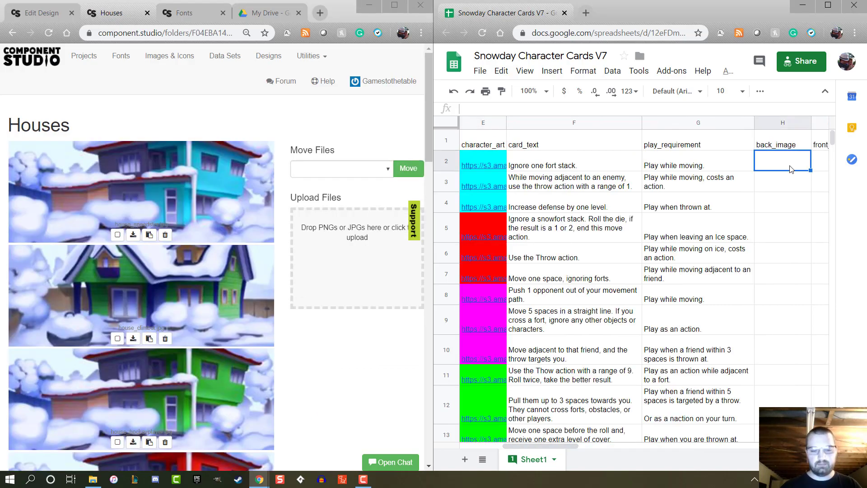
Return to the card design and preview the cards following Helper bot to check the character art position.
scroll(769, 311, "down", 5)
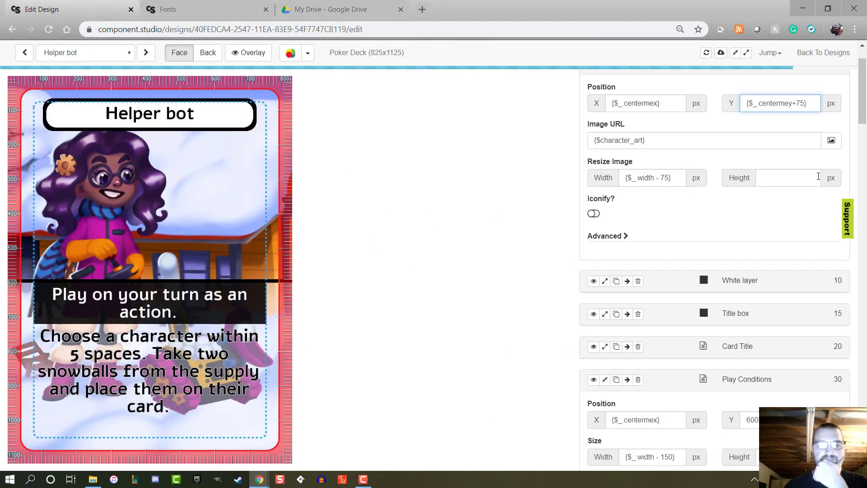
left_click(146, 53)
left_click(146, 53)
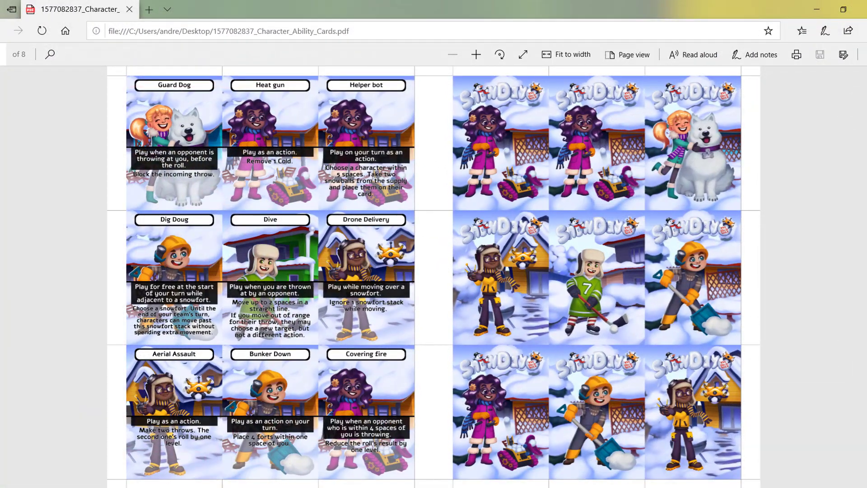
Page through the exported Character Ability Cards PDF to review the card fronts and backs.
key("Page_Down")
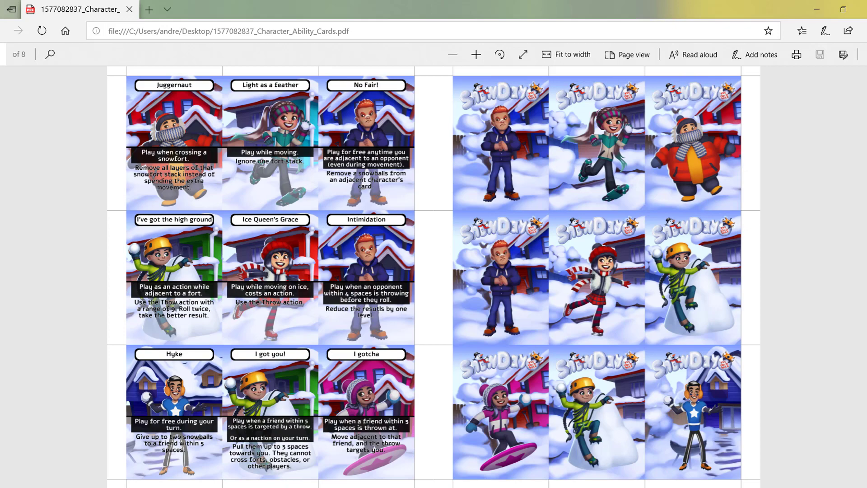
key("Page_Down")
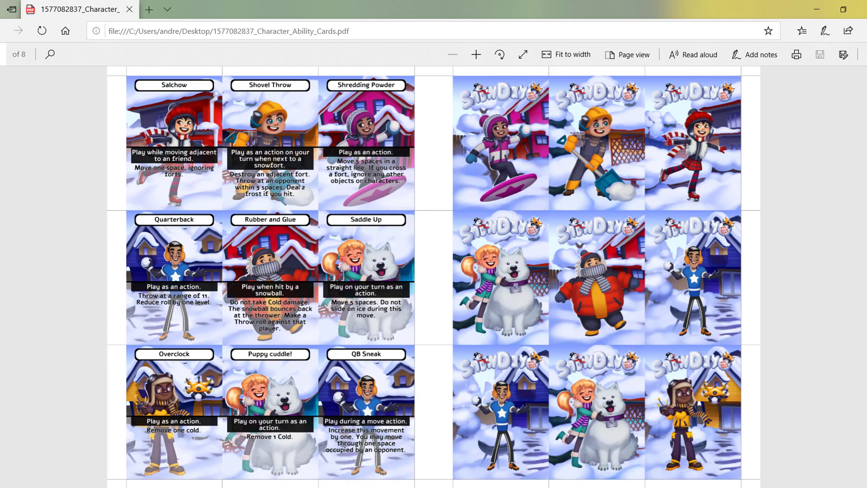
key("Page_Down")
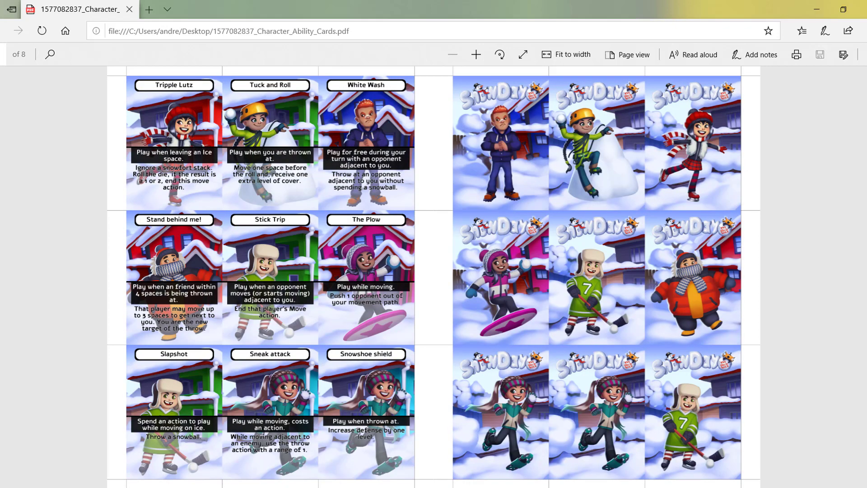